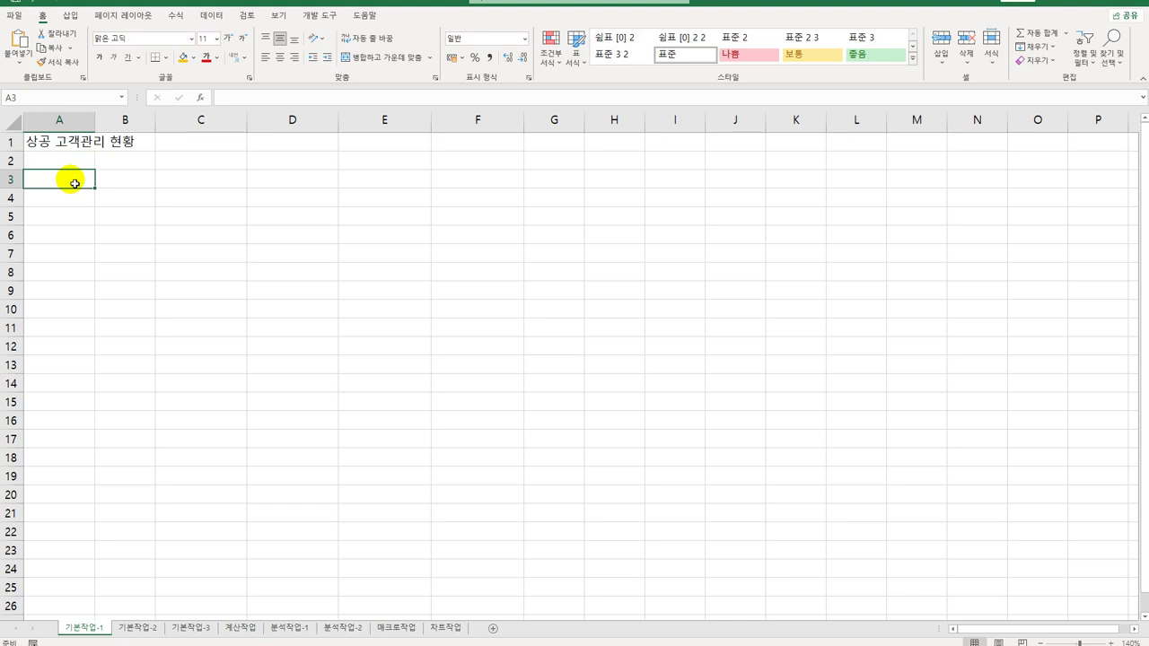
# On the 기본작업-2 sheet, merge and center the title across A1:G1
pyautogui.moveTo(77, 177); pyautogui.dragTo(457, 328)
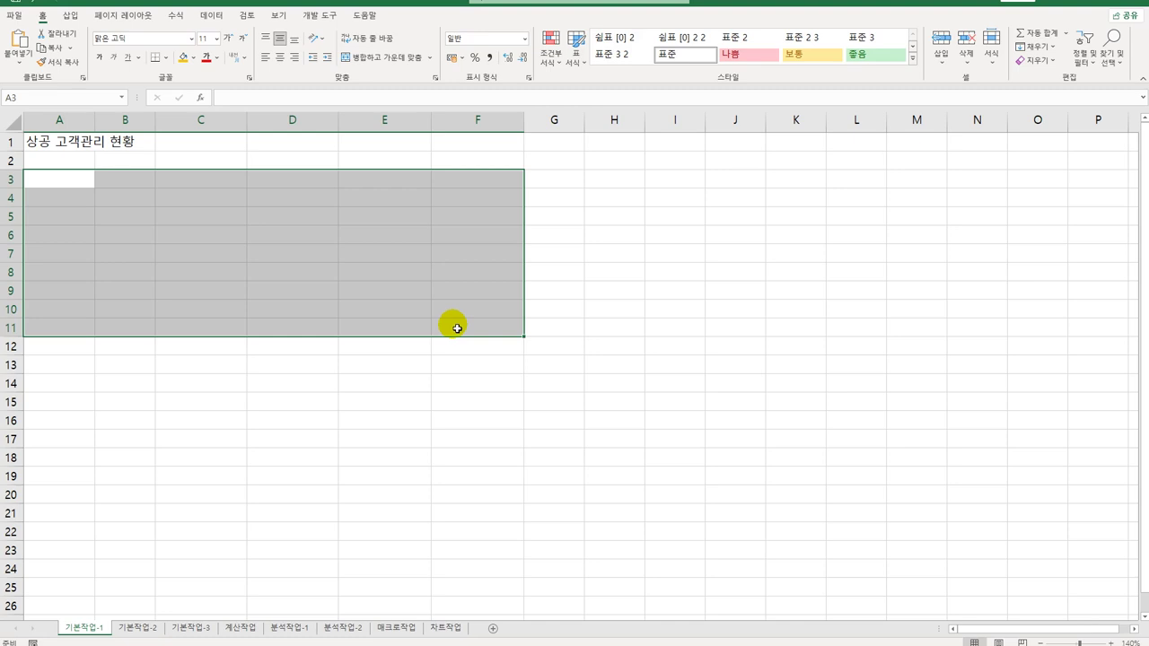
pyautogui.click(136, 627)
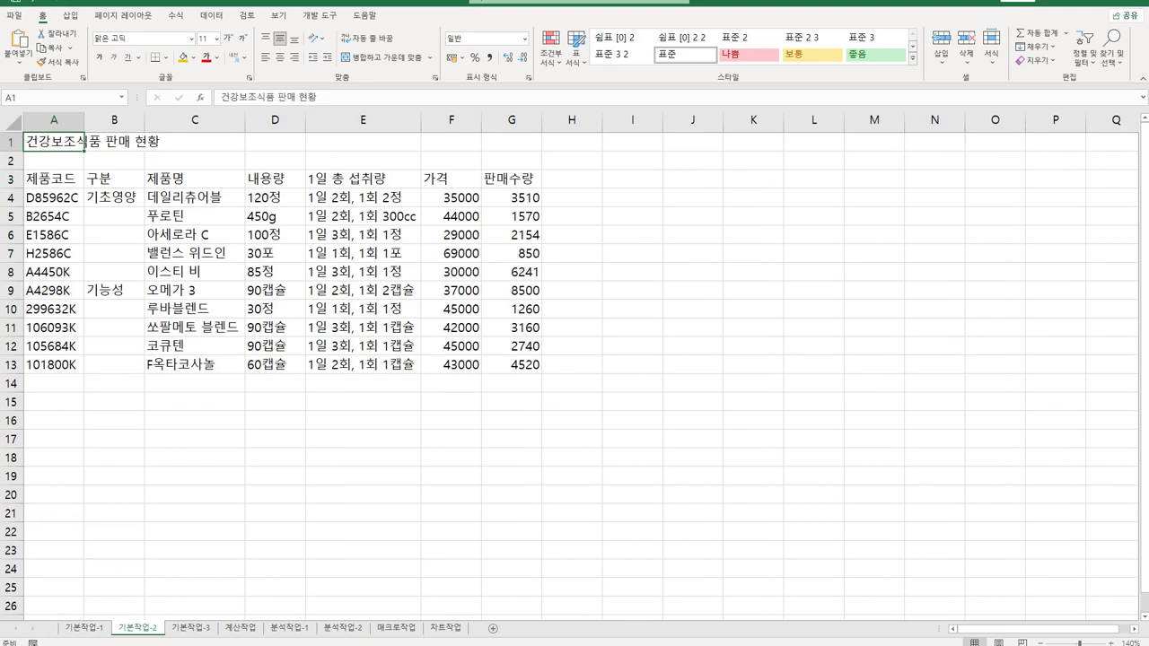
pyautogui.moveTo(36, 141); pyautogui.dragTo(496, 147)
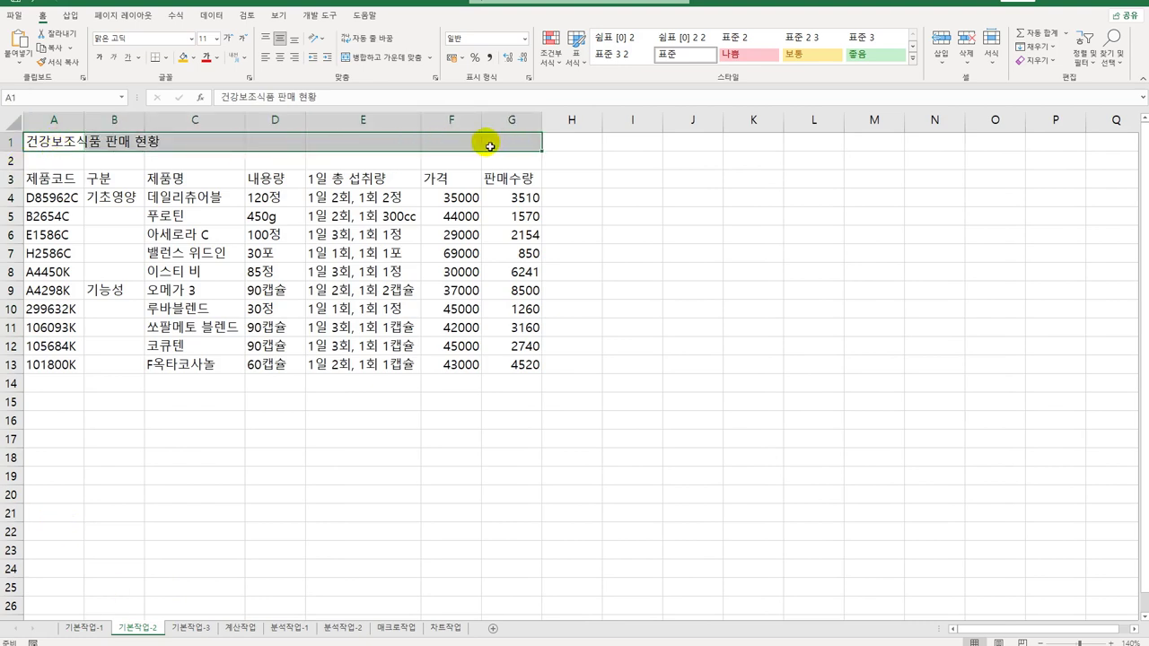
pyautogui.click(368, 59)
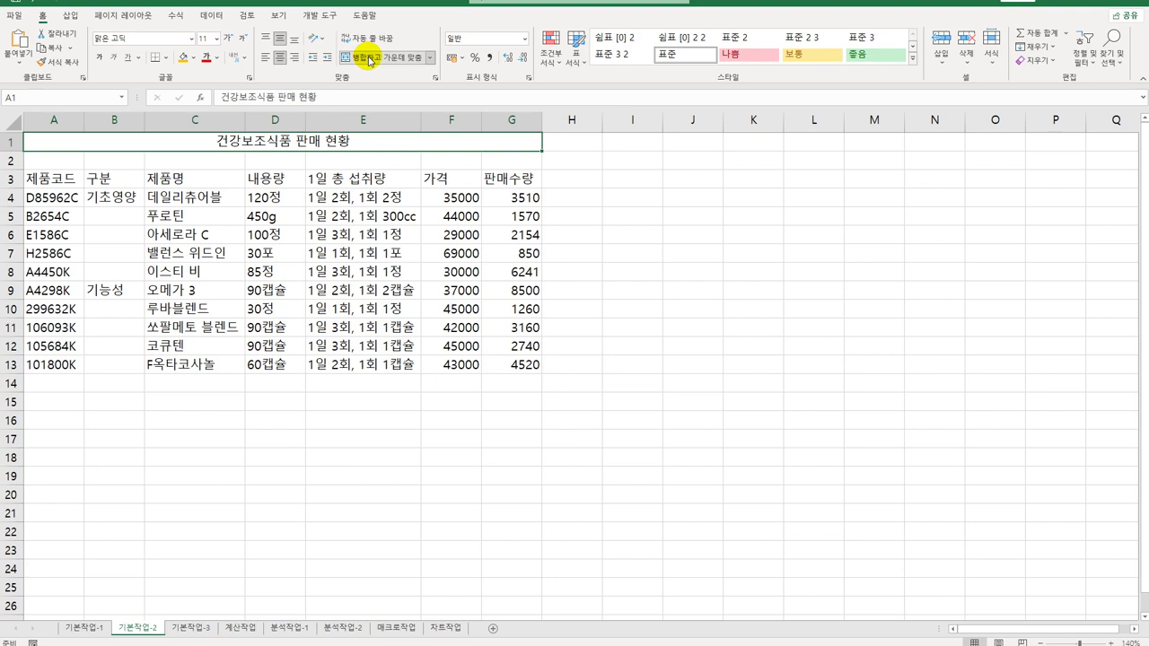
# Format the merged title in A1 with the 돋움 font, size 18, bold and a double underline
pyautogui.click(192, 39)
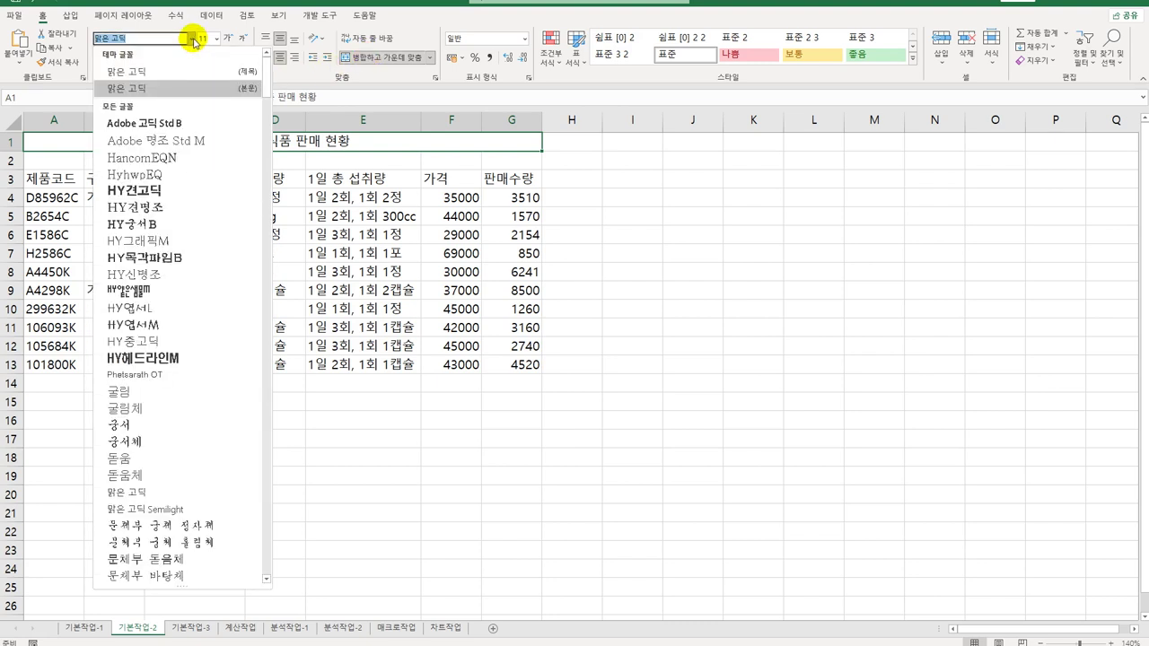
pyautogui.click(149, 458)
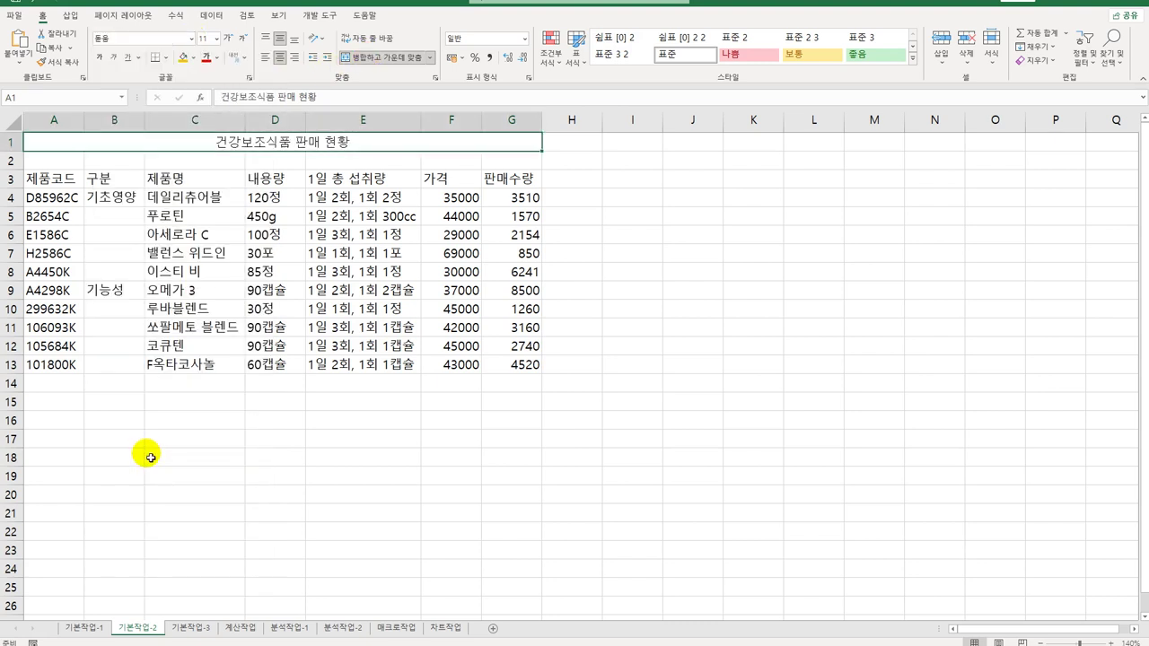
pyautogui.click(218, 40)
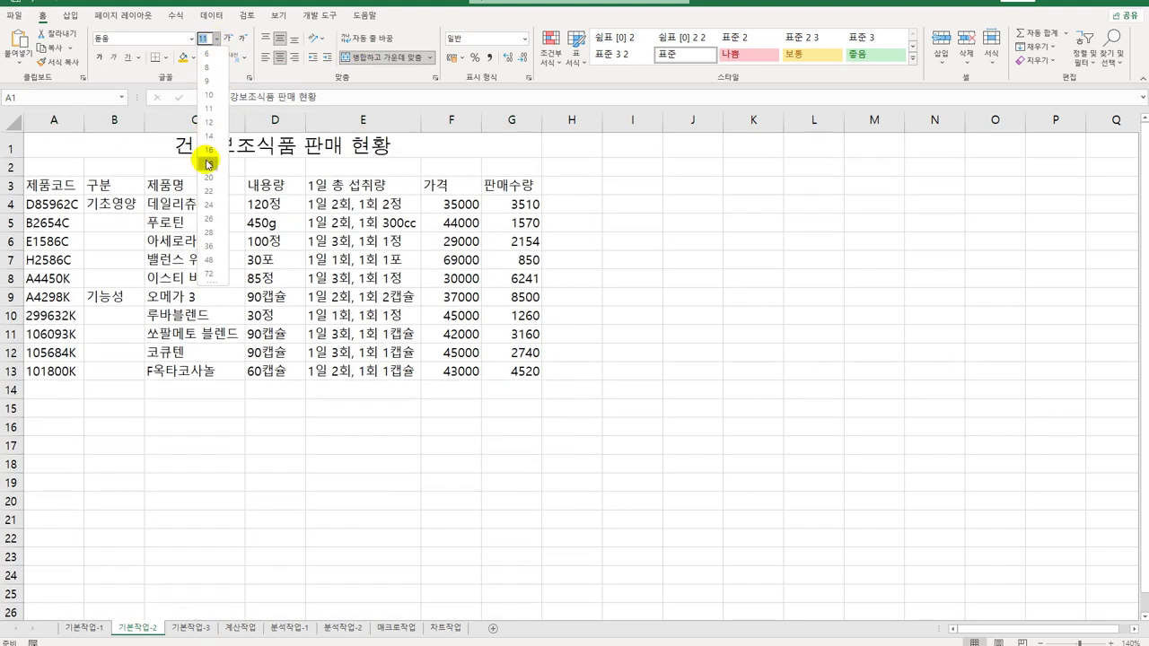
pyautogui.click(208, 163)
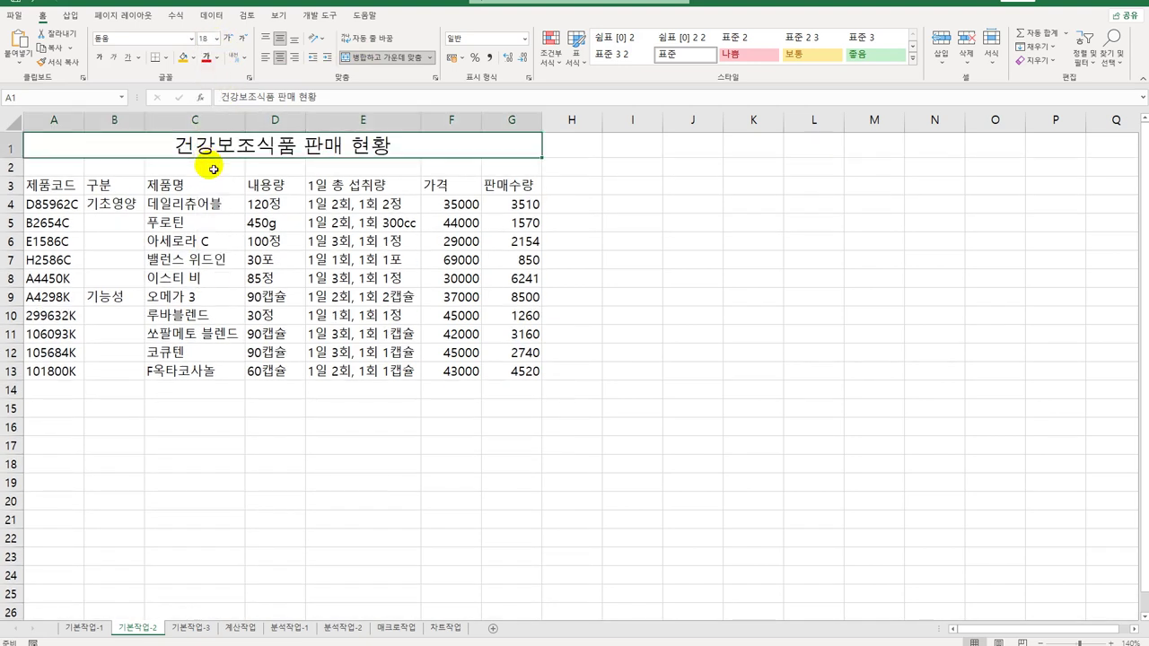
pyautogui.click(101, 58)
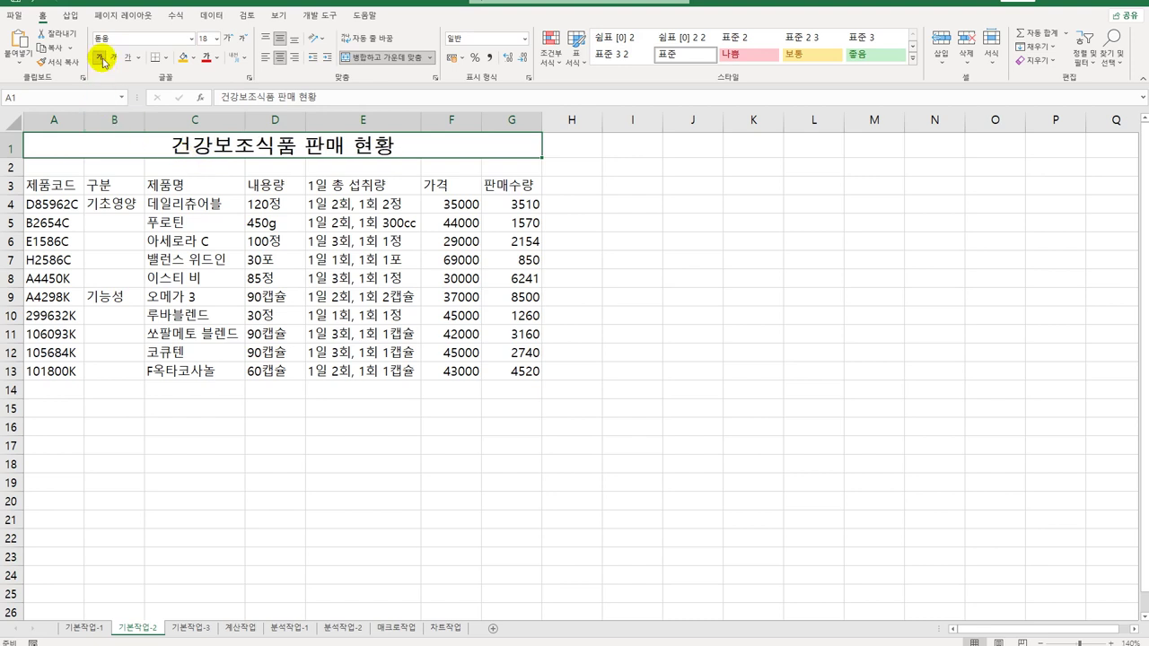
pyautogui.click(138, 58)
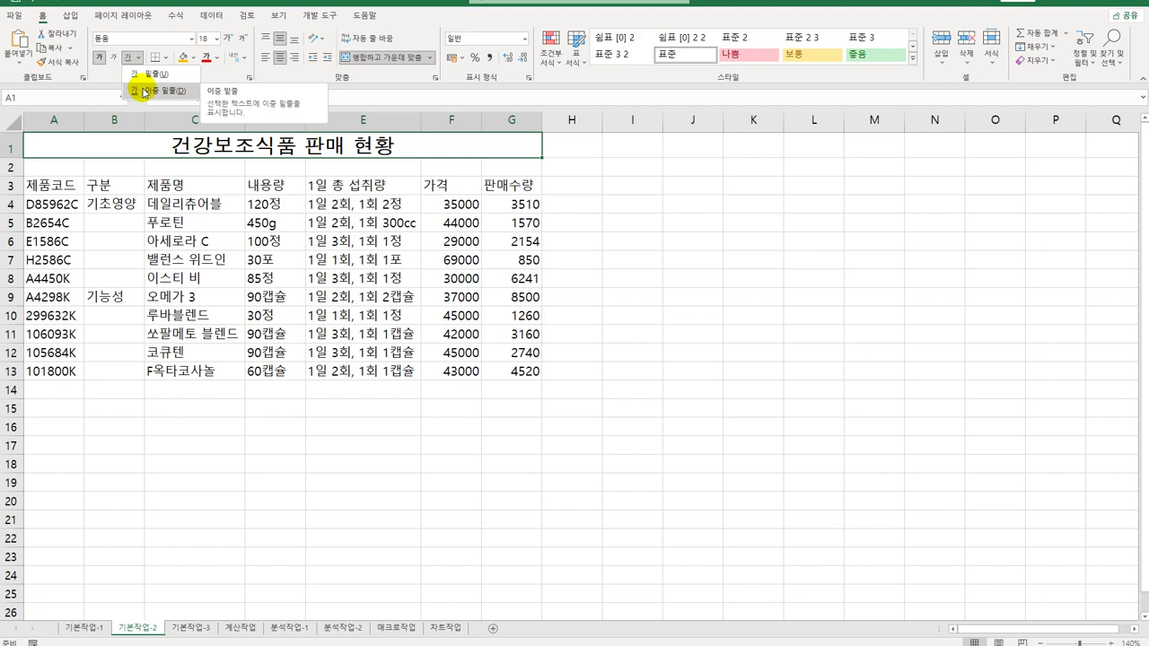
pyautogui.click(143, 92)
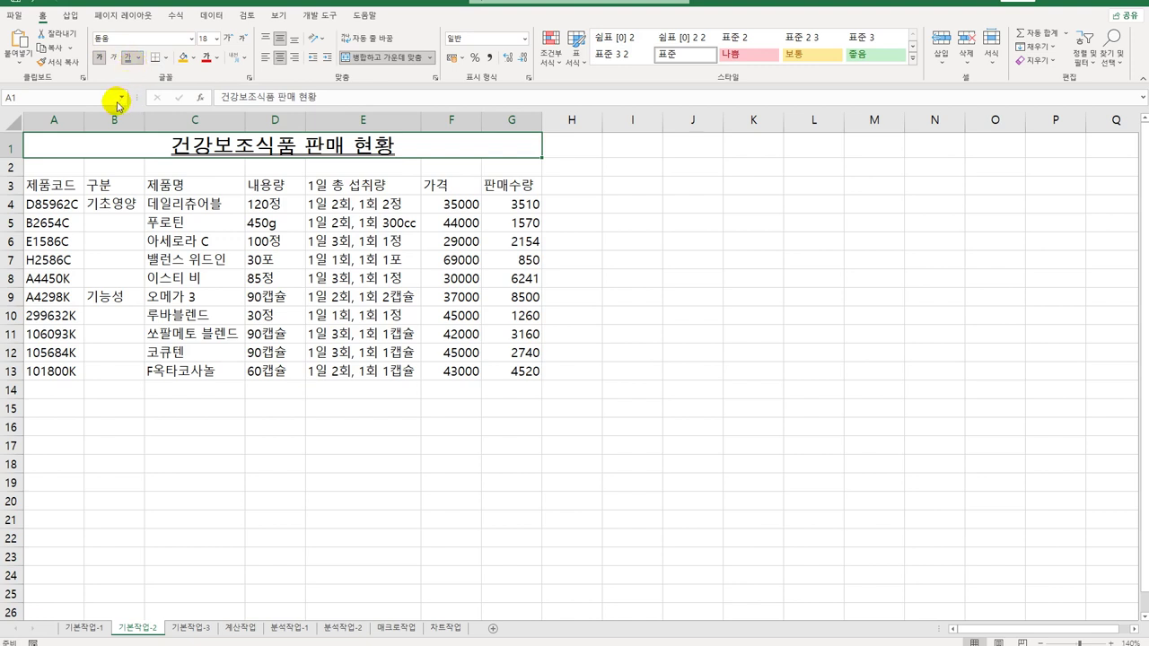
# Set the height of row 1 to 30
pyautogui.click(18, 149)
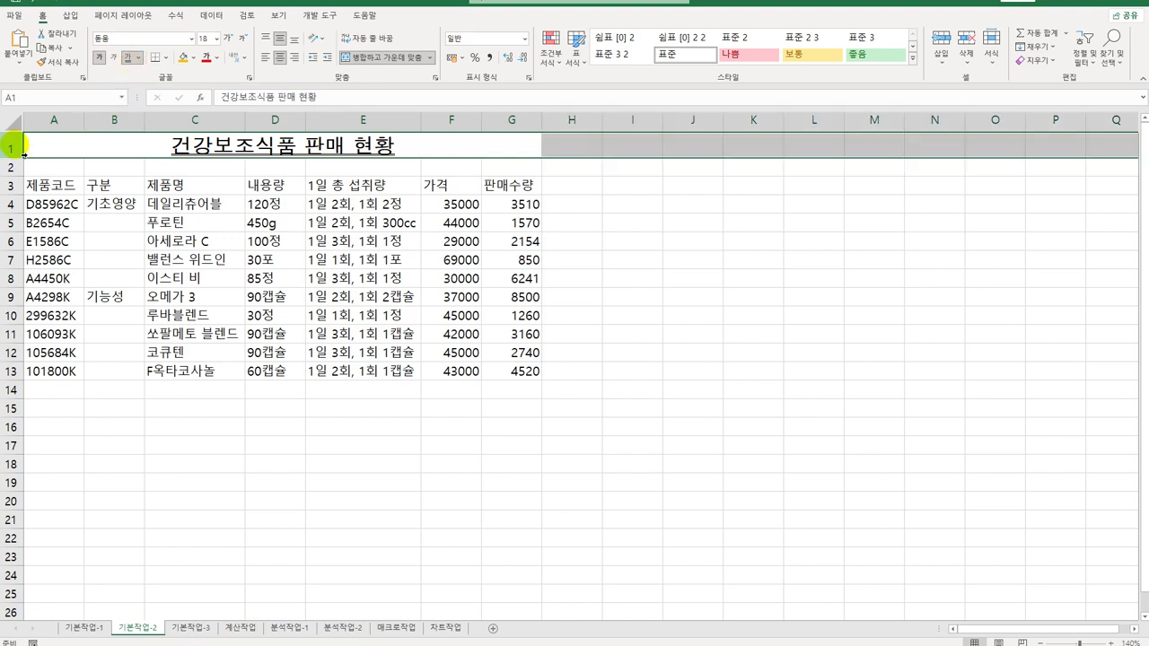
pyautogui.rightClick(21, 151)
pyautogui.click(95, 311)
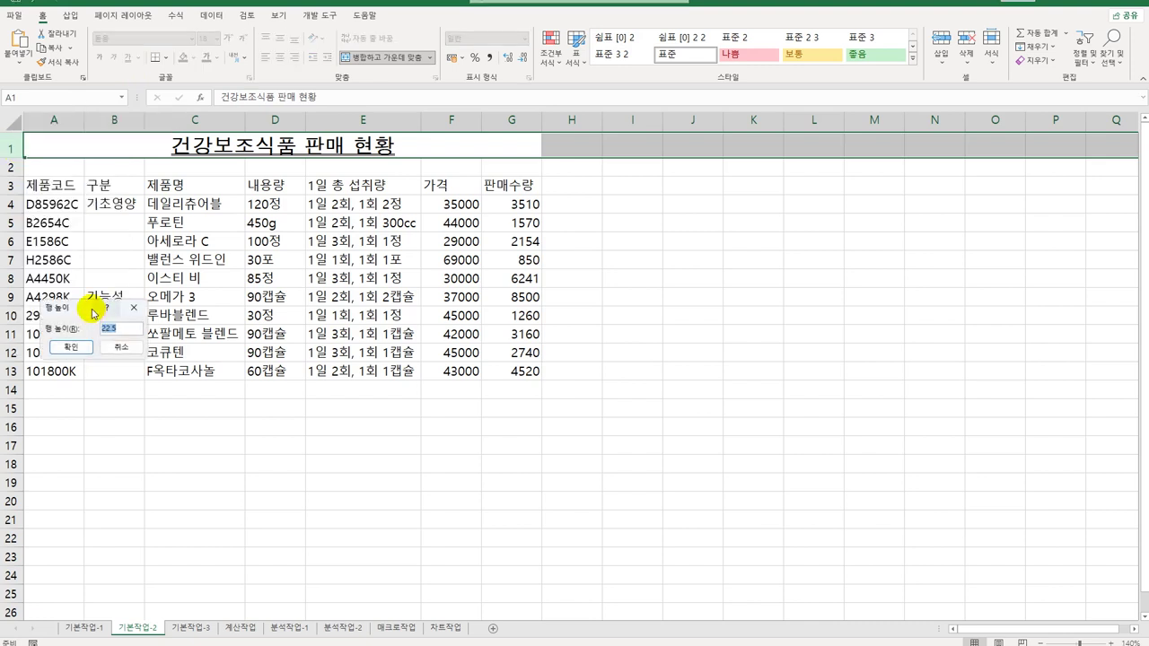
pyautogui.write('30')
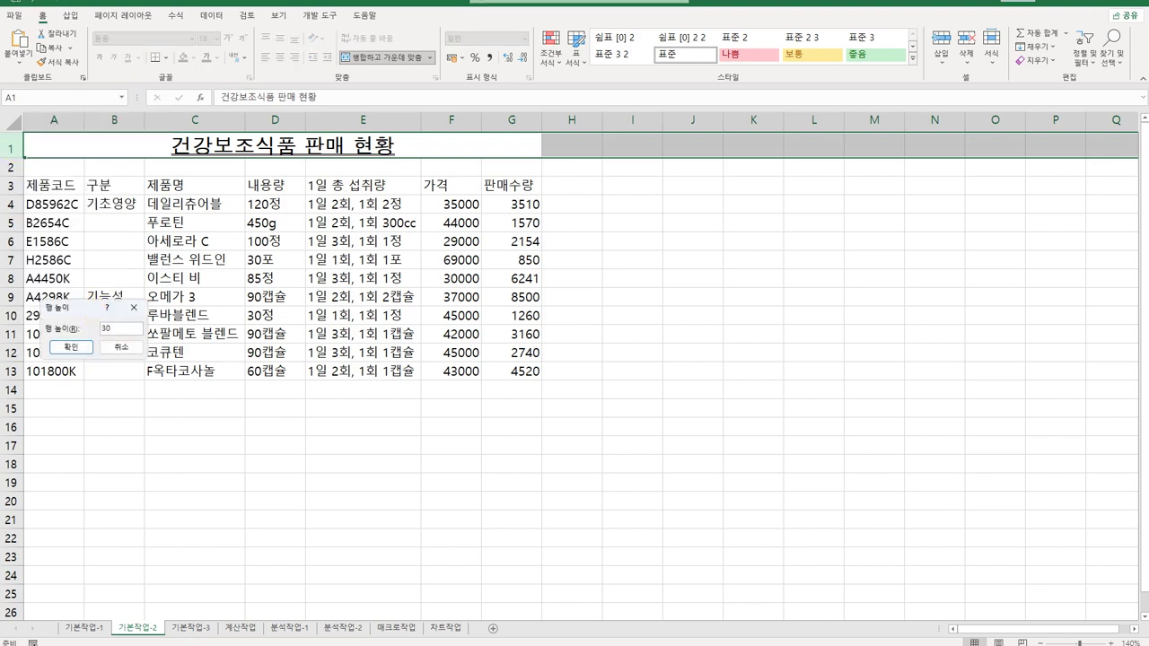
pyautogui.press('Return')
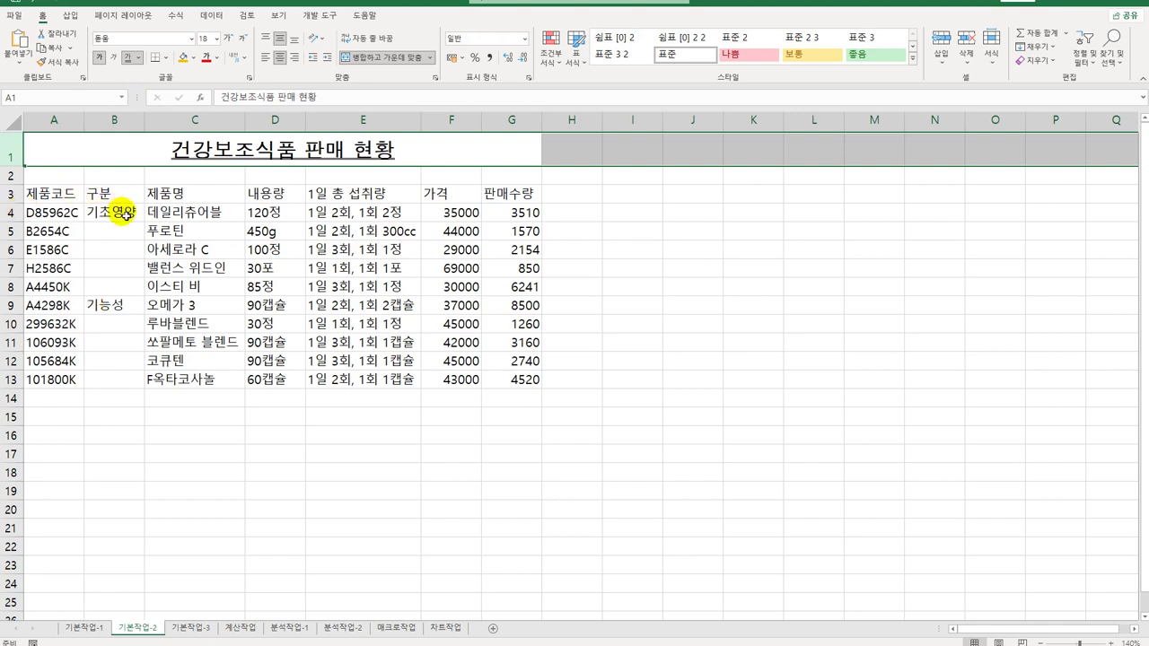
# Merge and center the category cells B4:B8 and B9:B13 as two separate blocks
pyautogui.moveTo(115, 215); pyautogui.dragTo(115, 284)
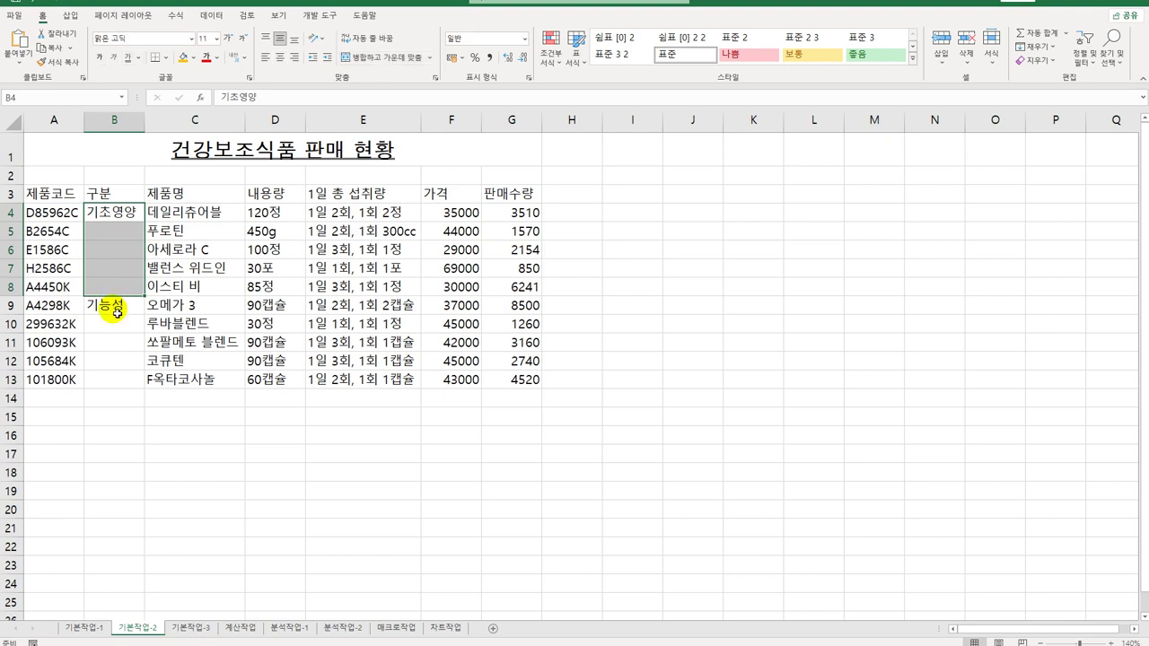
pyautogui.moveTo(117, 312); pyautogui.dragTo(118, 382)
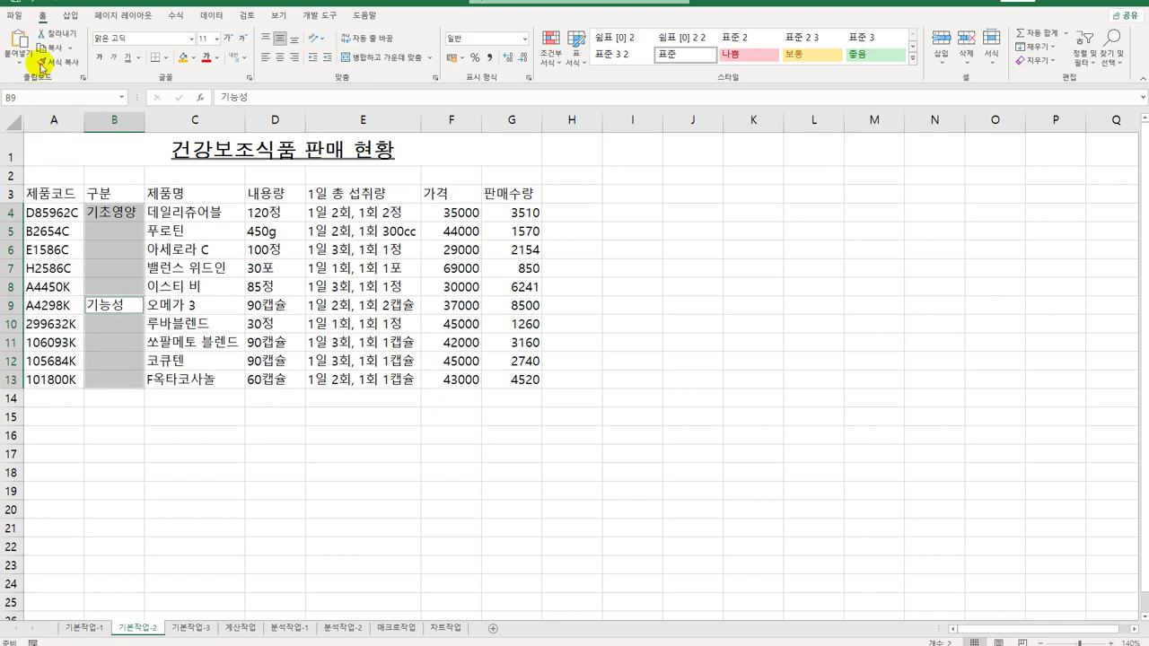
pyautogui.click(368, 59)
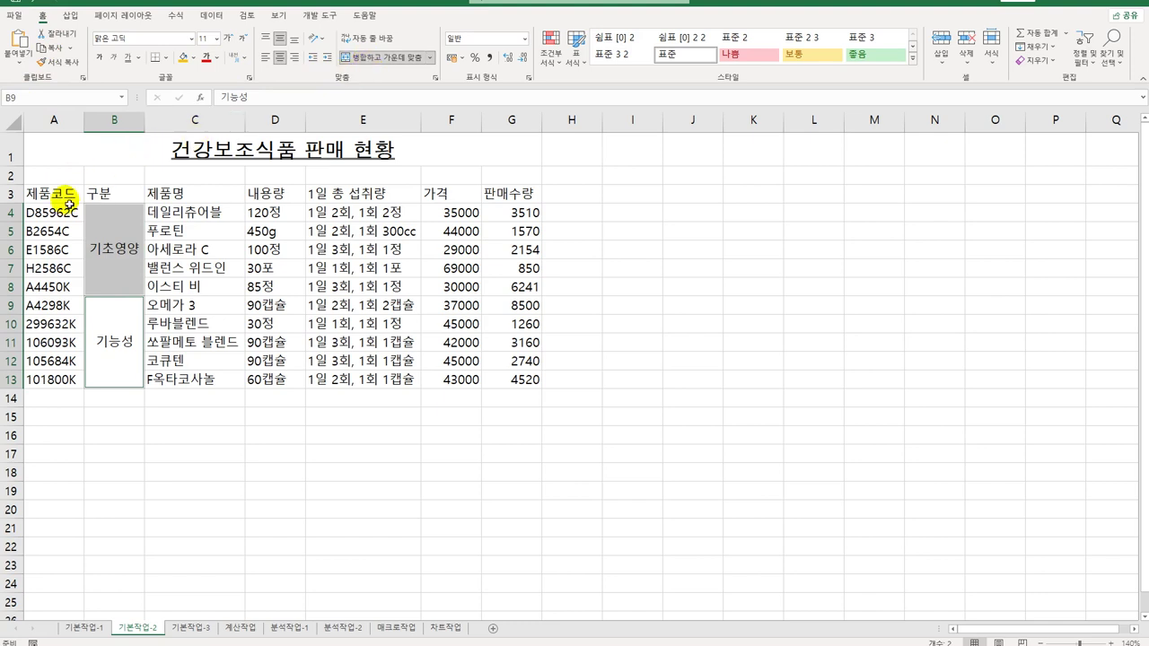
# Apply the 강조색6 cell style to the header range A3:G3
pyautogui.moveTo(59, 193); pyautogui.dragTo(493, 209)
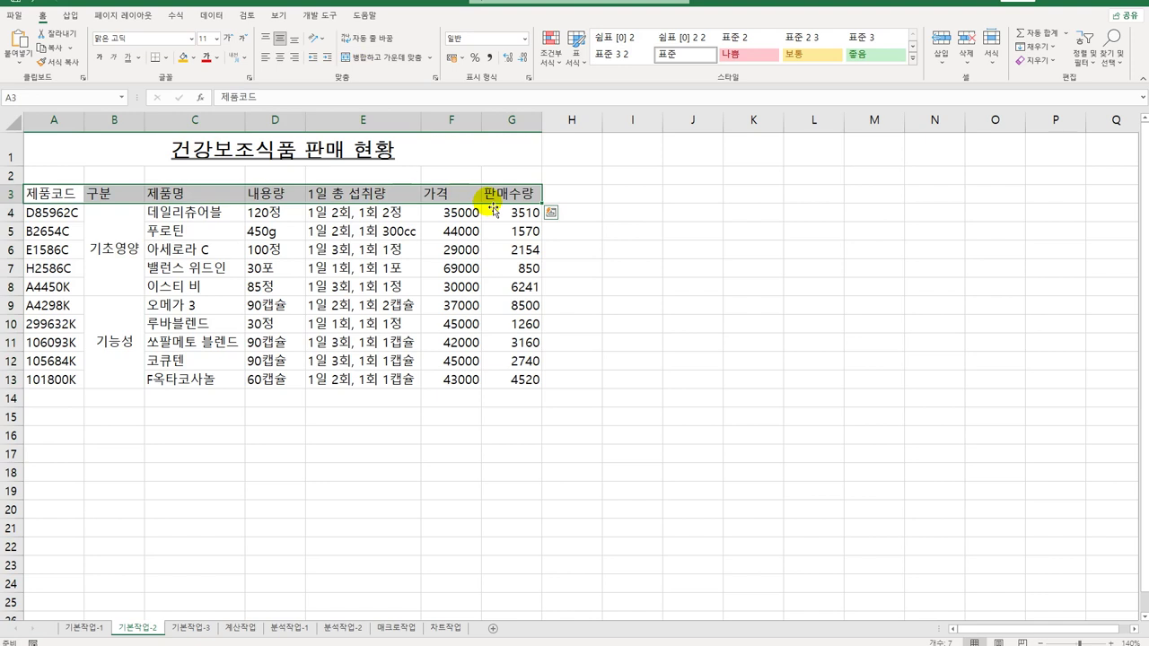
pyautogui.click(914, 62)
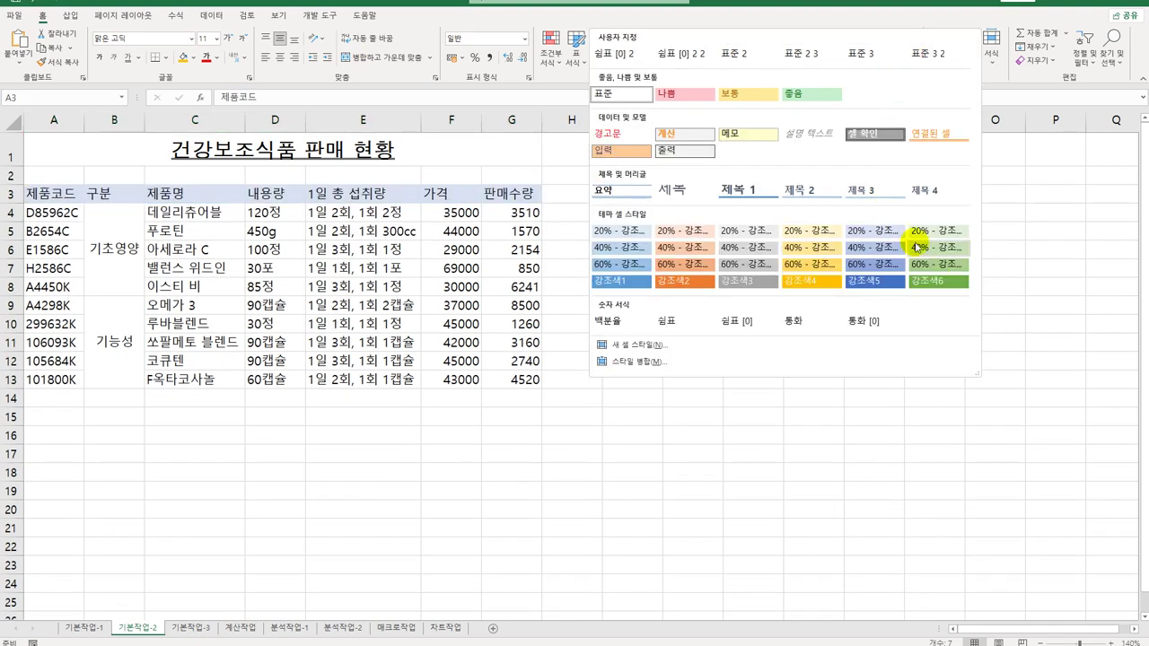
pyautogui.click(934, 286)
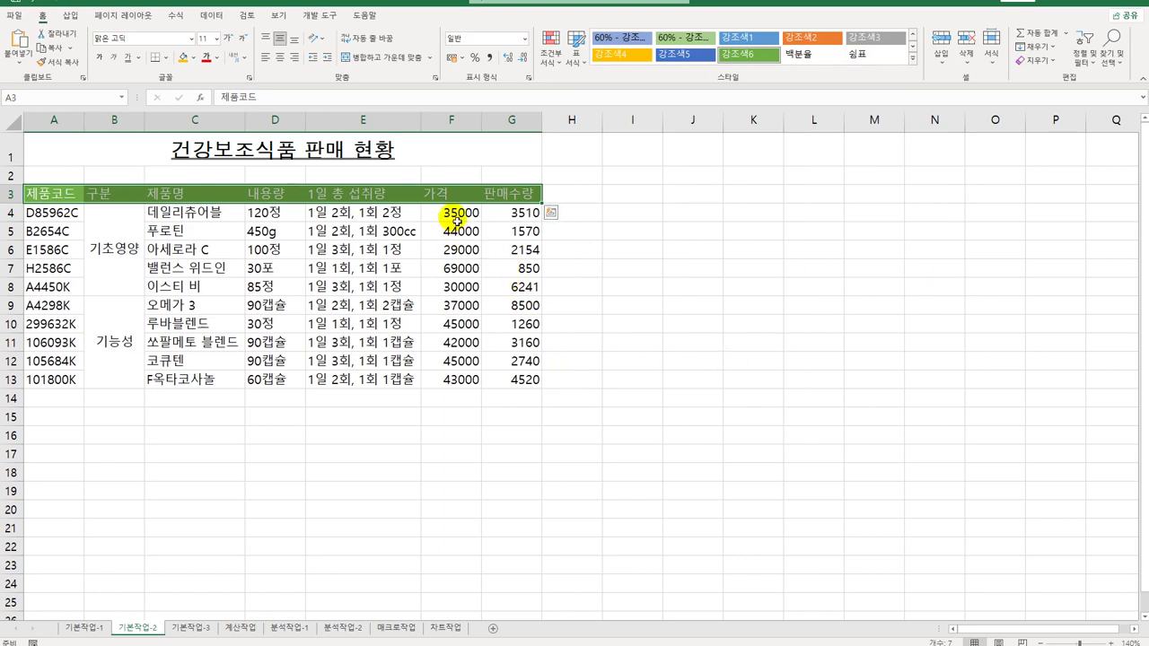
# Apply the custom number format #,##0원 to the prices in F4:F13
pyautogui.moveTo(458, 213); pyautogui.dragTo(457, 379)
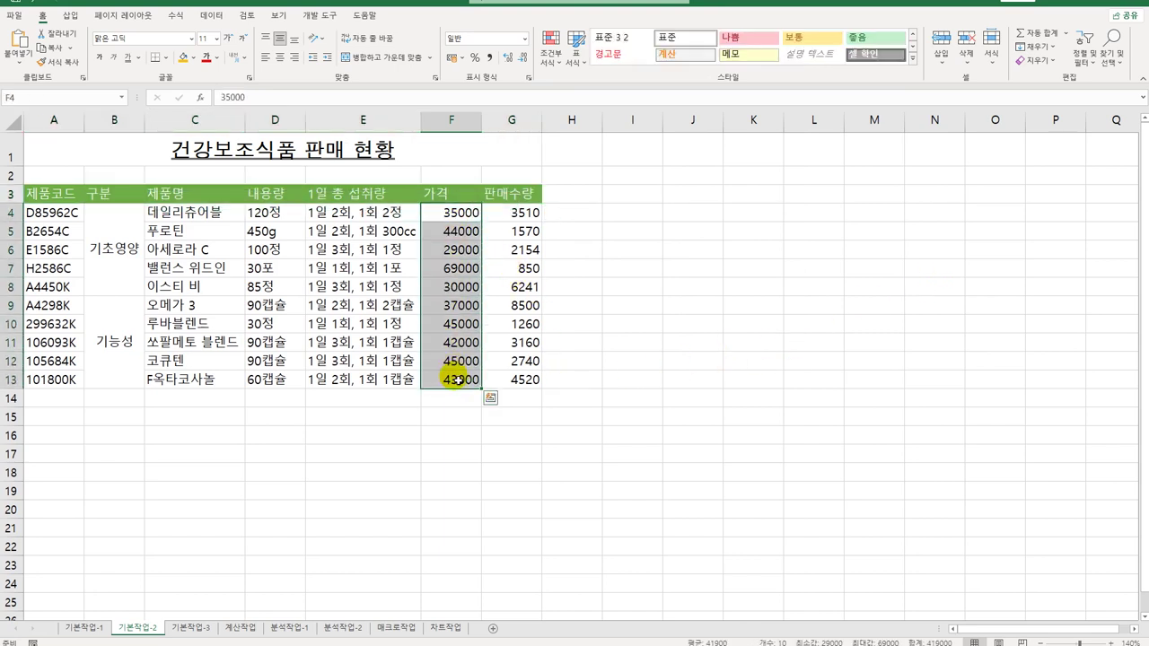
pyautogui.rightClick(467, 249)
pyautogui.click(489, 495)
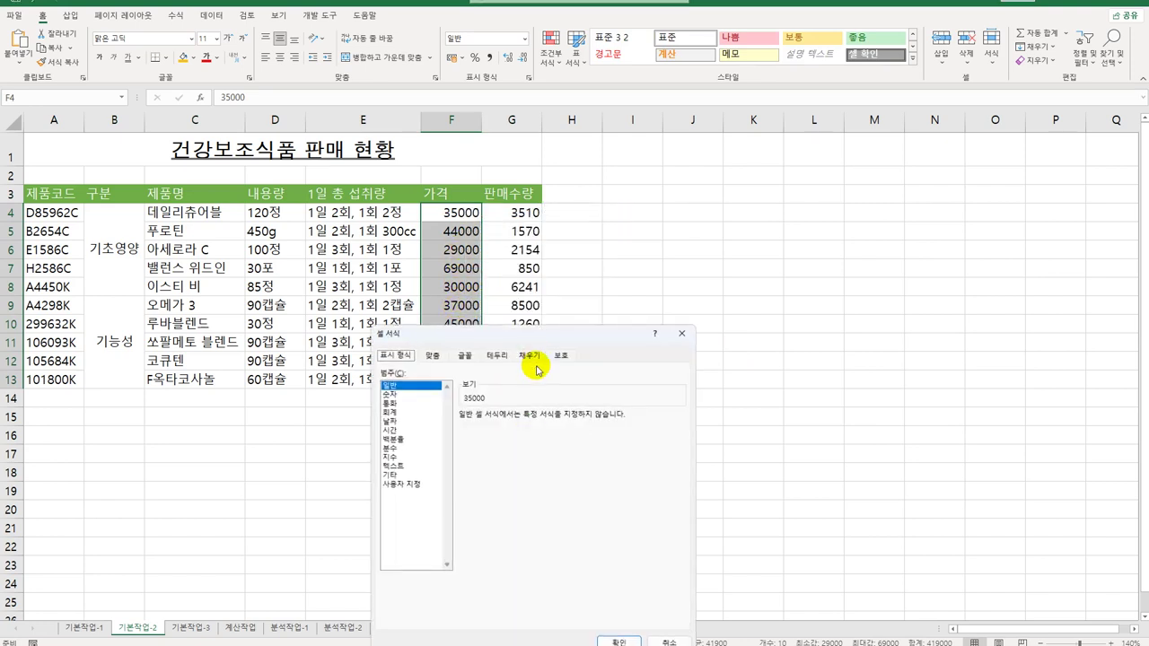
pyautogui.moveTo(526, 333); pyautogui.dragTo(767, 145)
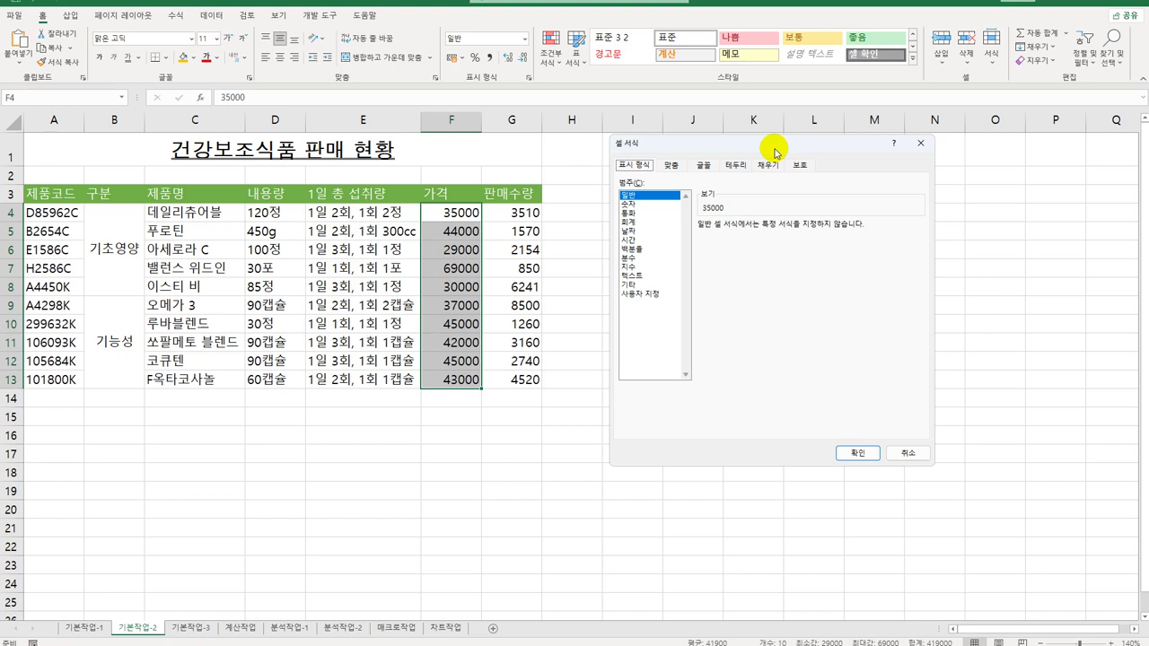
pyautogui.click(639, 293)
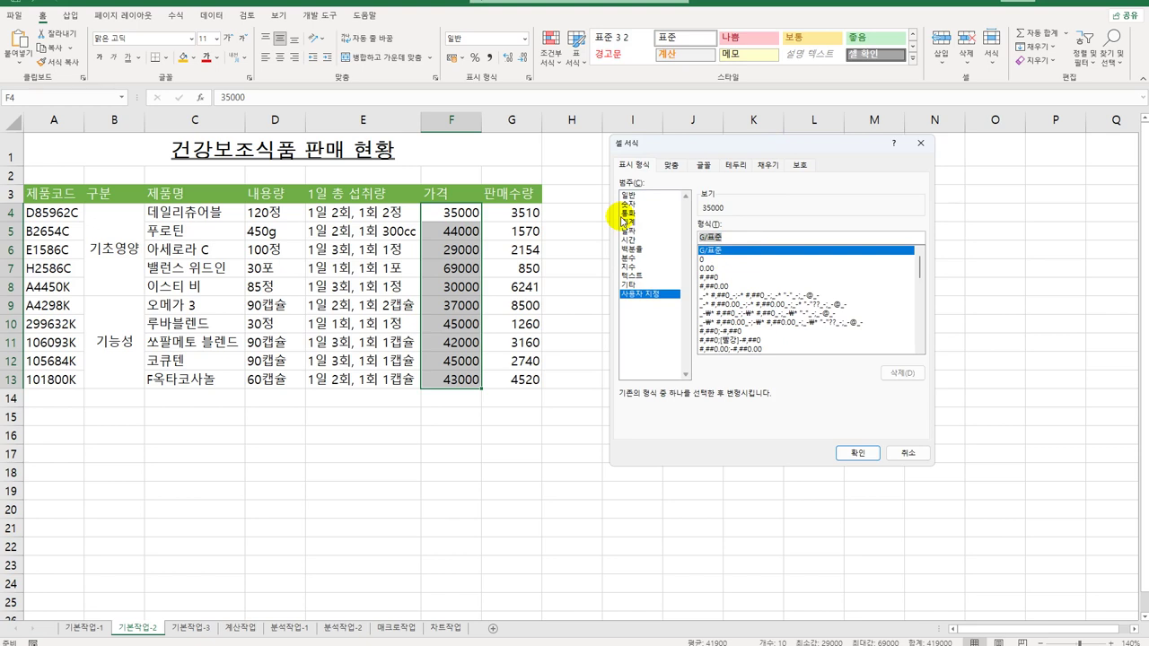
pyautogui.write('#,##0')
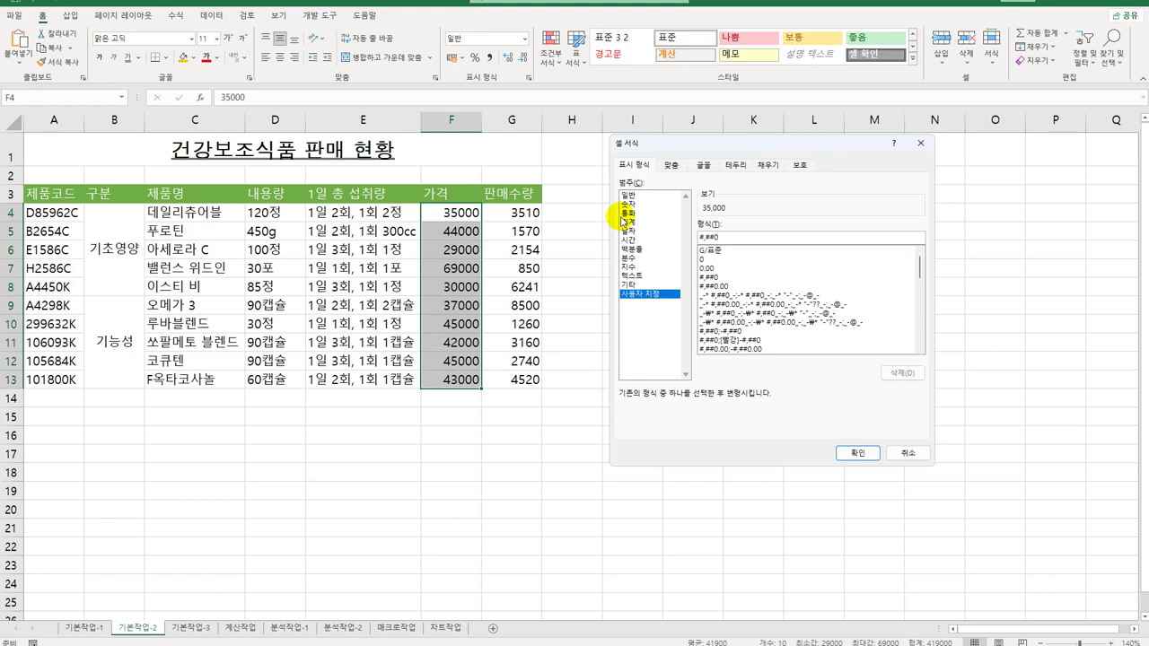
pyautogui.write('원')
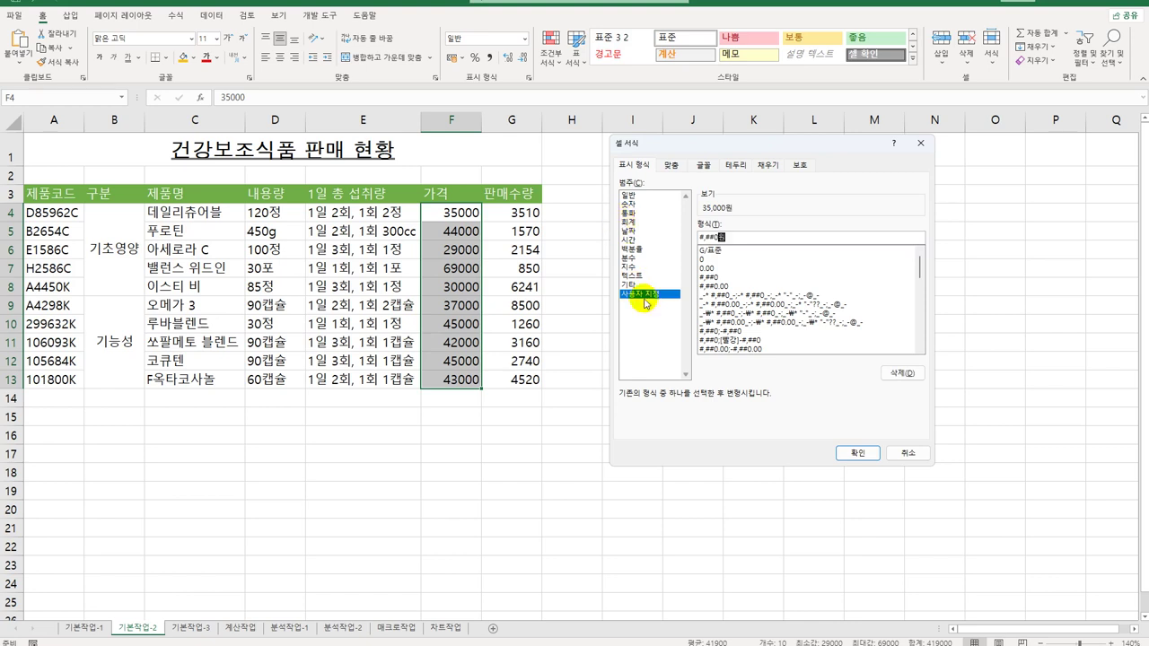
pyautogui.click(853, 453)
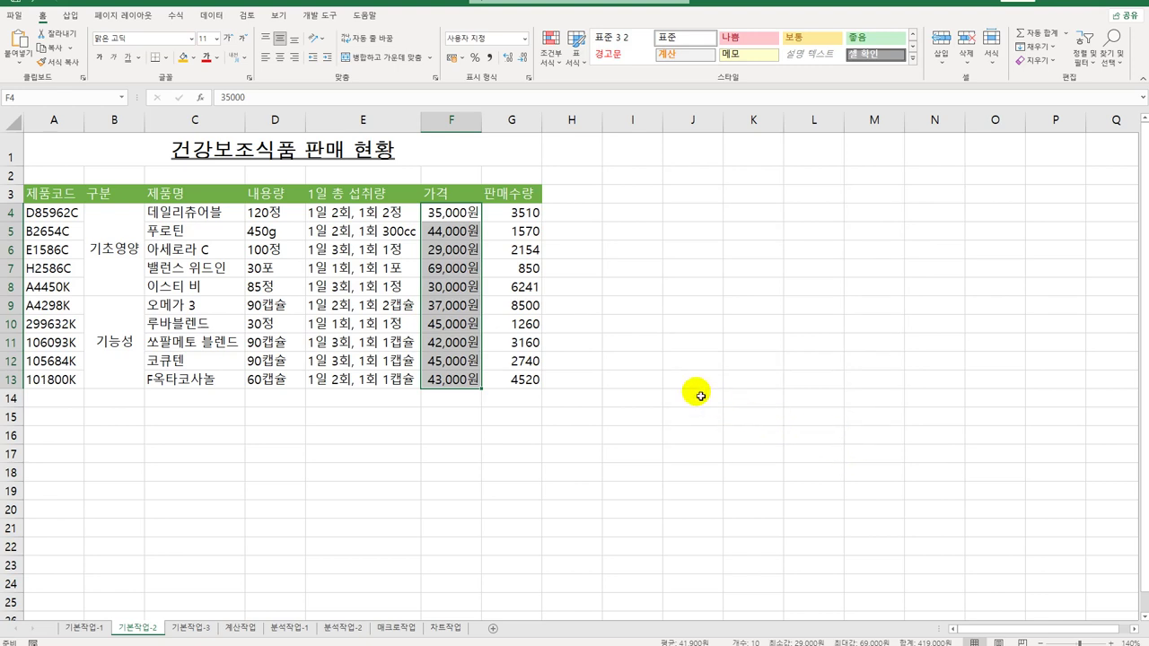
# Insert a note on cell G9 and replace its default text with "최대 판매량"
pyautogui.click(519, 305)
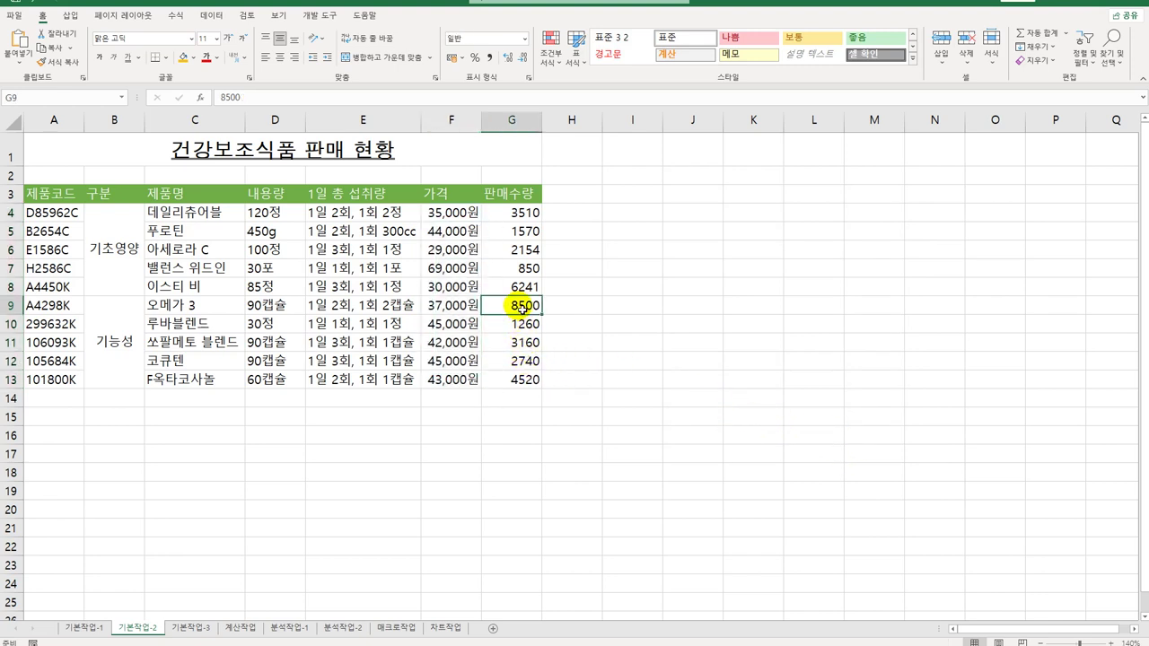
pyautogui.rightClick(520, 305)
pyautogui.click(578, 545)
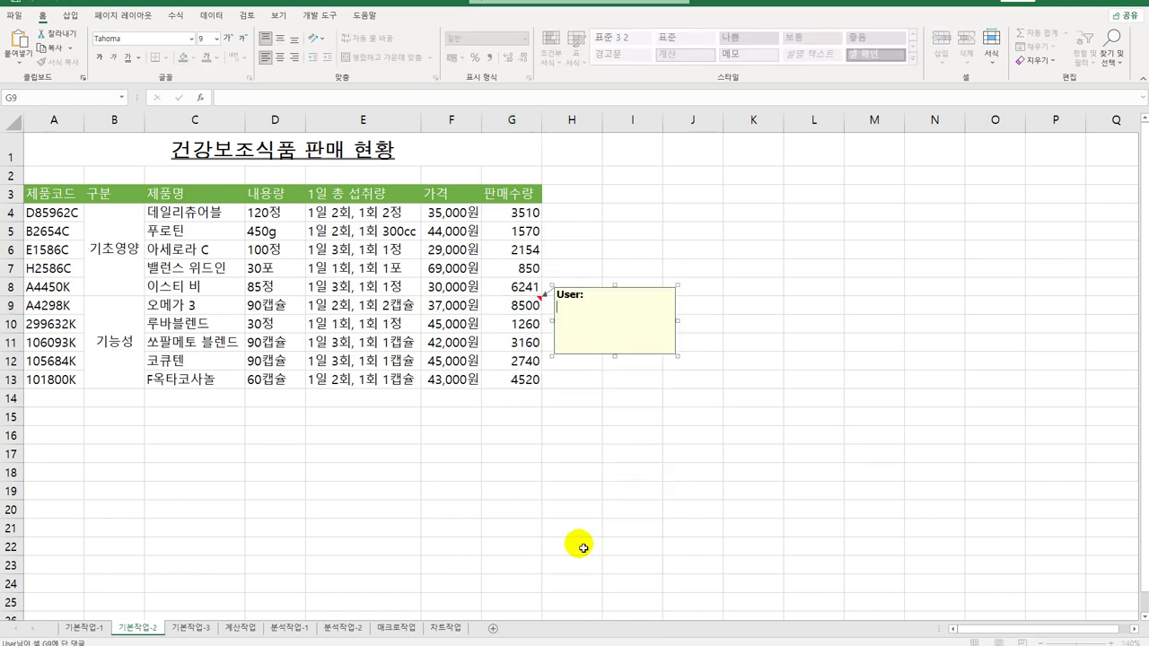
pyautogui.hotkey('ctrl', 'a')
pyautogui.write('최대 판매라')
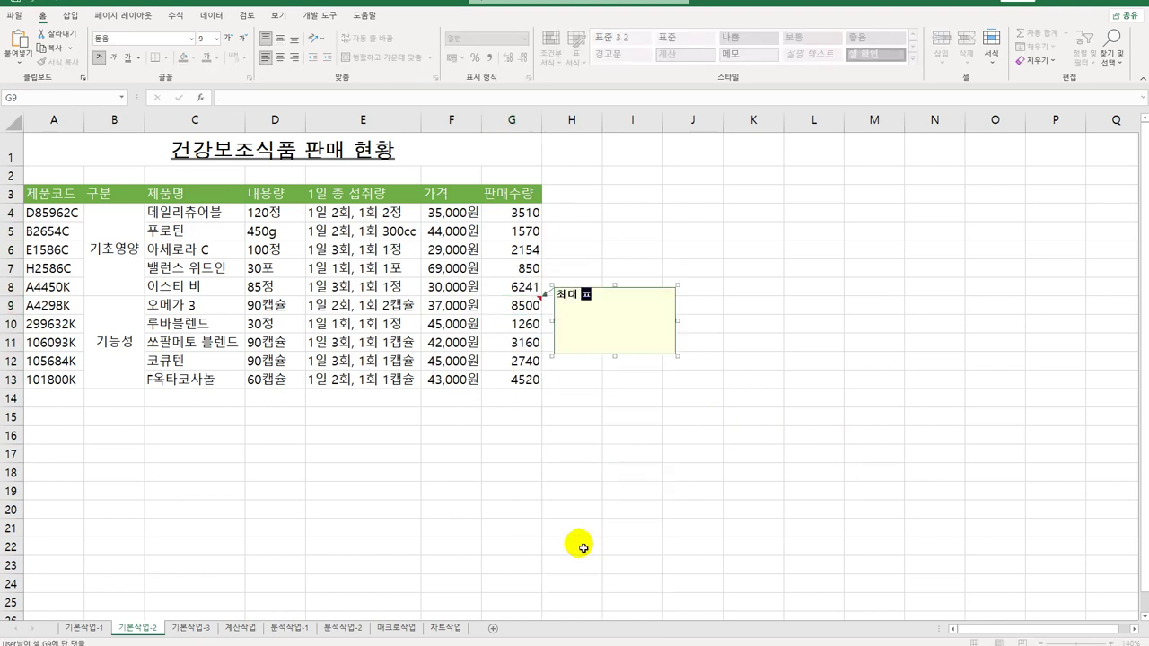
pyautogui.write('ㅇ')
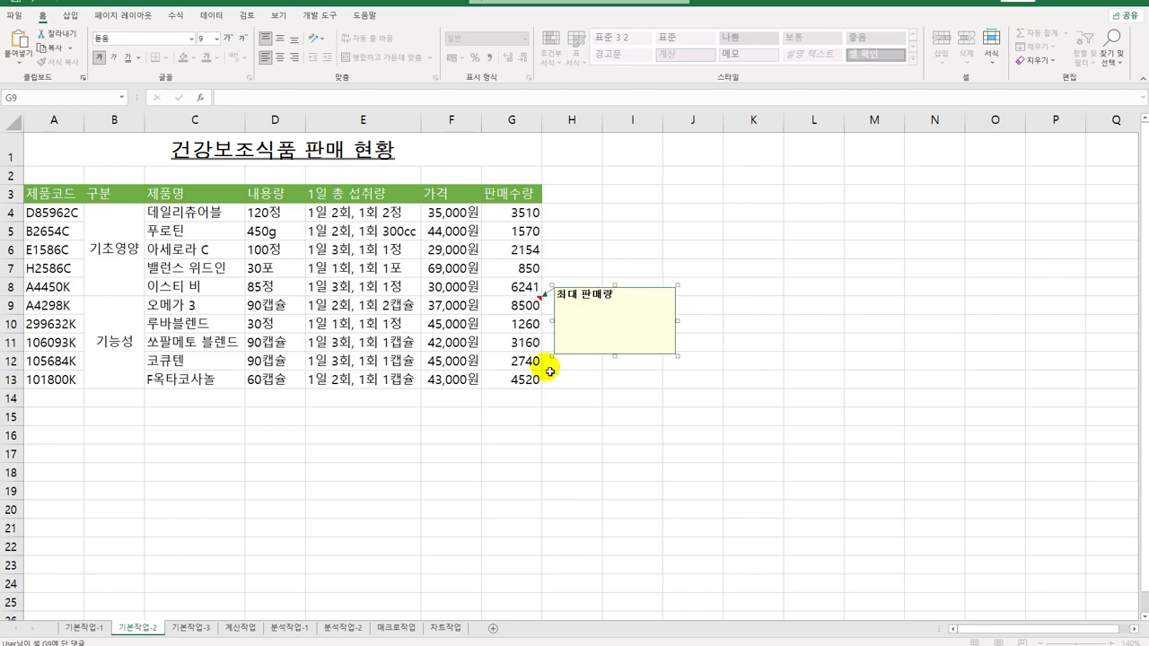
# Set the note on cell G9 to stay displayed at all times
pyautogui.click(523, 305)
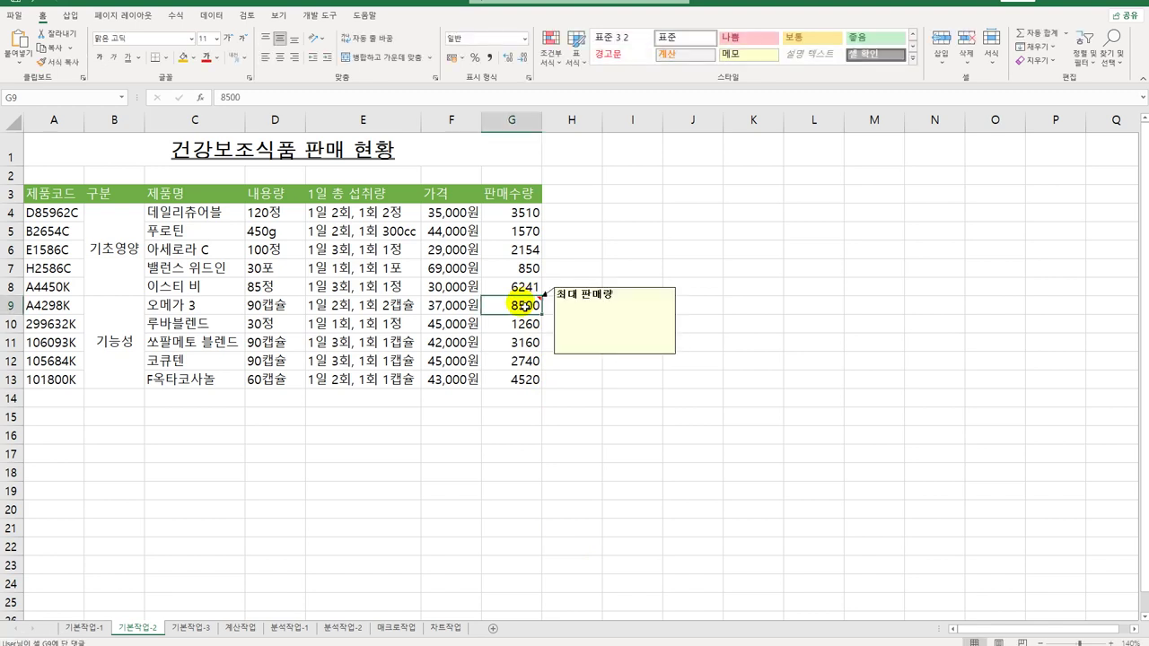
pyautogui.rightClick(523, 305)
pyautogui.click(621, 576)
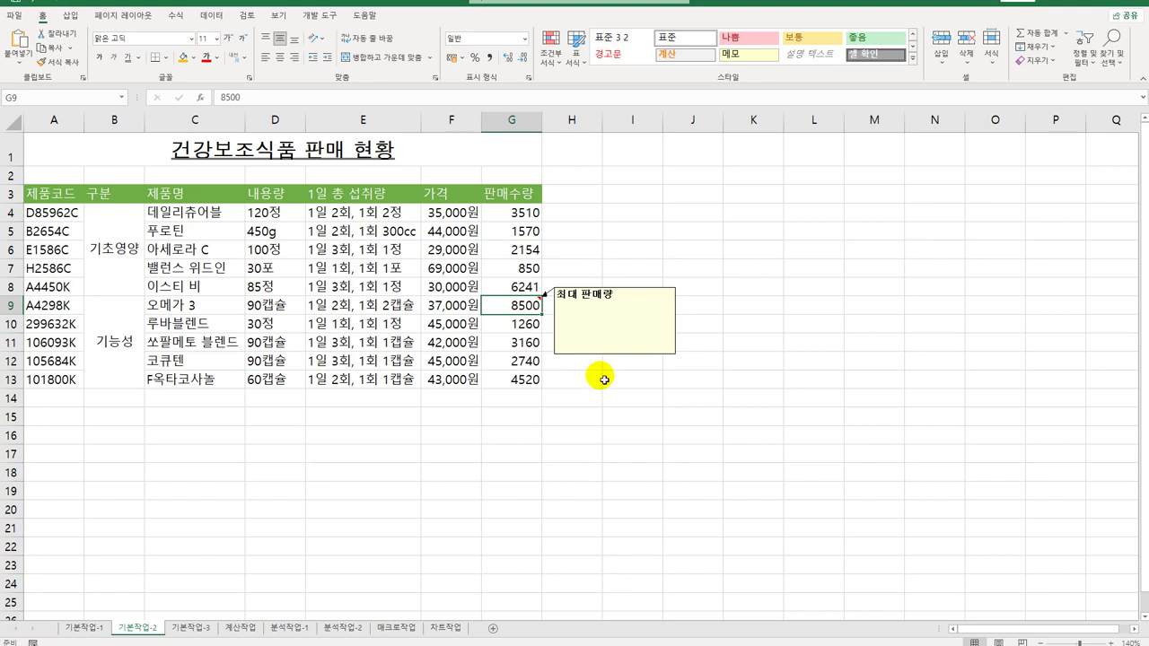
# Turn on automatic sizing (자동 크기) in the alignment format of the note on cell G9
pyautogui.click(607, 296)
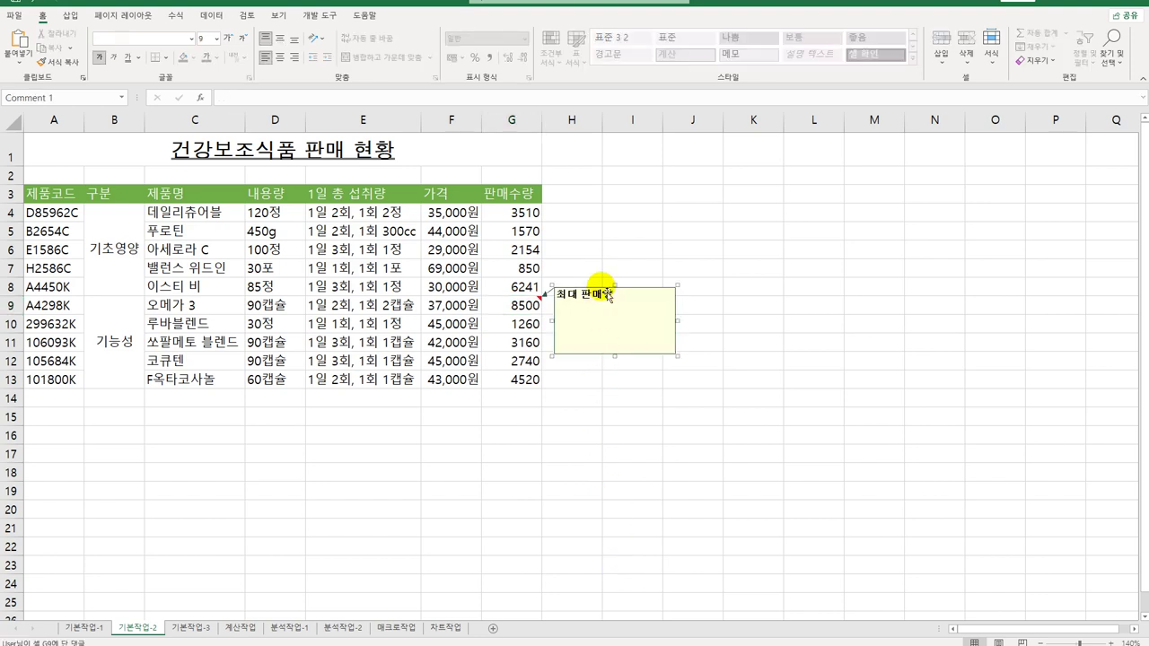
pyautogui.rightClick(607, 295)
pyautogui.click(663, 465)
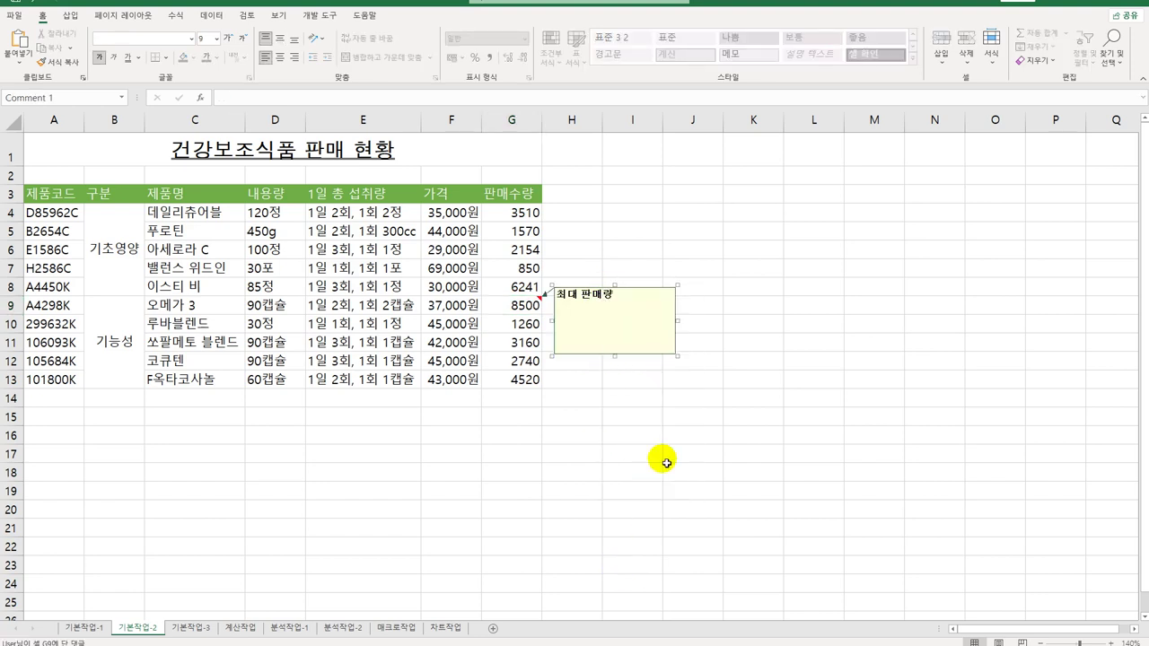
pyautogui.moveTo(589, 142); pyautogui.dragTo(844, 154)
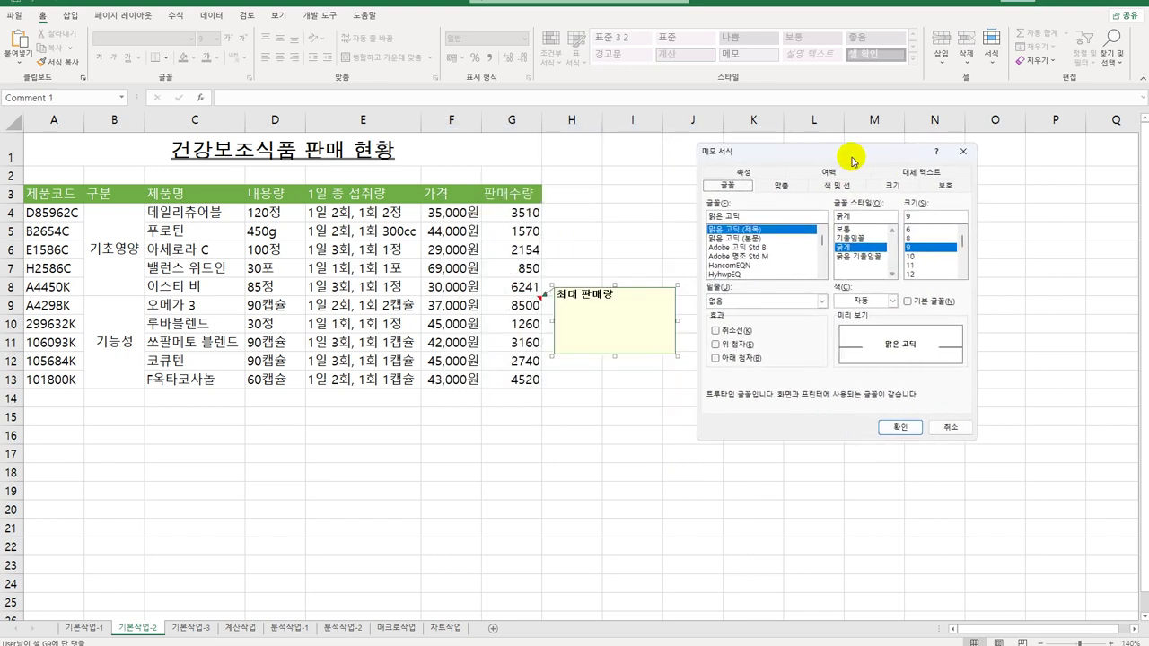
pyautogui.click(805, 189)
pyautogui.click(740, 259)
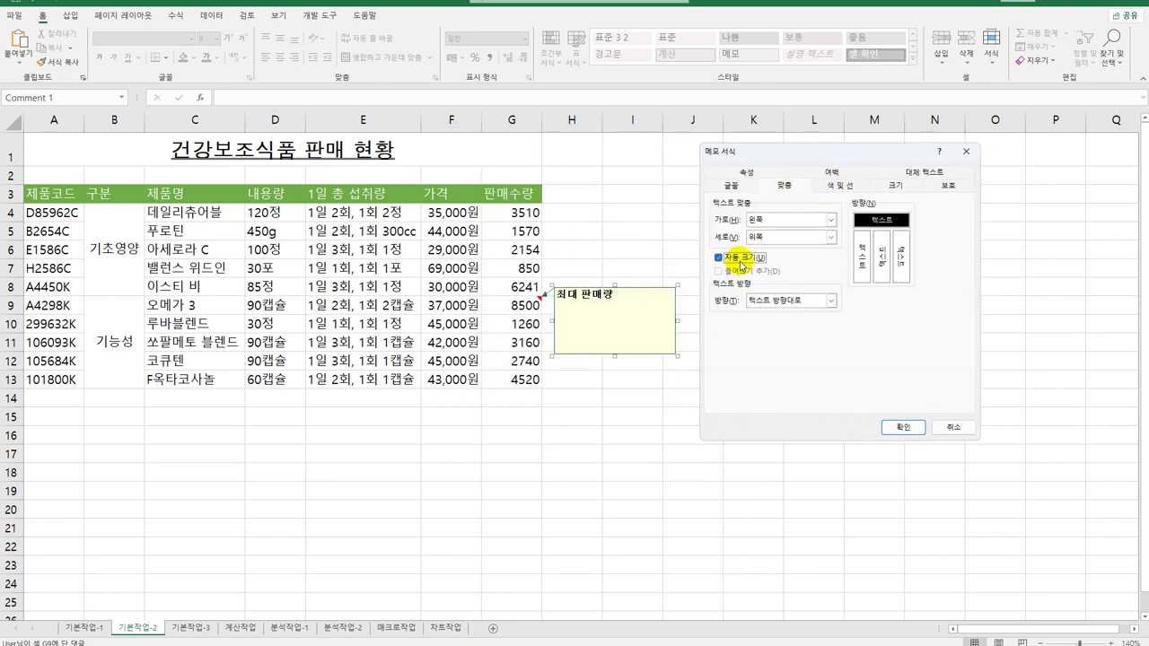
pyautogui.click(897, 428)
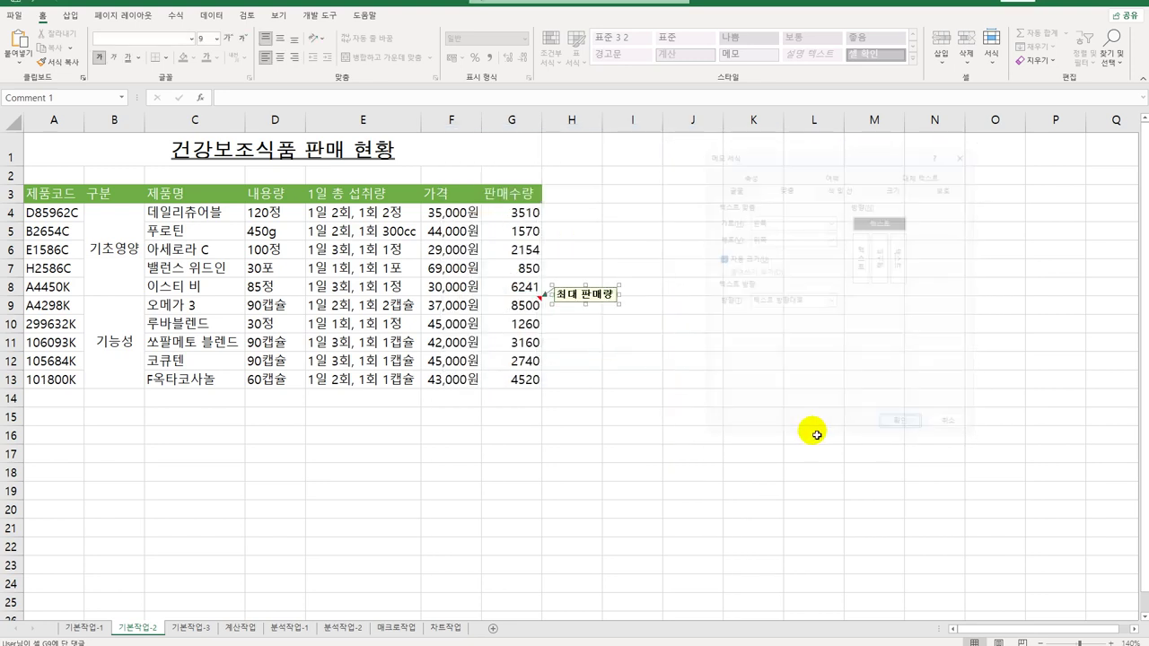
pyautogui.click(816, 437)
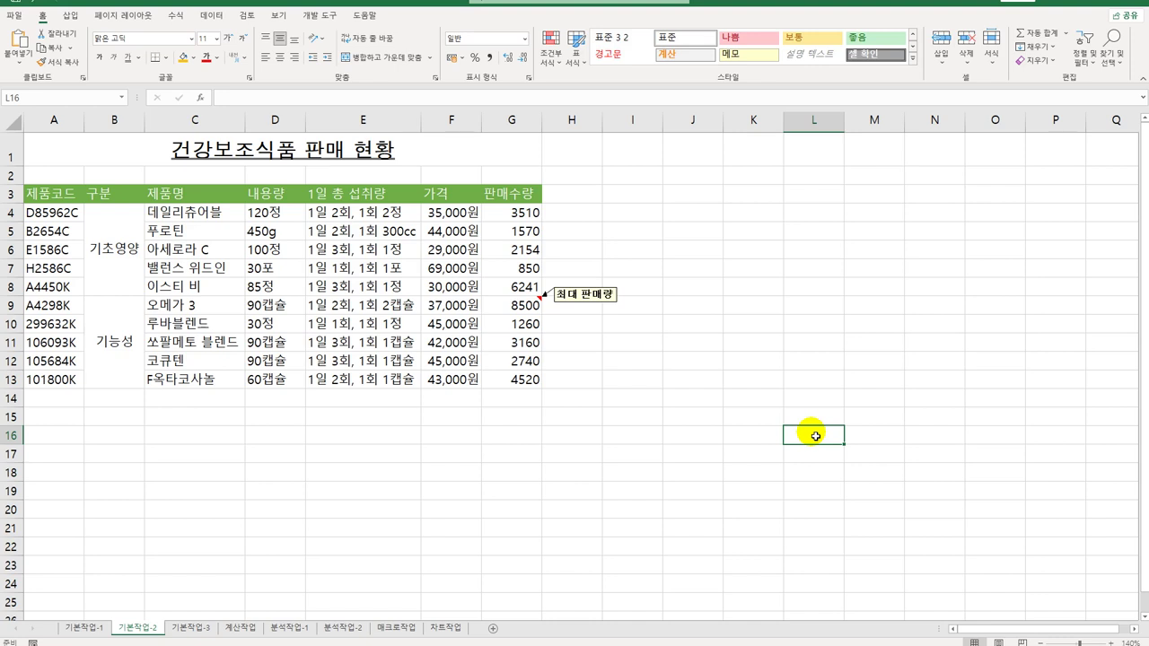
# Apply all borders (모든 테두리) and a thick outside border (굵은 바깥쪽 테두리) to the table range A3:G13
pyautogui.moveTo(50, 195); pyautogui.dragTo(500, 385)
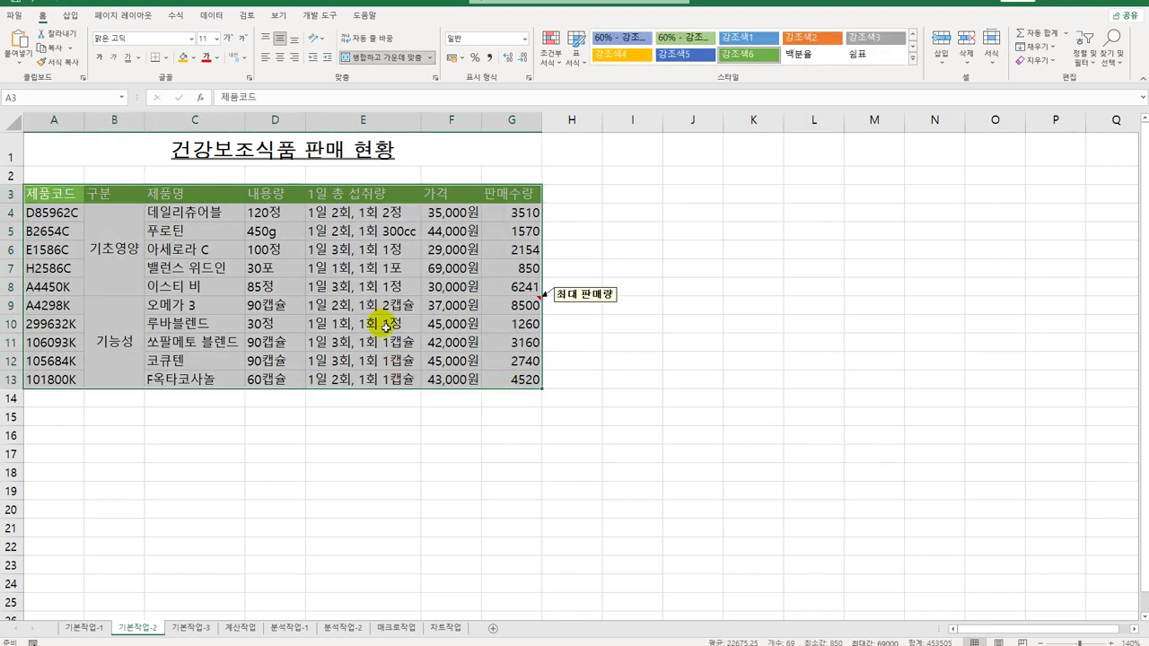
pyautogui.click(169, 59)
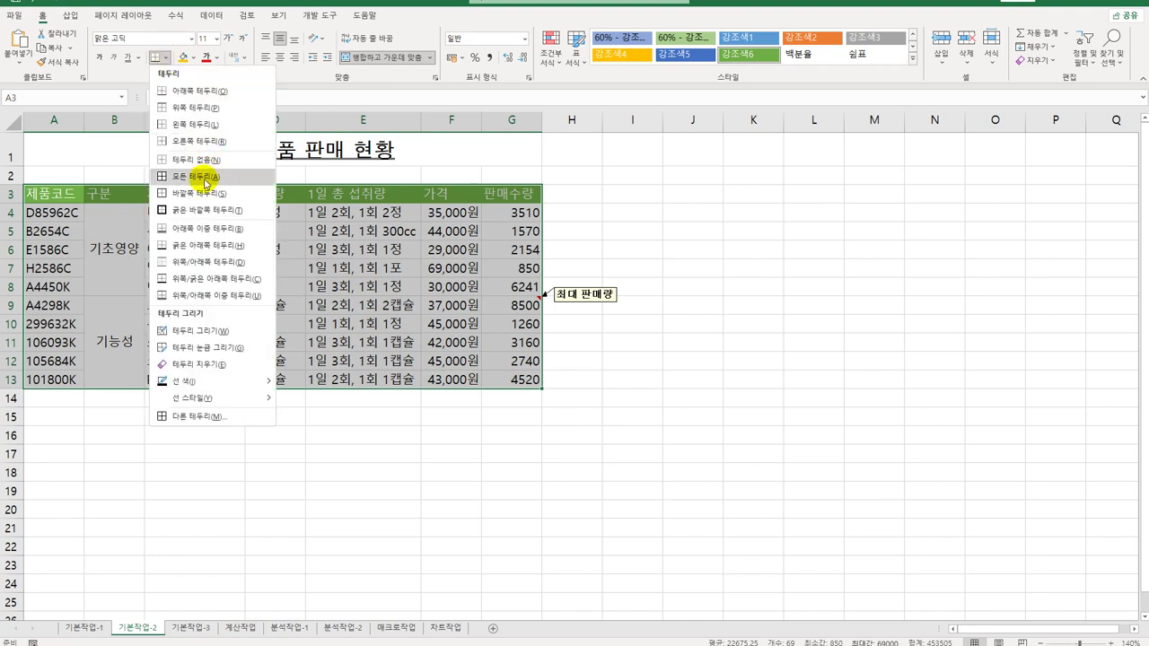
pyautogui.click(207, 182)
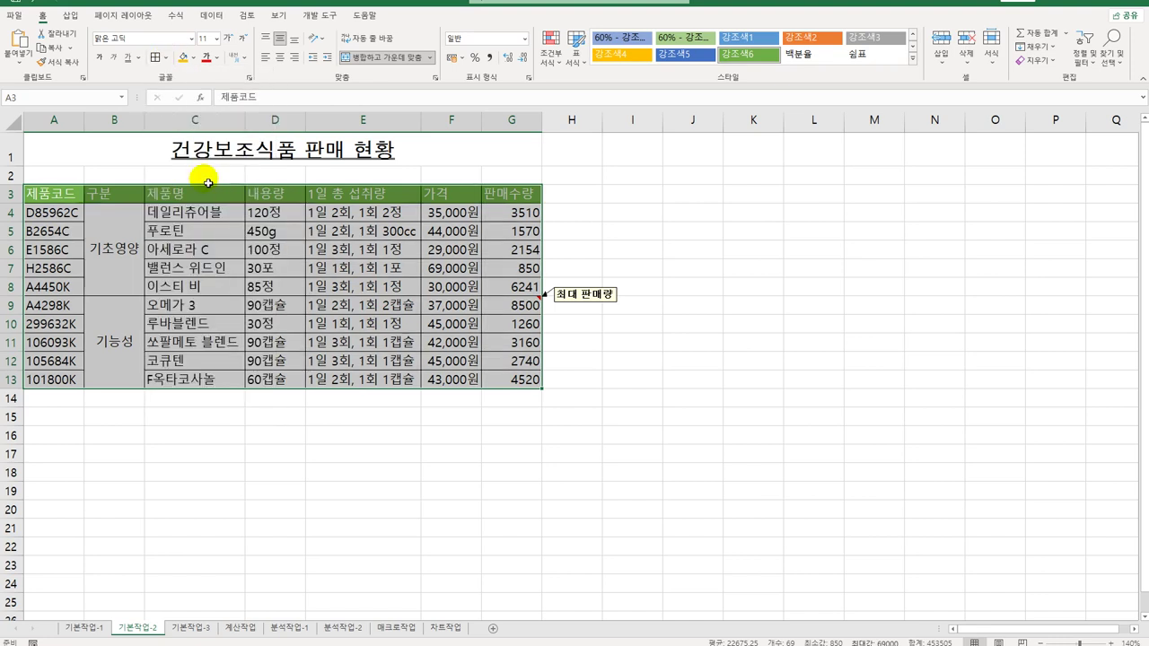
pyautogui.click(168, 57)
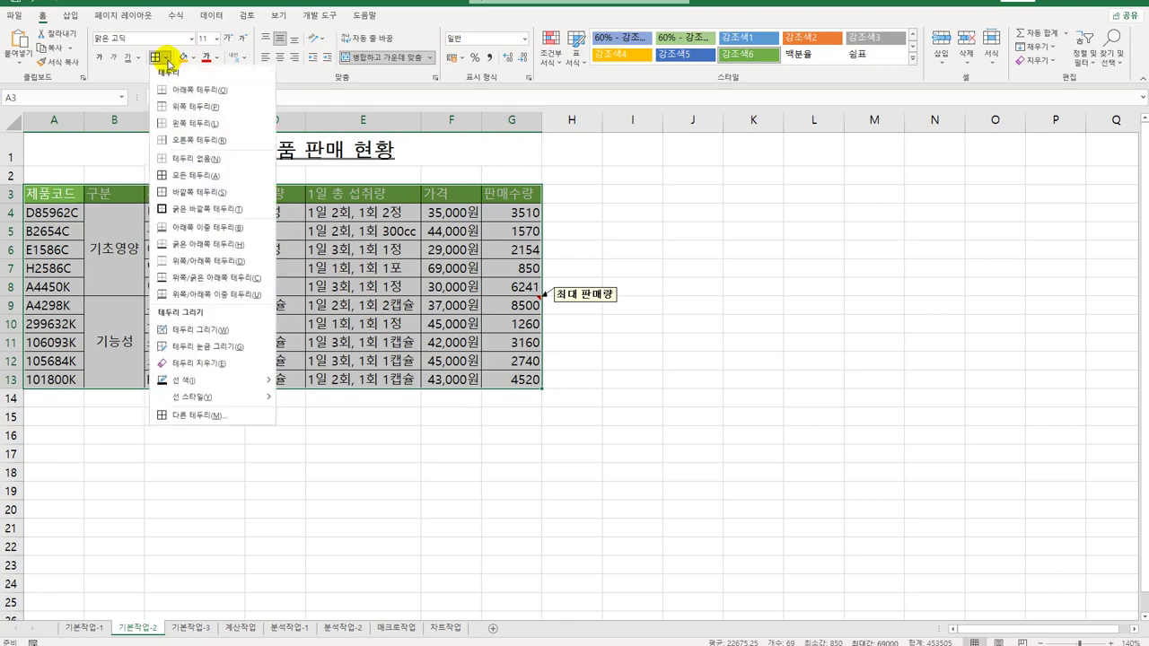
pyautogui.click(221, 218)
pyautogui.click(627, 395)
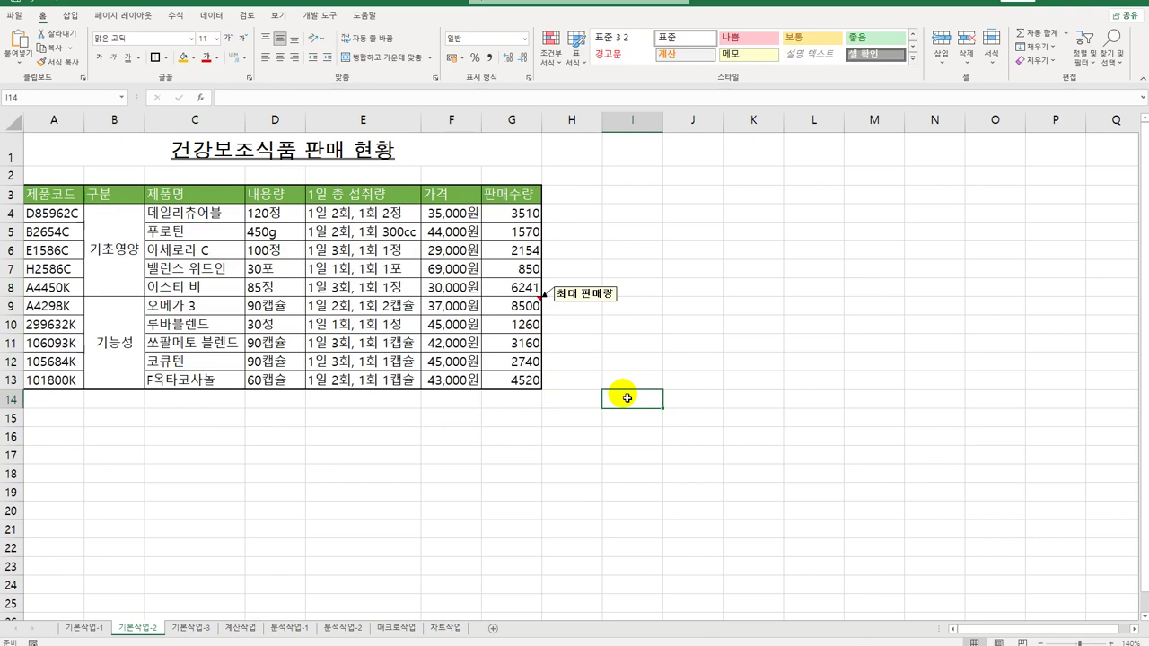
# On the 기본작업-3 sheet, start a new formula-based conditional formatting rule for the data range A4:H20
pyautogui.click(202, 629)
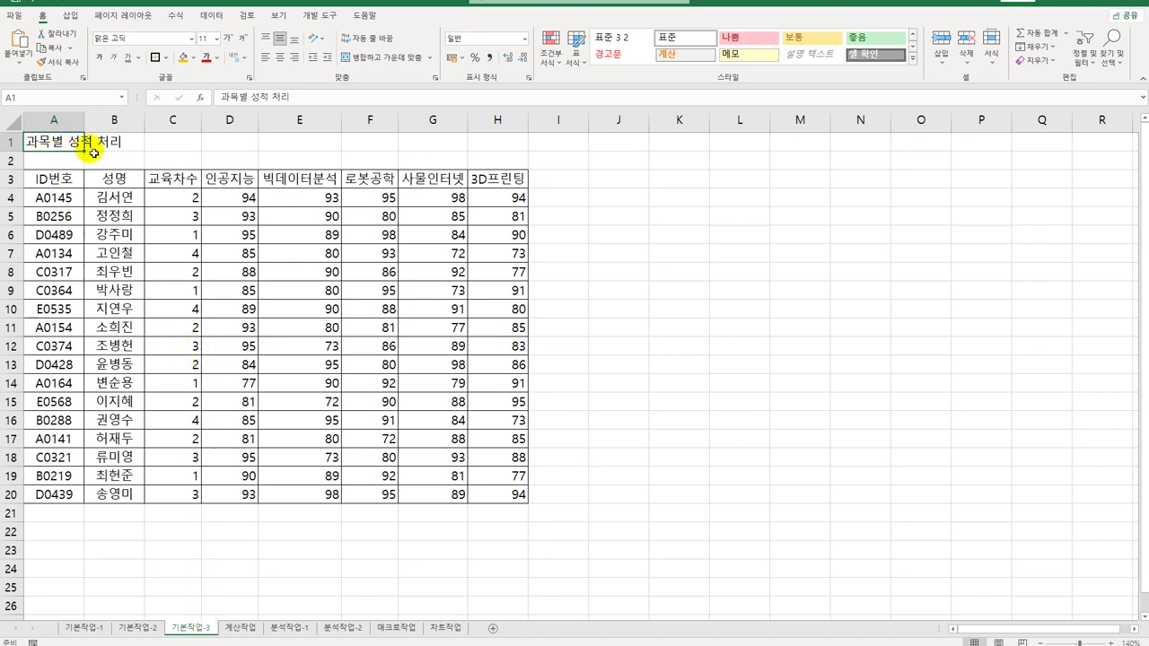
pyautogui.moveTo(55, 179); pyautogui.dragTo(521, 184)
pyautogui.moveTo(54, 196); pyautogui.dragTo(508, 510)
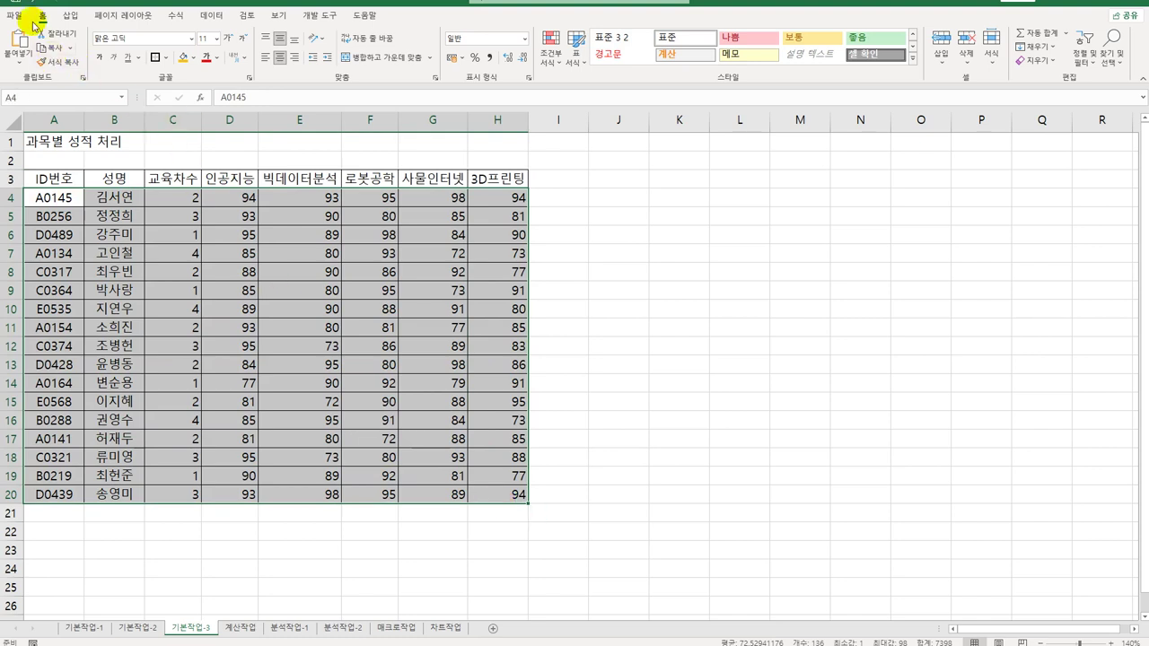
pyautogui.click(551, 46)
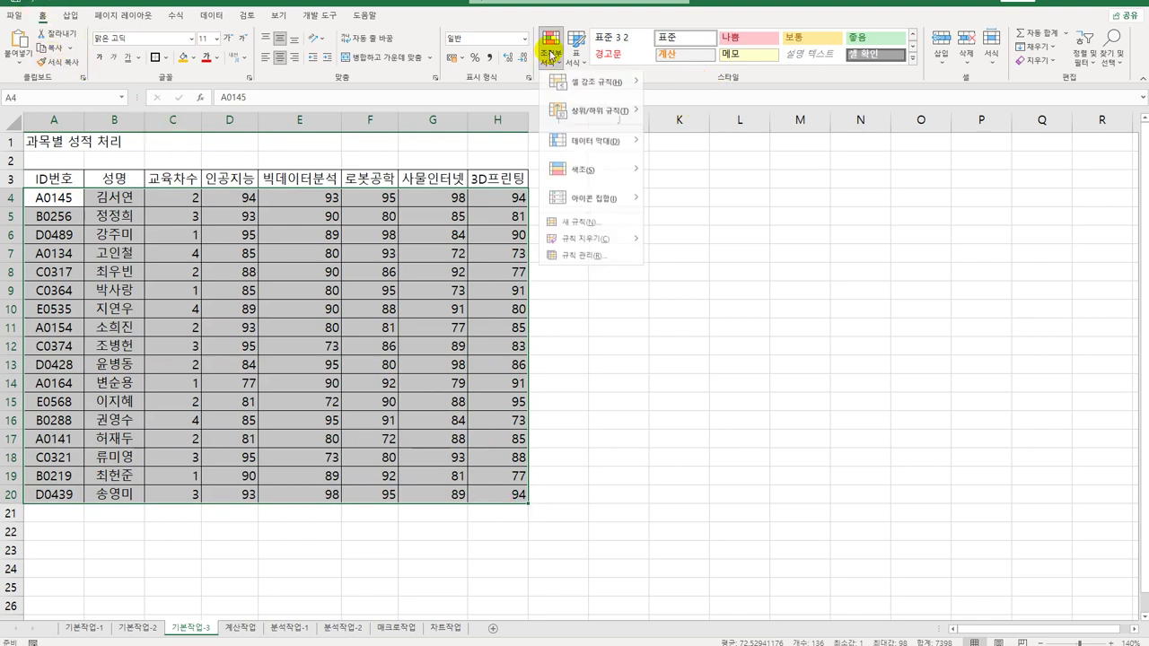
pyautogui.click(580, 227)
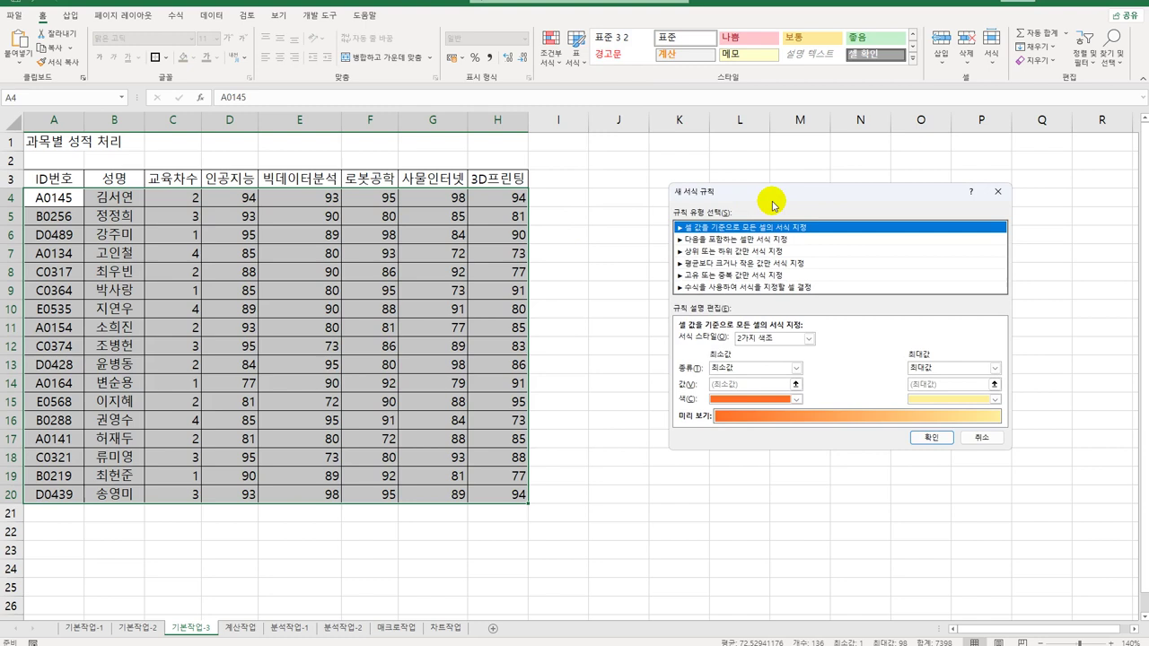
pyautogui.click(734, 287)
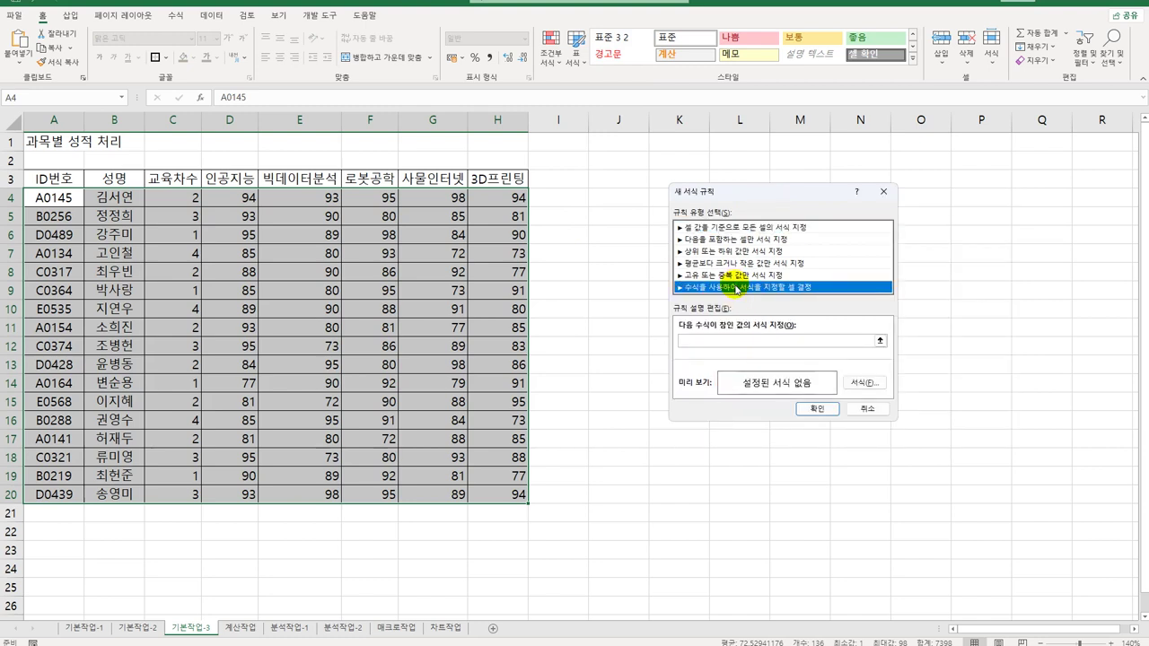
pyautogui.click(733, 342)
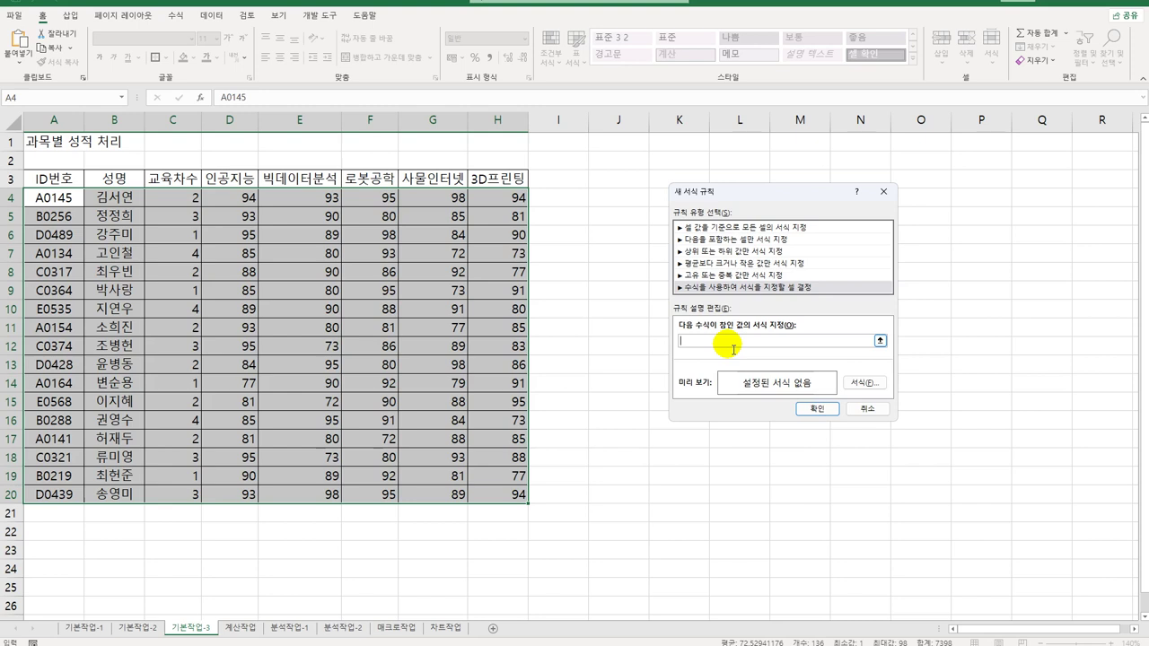
# Begin the rule formula with =or(left($A4,1)="E" to match ID numbers starting with E
pyautogui.write('=메')
pyautogui.press('BackSpace')
pyautogui.write('on')
pyautogui.write('(left(')
pyautogui.click(51, 199)
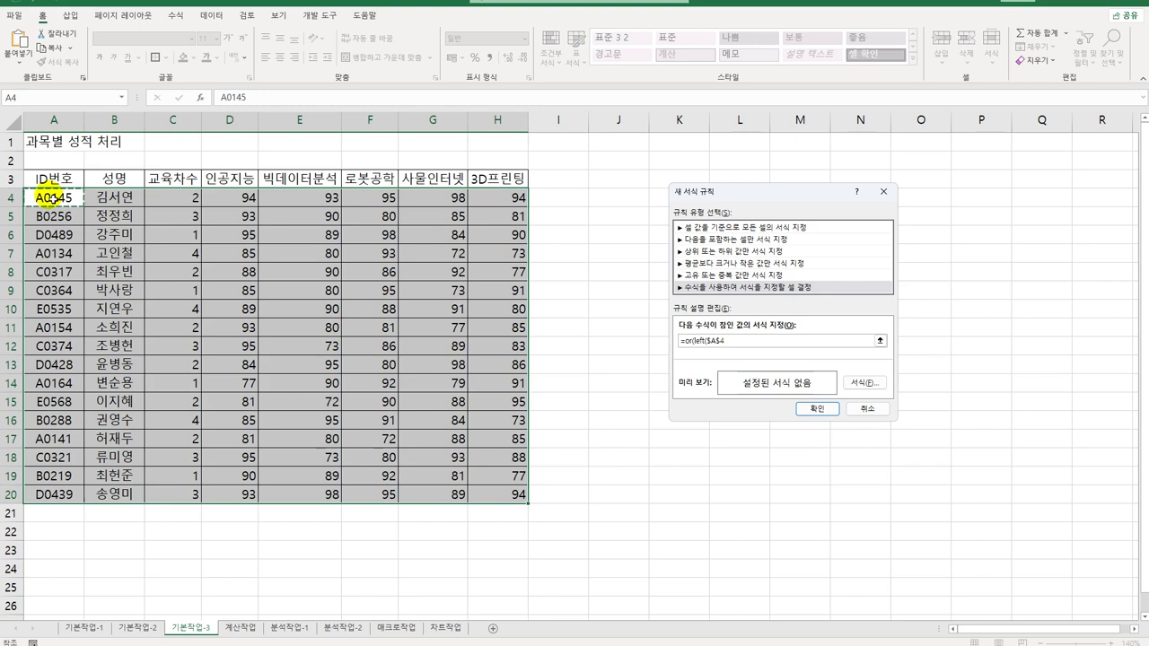
pyautogui.press('F4')
pyautogui.press('F4')
pyautogui.write(',1)=')
pyautogui.click(51, 198)
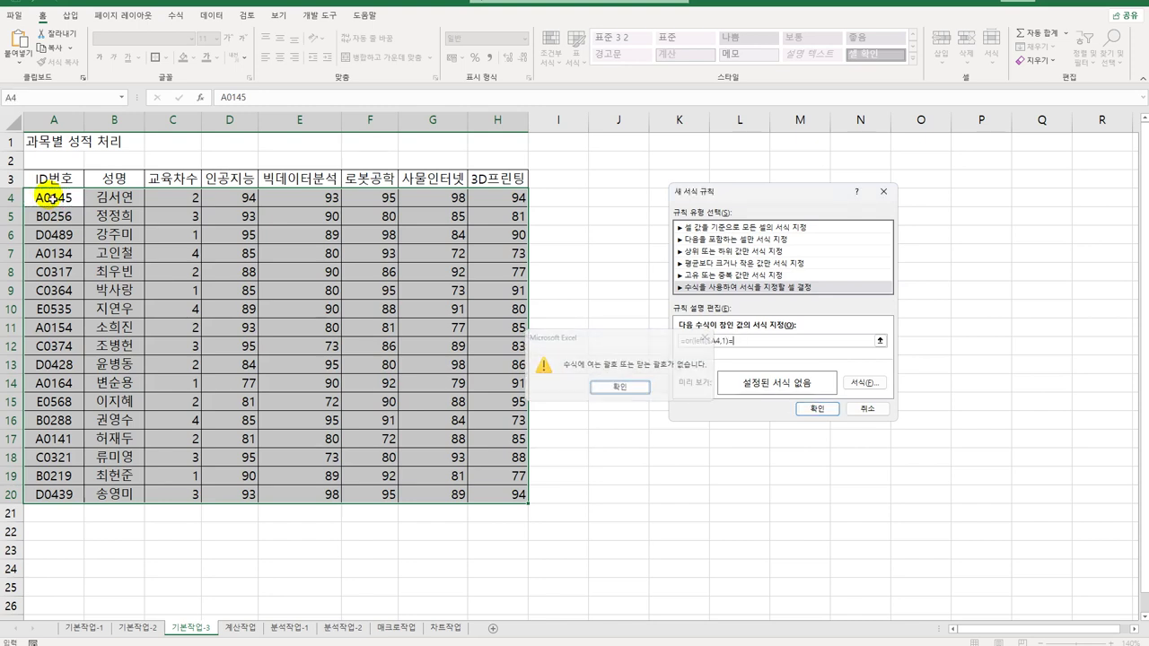
pyautogui.press('Return')
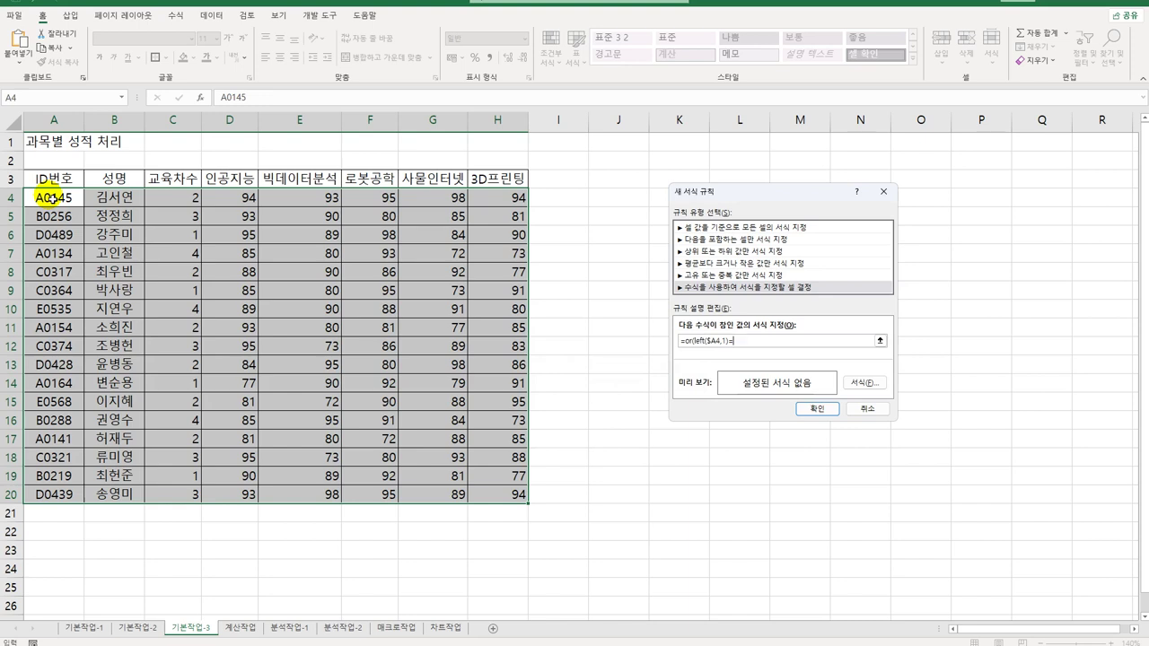
pyautogui.write('"E"')
# Complete the rule formula with the second condition rank.eq($H4,$H$4:$H$20)<=5 for the 3D프린팅 scores and close the OR function
pyautogui.write(',rank.eq(')
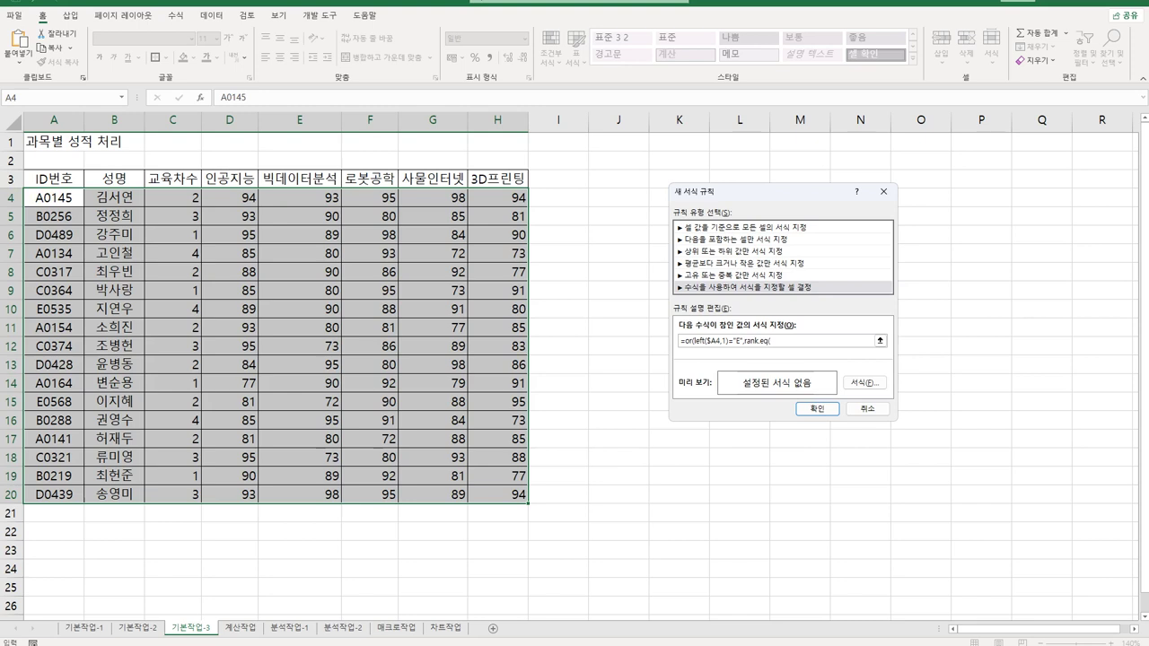
pyautogui.click(502, 197)
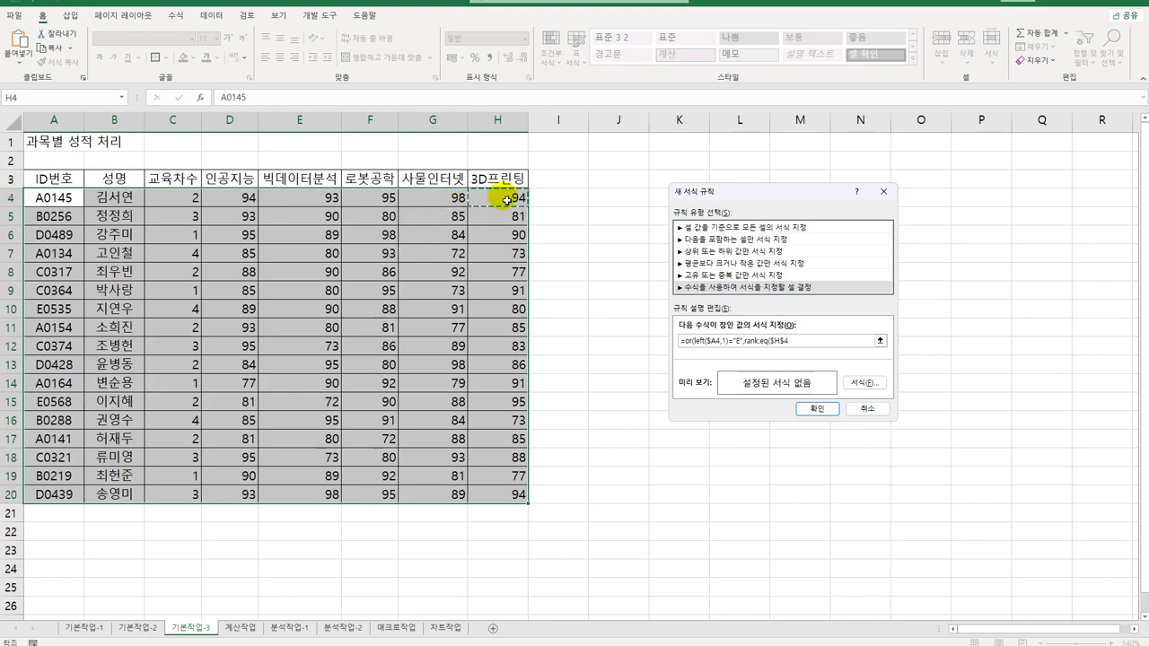
pyautogui.press('F4')
pyautogui.press('F4')
pyautogui.write(',')
pyautogui.moveTo(507, 199); pyautogui.dragTo(507, 500)
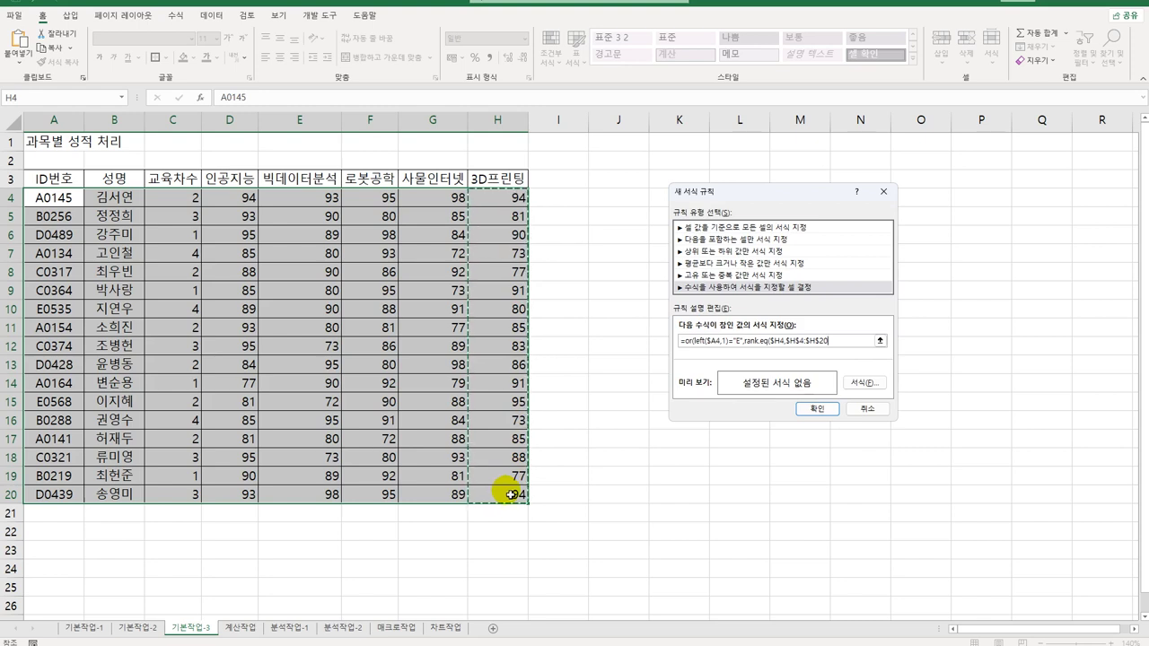
pyautogui.write(')')
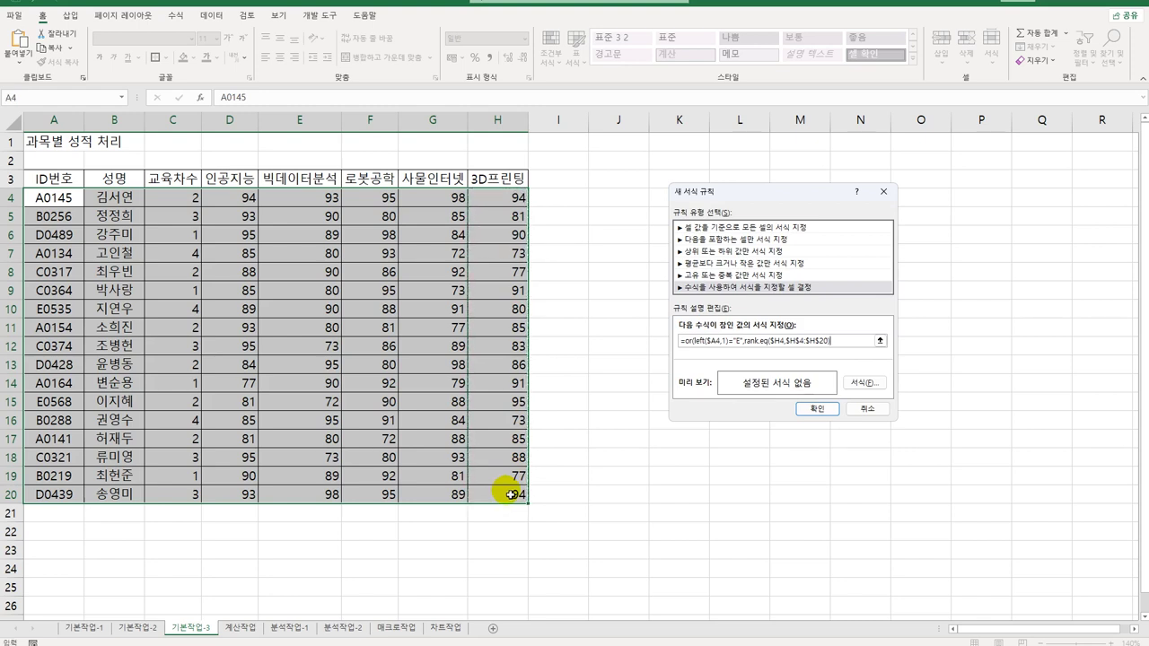
pyautogui.write('<=5')
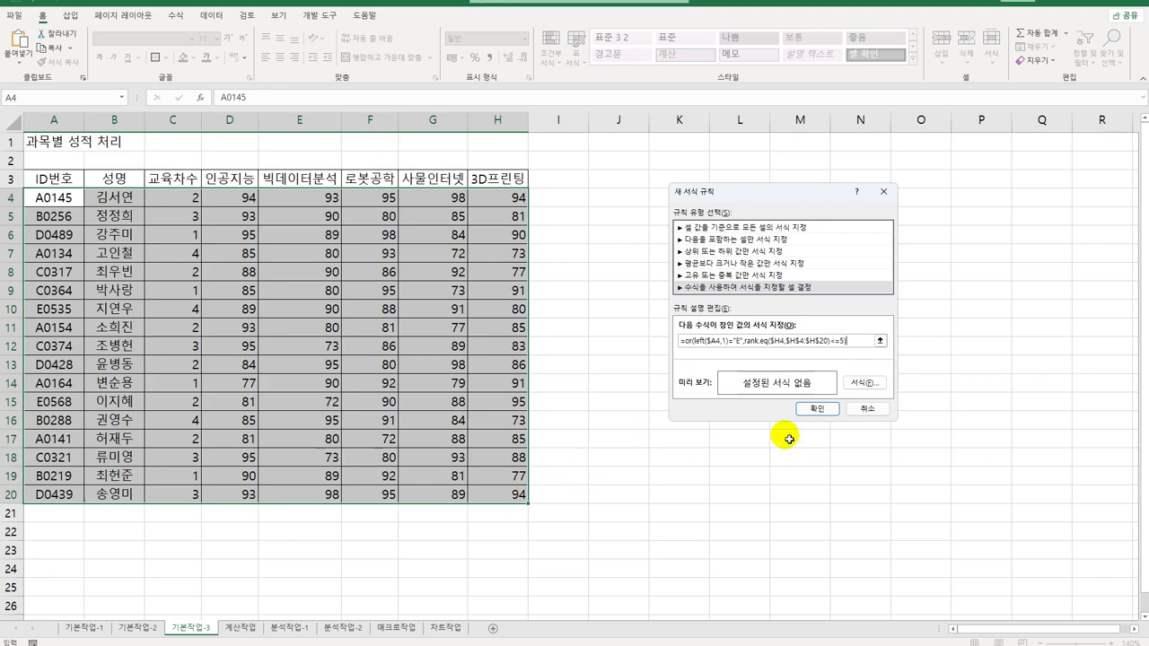
# Set the rule's format to bold (굵게) with the standard green font colour and apply the rule
pyautogui.click(865, 383)
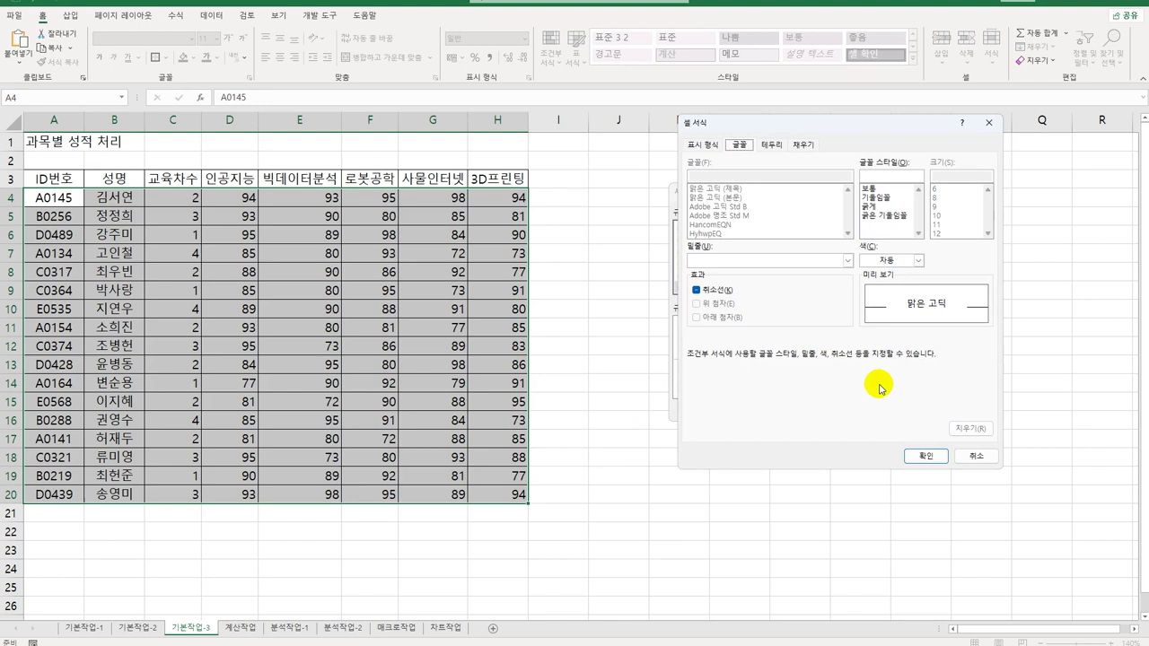
pyautogui.click(898, 206)
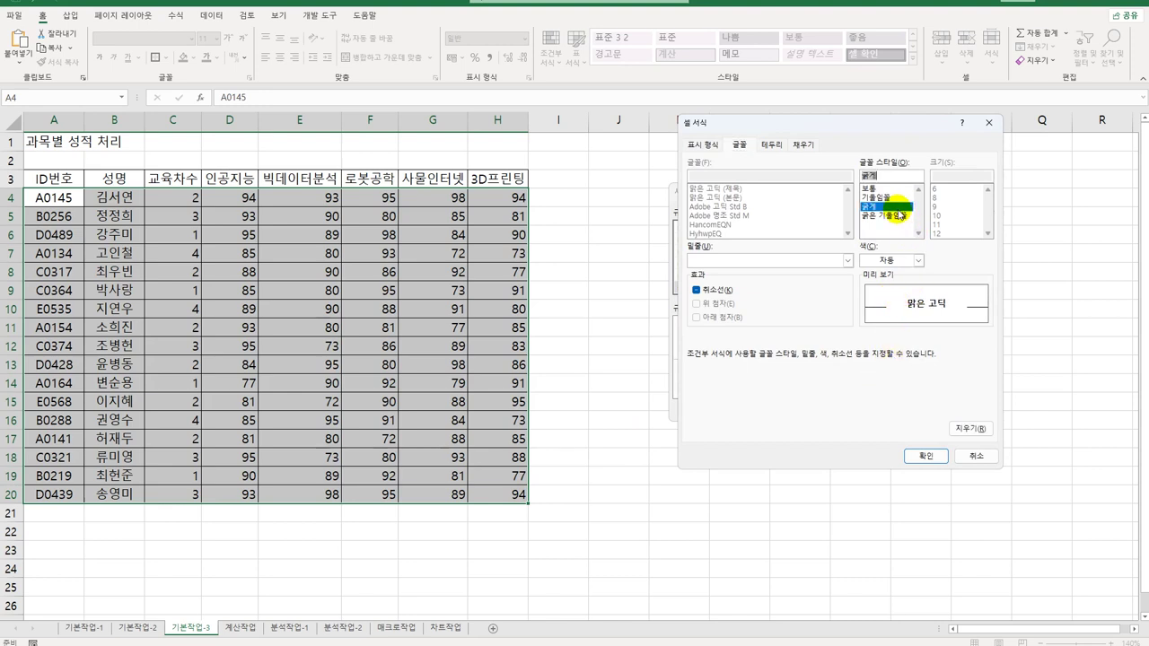
pyautogui.click(916, 260)
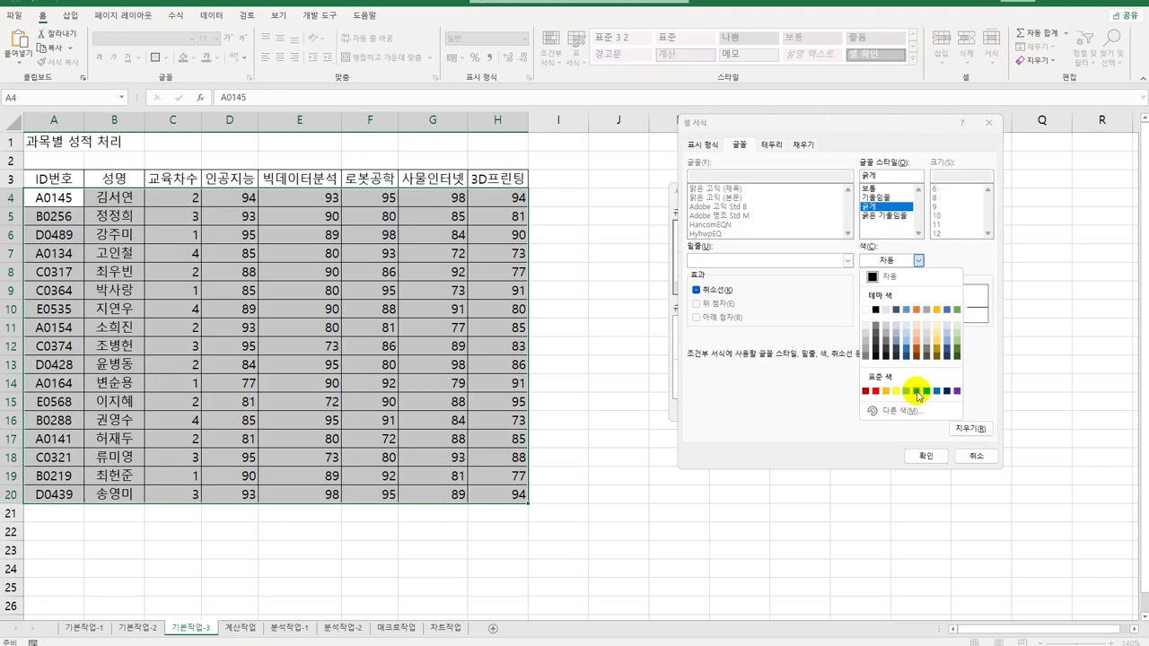
pyautogui.click(915, 391)
pyautogui.click(915, 456)
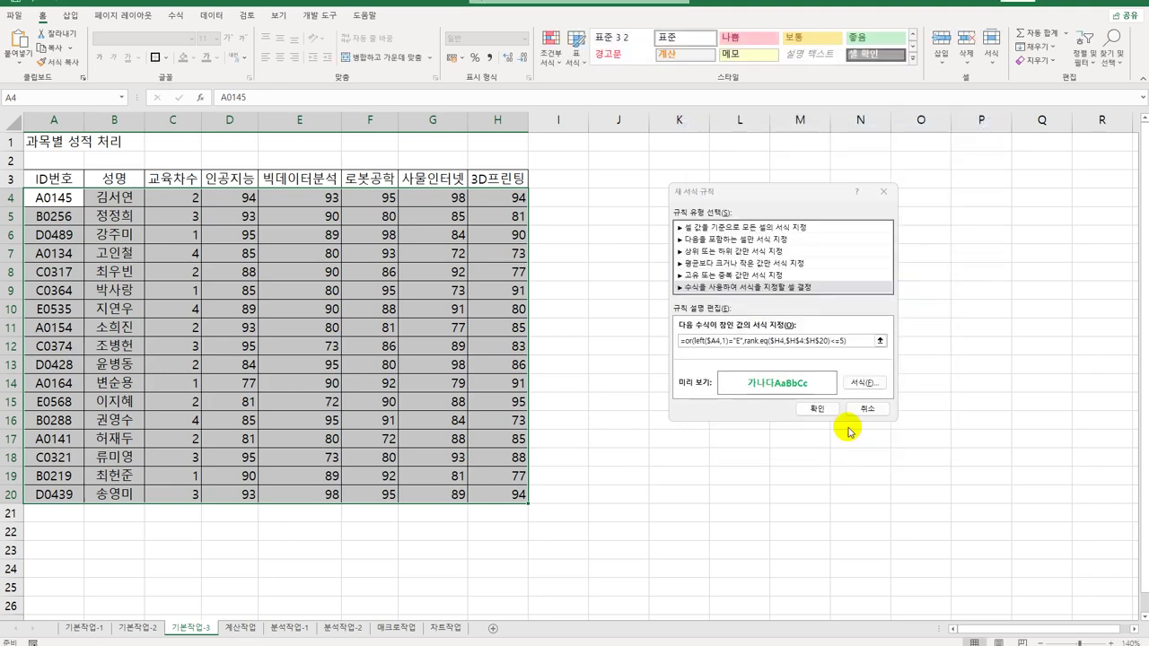
pyautogui.click(826, 417)
pyautogui.click(822, 461)
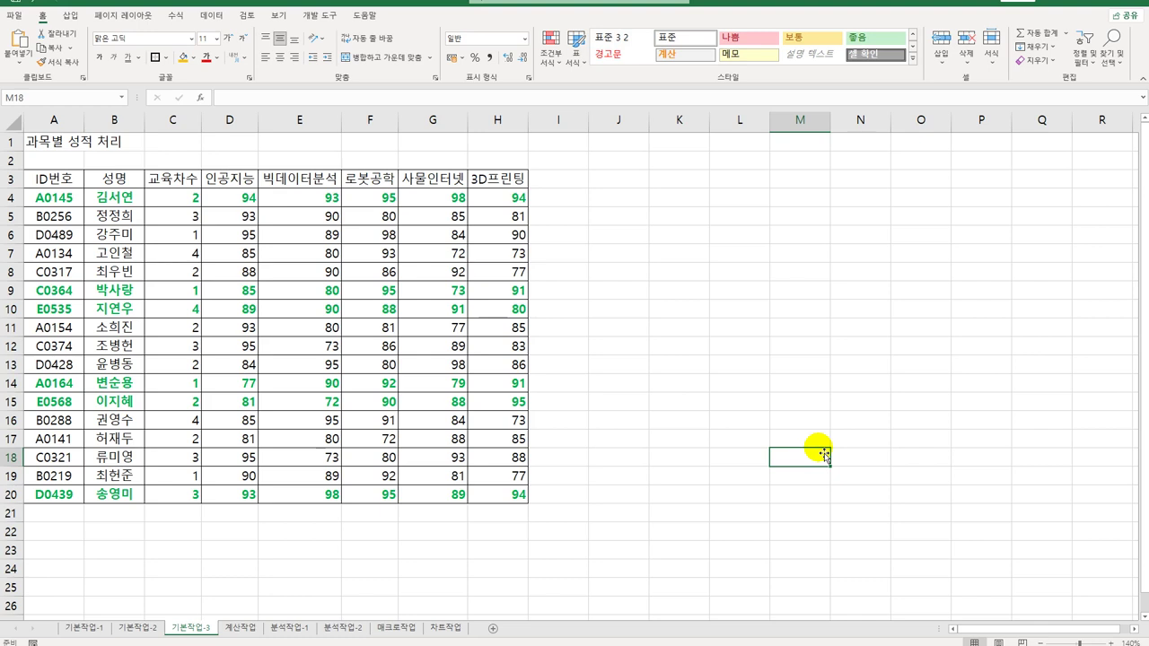
# Go to the 계산작업 sheet and examine result cell E13 and the 성별, 직책 and 인센티브 data in 표1
pyautogui.click(239, 627)
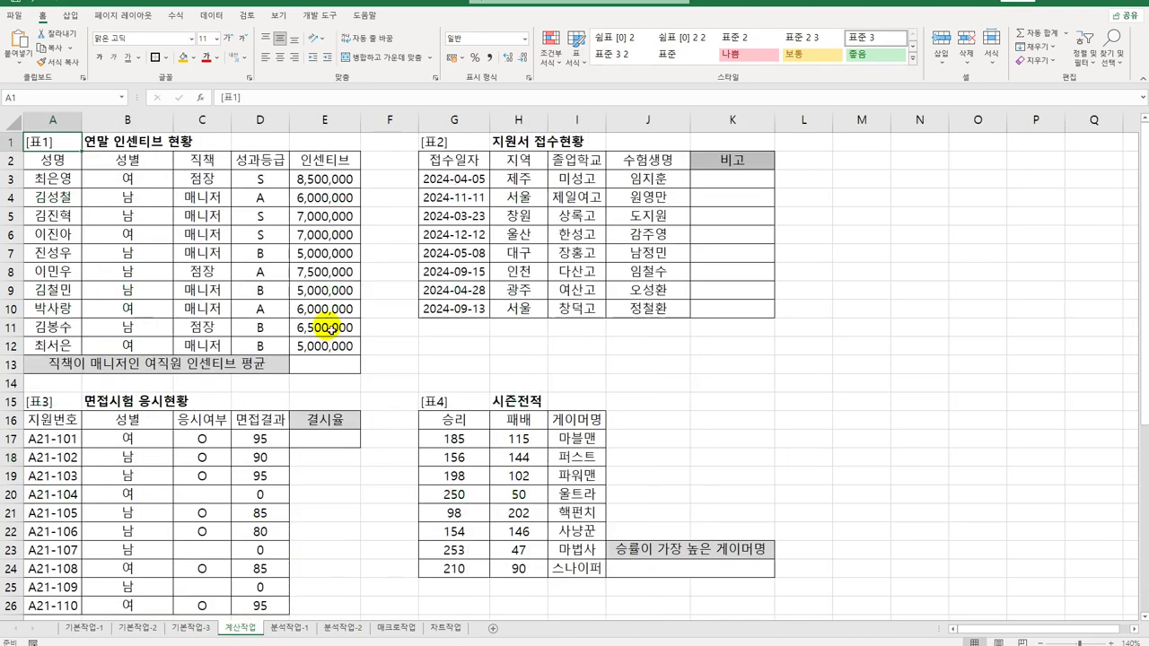
pyautogui.click(329, 368)
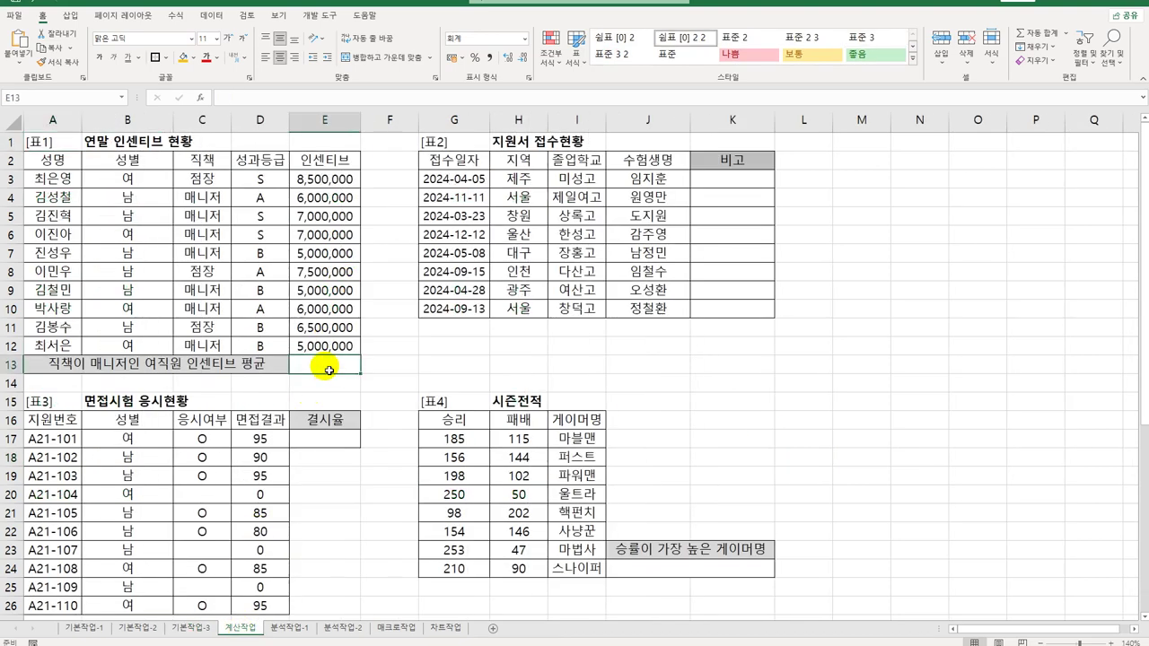
pyautogui.click(143, 180)
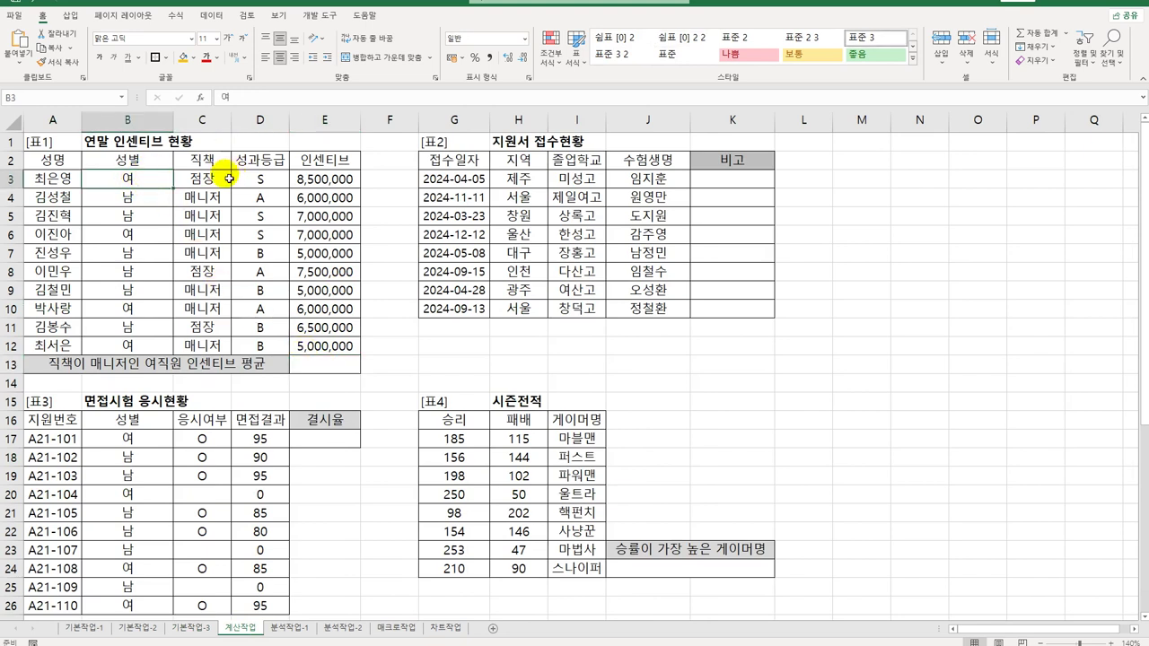
pyautogui.click(213, 209)
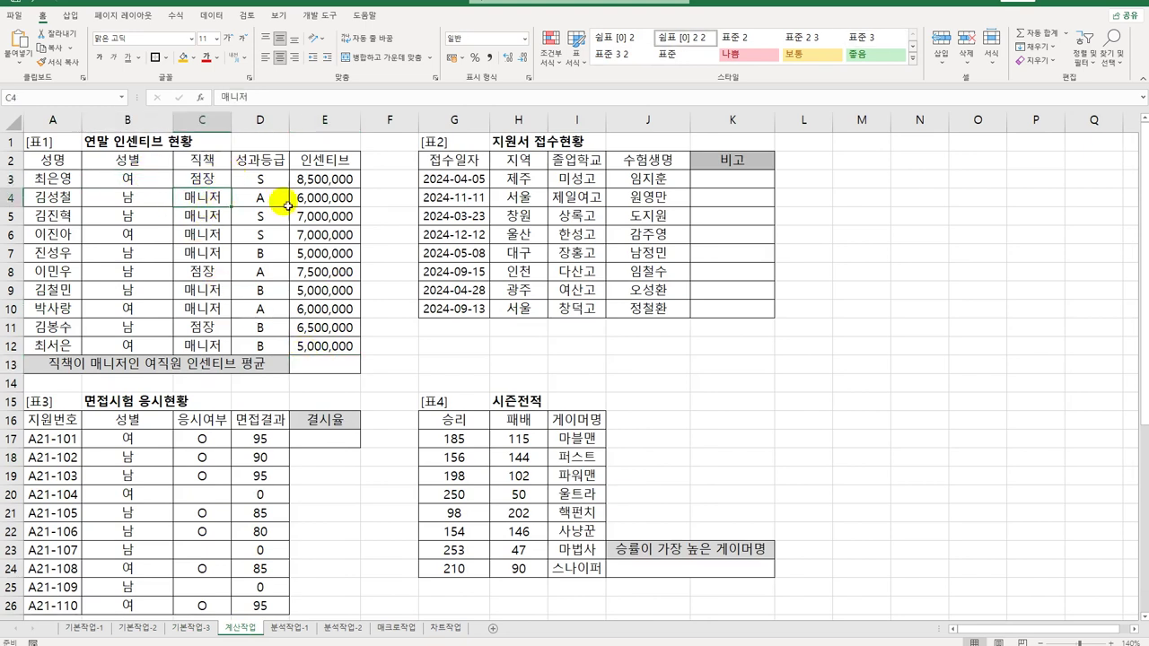
pyautogui.click(318, 202)
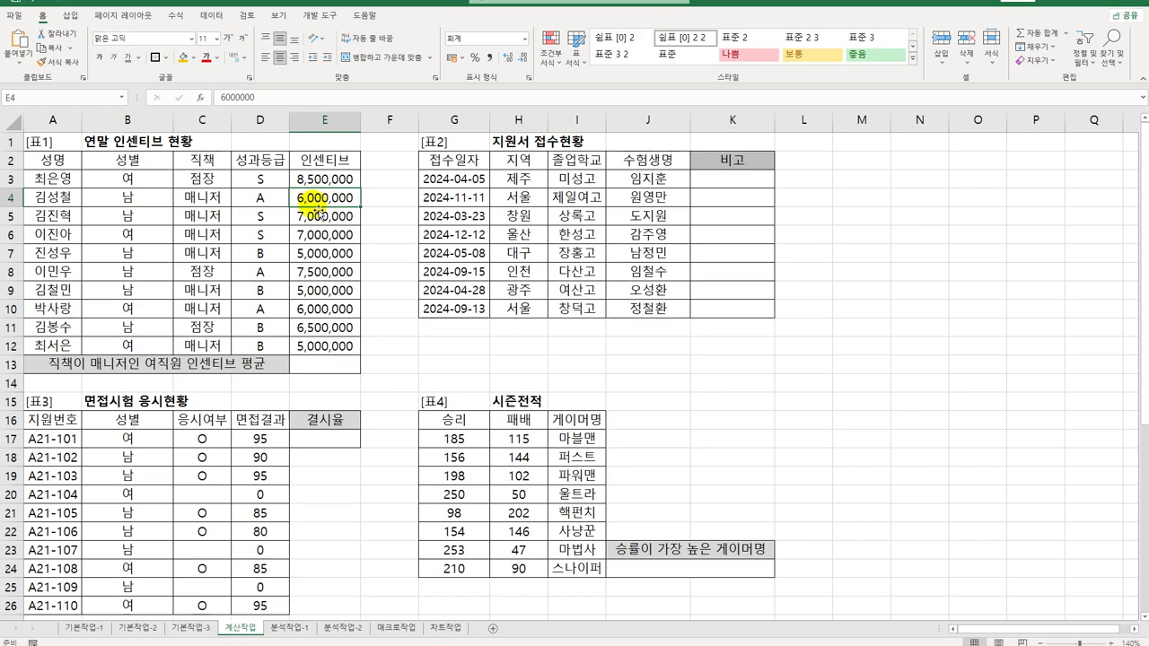
# Begin an AVERAGEIFS formula in E13 with the 인센티브 values E3:E12 as the average range
pyautogui.click(320, 365)
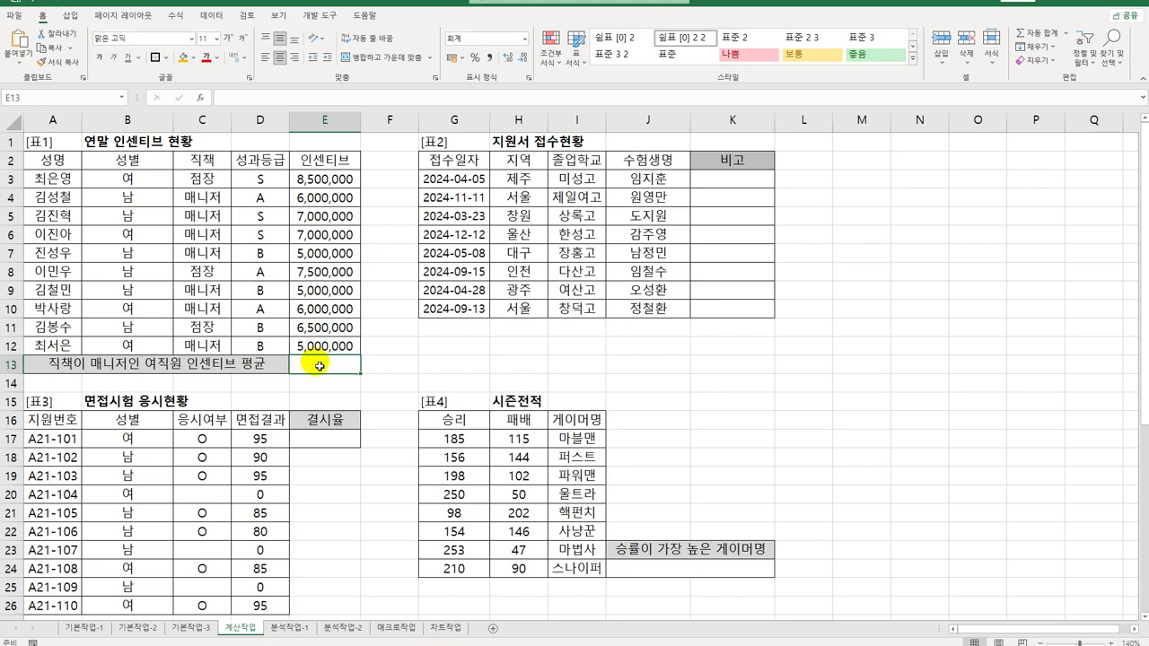
pyautogui.write('=av')
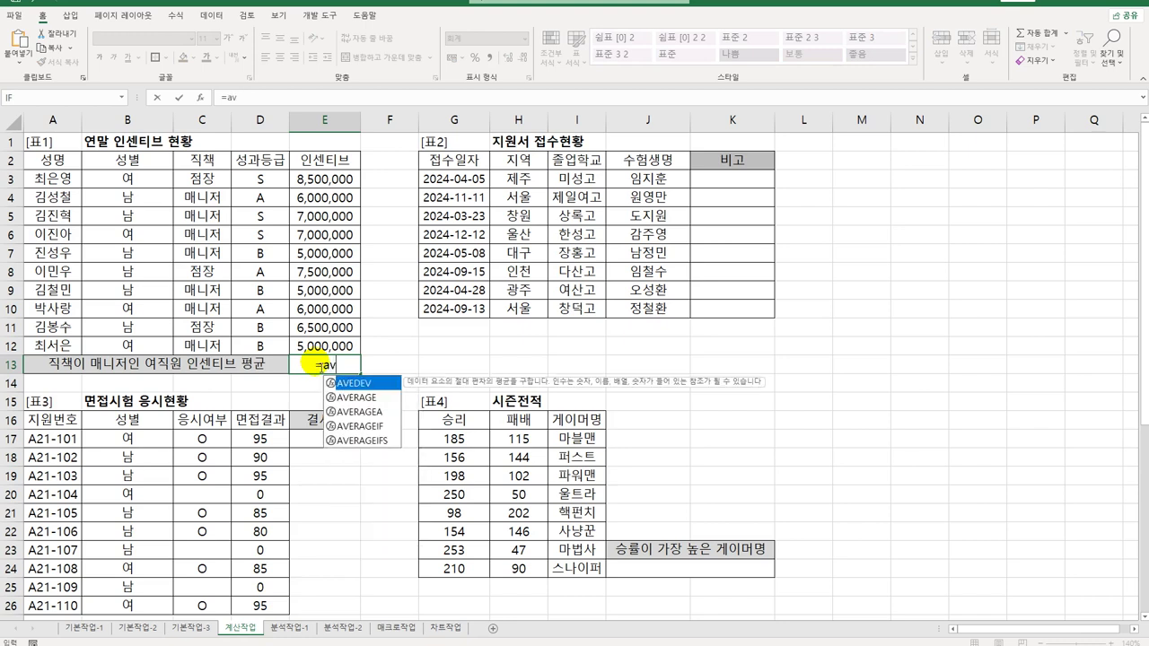
pyautogui.press('Down')
pyautogui.press('Down')
pyautogui.press('Down')
pyautogui.press('Down')
pyautogui.press('Tab')
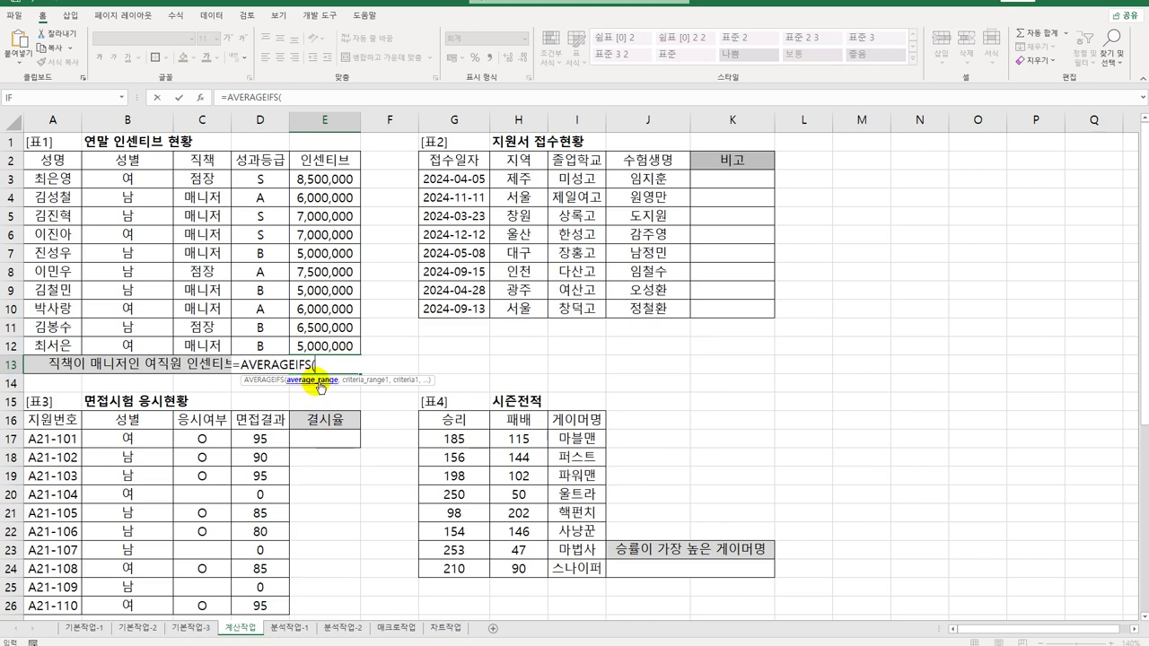
pyautogui.moveTo(341, 180); pyautogui.dragTo(338, 345)
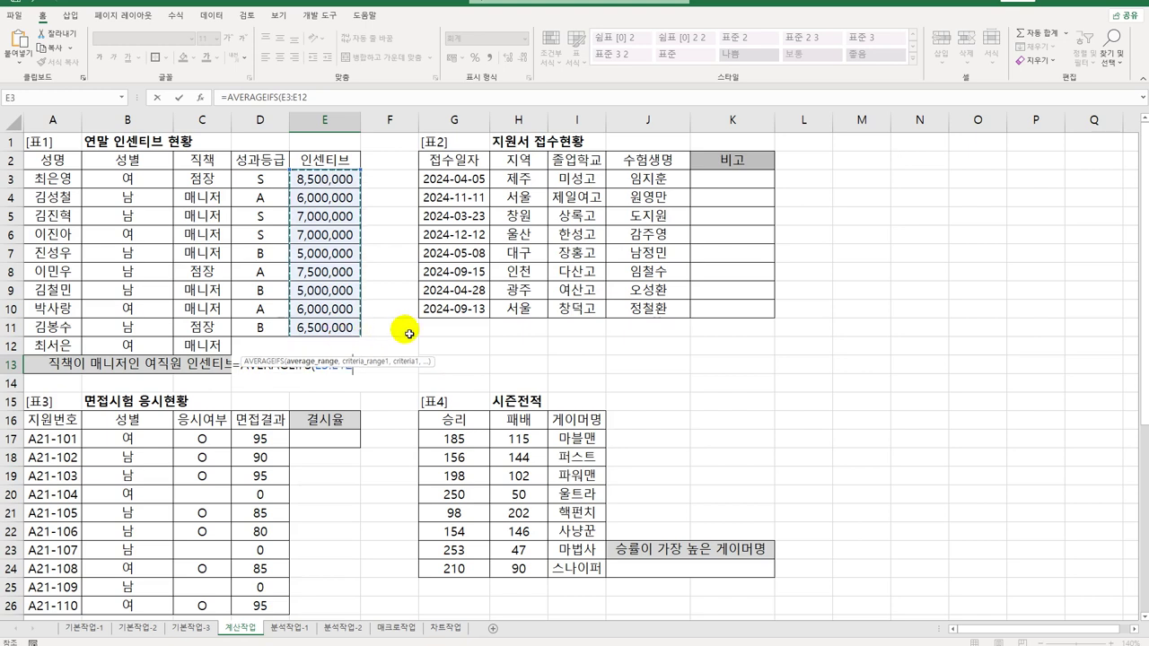
pyautogui.write(',')
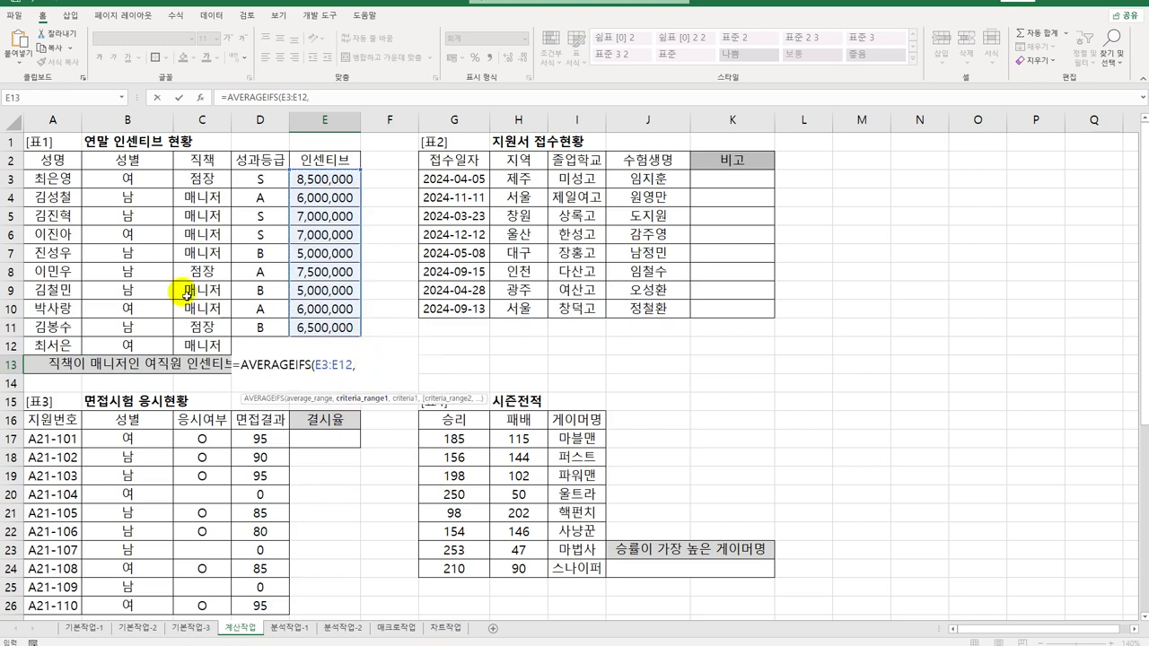
# Add the first AVERAGEIFS condition: 성별 range B3:B12 with the criterion "여"
pyautogui.moveTo(150, 187); pyautogui.dragTo(144, 345)
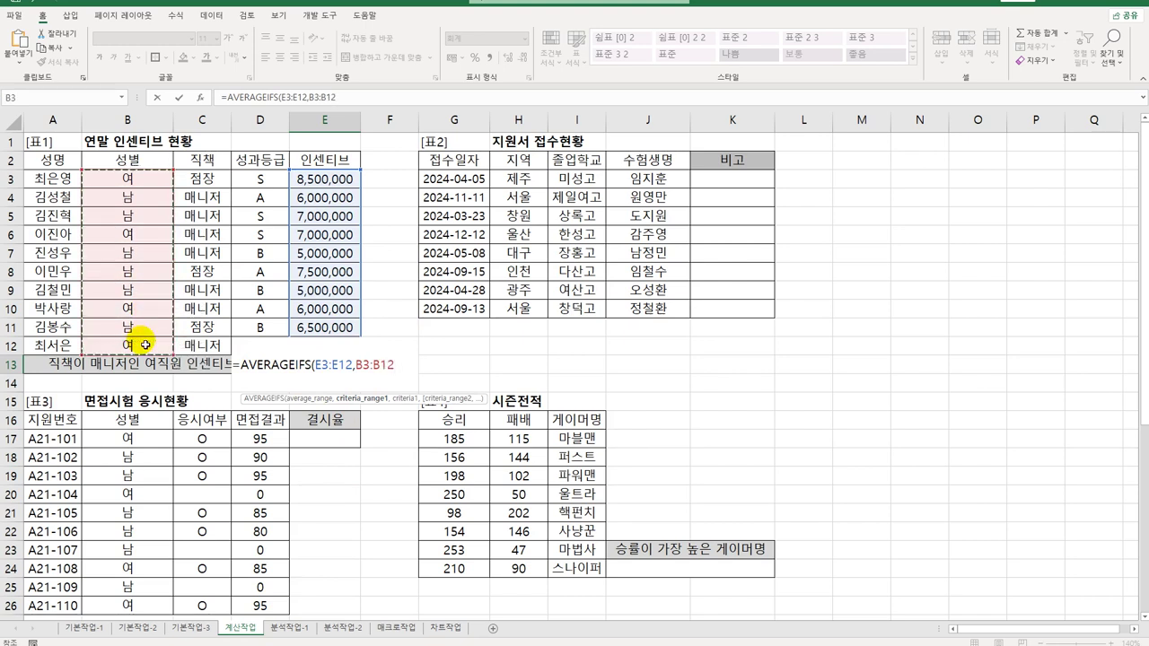
pyautogui.write(',"d')
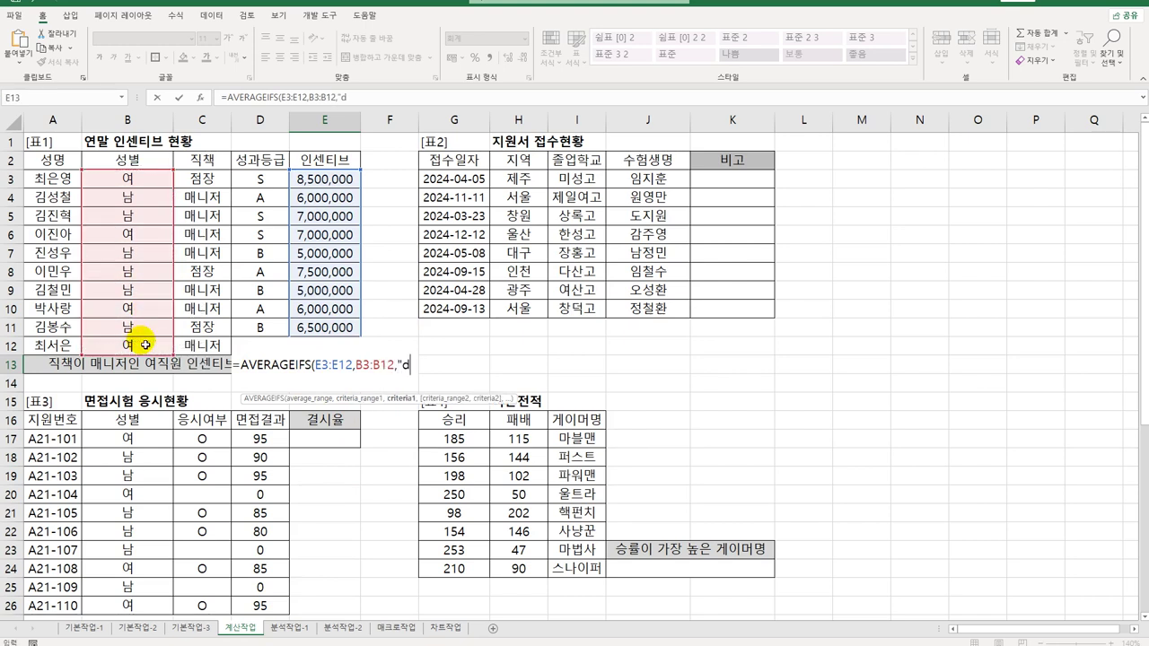
pyautogui.write('여".')
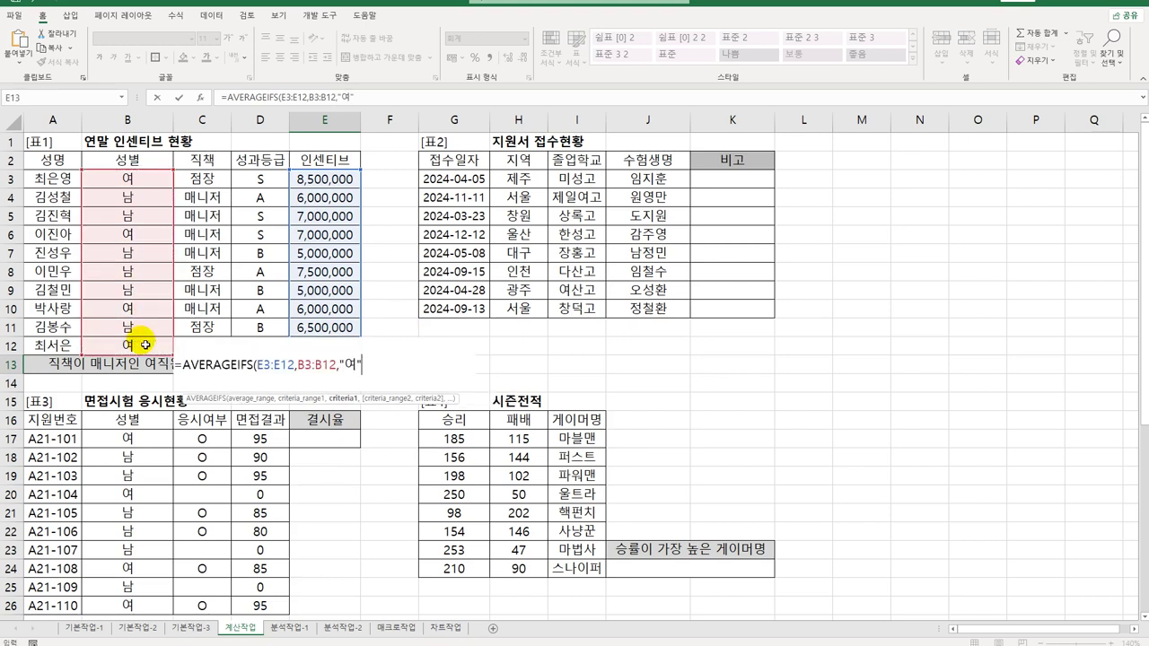
pyautogui.press('BackSpace')
pyautogui.write(',')
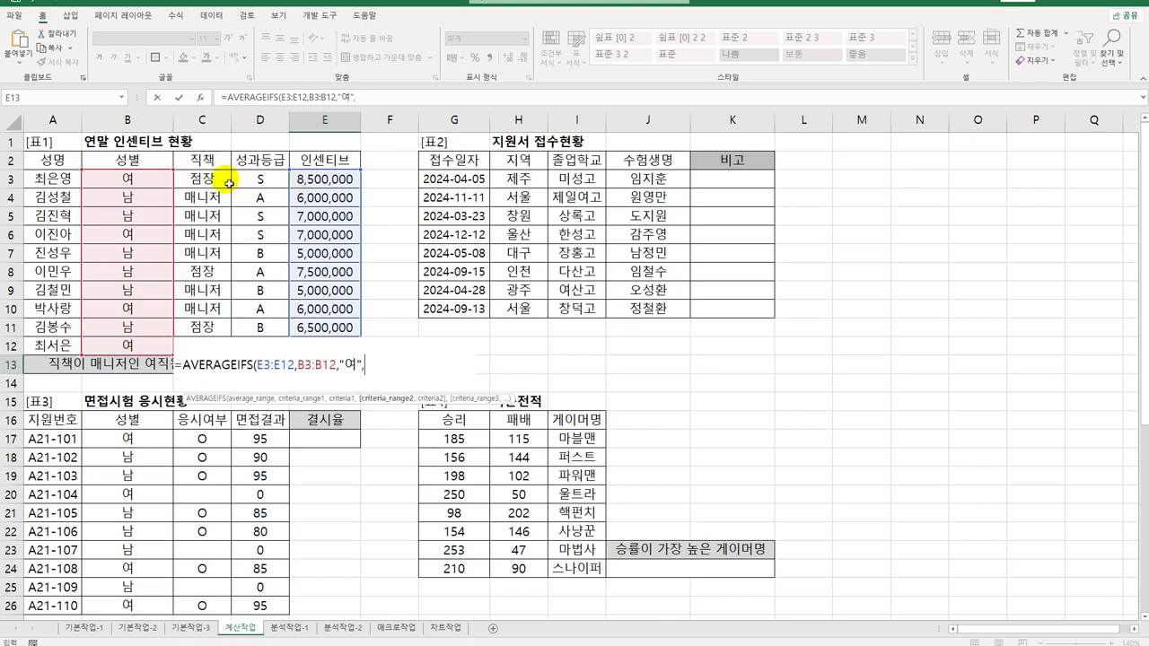
# Add the second condition, 직책 range C3:C12 with the criterion "매니저", and enter the AVERAGEIFS formula
pyautogui.moveTo(224, 180); pyautogui.dragTo(214, 328)
pyautogui.moveTo(216, 351); pyautogui.dragTo(216, 350)
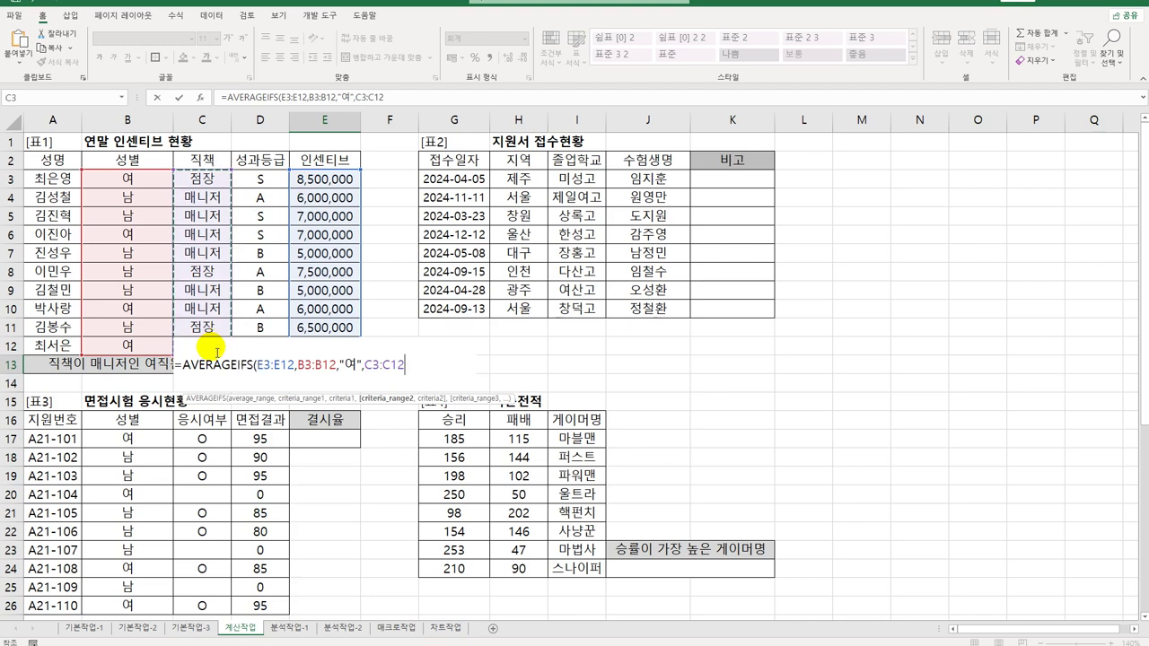
pyautogui.write(',"매니저"')
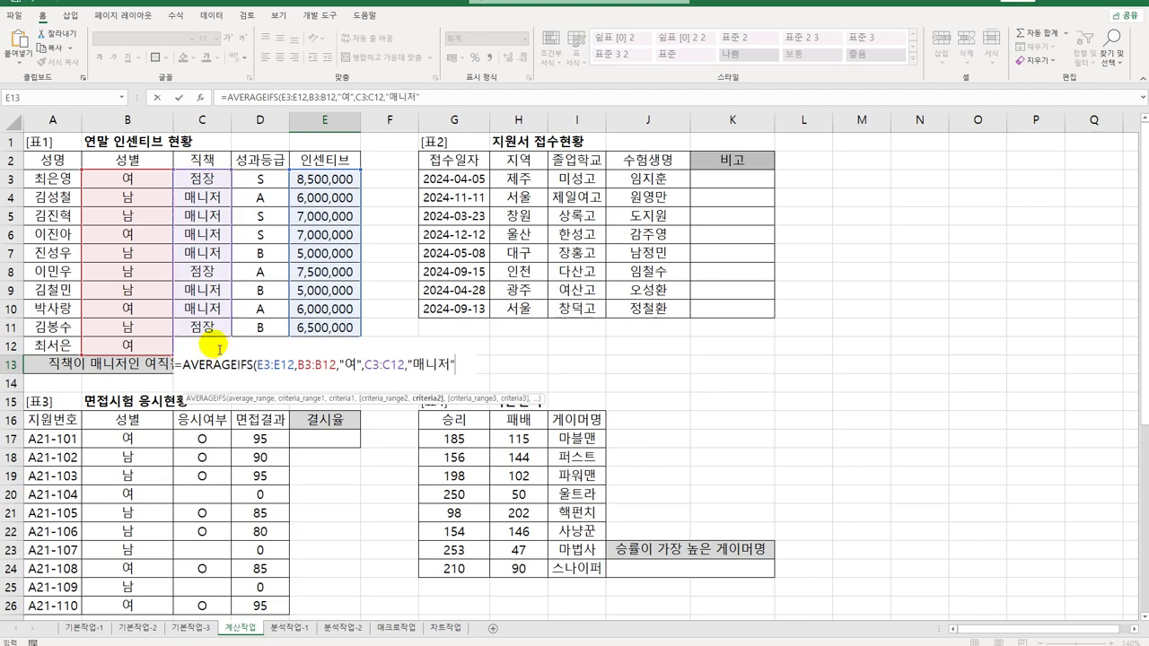
pyautogui.write(')')
pyautogui.press('Return')
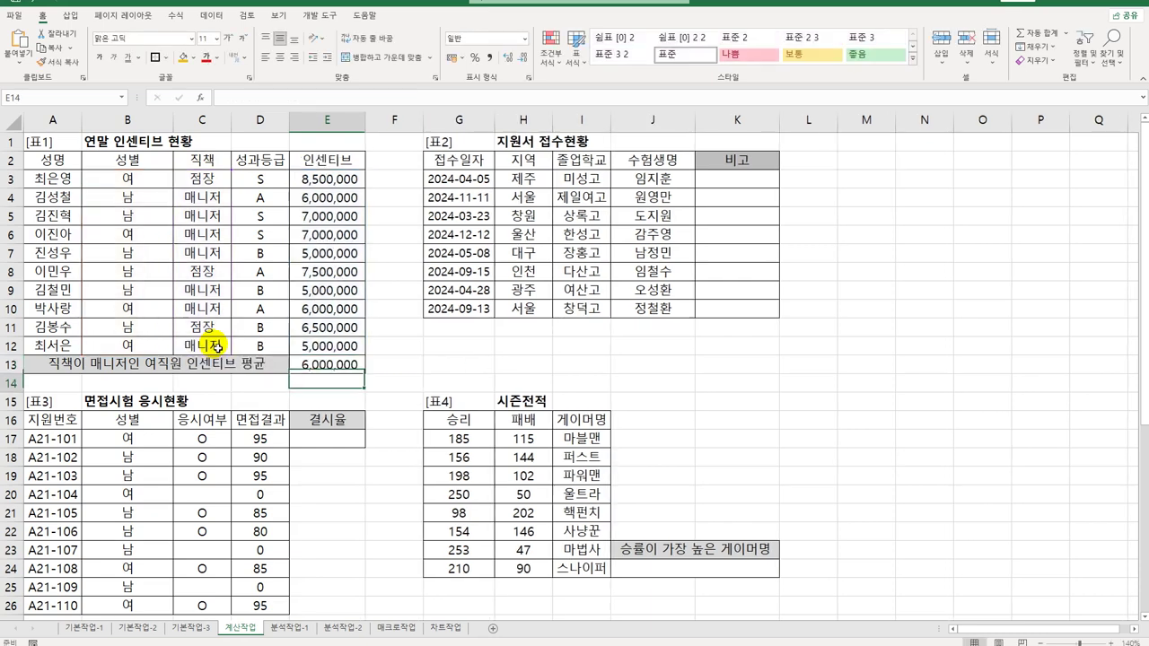
# Wrap the AVERAGEIFS formula in E13 in ROUND with -4 as the number of digits
pyautogui.click(332, 366)
pyautogui.doubleClick(332, 366)
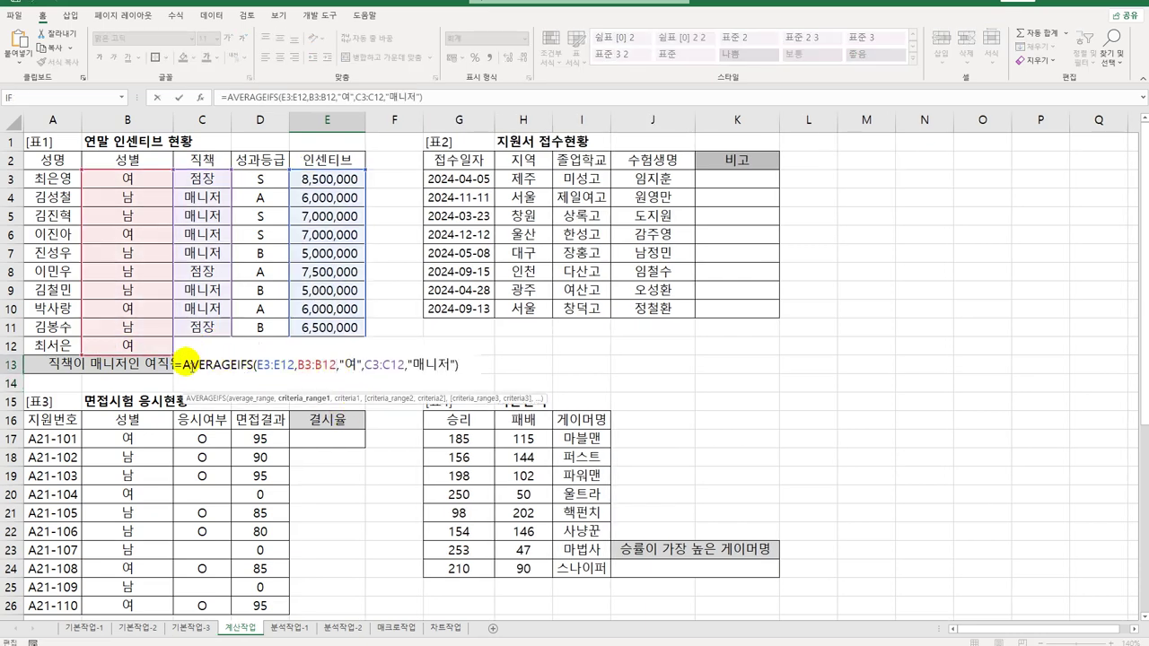
pyautogui.press('Home')
pyautogui.press('Right')
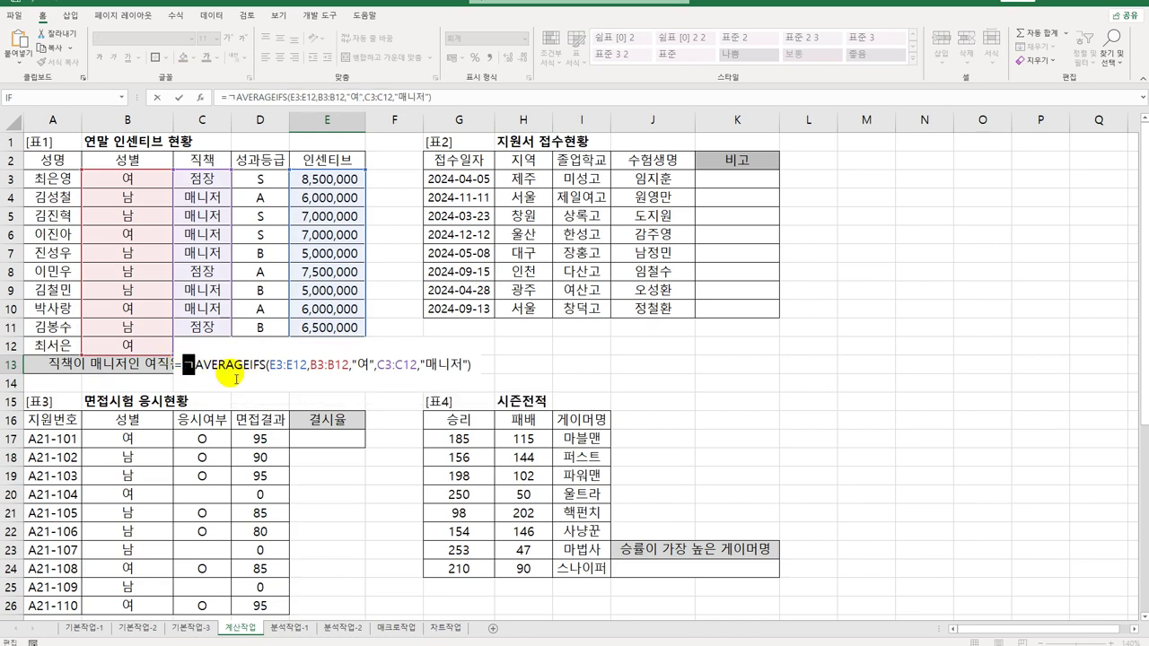
pyautogui.write('ROUND(')
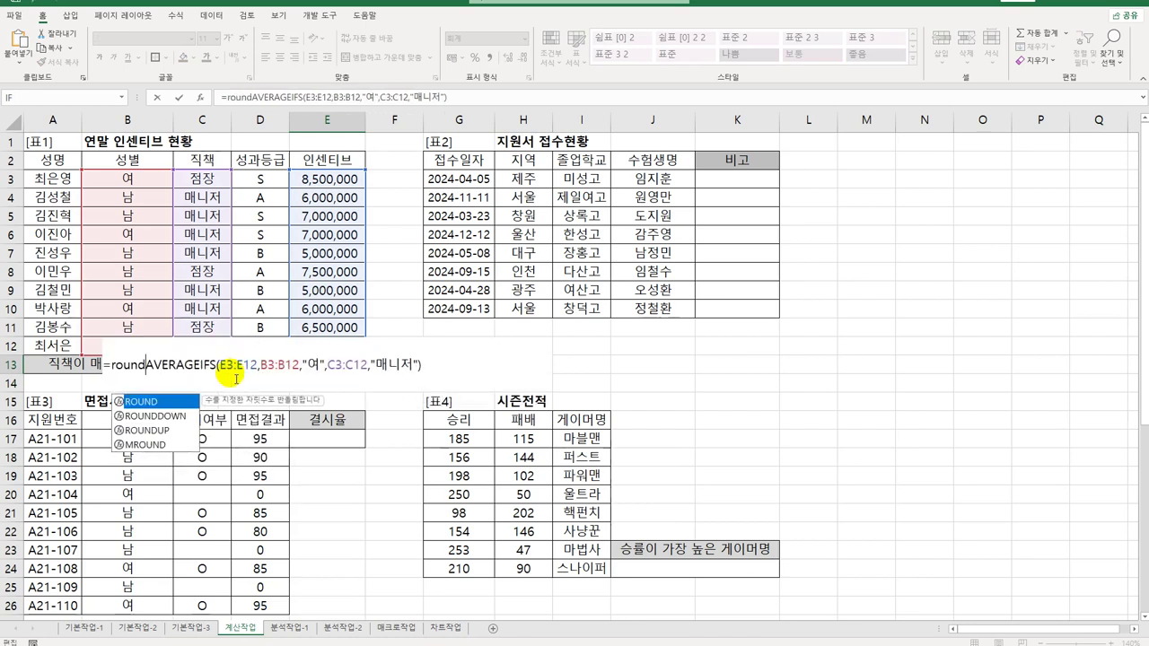
pyautogui.write(',')
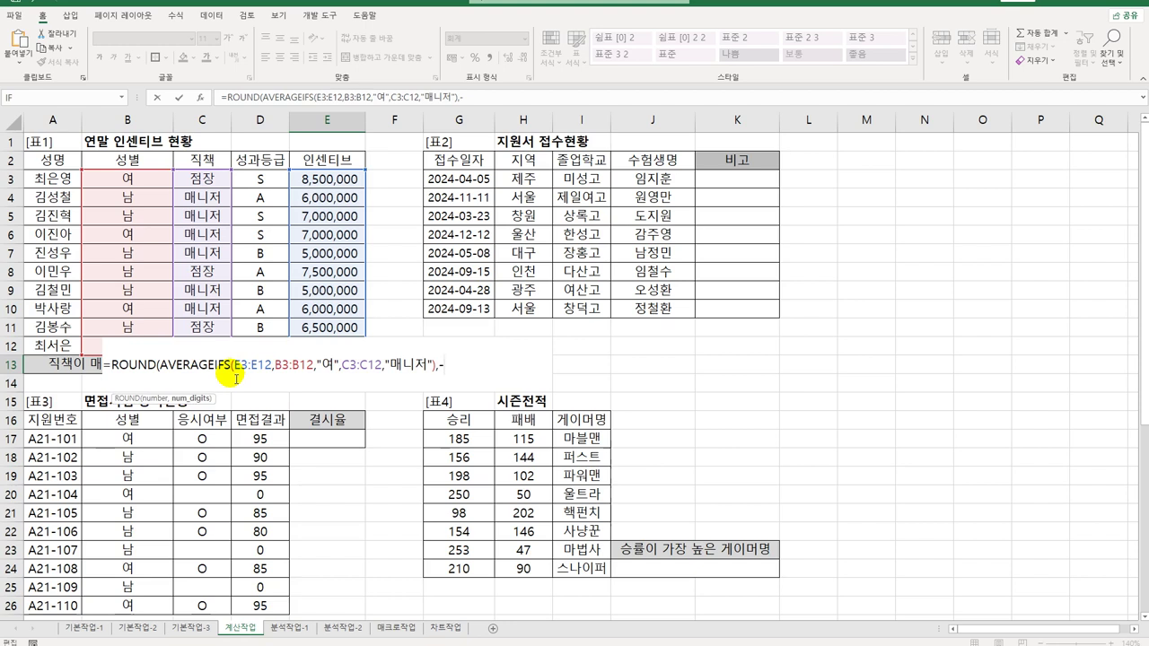
pyautogui.write('-4)')
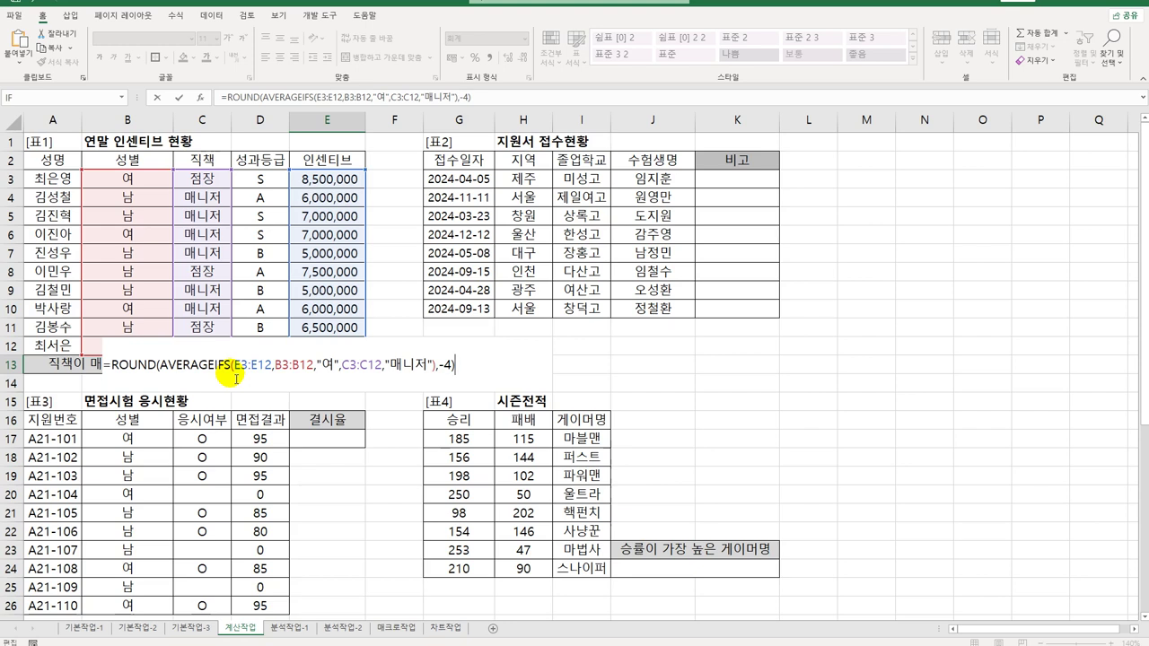
pyautogui.press('Return')
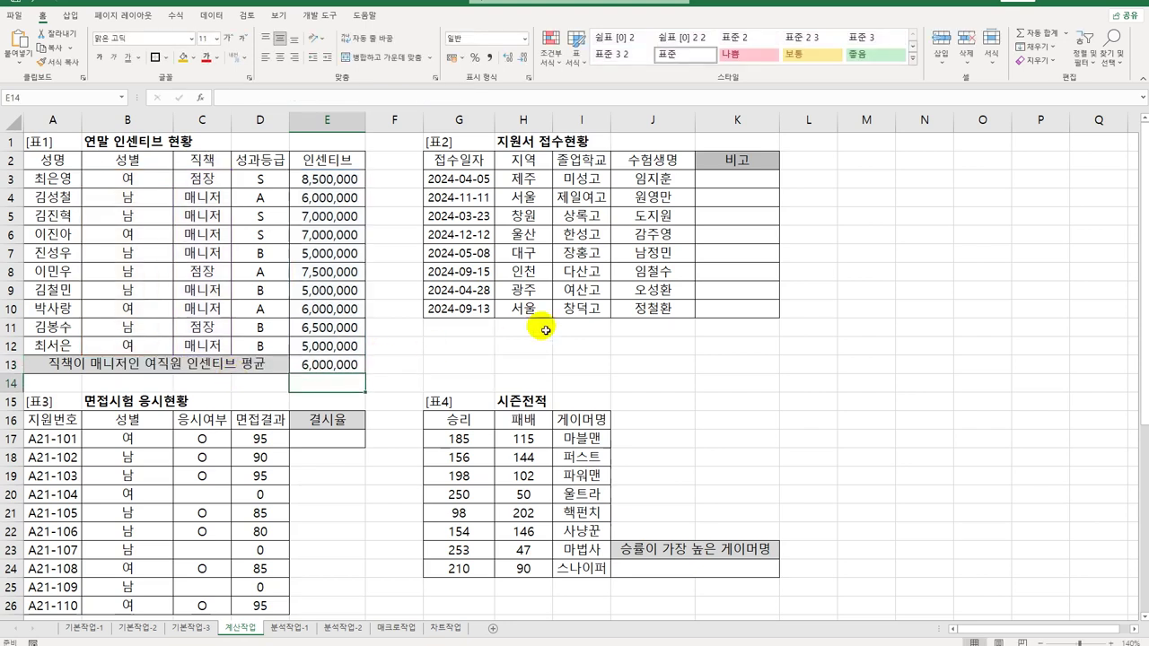
# Enter =MONTH(G3) in the first 비고 cell K3 of 표2 and fill it down to K10
pyautogui.click(484, 181)
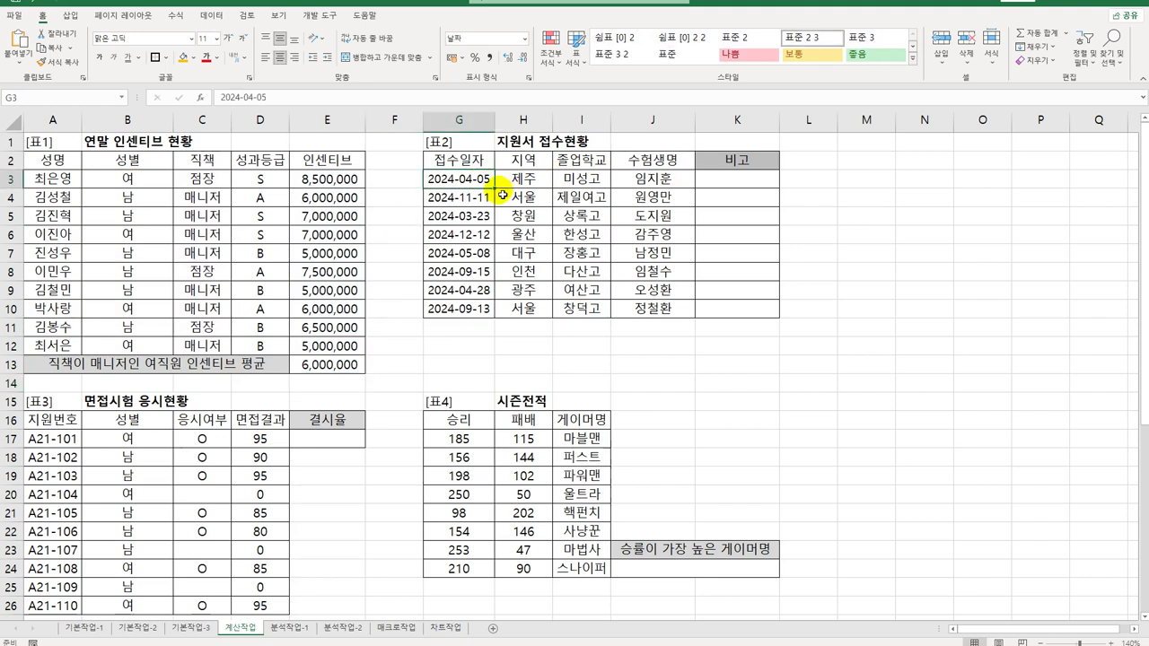
pyautogui.click(736, 184)
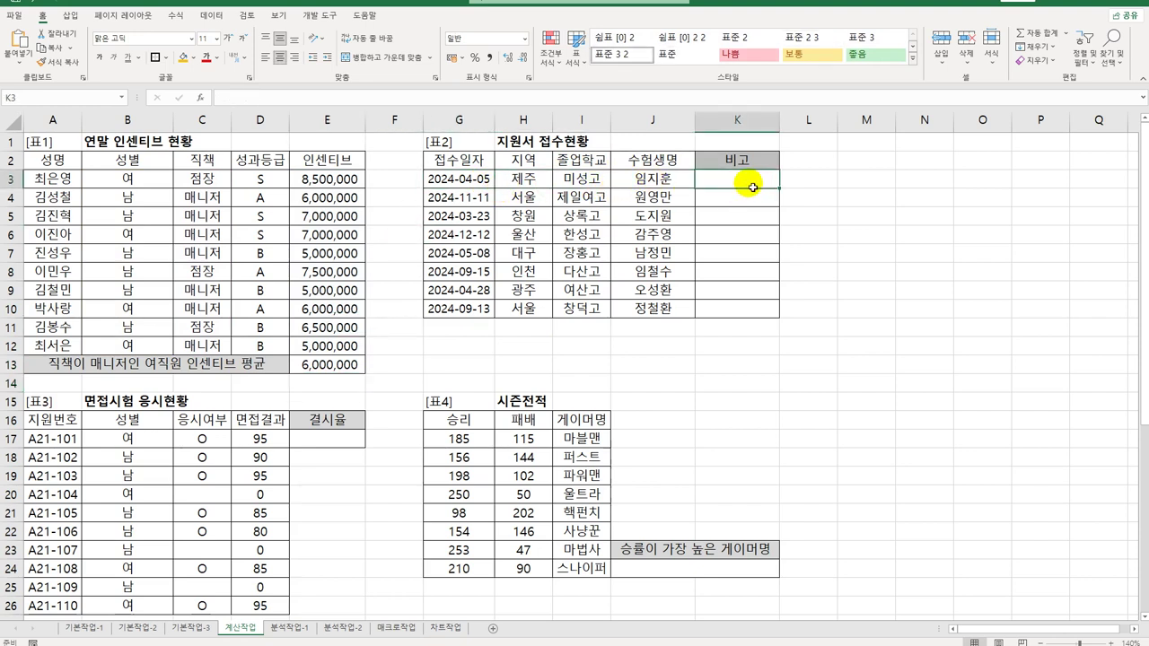
pyautogui.write('=mon')
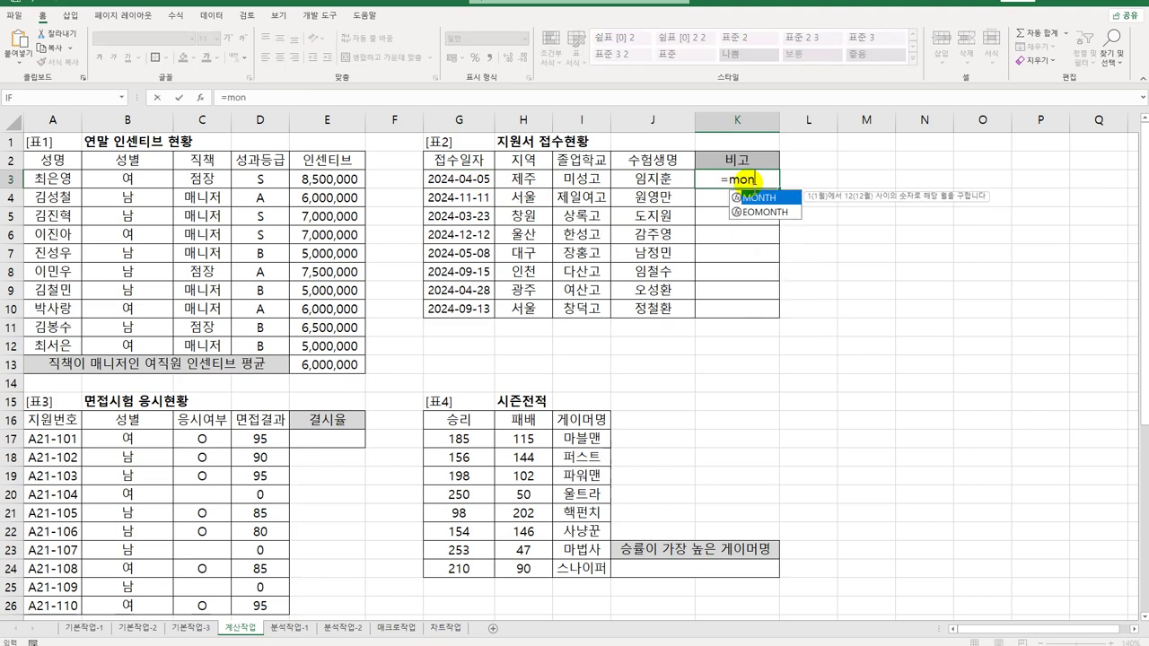
pyautogui.press('Tab')
pyautogui.click(485, 179)
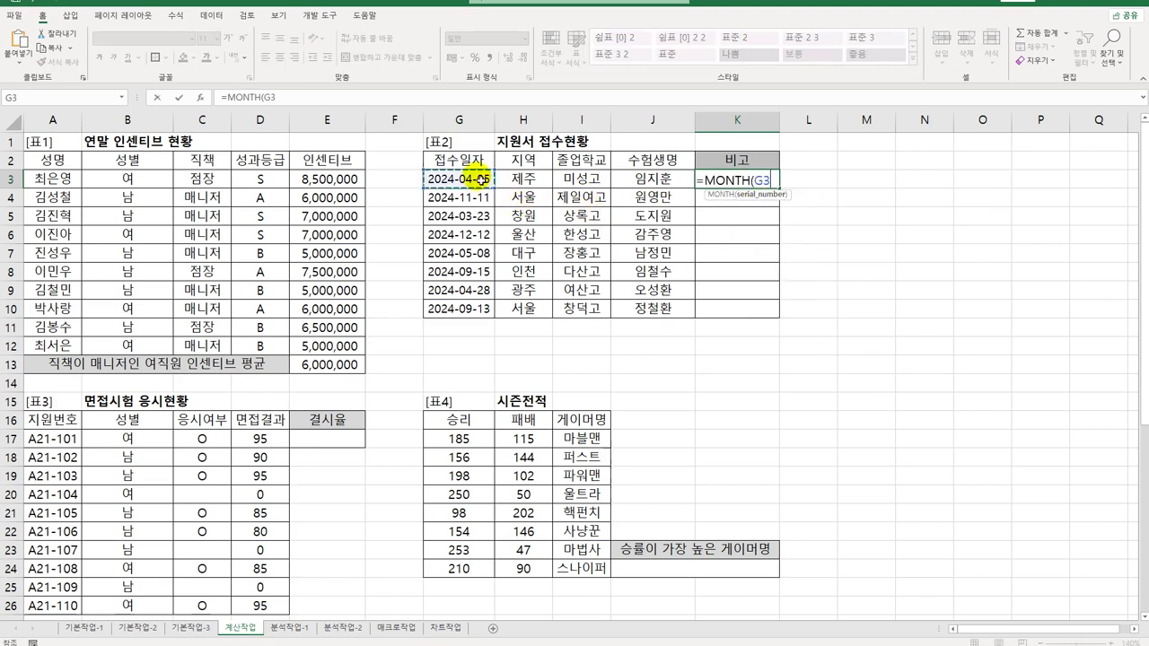
pyautogui.hotkey('ctrl', 'Return')
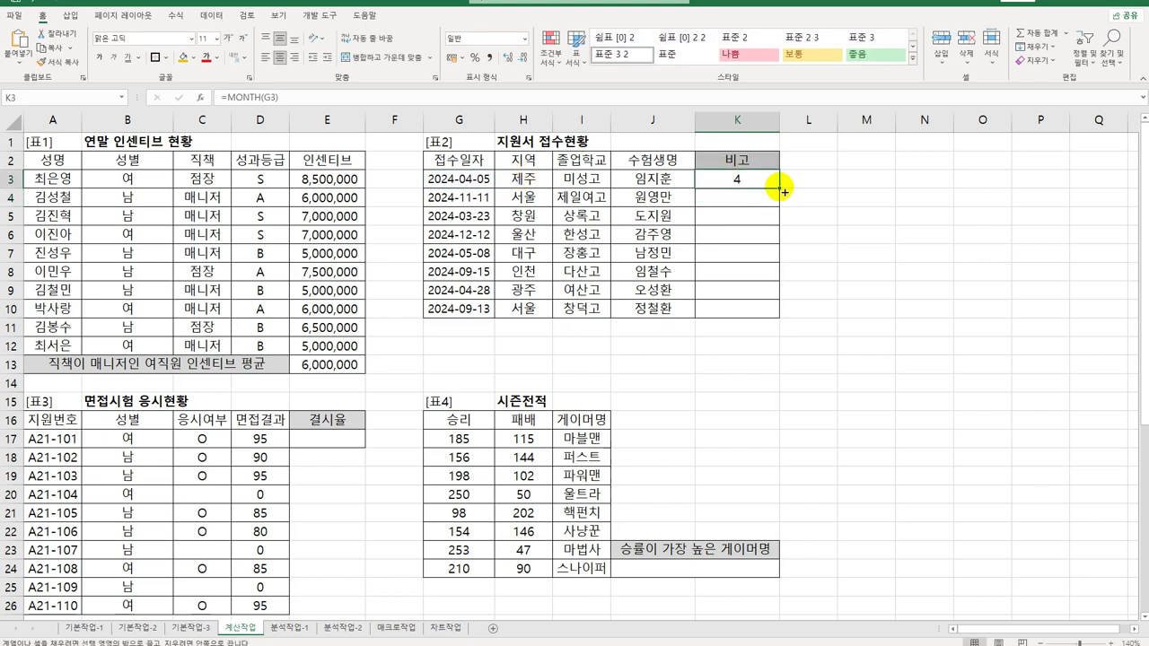
pyautogui.moveTo(785, 189); pyautogui.dragTo(764, 321)
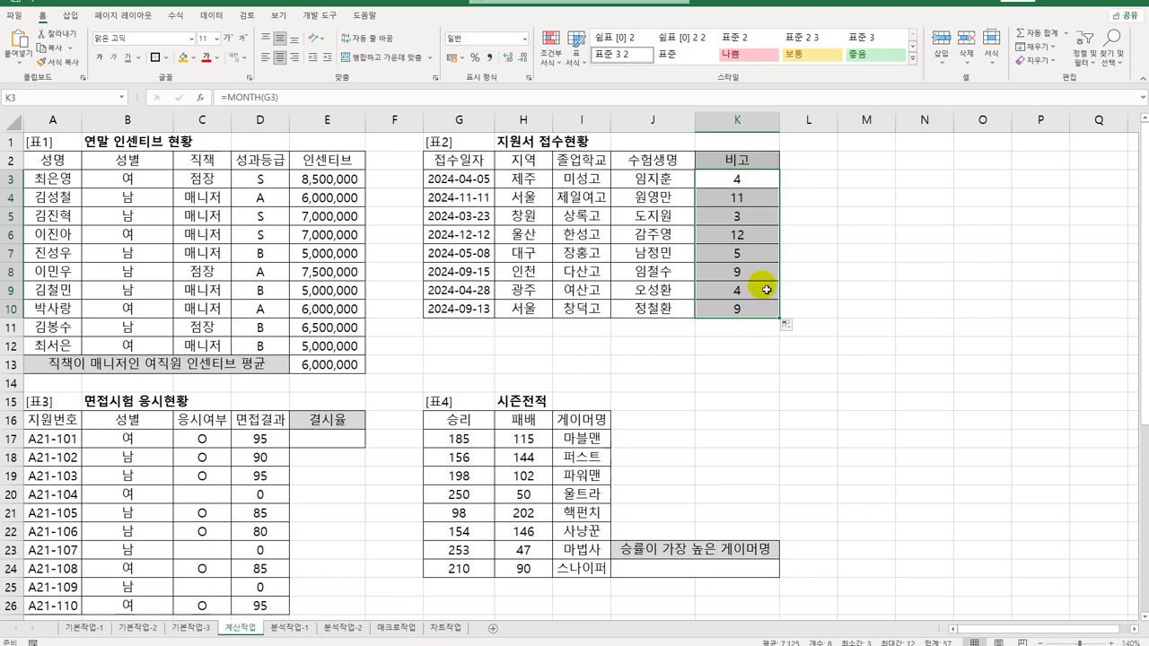
# Wrap MONTH(G3) in K3 in a SWITCH function and add the first value and result pair 3,"정시"
pyautogui.doubleClick(699, 187)
pyautogui.press('End')
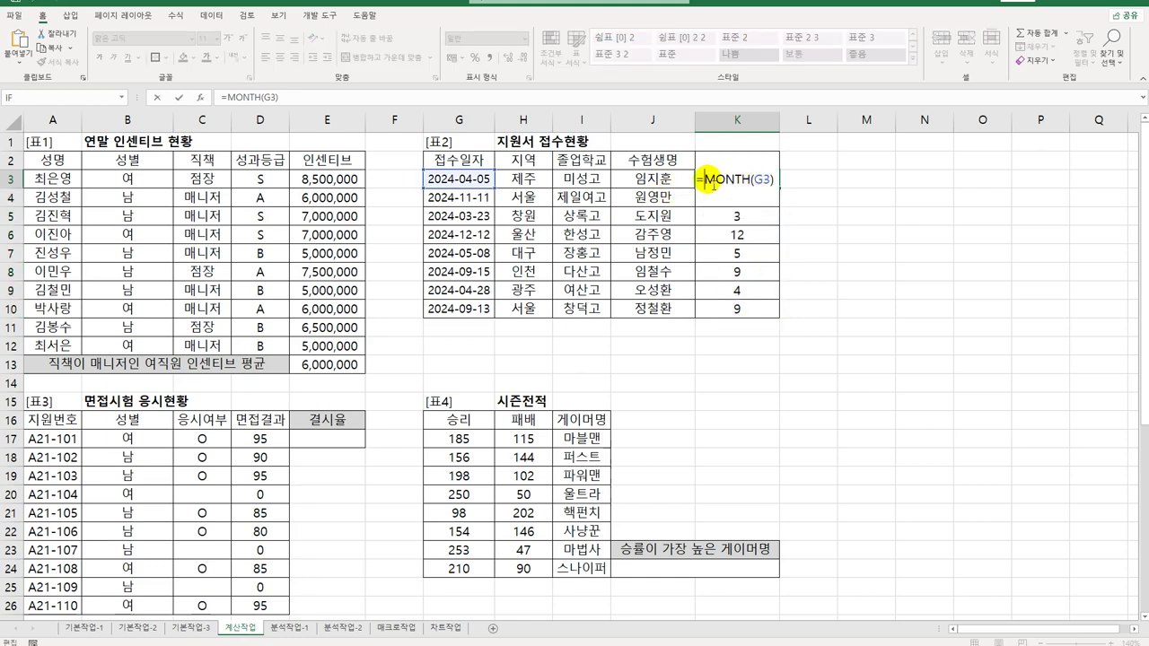
pyautogui.write('sw')
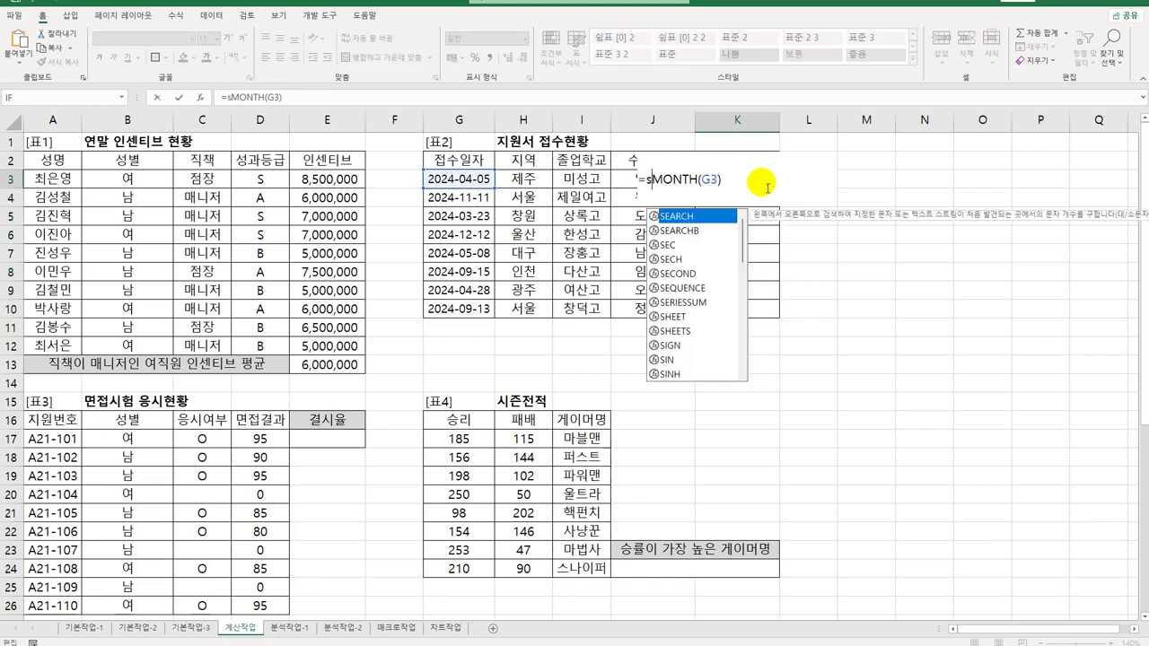
pyautogui.press('Tab')
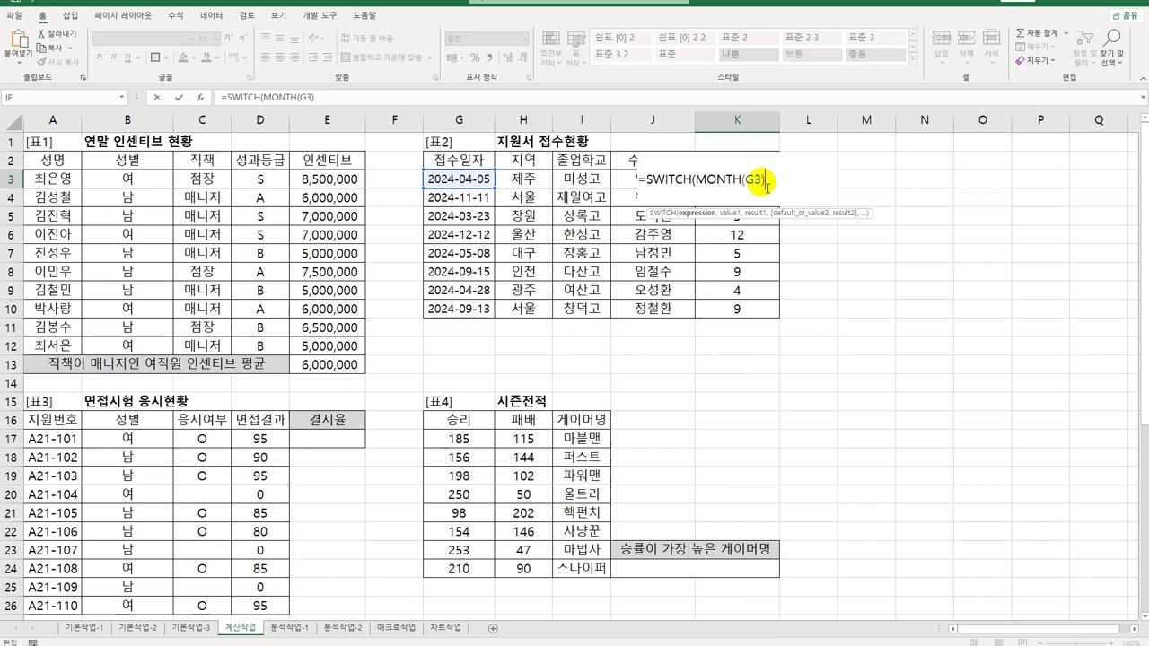
pyautogui.write(',')
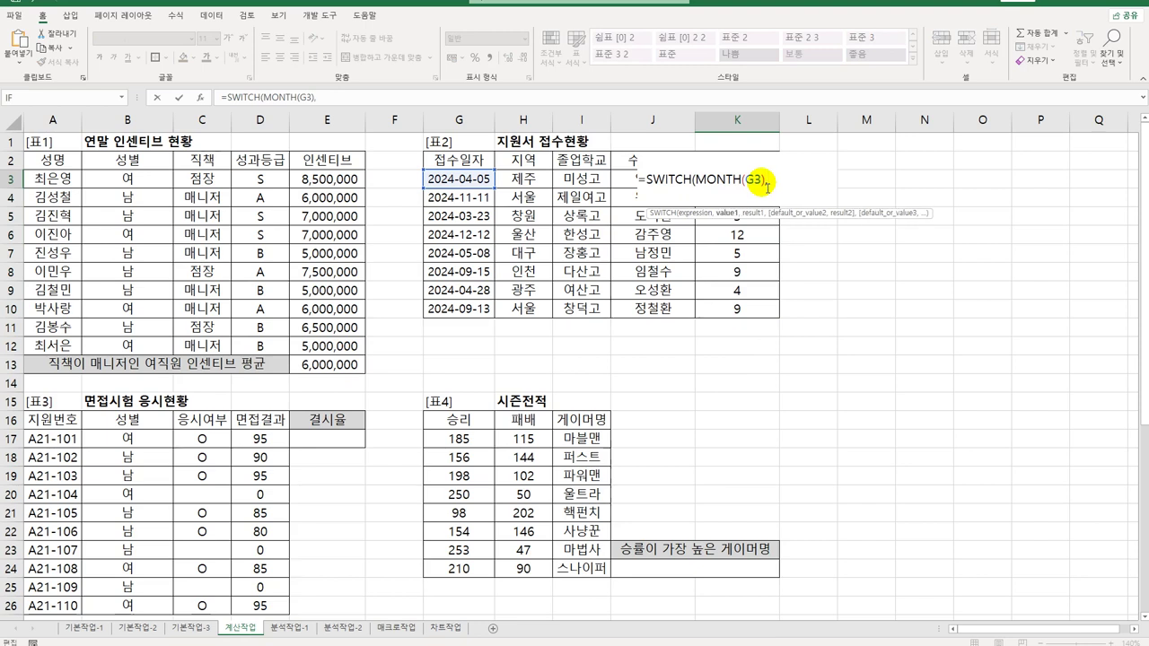
pyautogui.write('3,"')
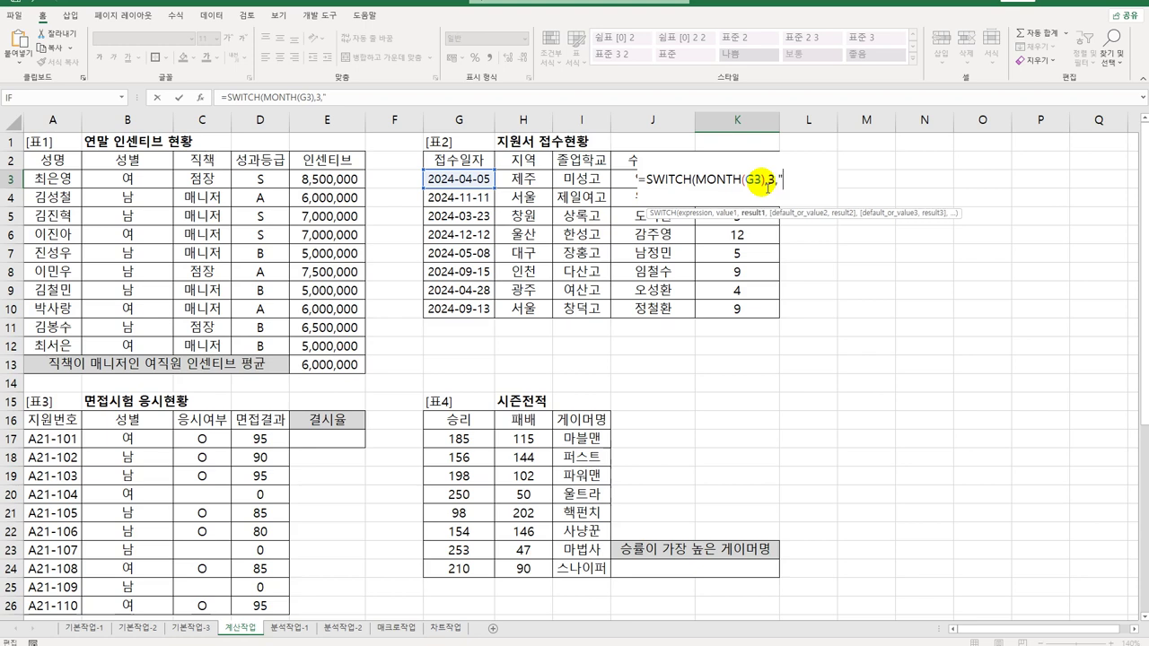
pyautogui.write('정시",')
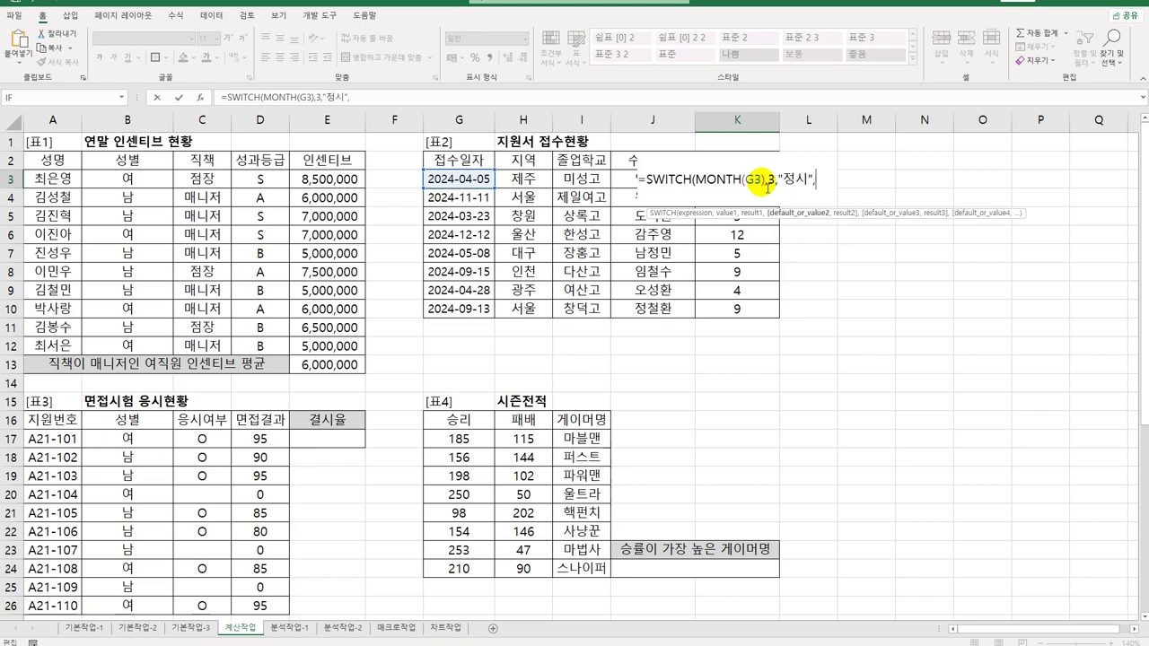
# Add the value and result pairs 4,"정시" and 5,"정시" to the SWITCH formula in K3
pyautogui.write('4,"')
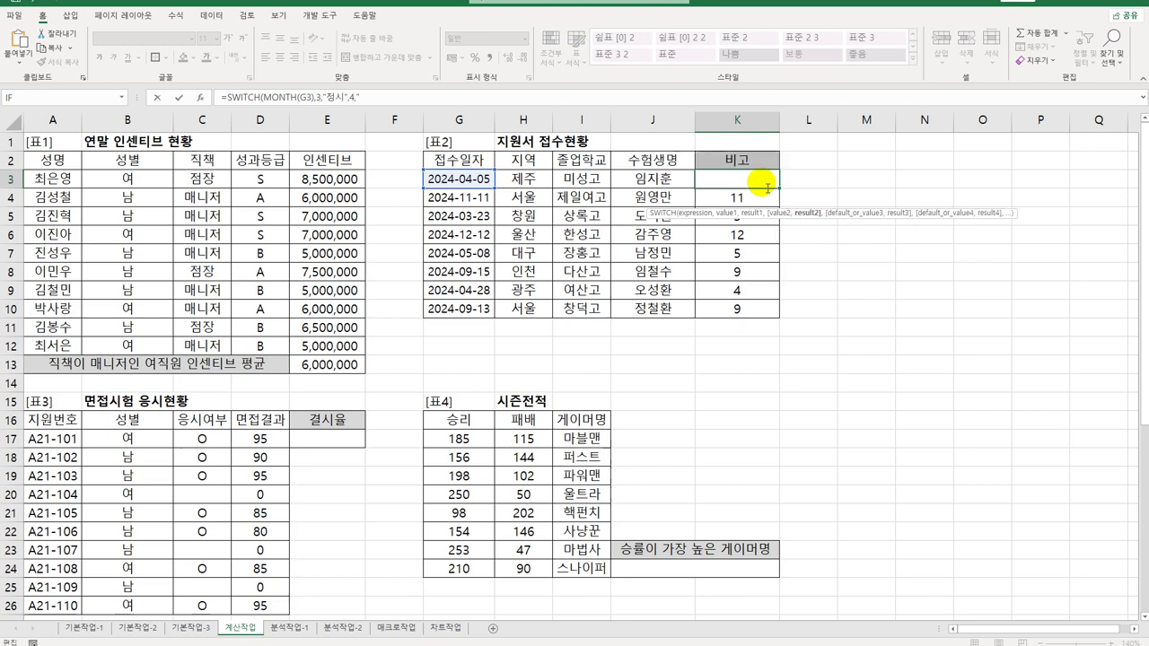
pyautogui.write('정')
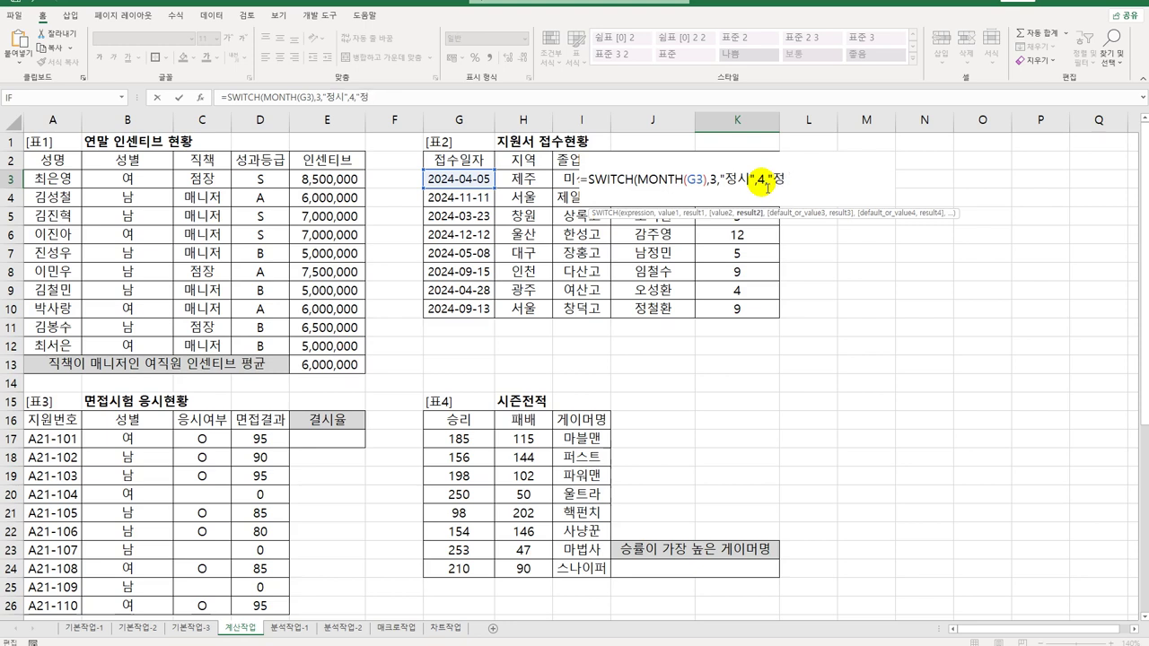
pyautogui.write('시",')
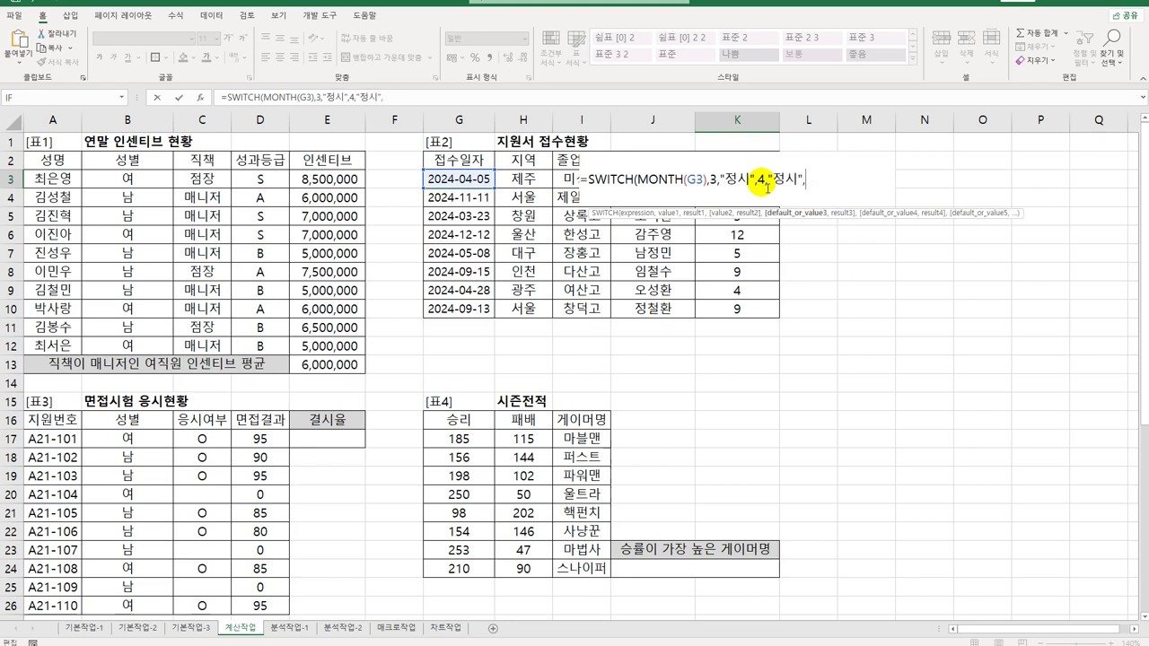
pyautogui.write('5,"wjdt')
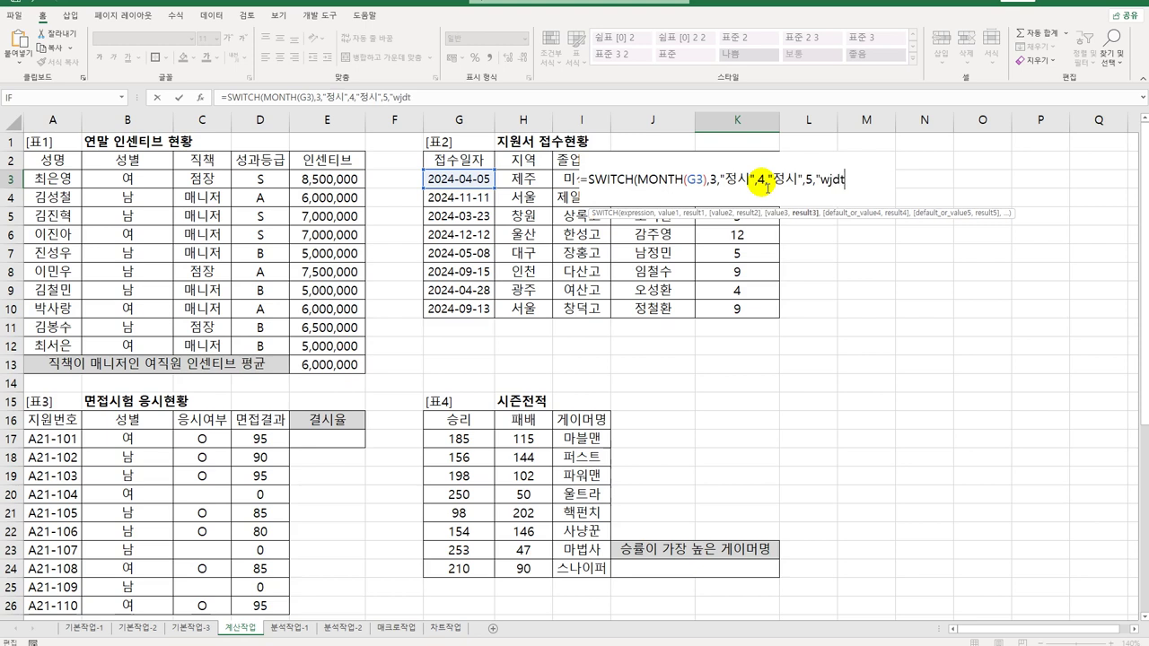
pyautogui.press('BackSpace')
pyautogui.press('BackSpace')
pyautogui.press('BackSpace')
pyautogui.press('BackSpace')
pyautogui.press('Hangul')
pyautogui.write('정시",')
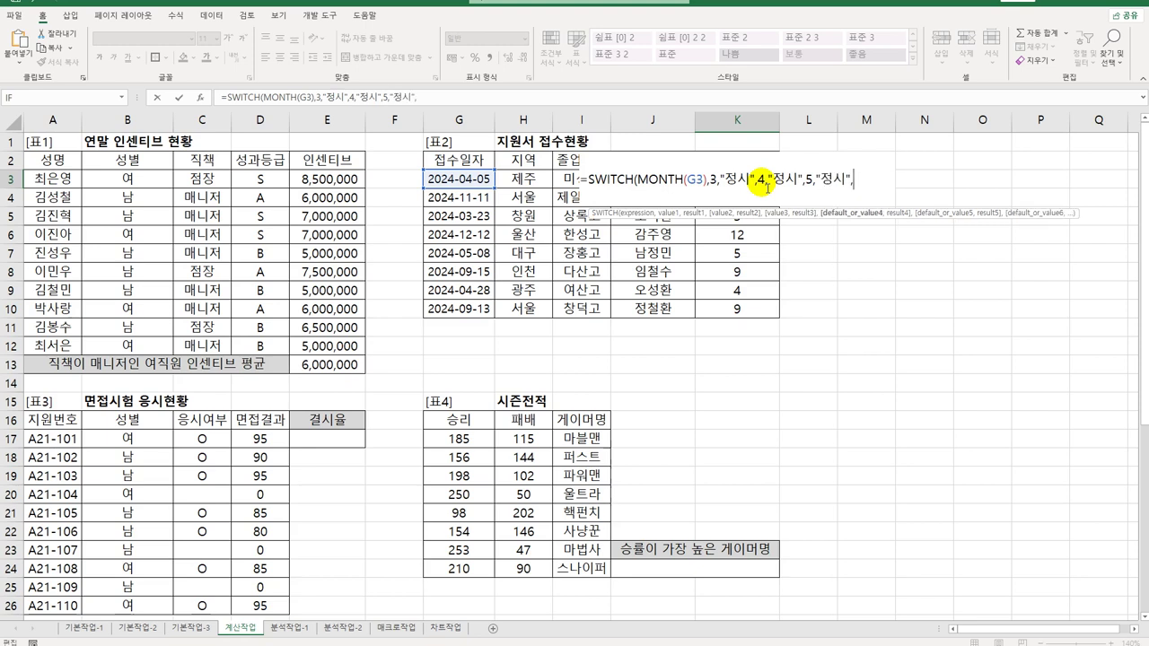
# Finish the K3 SWITCH formula with the pair 9,"수시" and an empty-text default, and fill it down to K10
pyautogui.write('9,"수시",')
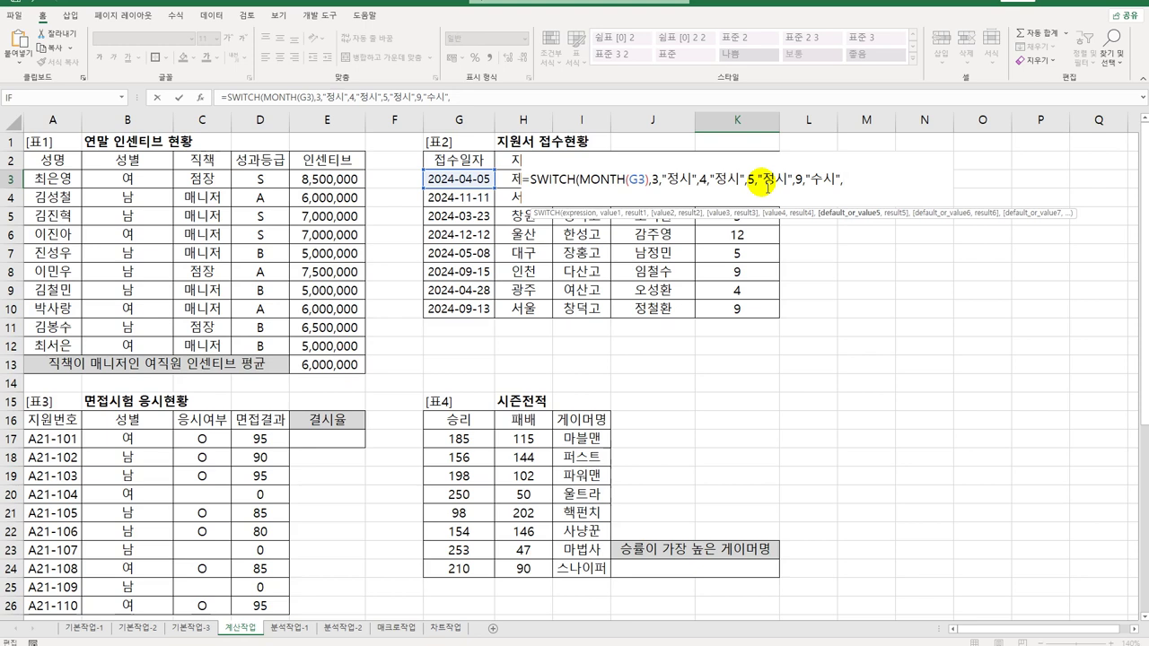
pyautogui.write('"")')
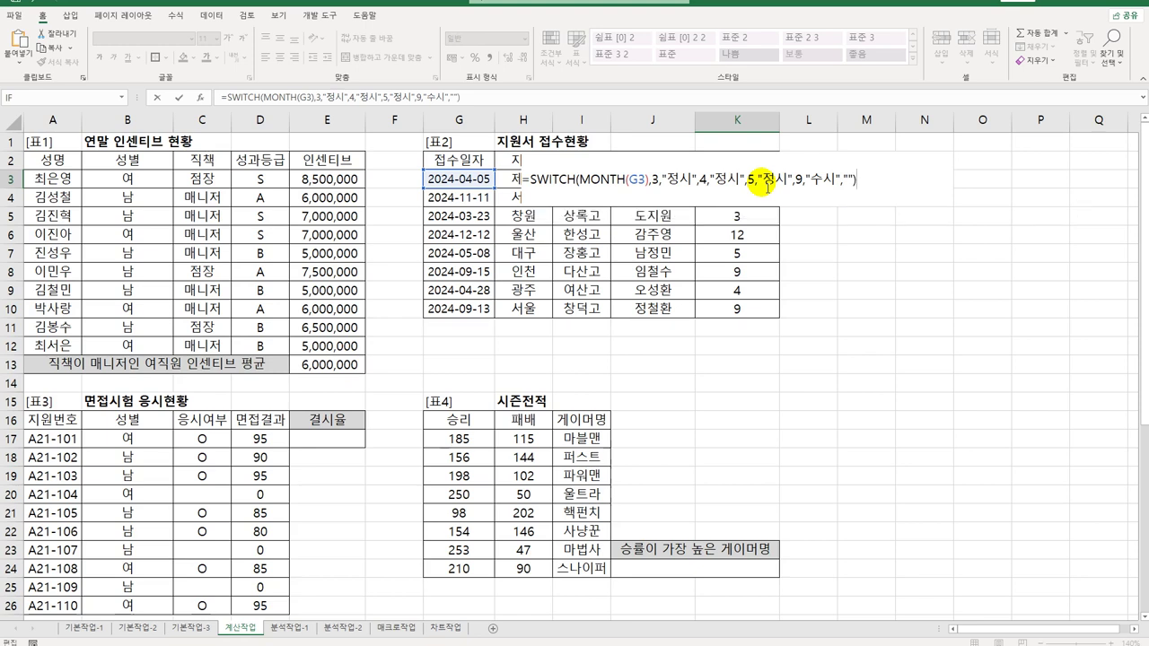
pyautogui.hotkey('ctrl', 'Return')
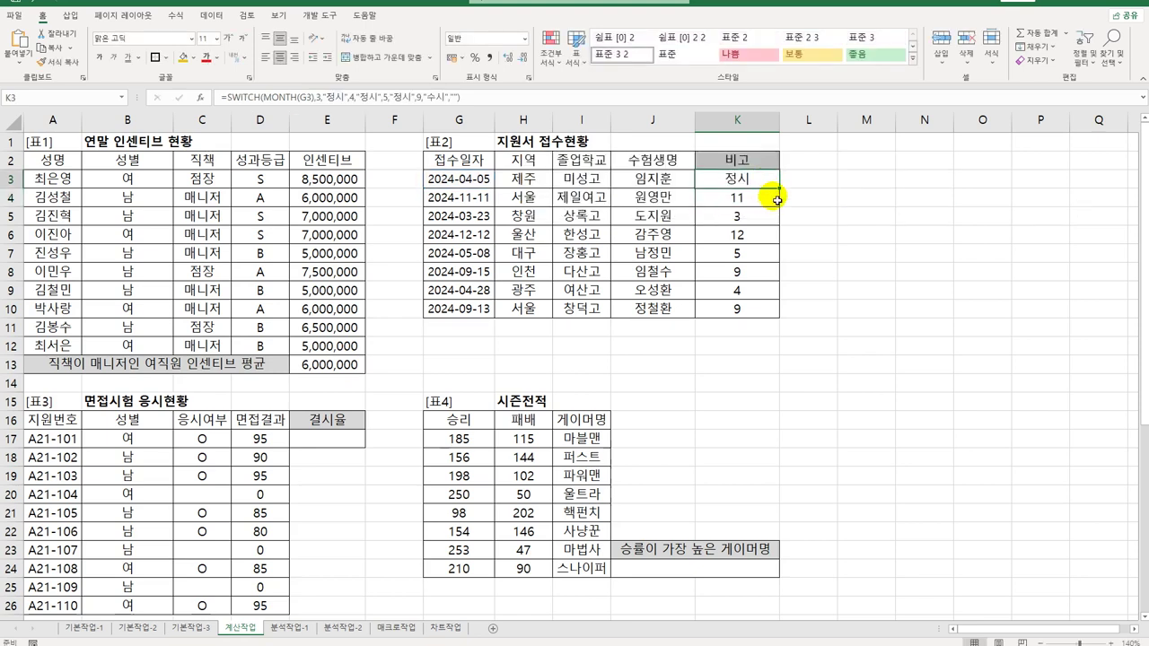
pyautogui.moveTo(777, 199); pyautogui.dragTo(749, 314)
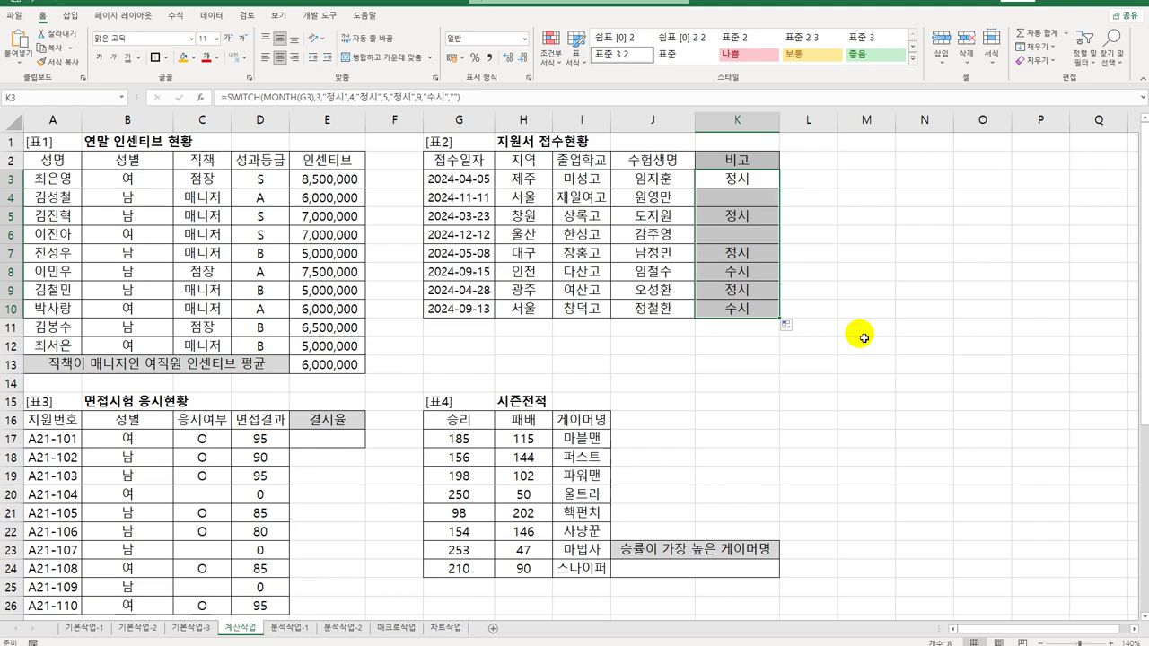
# Begin the 표3 결시율 formula in E17 with COUNTBLANK over the 응시여부 range C17:C26
pyautogui.click(345, 438)
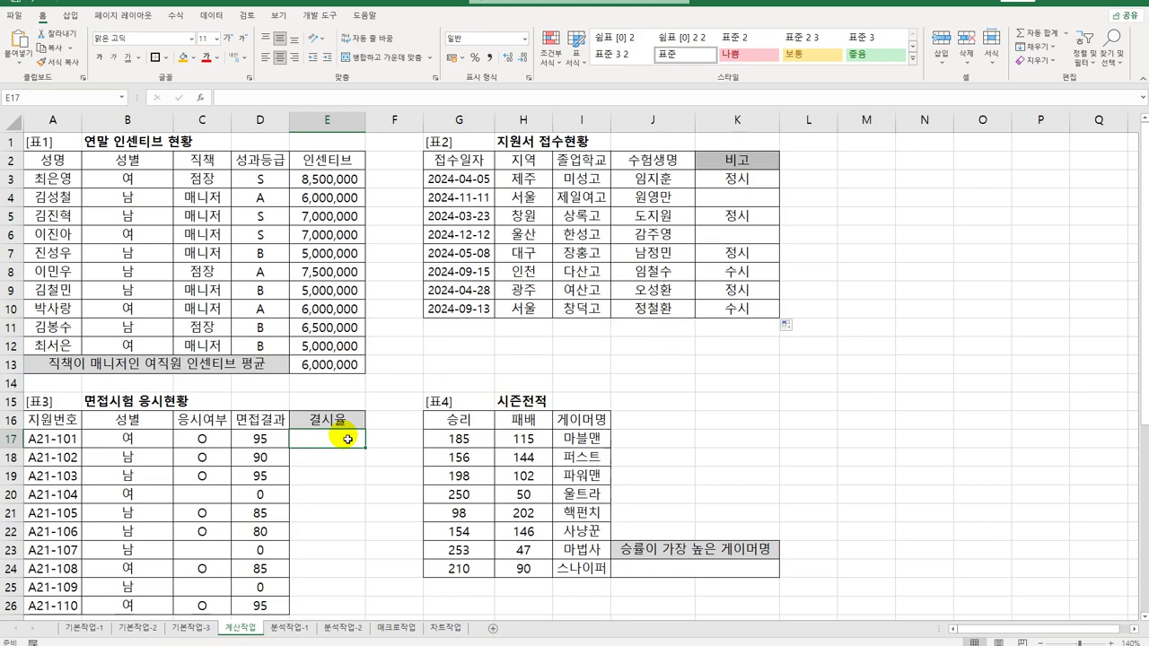
pyautogui.scroll(-3, 348, 439)
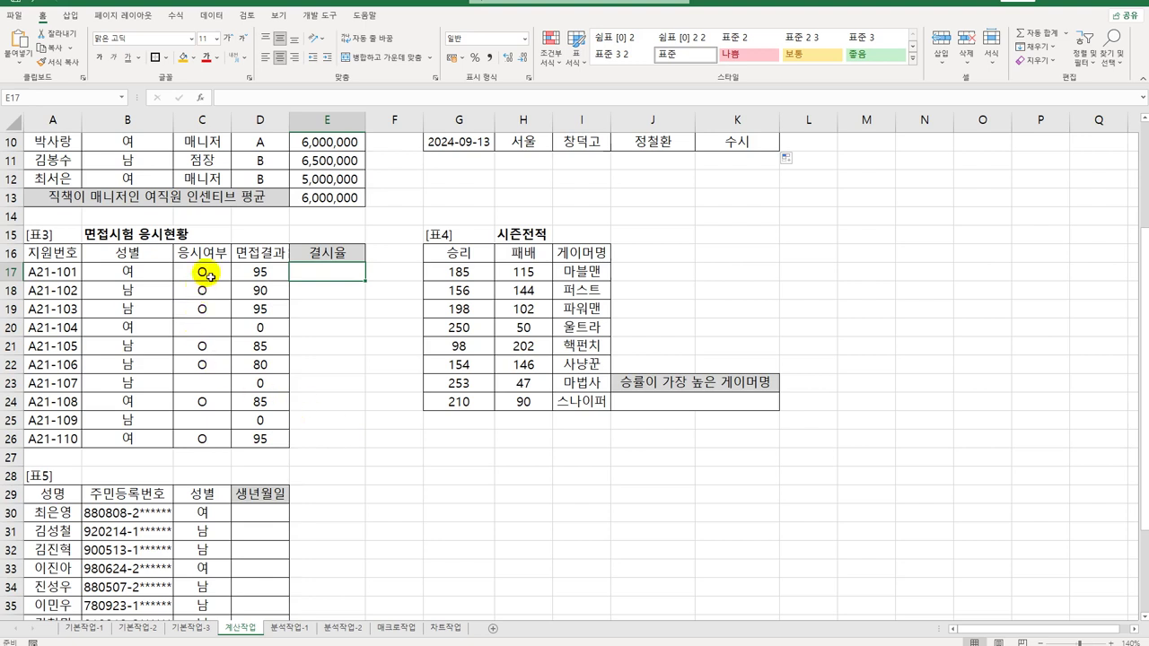
pyautogui.moveTo(205, 273); pyautogui.dragTo(221, 448)
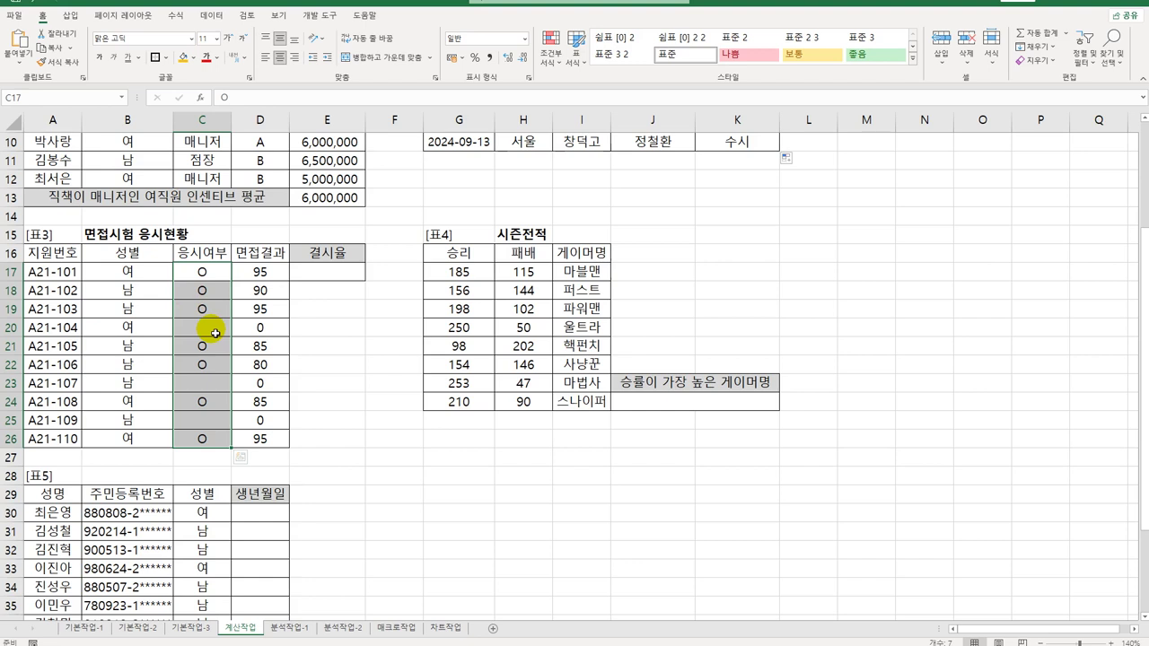
pyautogui.click(317, 277)
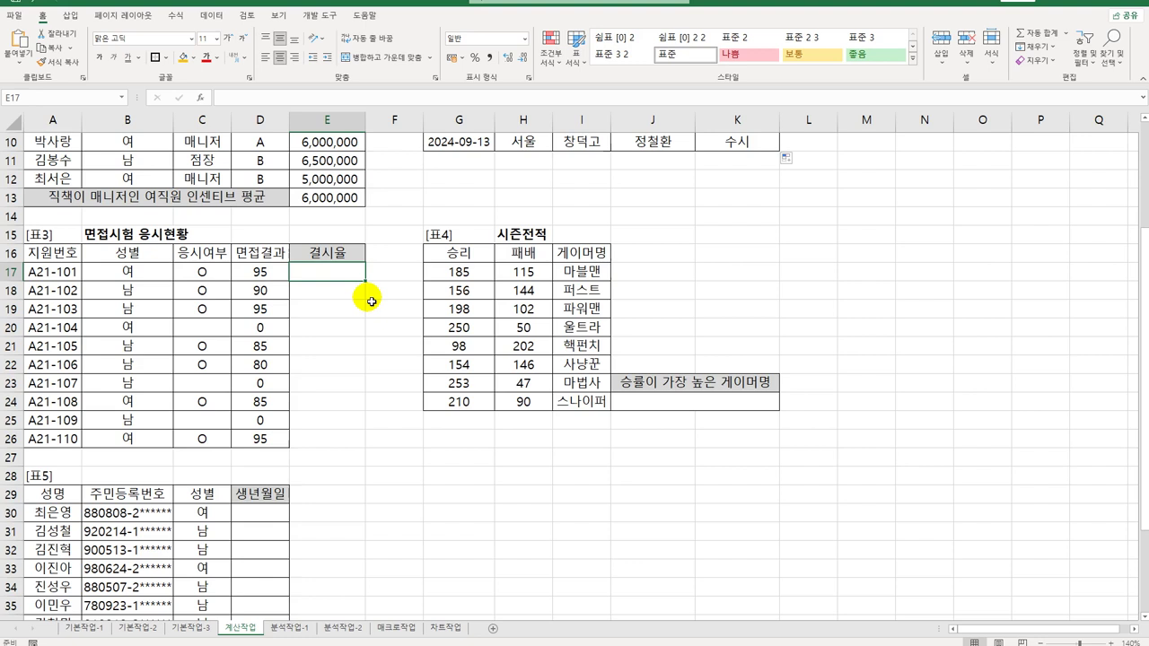
pyautogui.write('=채')
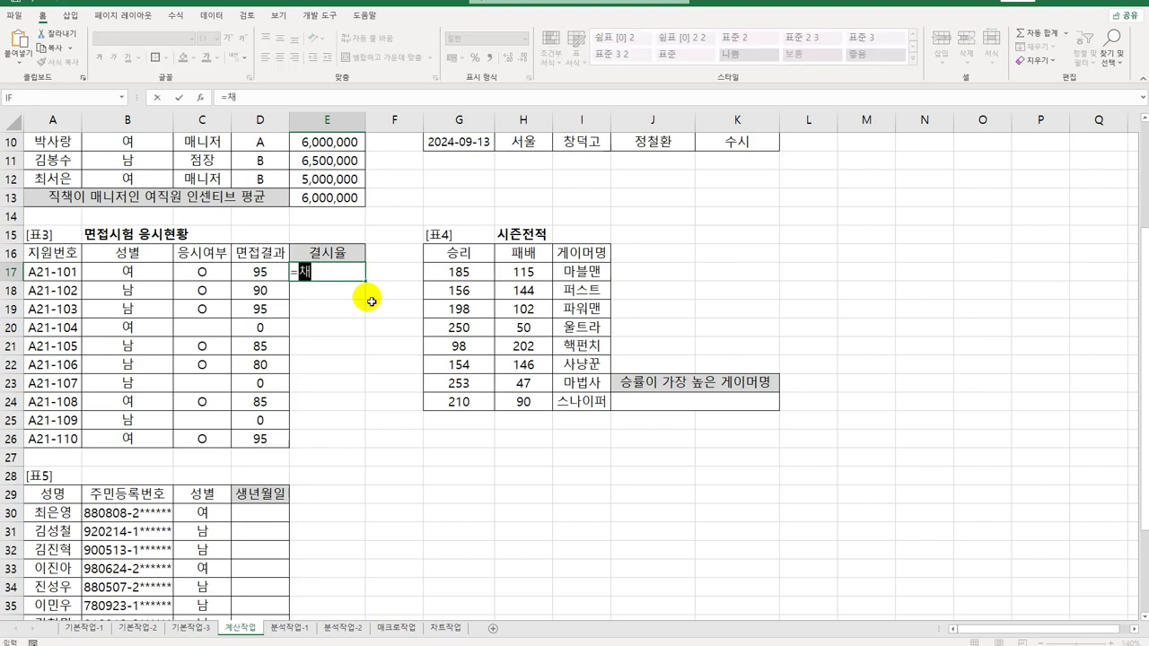
pyautogui.press('BackSpace')
pyautogui.press('BackSpace')
pyautogui.press('Hangul')
pyautogui.write('co')
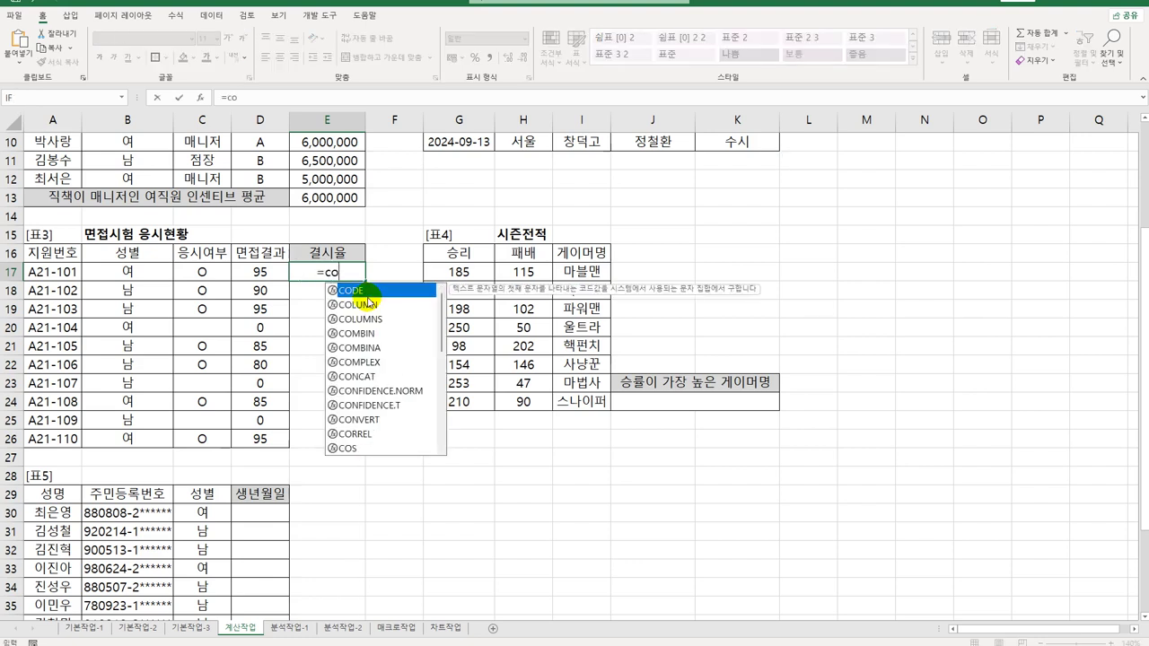
pyautogui.write('u')
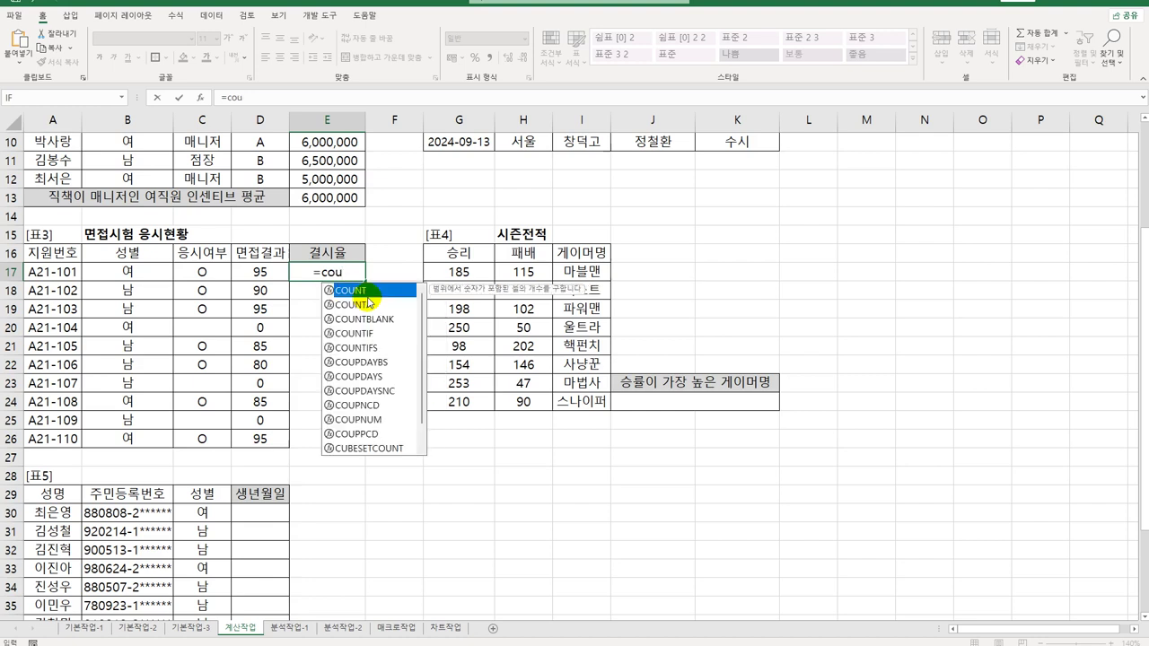
pyautogui.press('Down')
pyautogui.press('Down')
pyautogui.press('Tab')
pyautogui.click(228, 279)
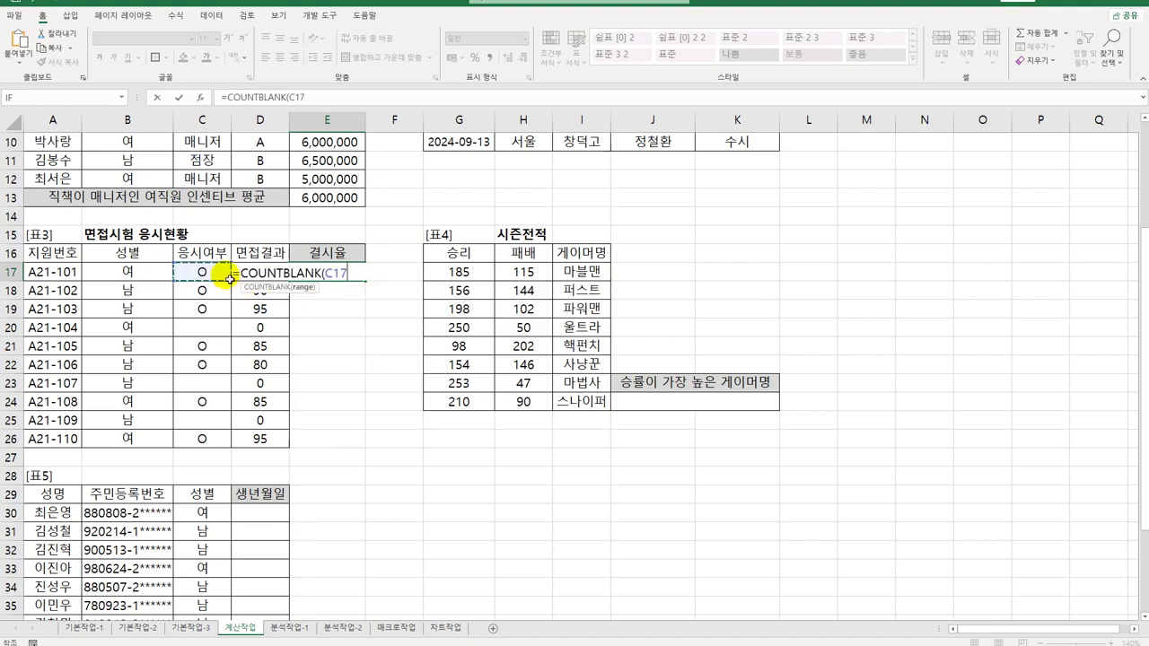
pyautogui.moveTo(228, 279); pyautogui.dragTo(210, 437)
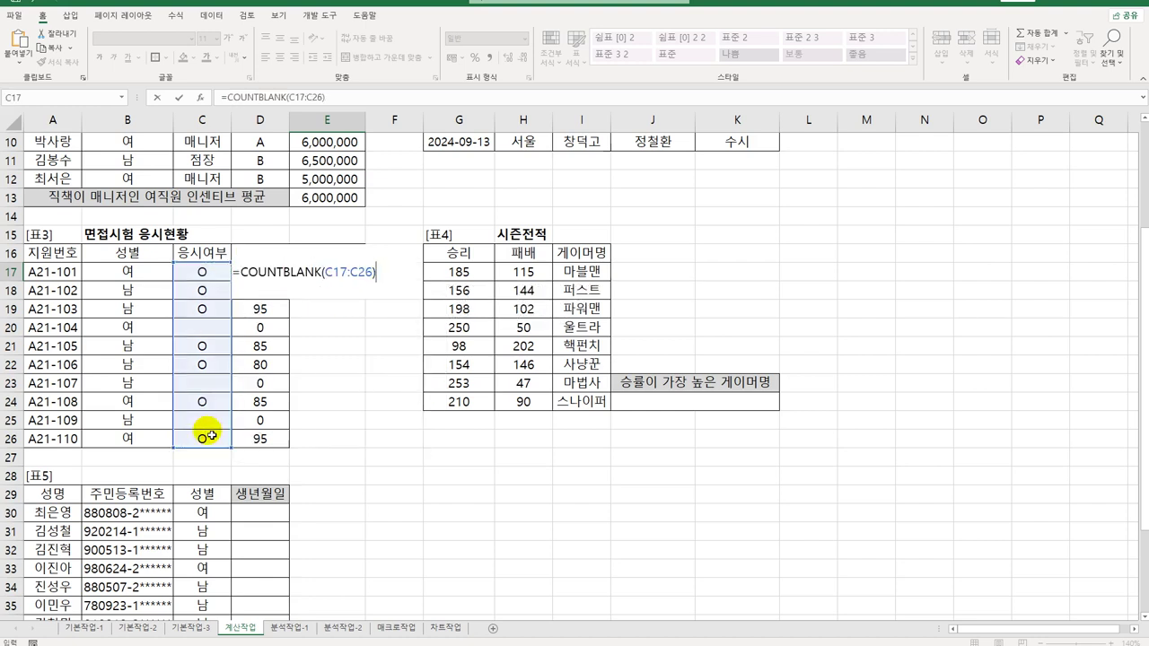
# Divide the COUNTBLANK result in E17 by COUNTA of the 성별 range B17:B26
pyautogui.write('/counta')
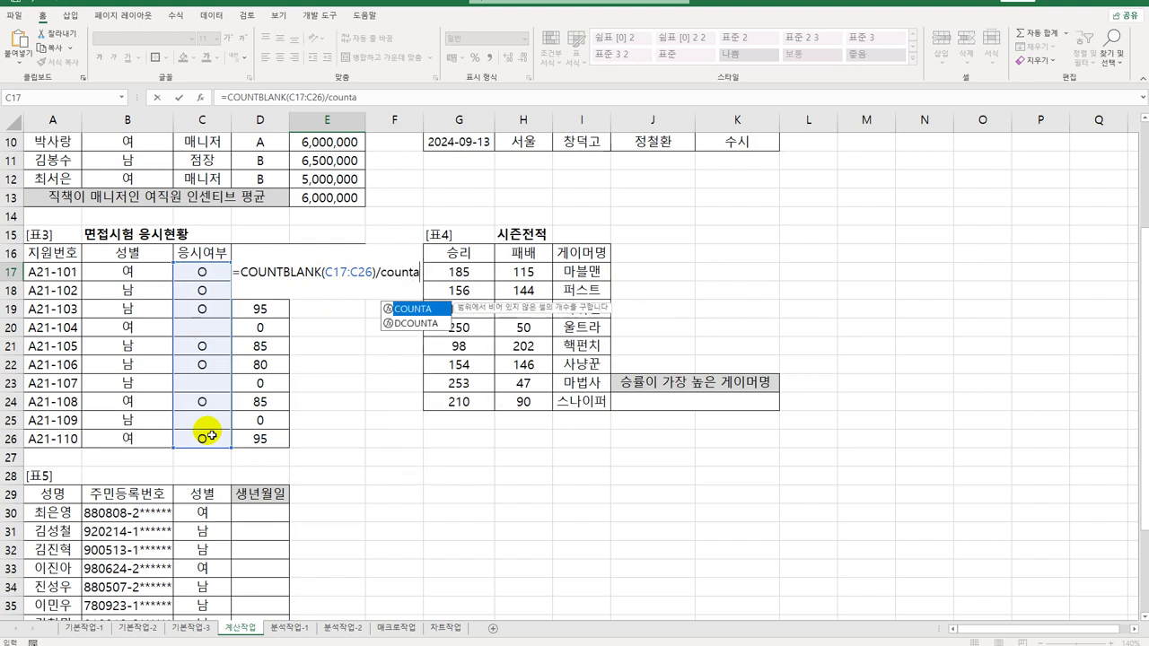
pyautogui.press('Tab')
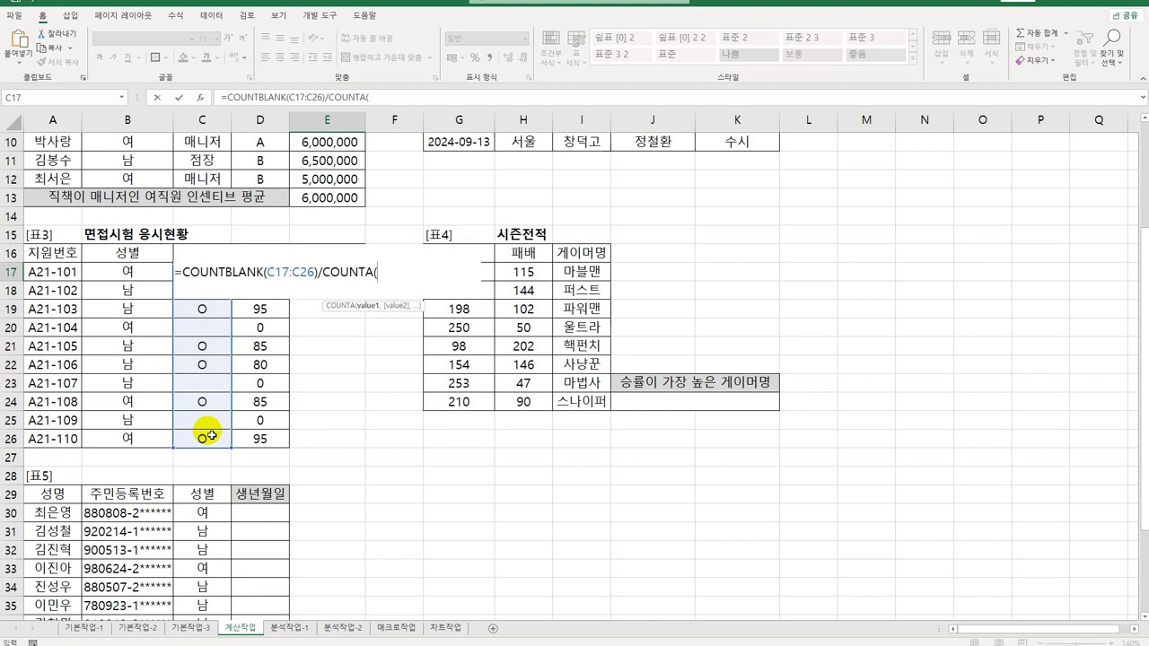
pyautogui.moveTo(154, 272); pyautogui.dragTo(159, 440)
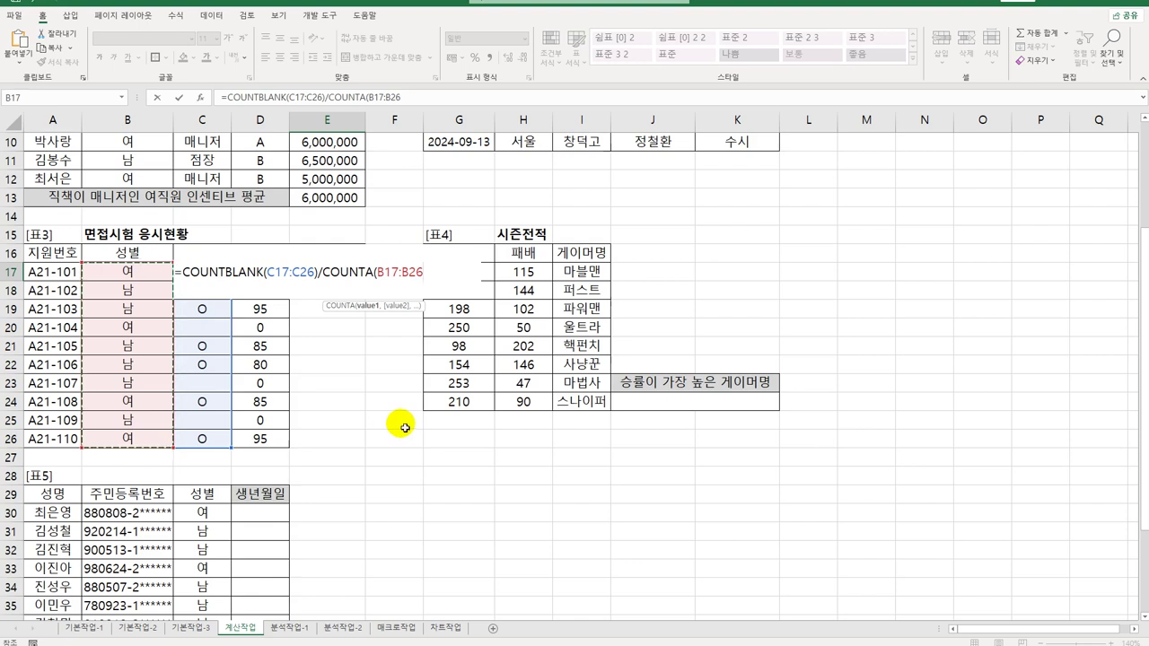
# Replace the COUNTA range in E17 with the 지원번호 range A17:A26
pyautogui.press('BackSpace')
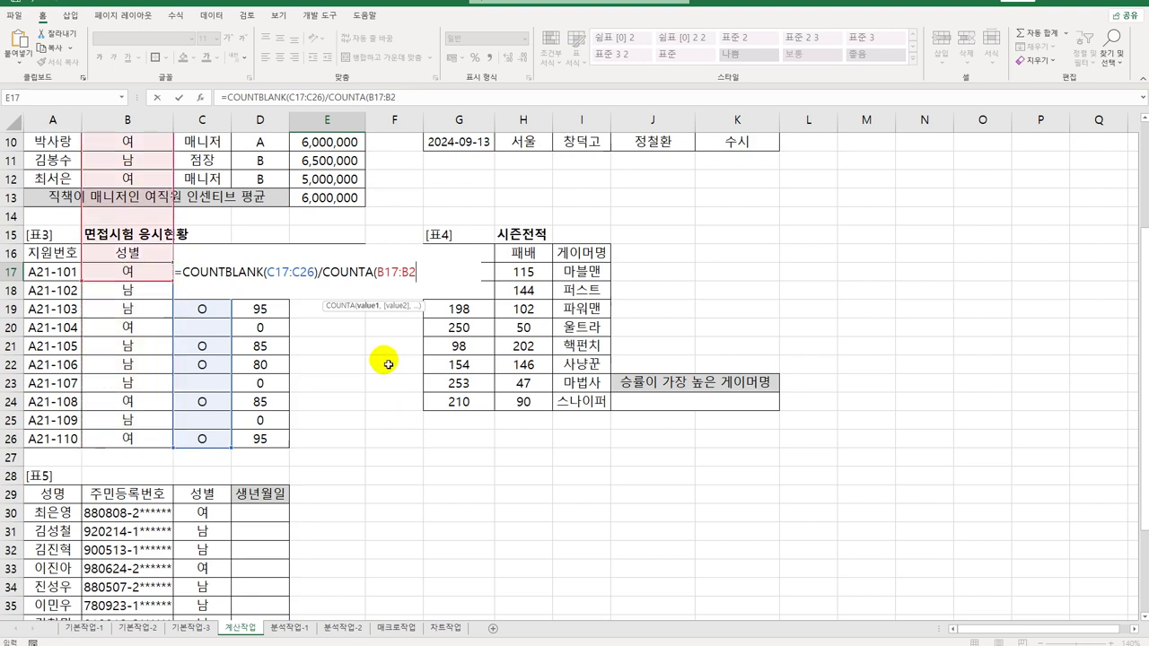
pyautogui.press('BackSpace')
pyautogui.press('BackSpace')
pyautogui.press('BackSpace')
pyautogui.press('BackSpace')
pyautogui.press('BackSpace')
pyautogui.press('BackSpace')
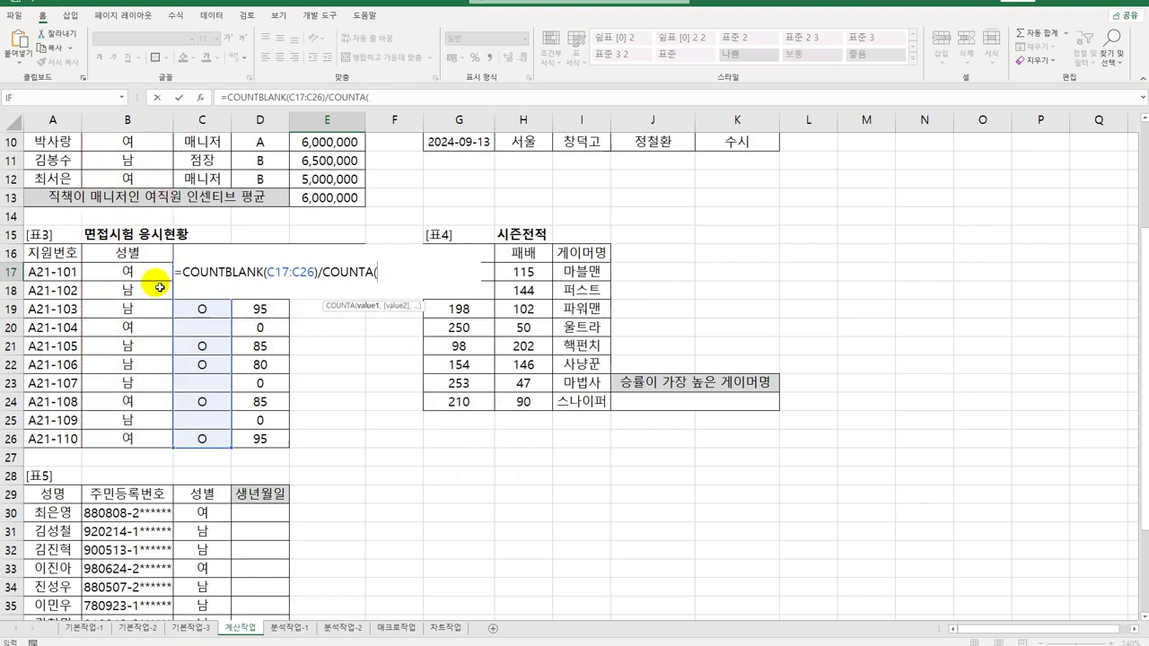
pyautogui.moveTo(54, 271); pyautogui.dragTo(54, 445)
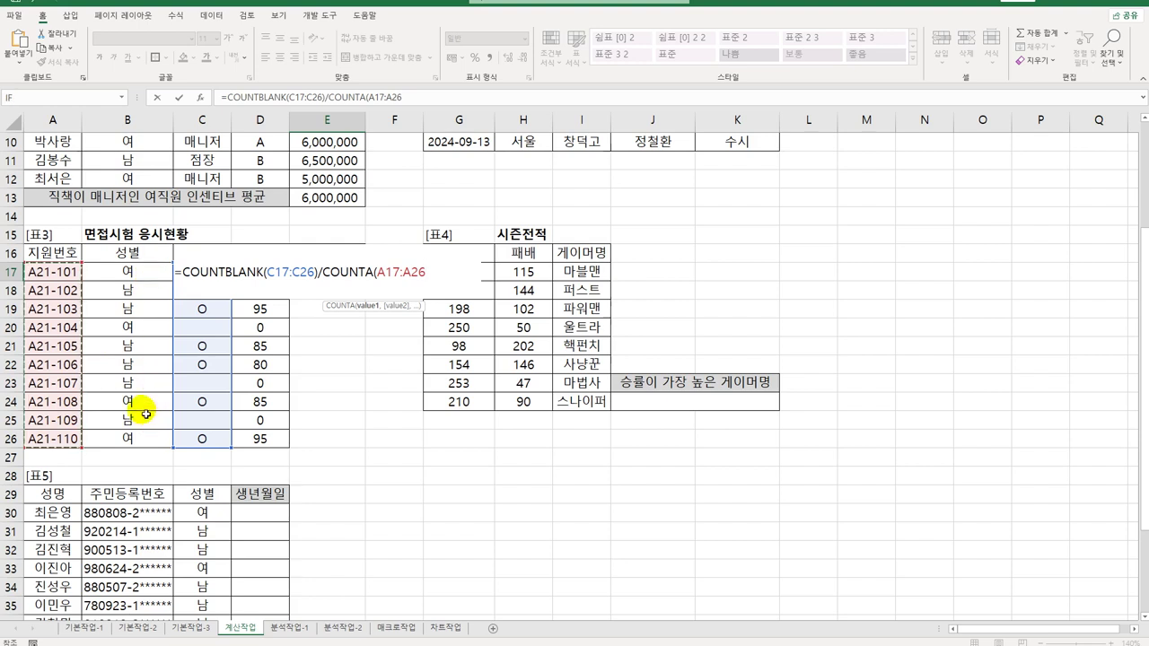
# Close COUNTA in E17, append *100&"%" to the formula, and enter it
pyautogui.write(')')
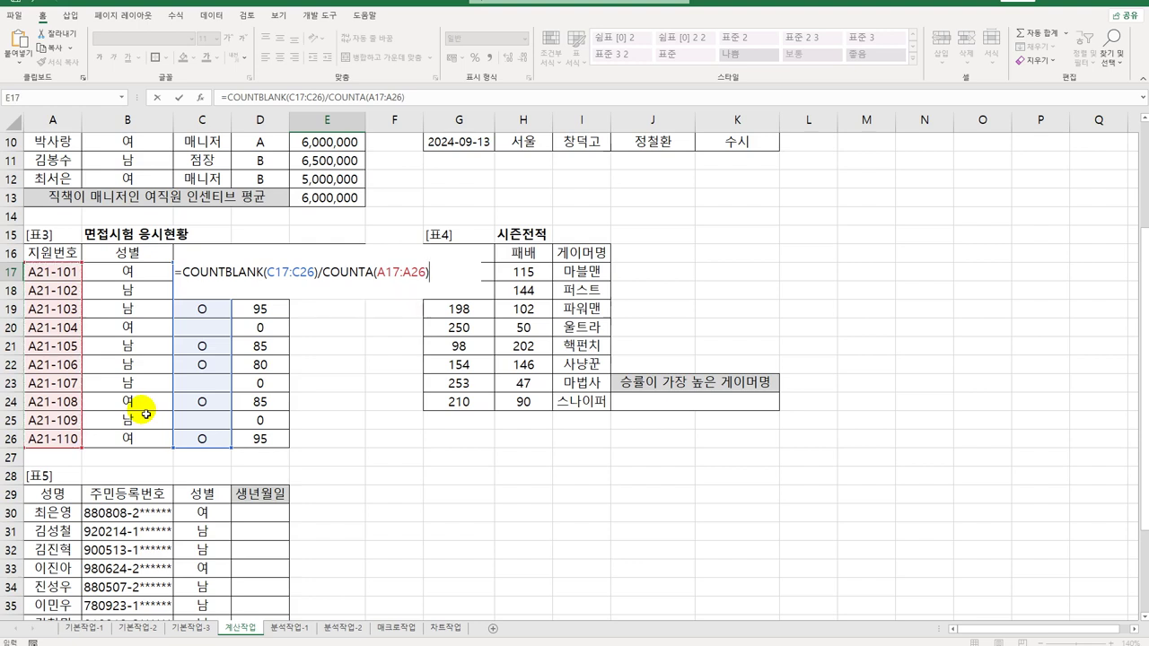
pyautogui.write('*100&"%')
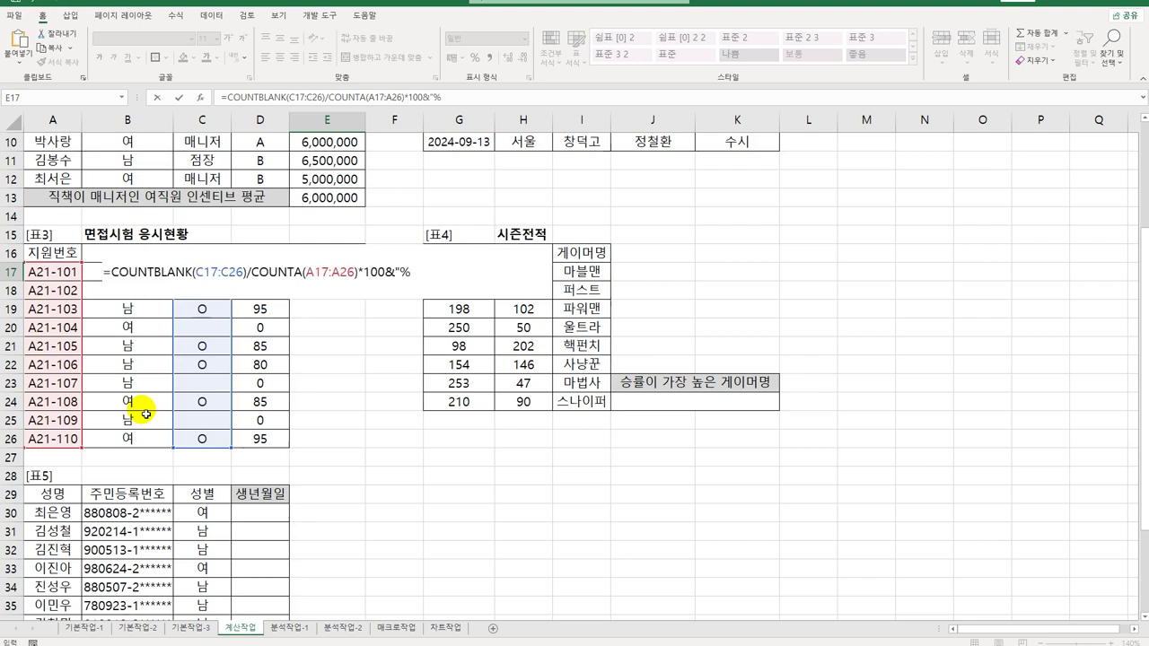
pyautogui.write('"')
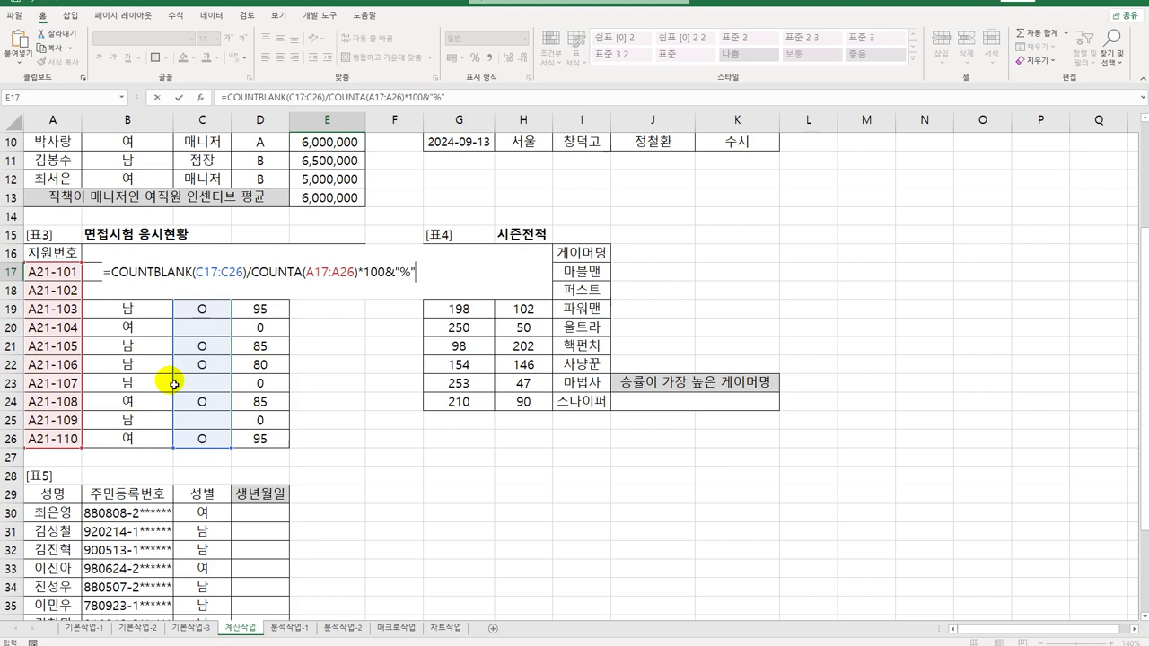
pyautogui.hotkey('ctrl', 'Return')
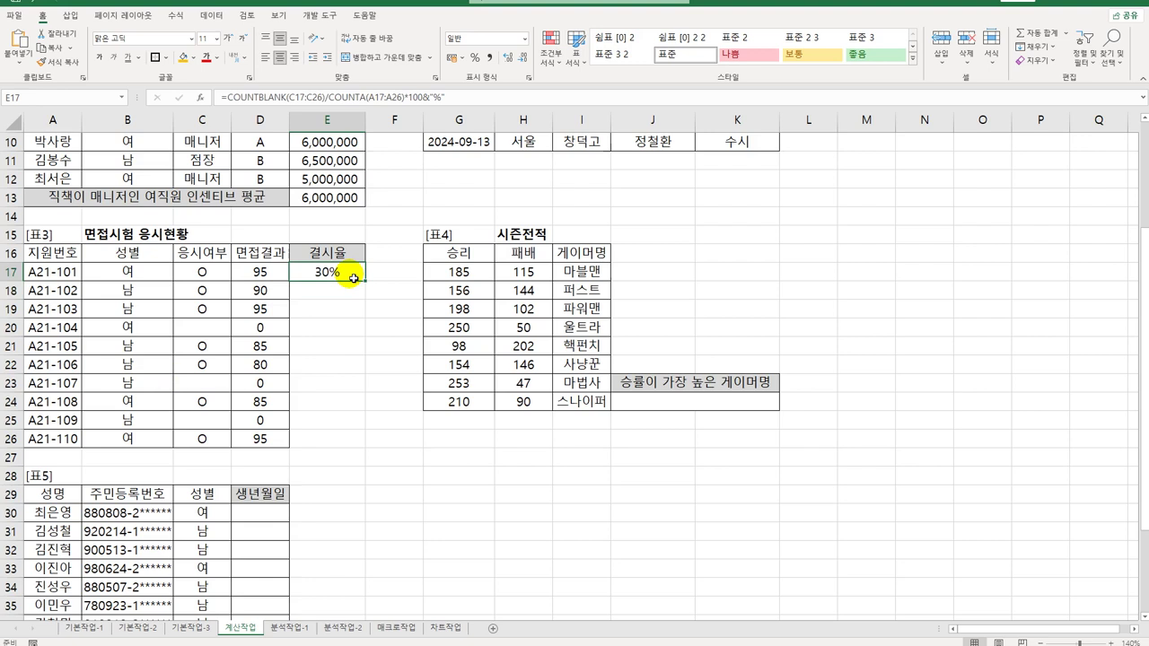
# Enter =LARGE(G17:G24,1) in the 표4 result cell J24 and check it against the 승리 column and its matching 게이머명
pyautogui.click(714, 415)
pyautogui.click(714, 406)
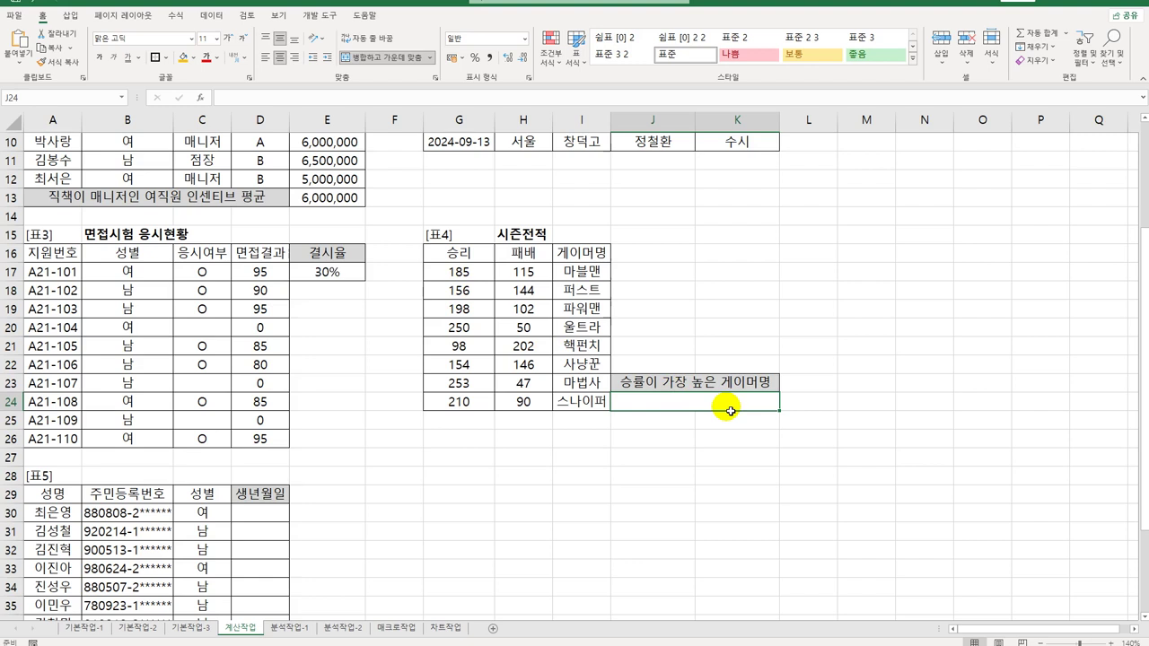
pyautogui.write('=la')
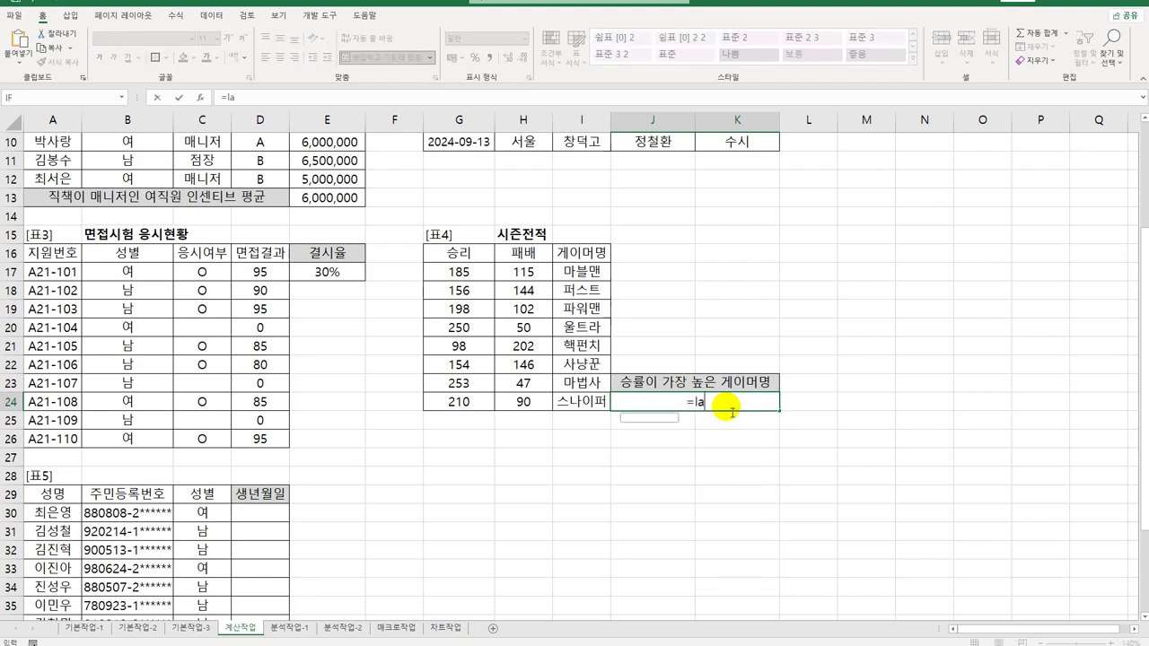
pyautogui.press('Tab')
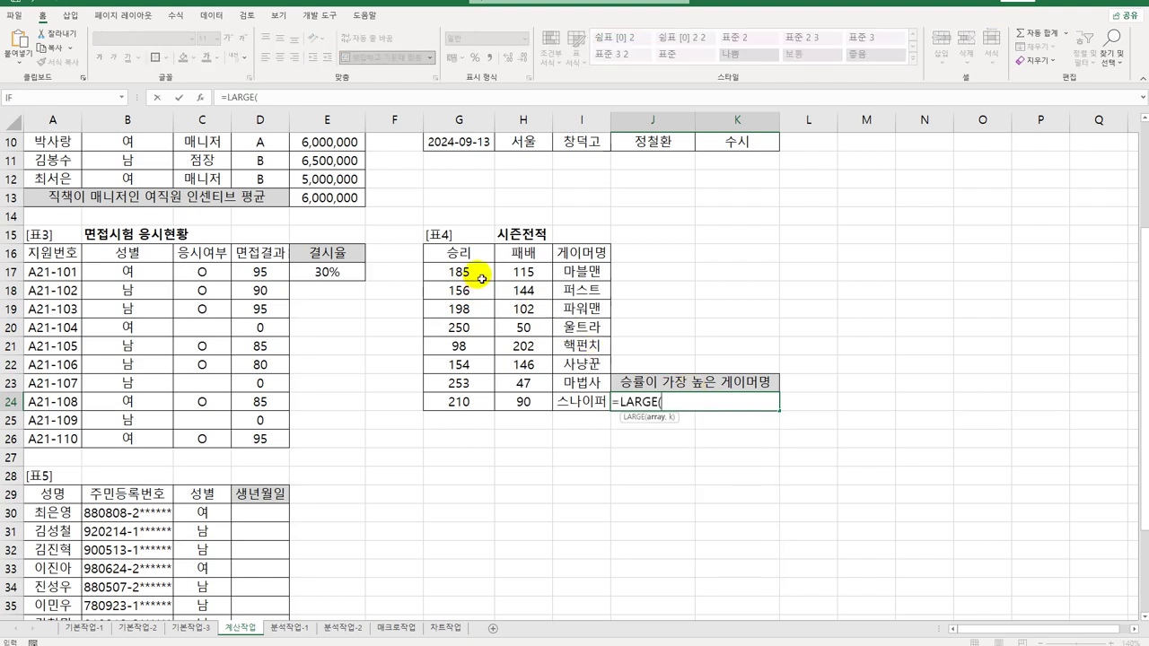
pyautogui.moveTo(478, 275); pyautogui.dragTo(483, 399)
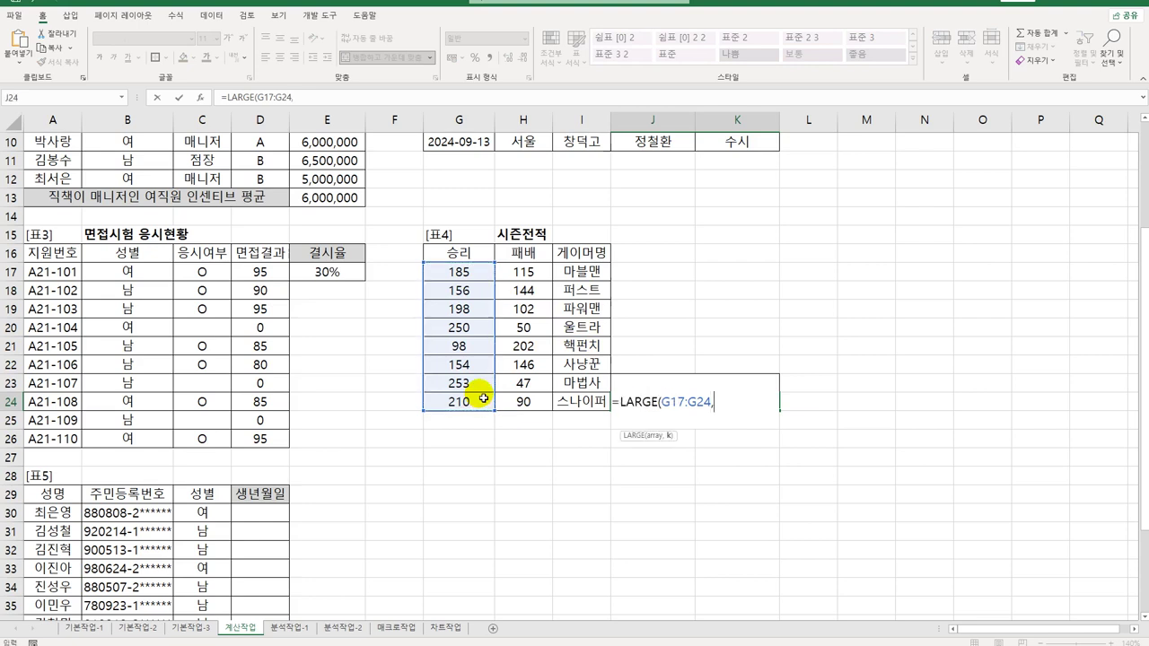
pyautogui.write(',1)')
pyautogui.hotkey('ctrl', 'Return')
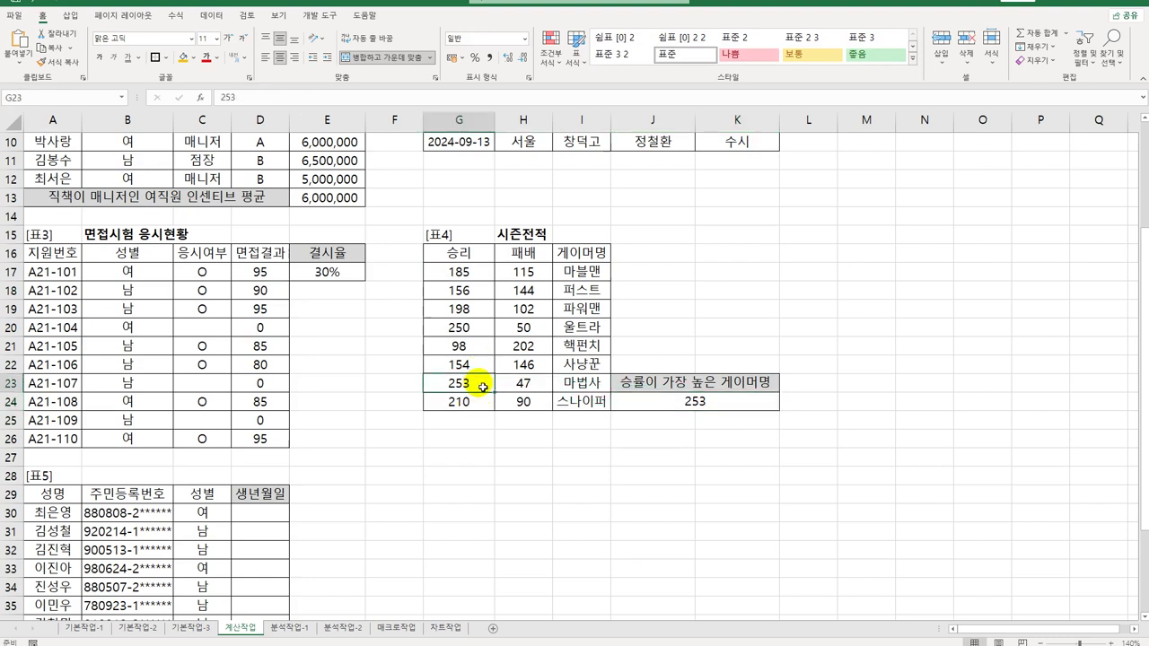
pyautogui.moveTo(477, 384); pyautogui.dragTo(584, 384)
pyautogui.click(592, 386)
pyautogui.click(698, 400)
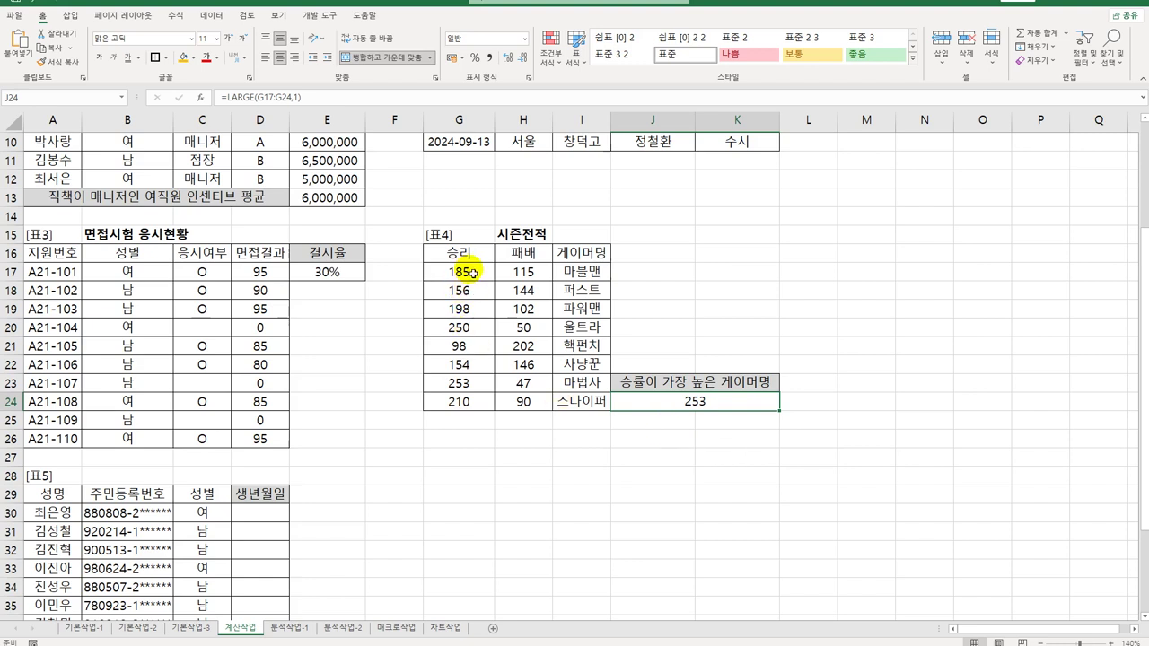
pyautogui.moveTo(473, 272); pyautogui.dragTo(476, 401)
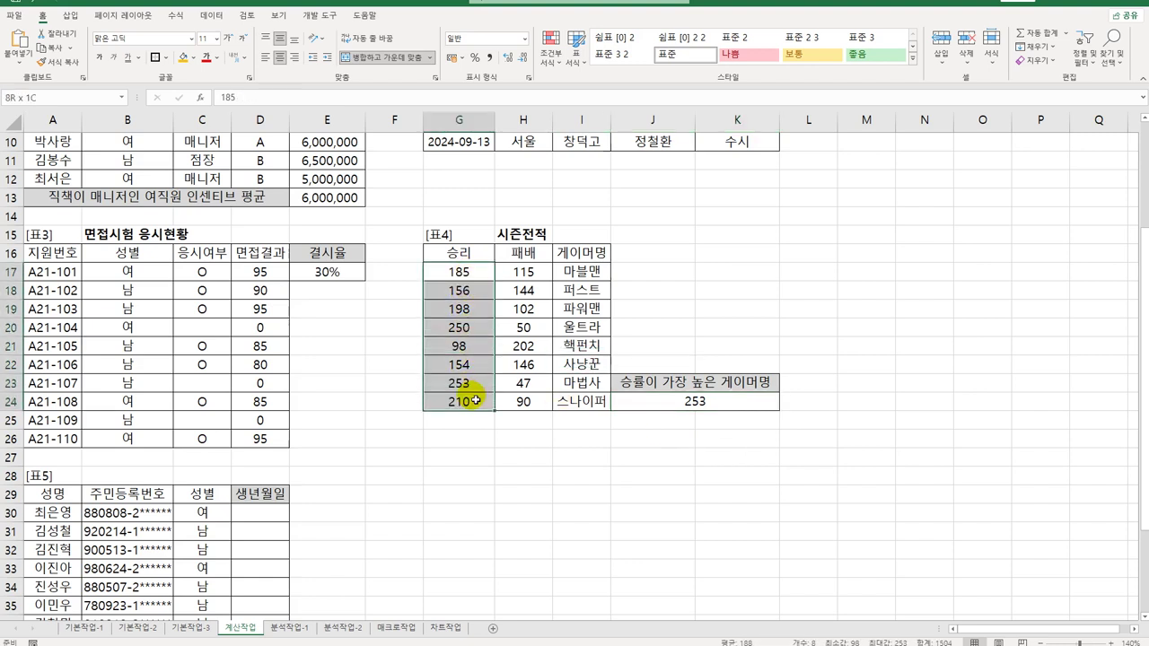
# Wrap the LARGE formula in J24 in a VLOOKUP function so that it serves as the lookup value
pyautogui.click(523, 346)
pyautogui.click(581, 364)
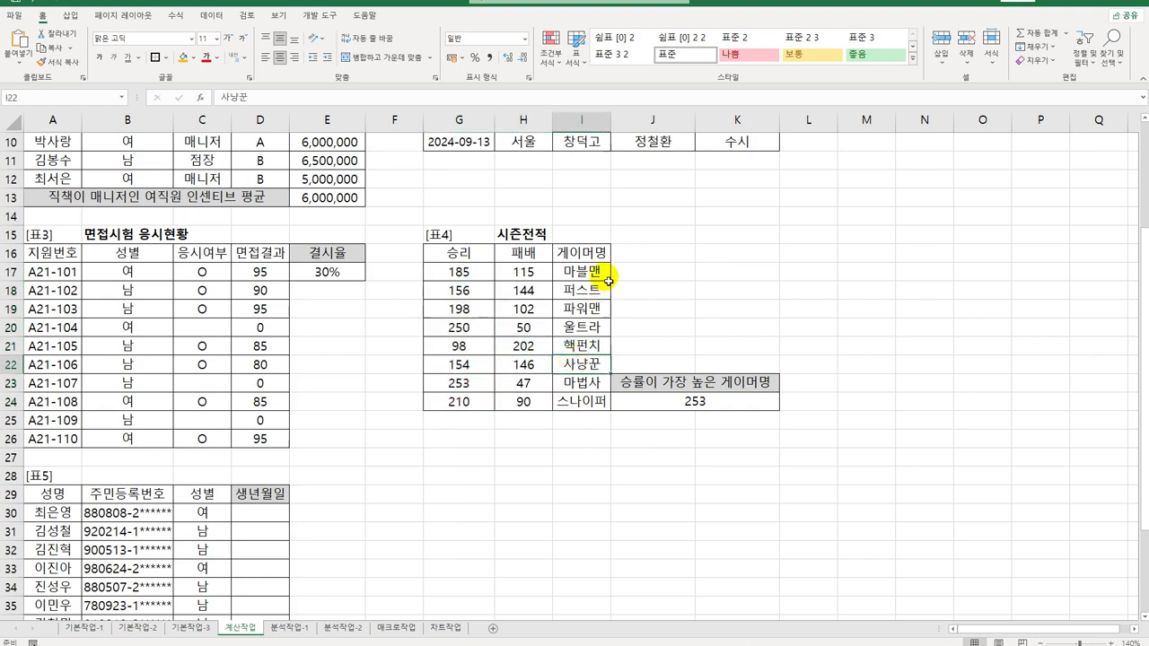
pyautogui.moveTo(608, 281); pyautogui.dragTo(590, 404)
pyautogui.click(706, 406)
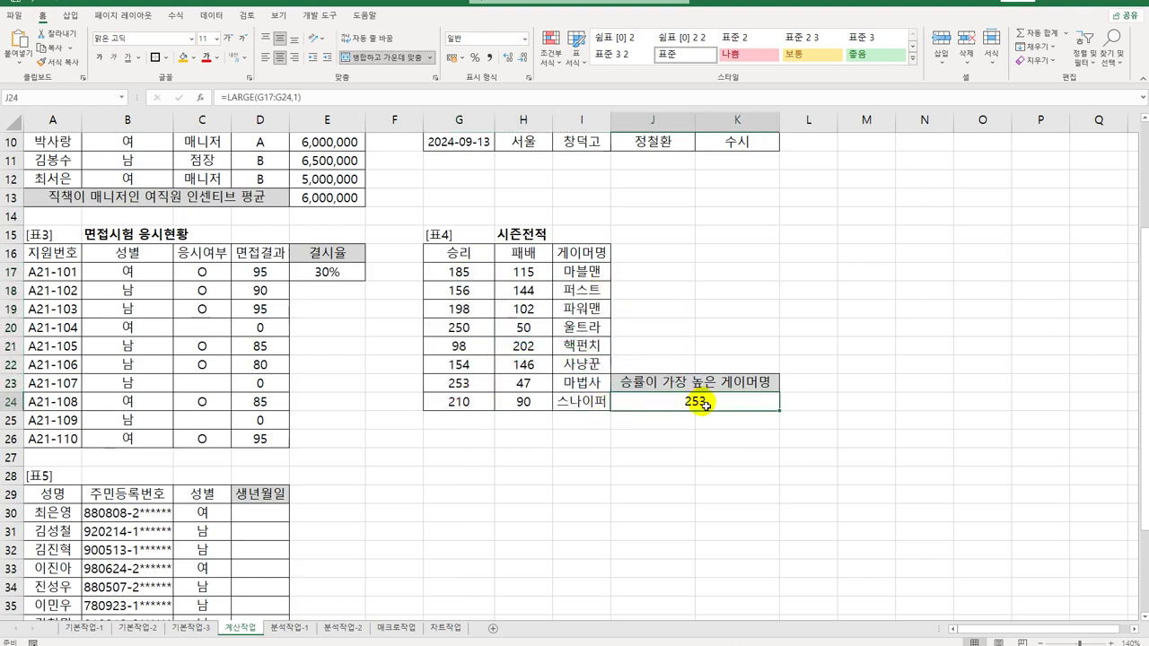
pyautogui.doubleClick(676, 405)
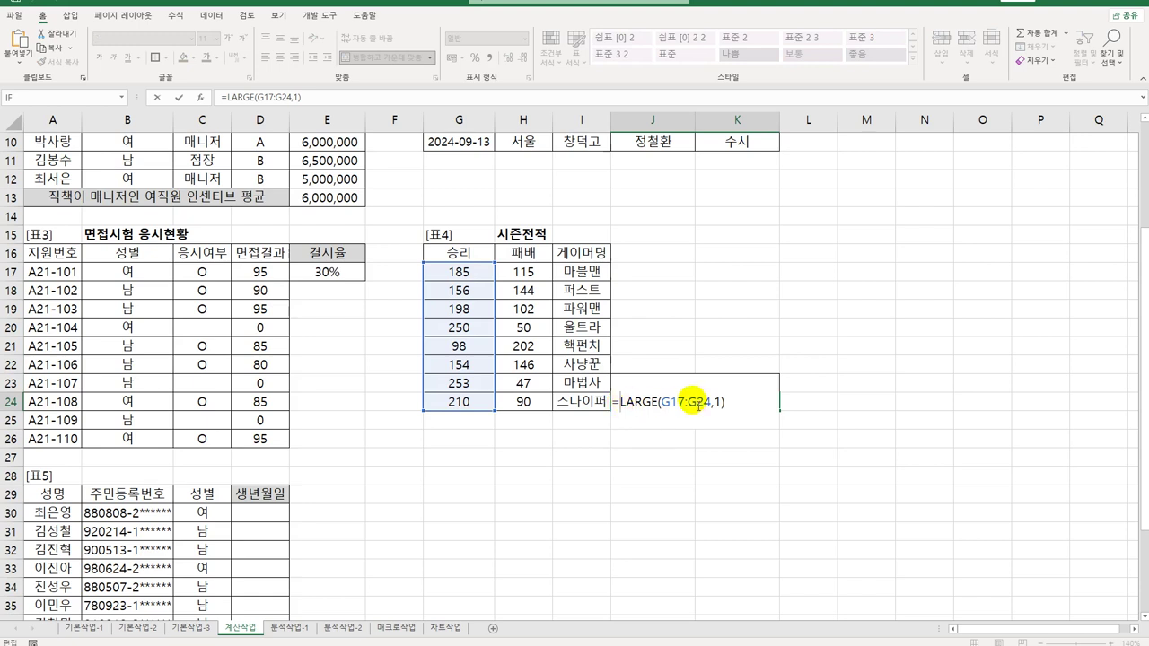
pyautogui.write('VLOOKUP(')
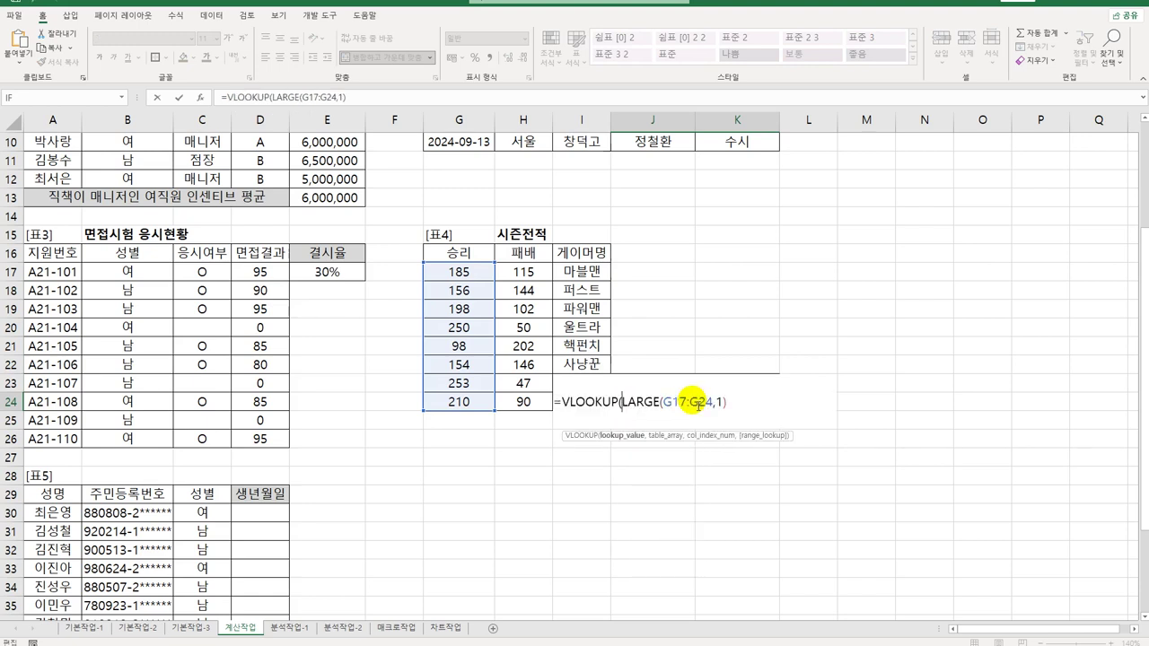
pyautogui.click(742, 404)
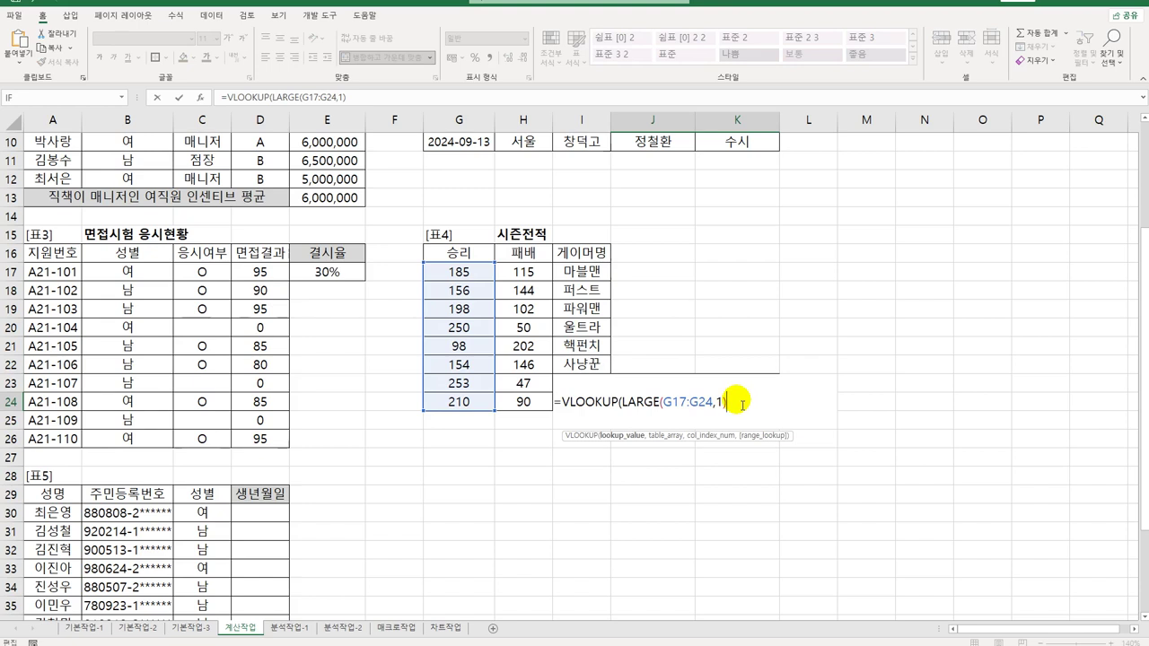
pyautogui.write(',')
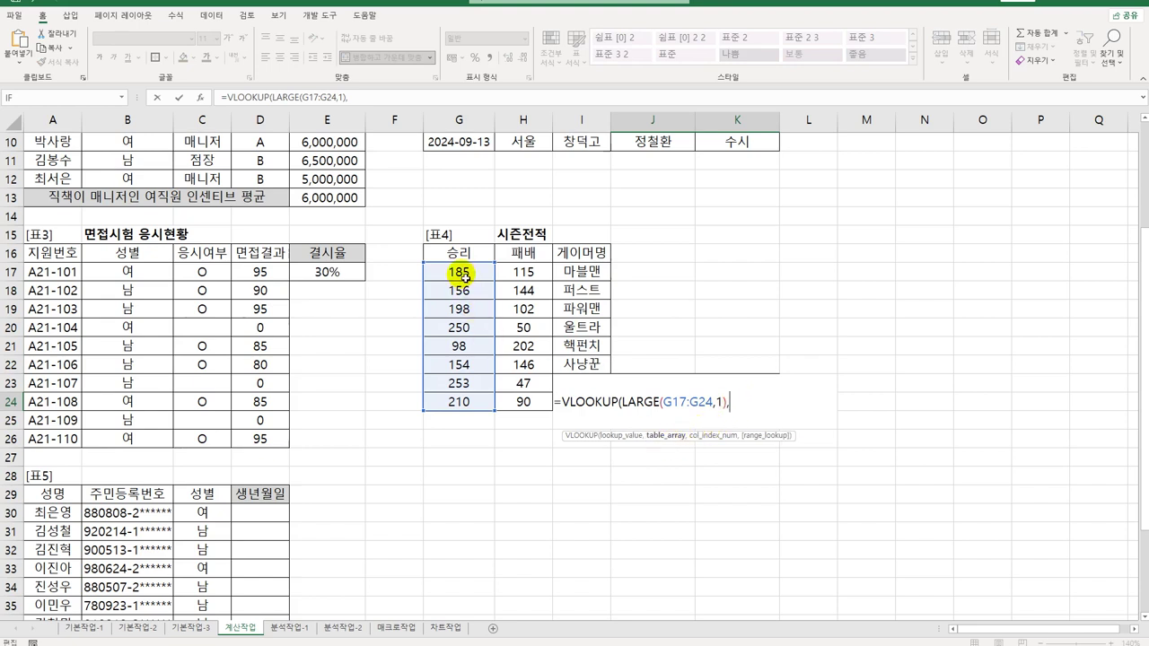
# Complete the VLOOKUP in J24 with table range G17:I24, column index 3 and exact match FALSE, and enter it
pyautogui.moveTo(459, 271); pyautogui.dragTo(568, 406)
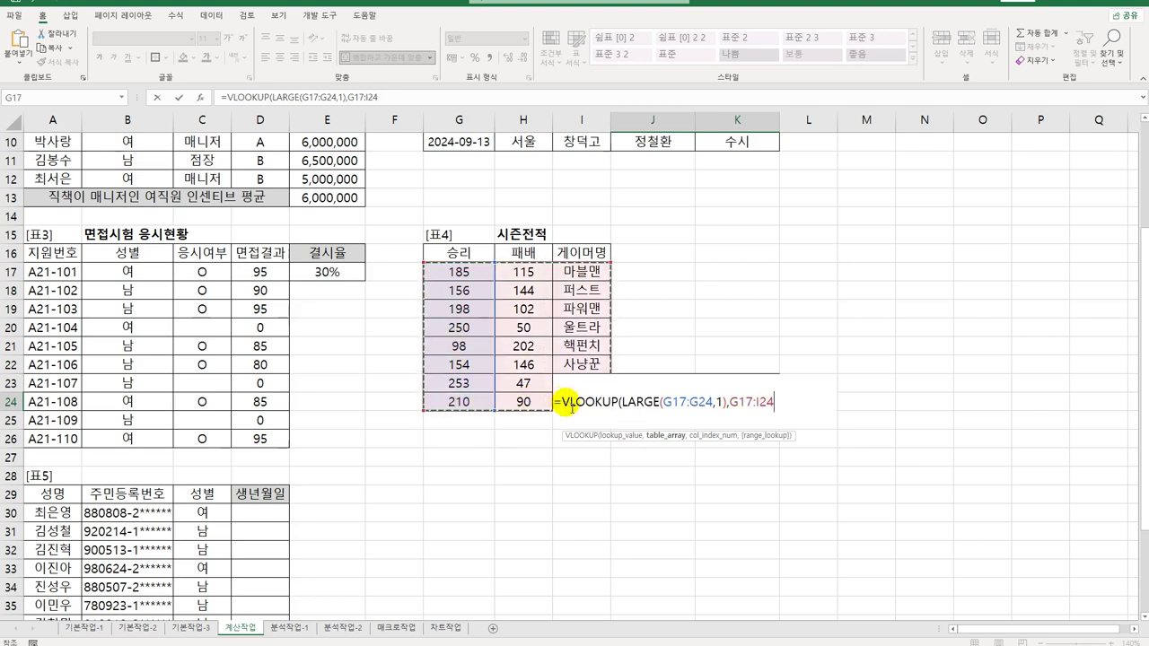
pyautogui.write(',')
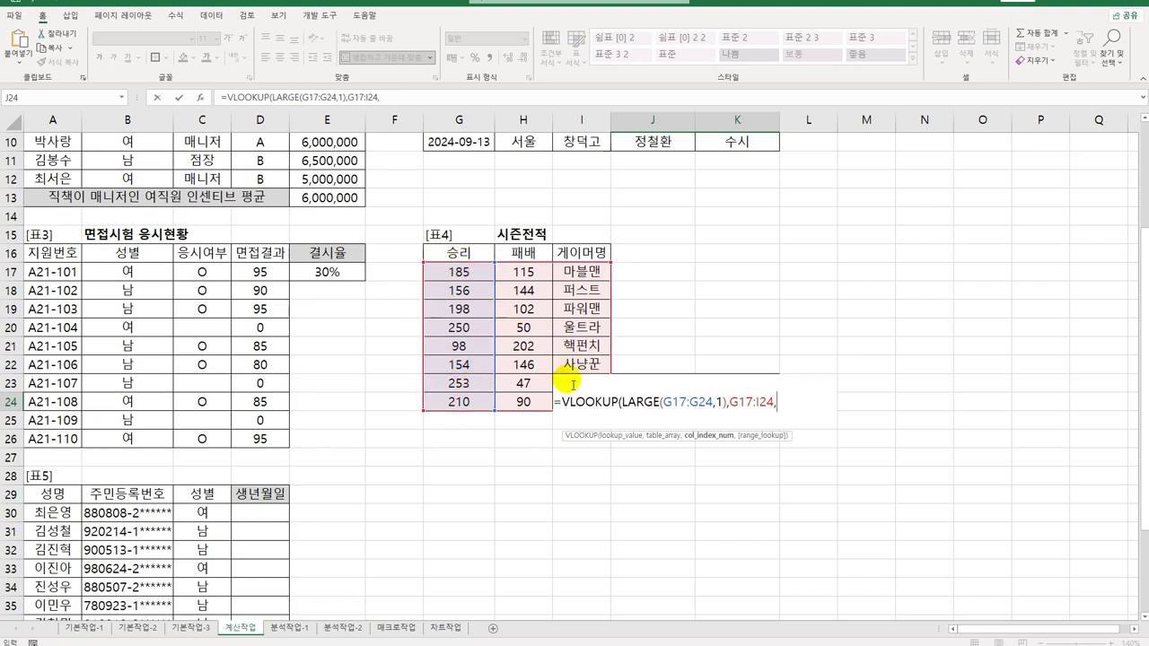
pyautogui.write('3,0')
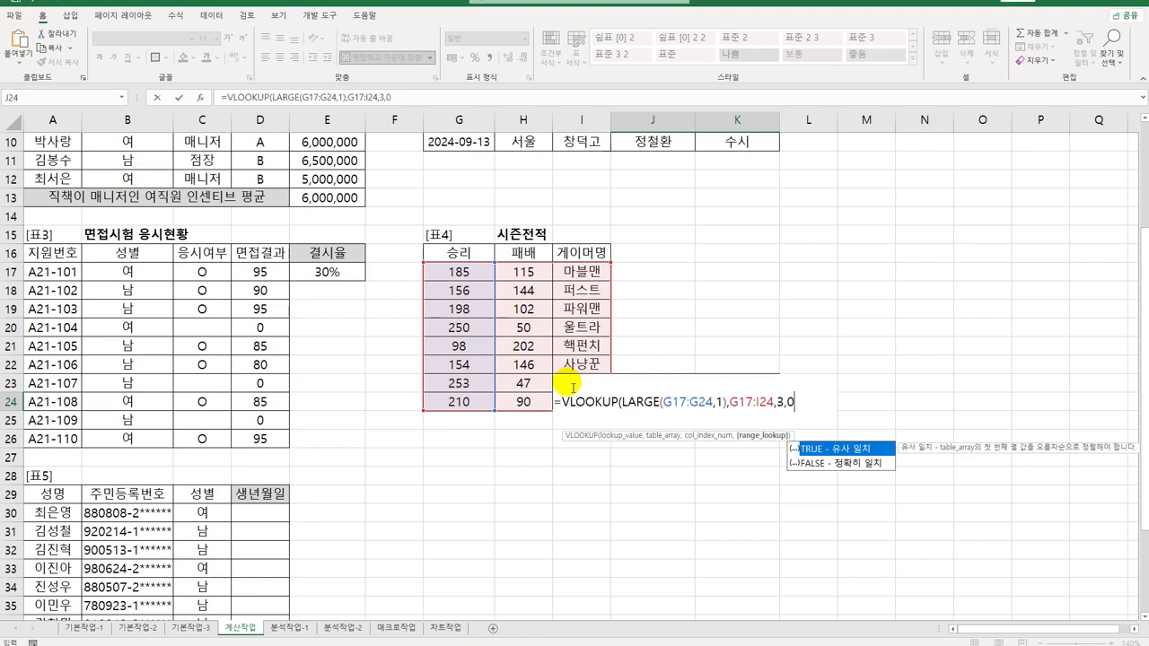
pyautogui.doubleClick(813, 463)
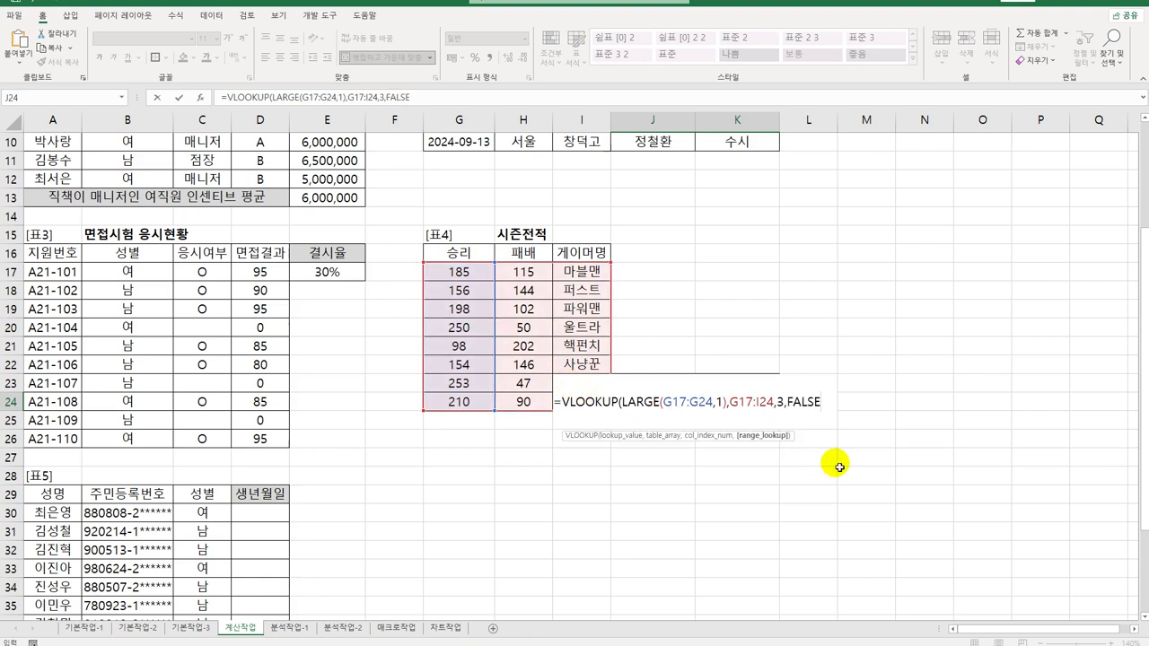
pyautogui.write(')')
pyautogui.press('Return')
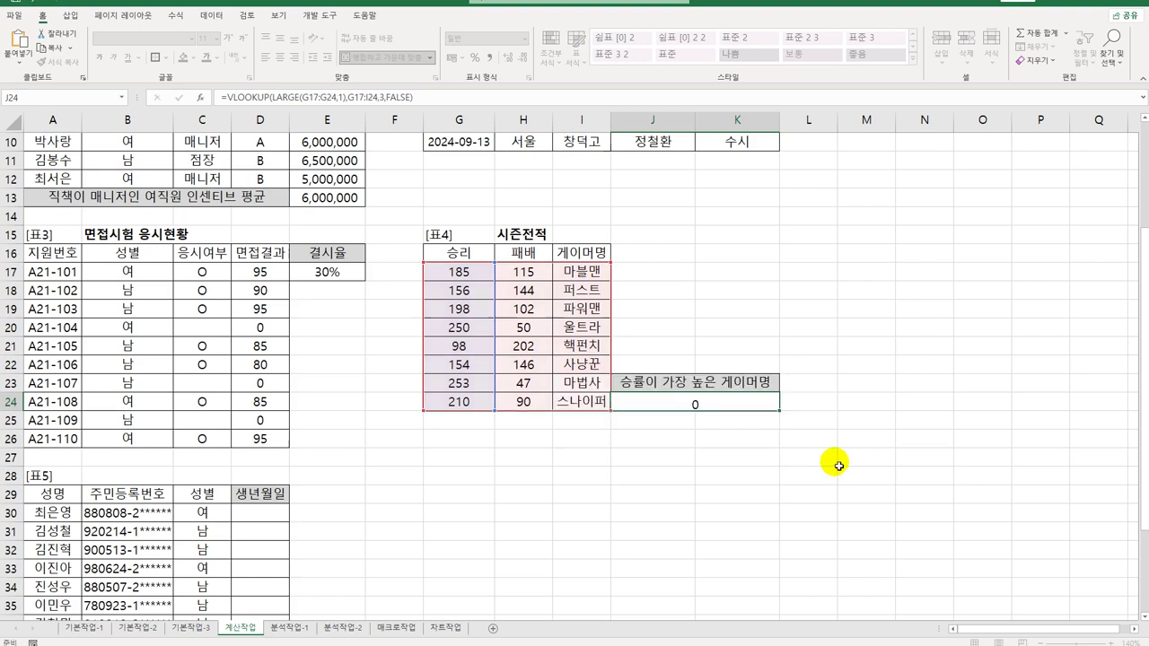
pyautogui.click(745, 407)
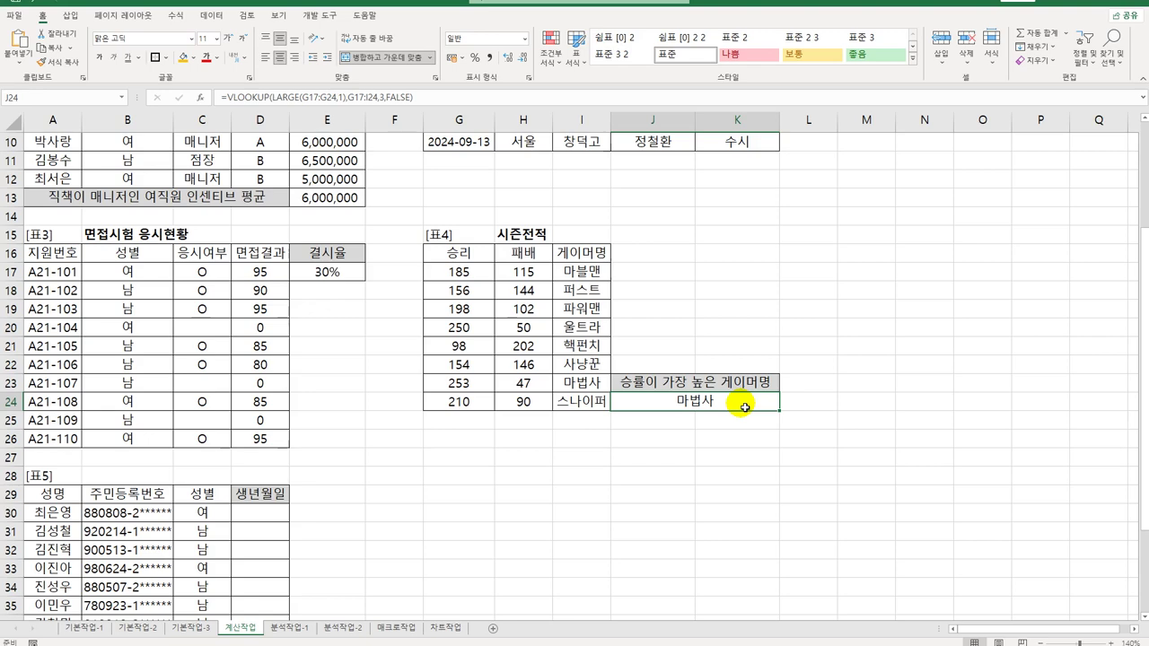
# Enter =SEARCH("-",B30) in the first 생년월일 cell D30 of 표5 and fill it down through D39
pyautogui.click(270, 513)
pyautogui.scroll(-6, 270, 516)
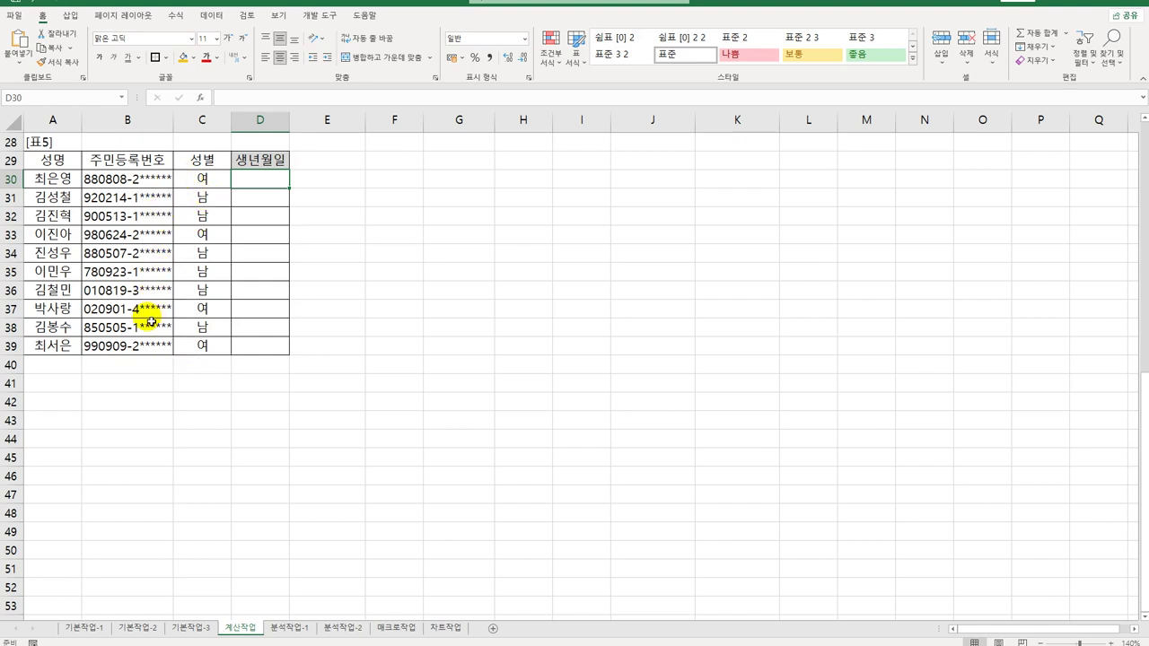
pyautogui.write('=')
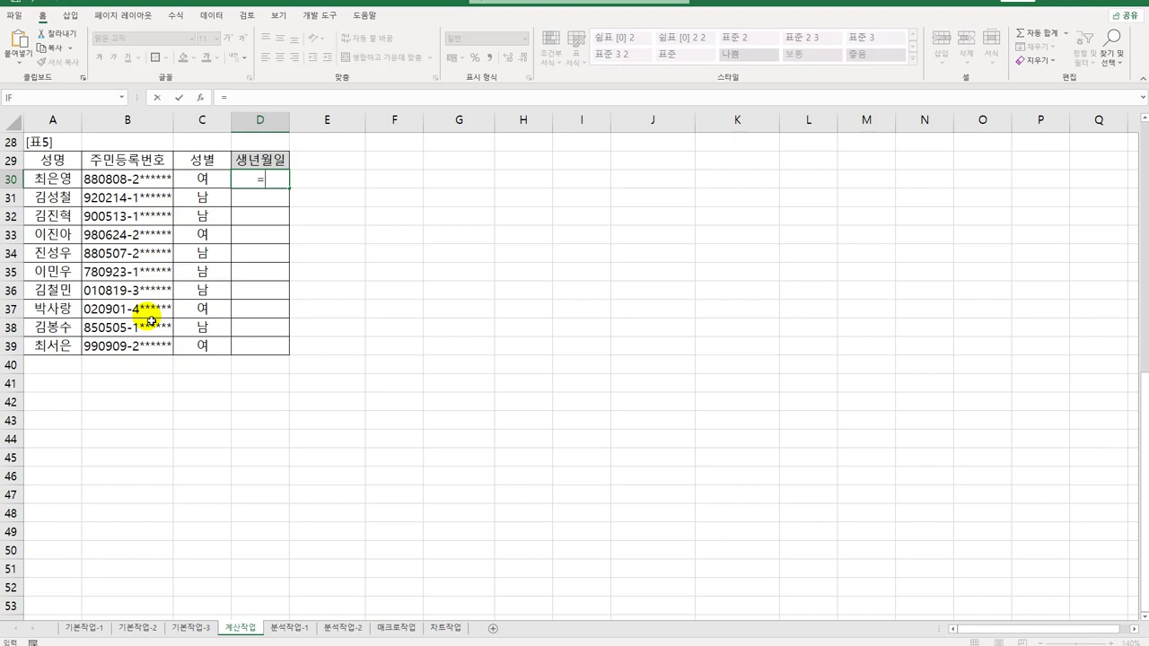
pyautogui.write('e')
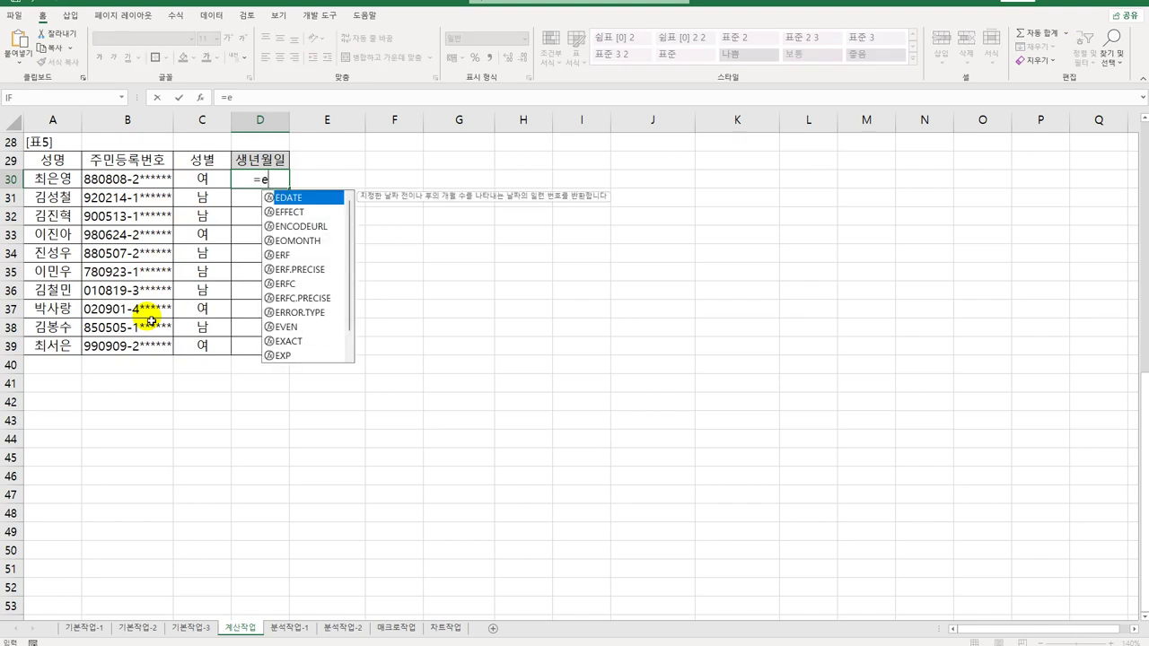
pyautogui.press('BackSpace')
pyautogui.write('s')
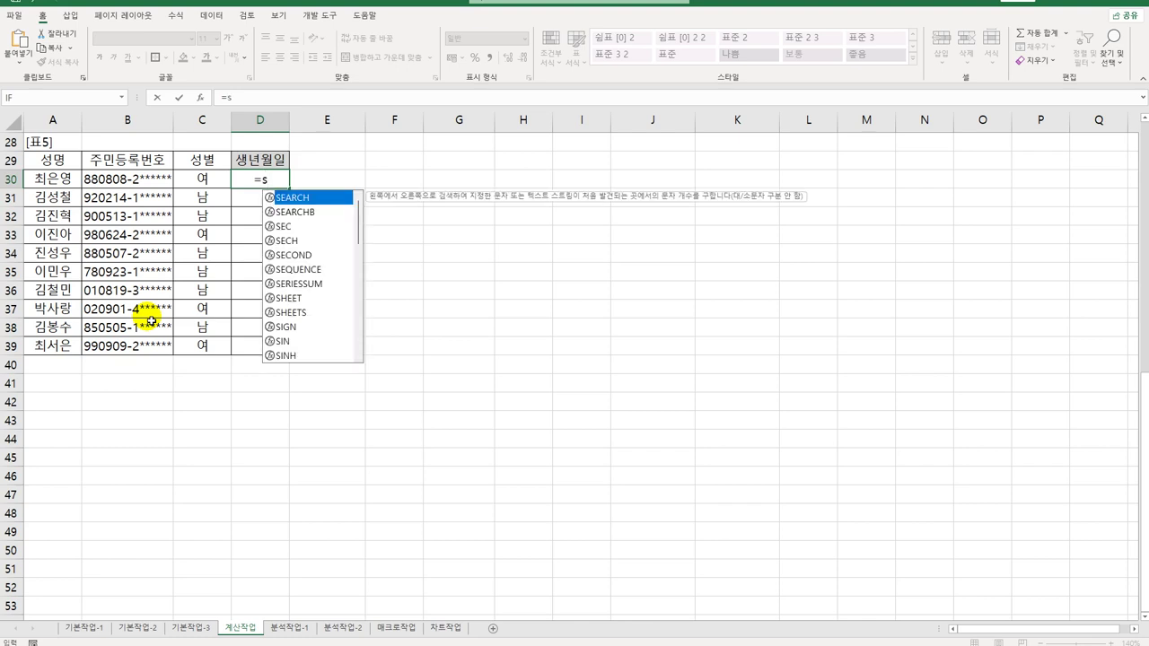
pyautogui.press('Tab')
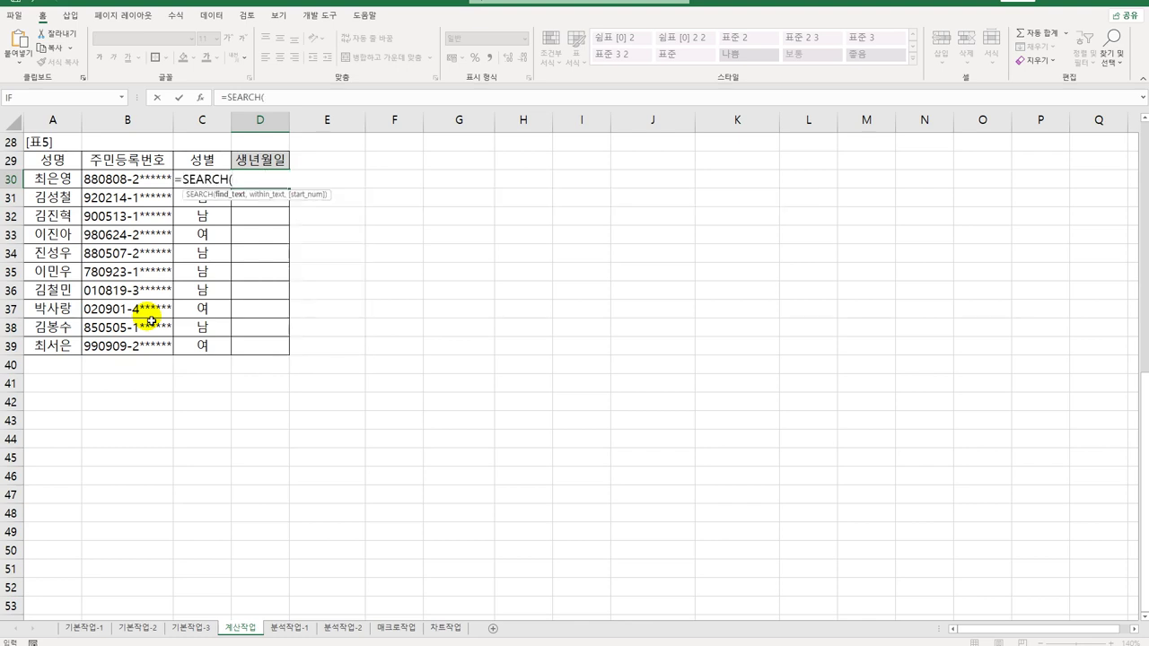
pyautogui.write('"-",')
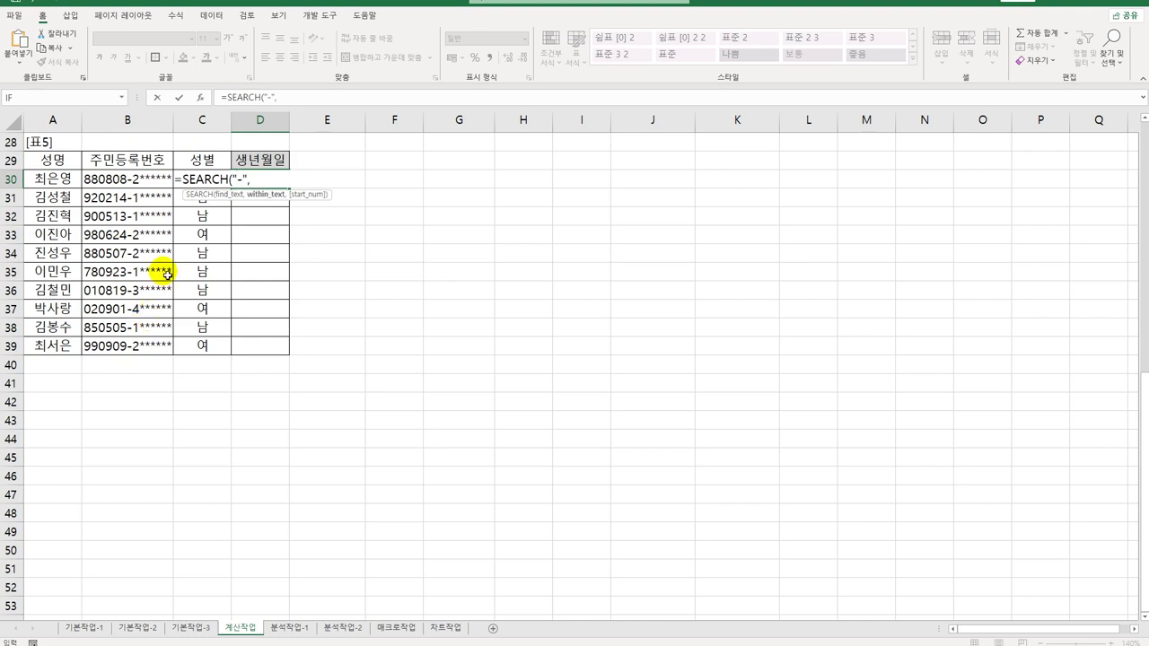
pyautogui.click(155, 182)
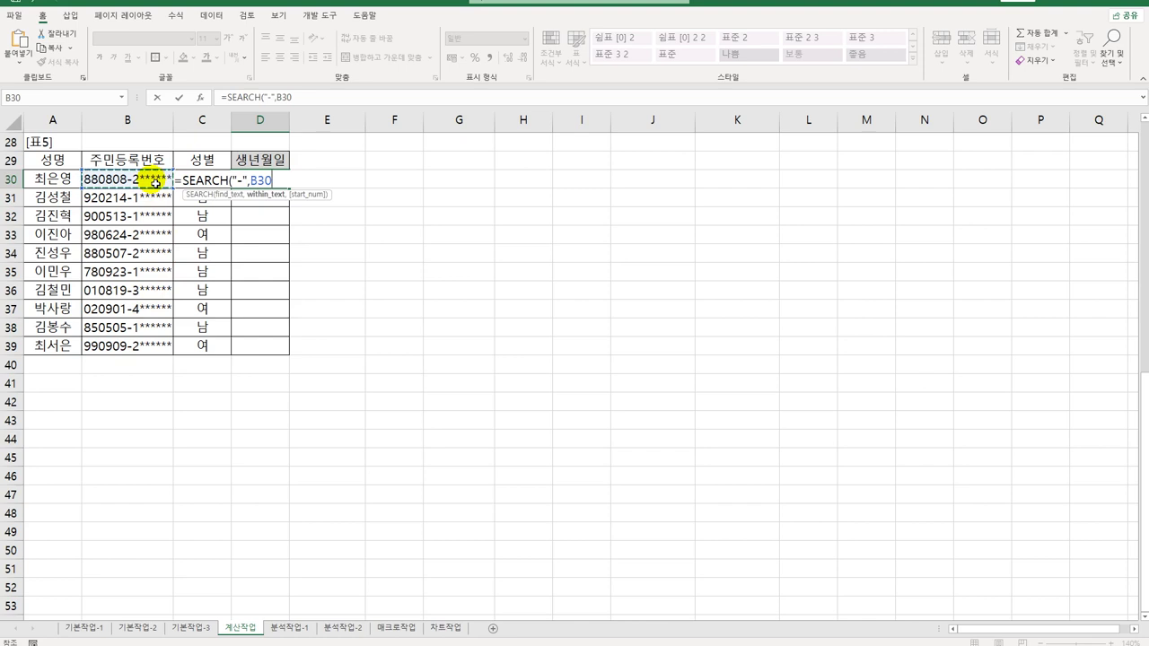
pyautogui.write(')')
pyautogui.press('Return')
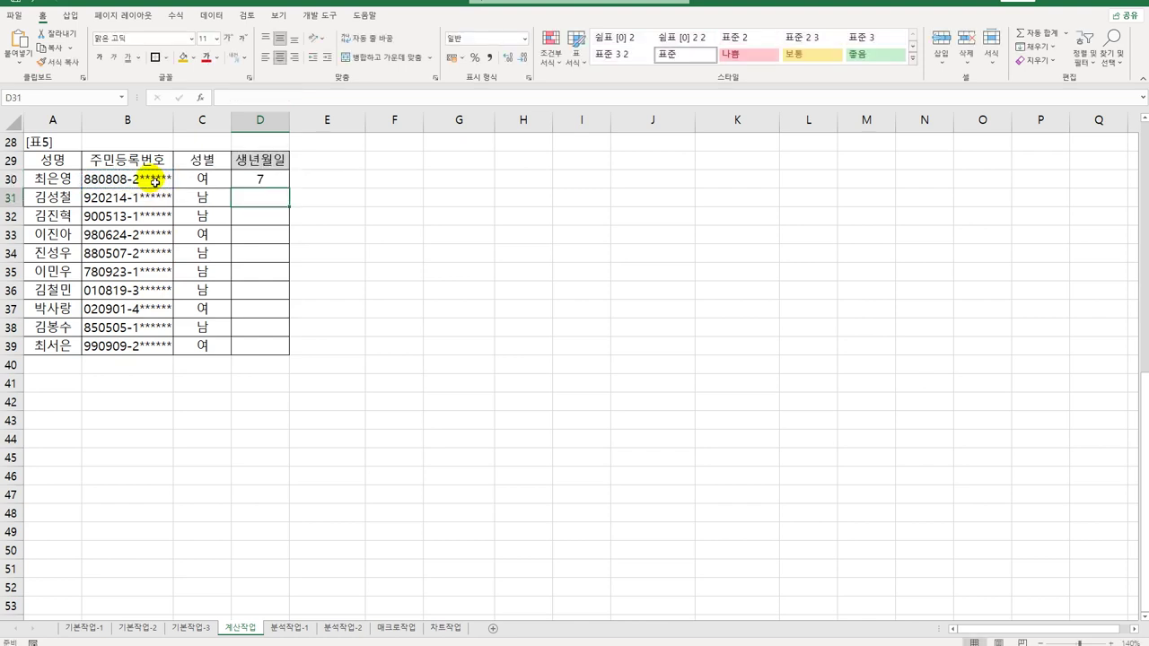
pyautogui.click(263, 180)
pyautogui.moveTo(293, 191); pyautogui.dragTo(279, 359)
# Wrap the SEARCH formula in D30 in MID, with B30 as the text and 1 as the start position
pyautogui.doubleClick(264, 184)
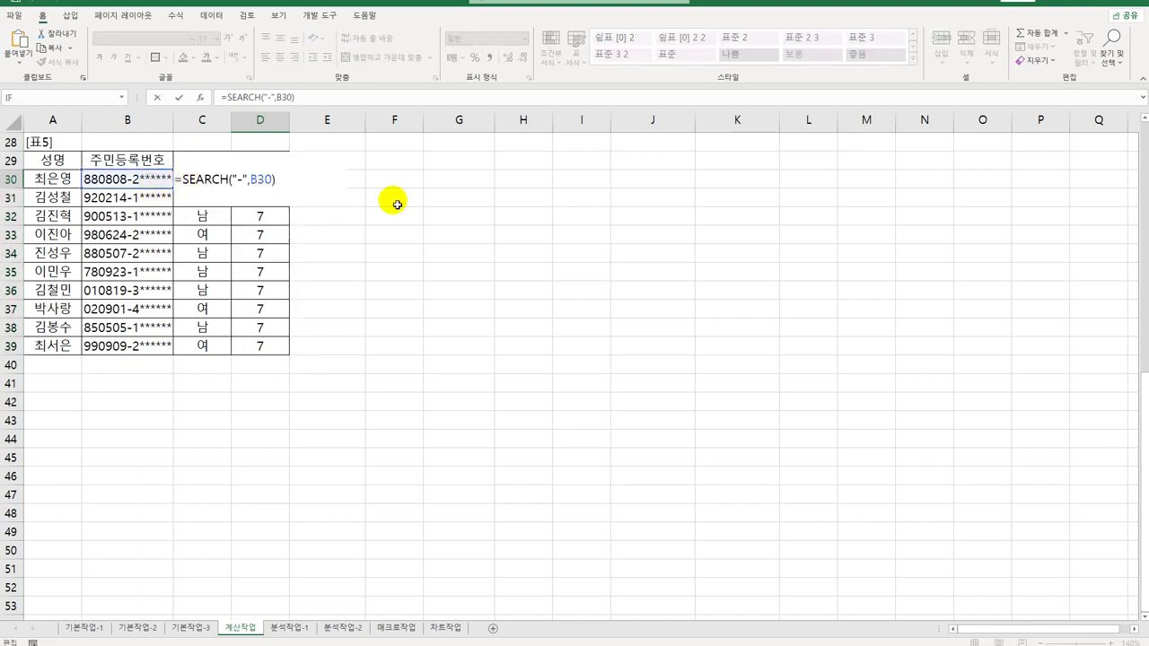
pyautogui.write('mid(')
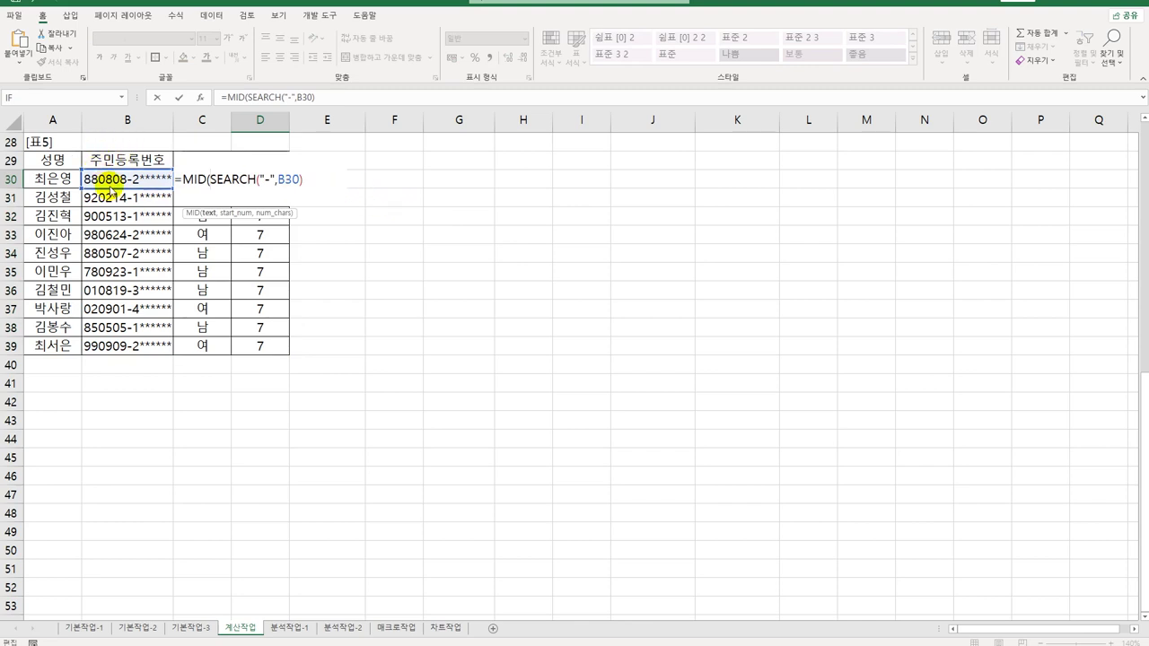
pyautogui.click(113, 185)
pyautogui.write(',')
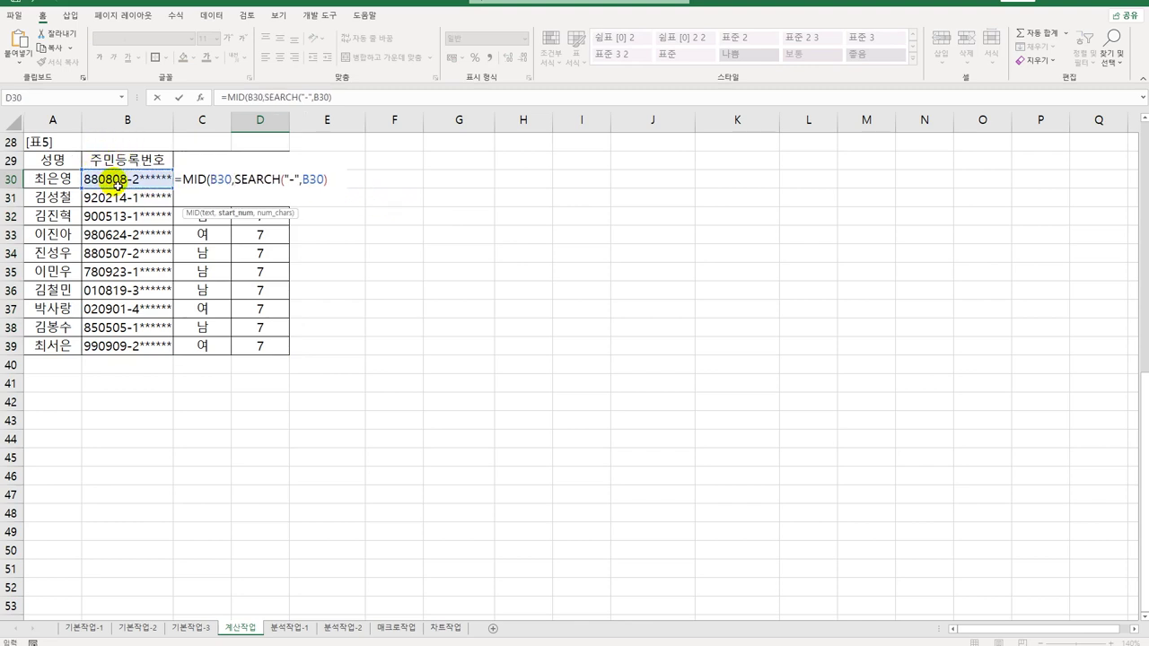
pyautogui.write('1')
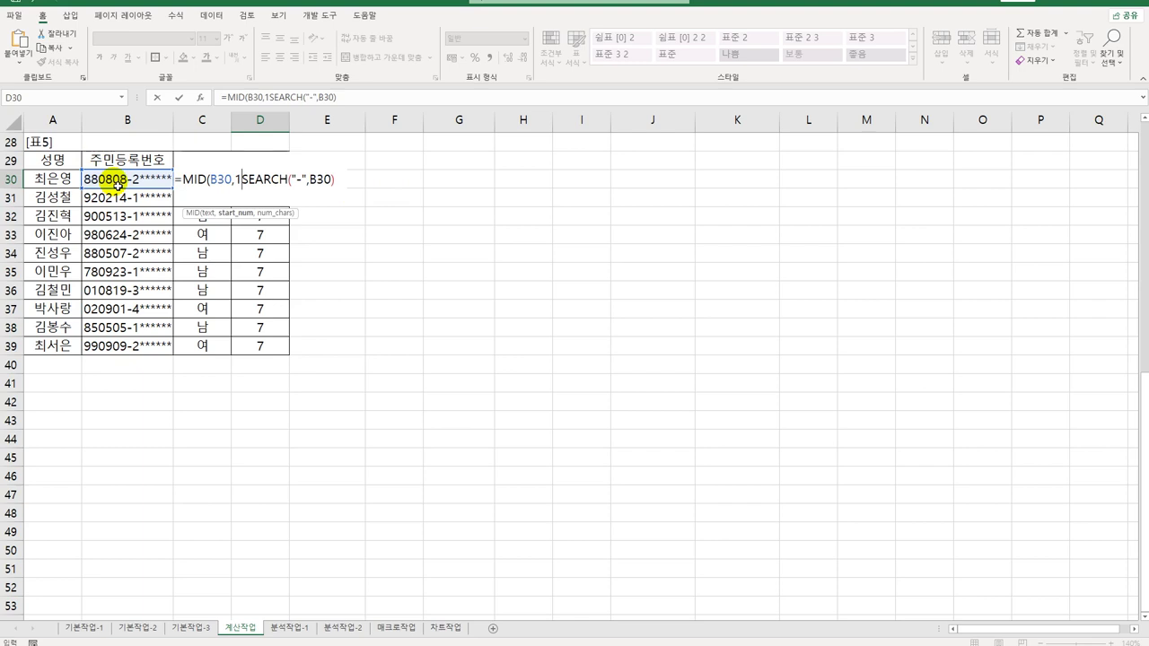
pyautogui.write(',')
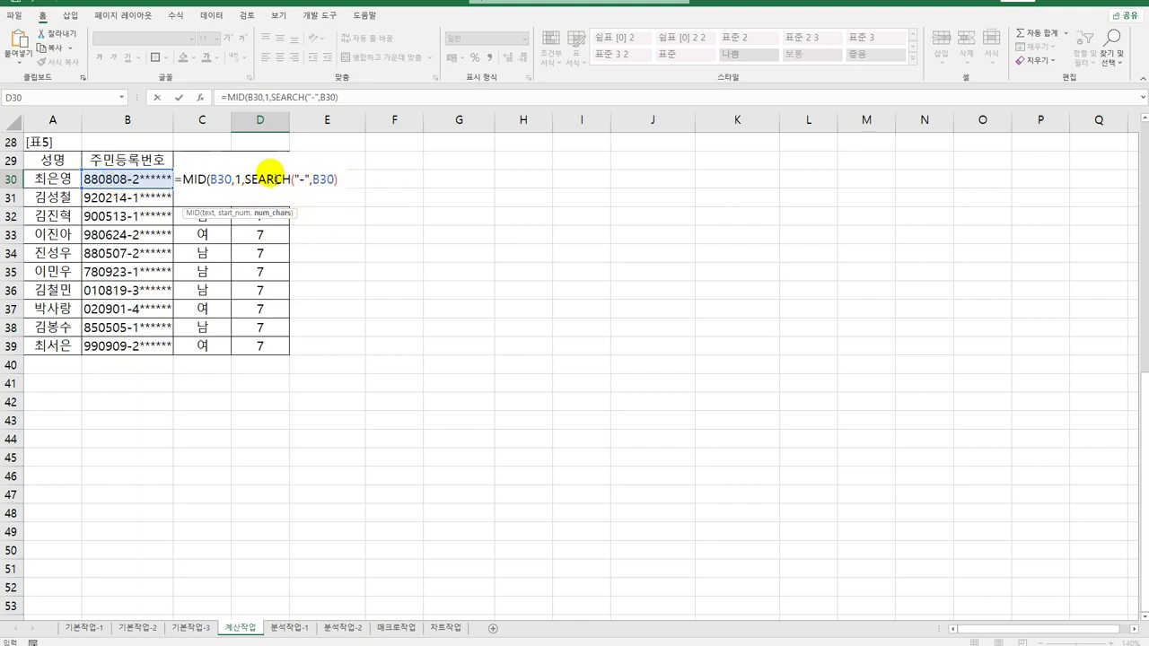
# Subtract 1 from the SEARCH result in D30, close and enter the MID formula, and fill it down through D39
pyautogui.click(344, 196)
pyautogui.write('-1')
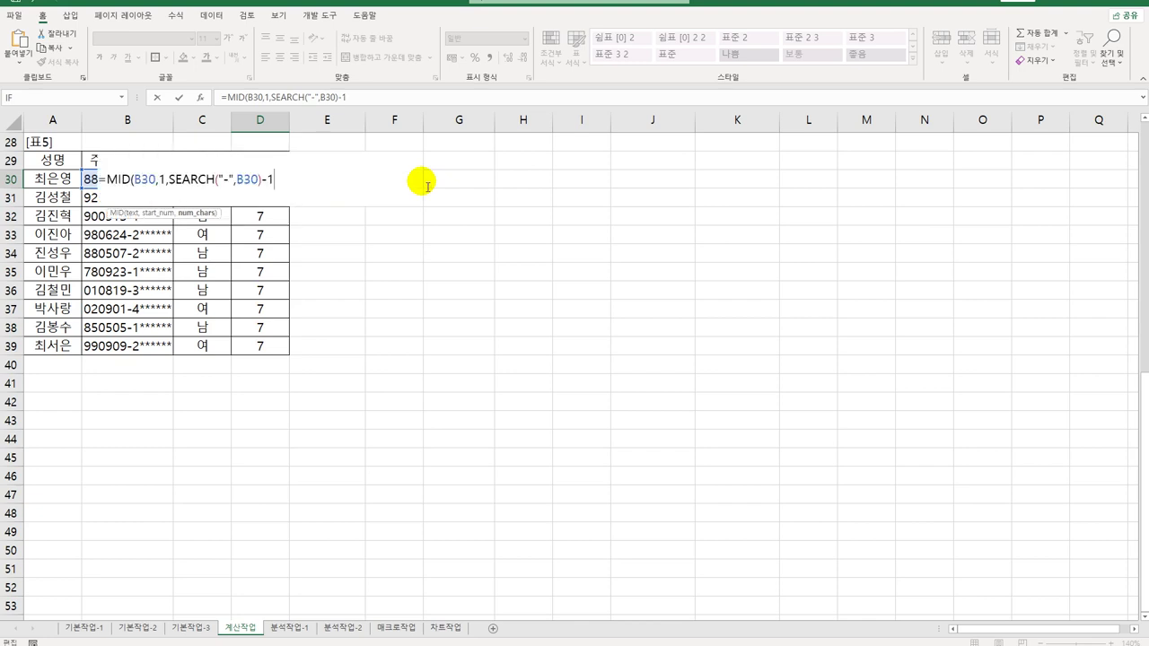
pyautogui.write(')')
pyautogui.hotkey('ctrl', 'Return')
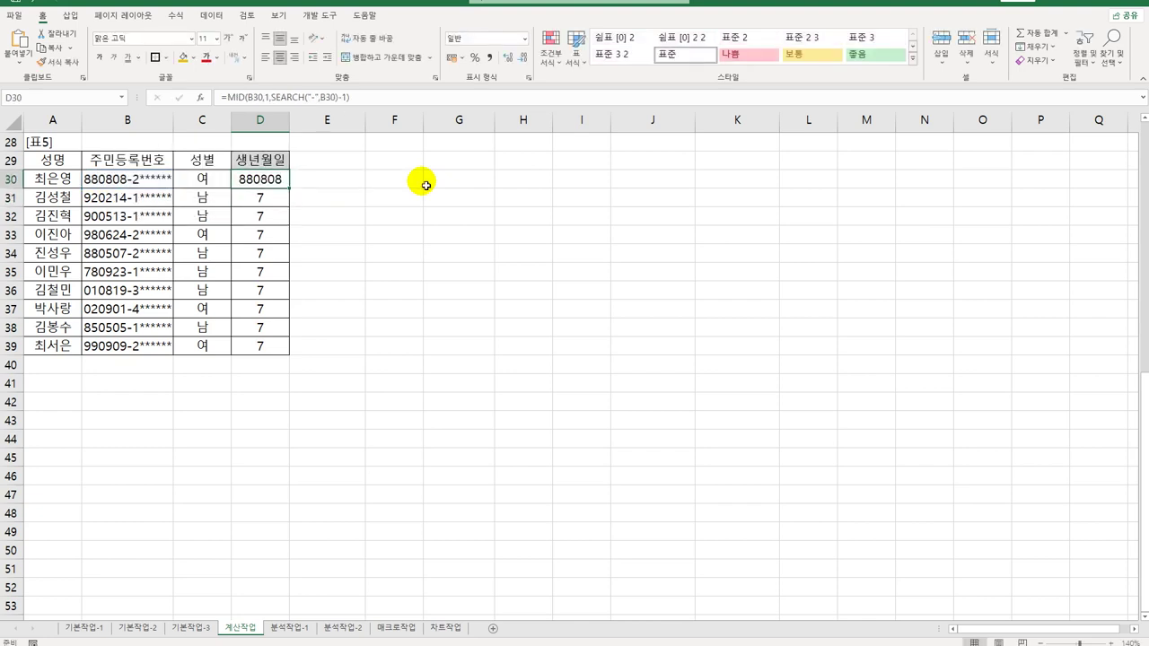
pyautogui.moveTo(289, 186); pyautogui.dragTo(291, 353)
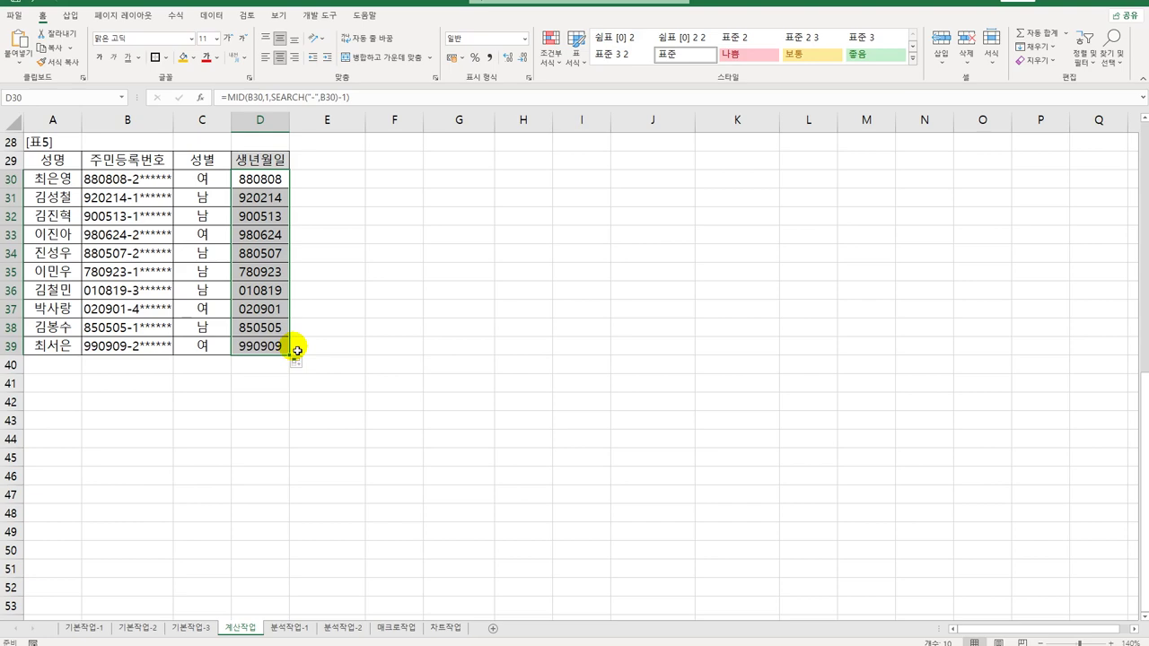
# On the 분석작업-1 sheet, start a Consolidate into the 표4 range F9:H16 and add the 표1 range B2:D6 as a reference
pyautogui.scroll(9, 296, 351)
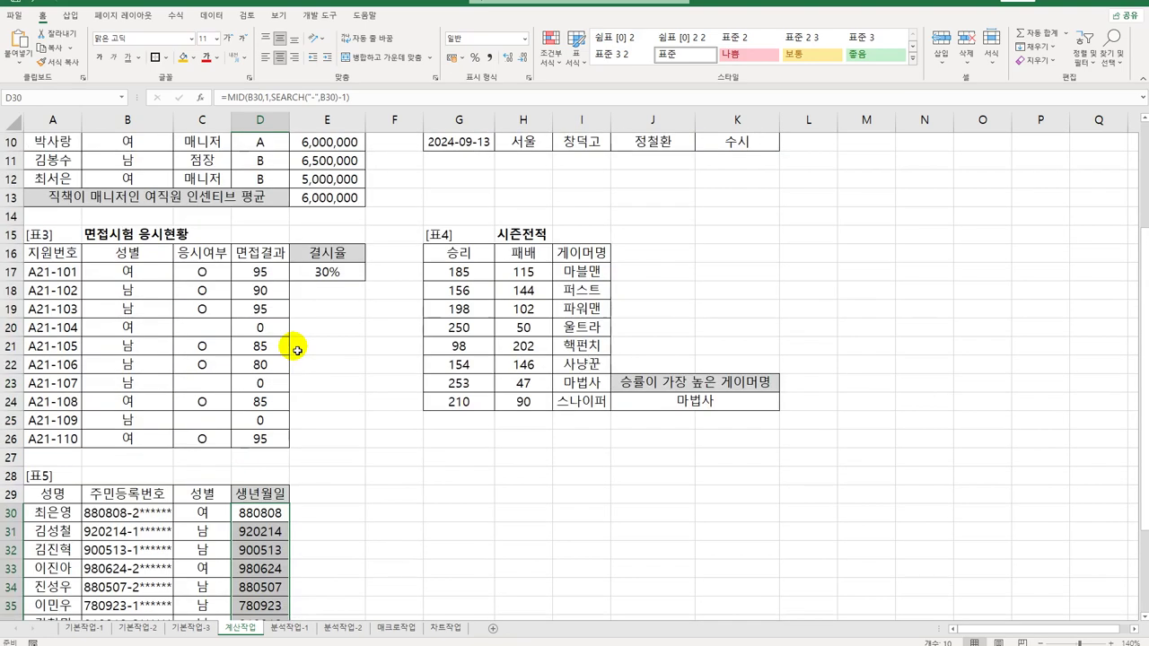
pyautogui.click(290, 627)
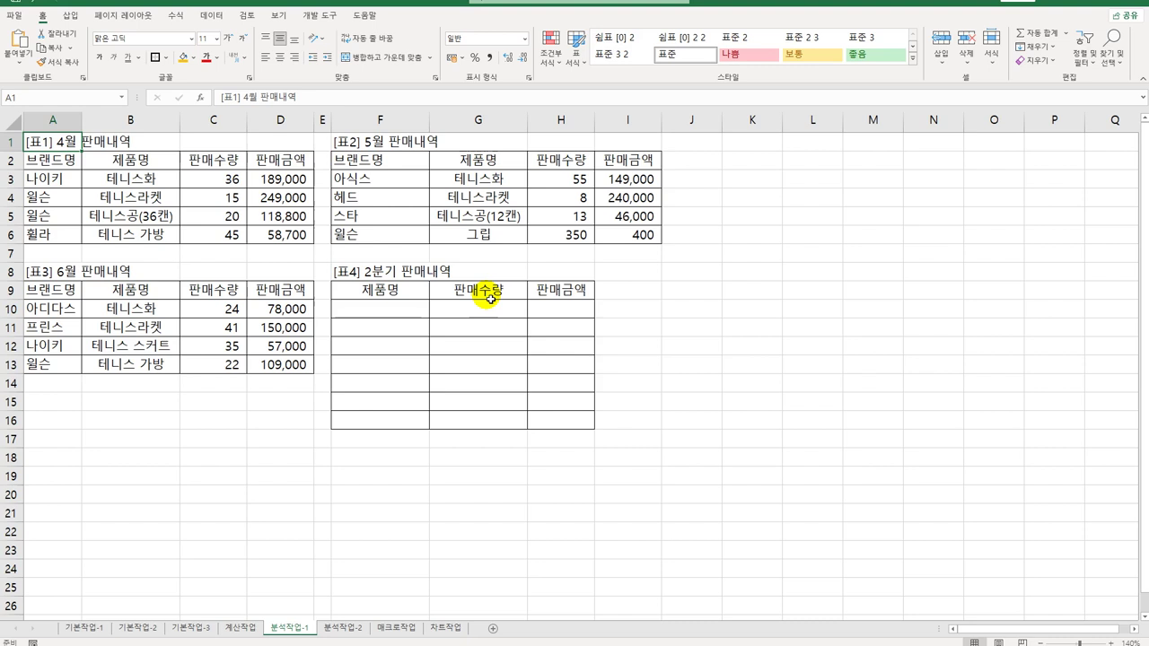
pyautogui.moveTo(419, 299); pyautogui.dragTo(577, 436)
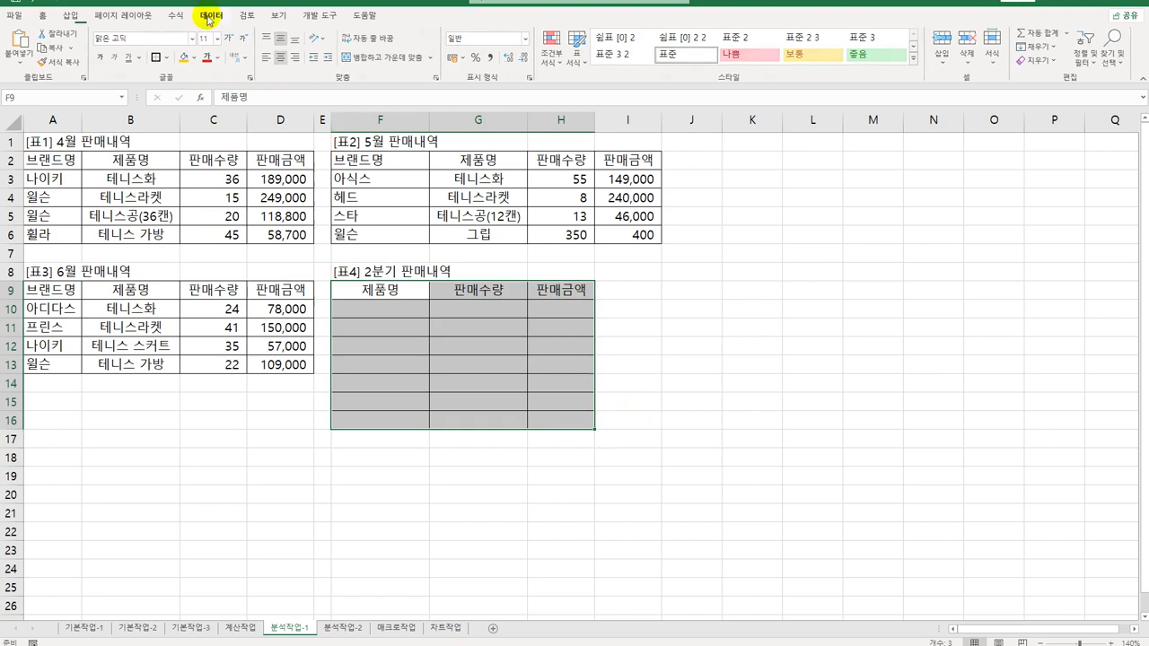
pyautogui.click(207, 16)
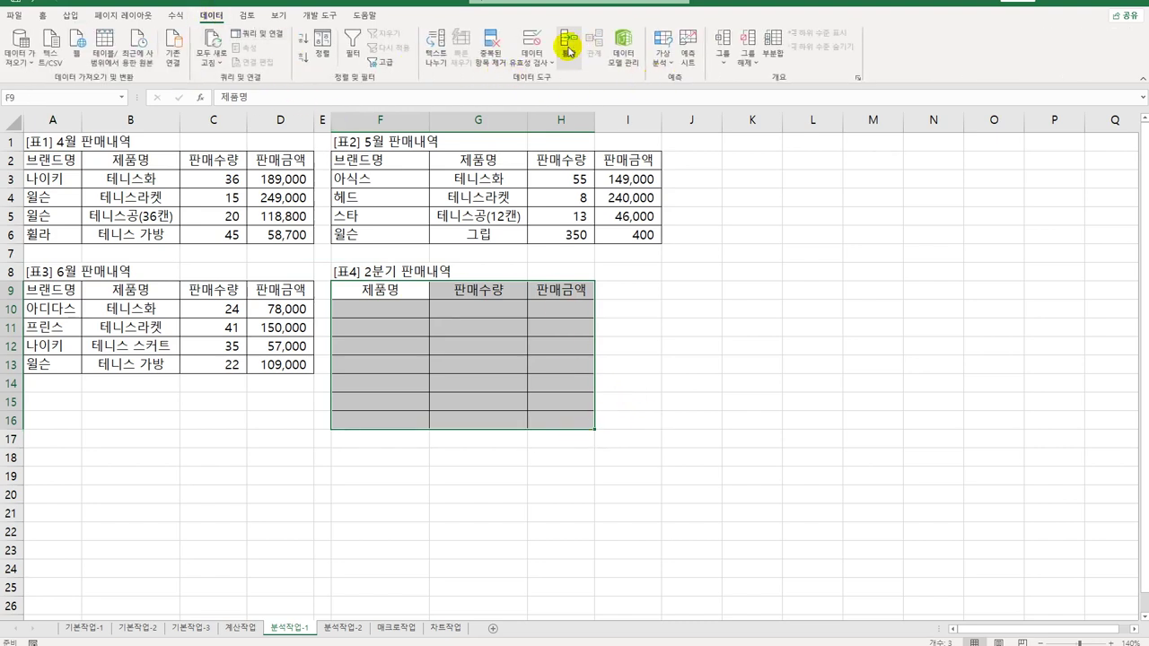
pyautogui.click(568, 52)
pyautogui.moveTo(733, 190); pyautogui.dragTo(801, 186)
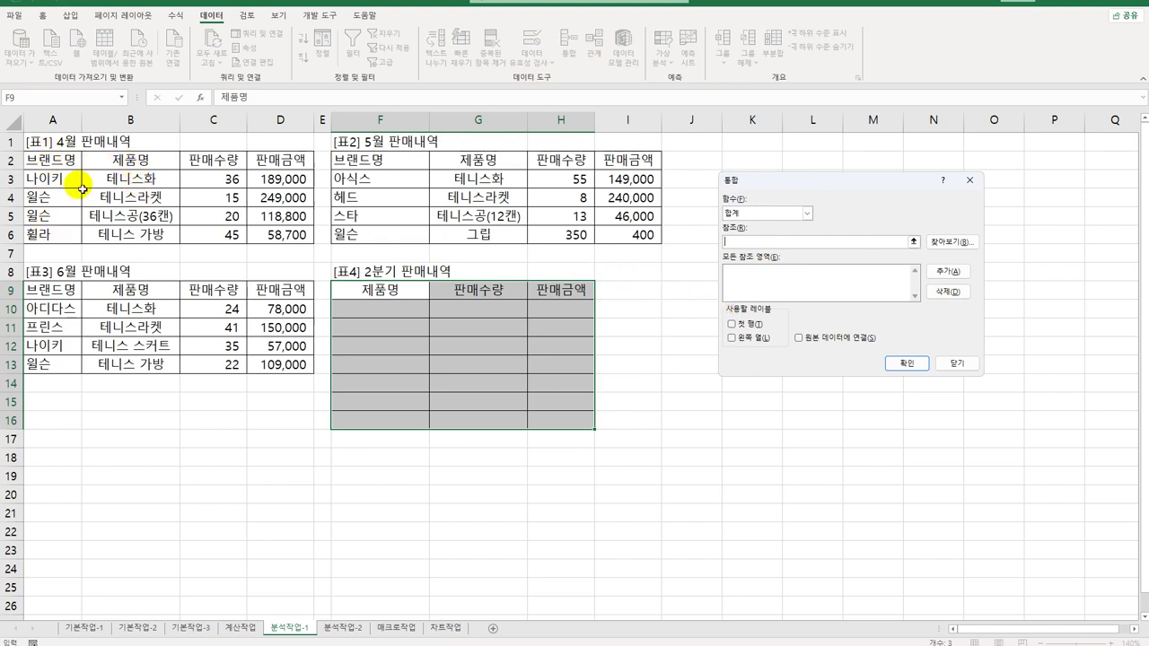
pyautogui.moveTo(104, 158); pyautogui.dragTo(267, 239)
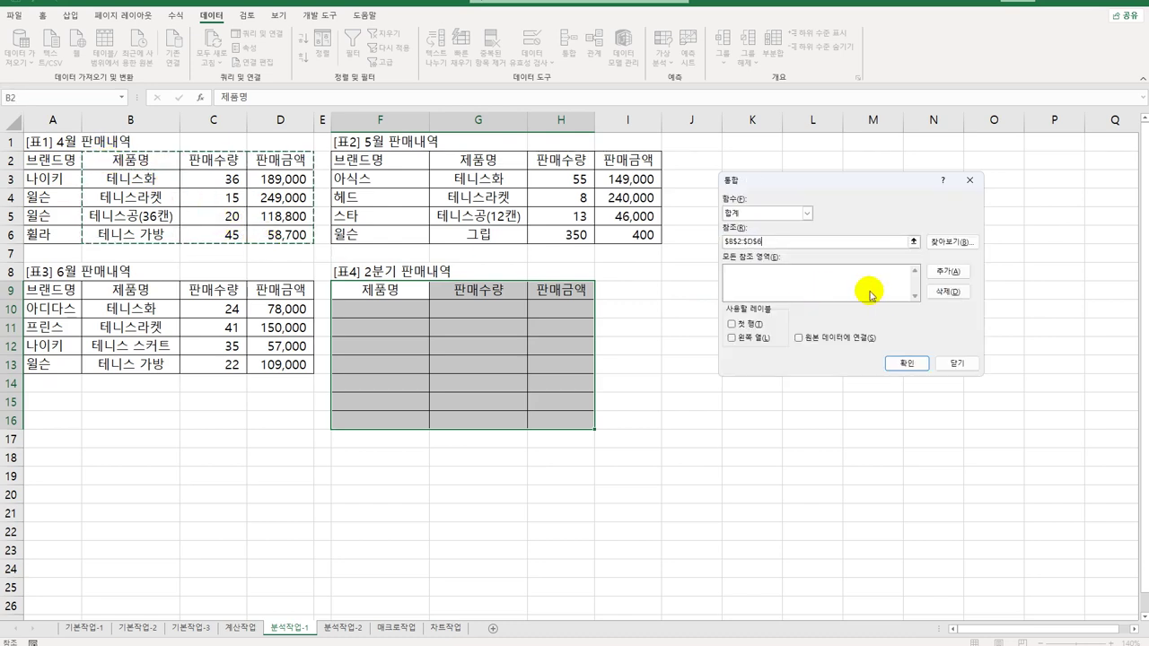
pyautogui.click(948, 271)
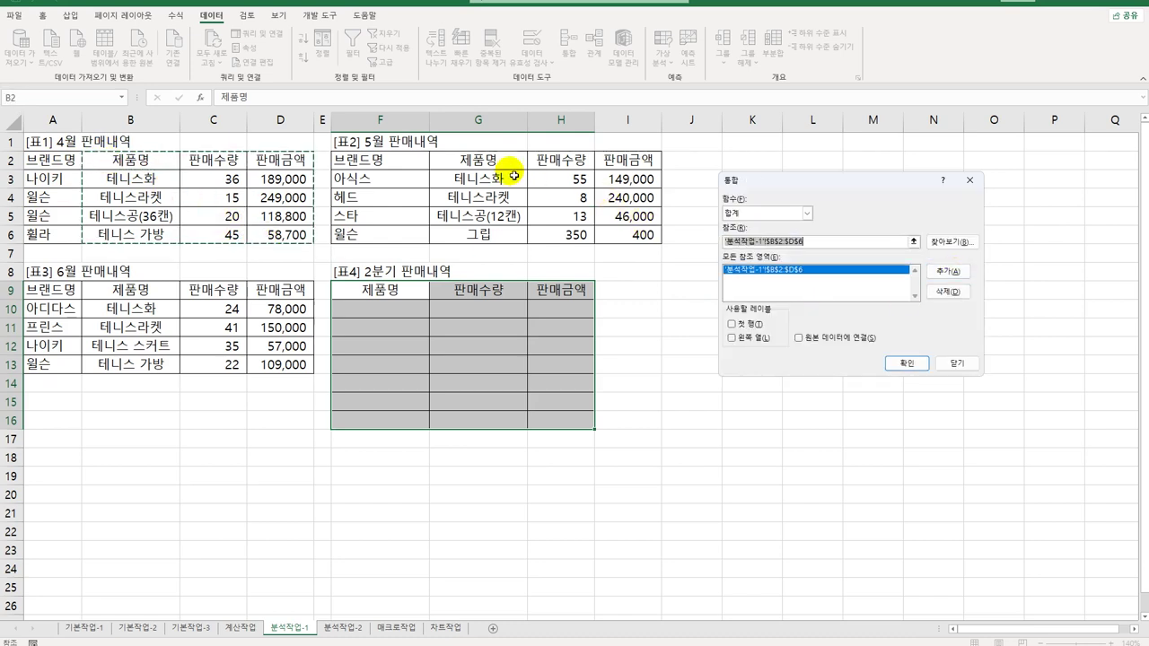
# Add the 표2 range G2:I6 and the 표3 range B9:D13 as further consolidation references
pyautogui.moveTo(500, 161); pyautogui.dragTo(498, 243)
pyautogui.moveTo(617, 242); pyautogui.dragTo(616, 241)
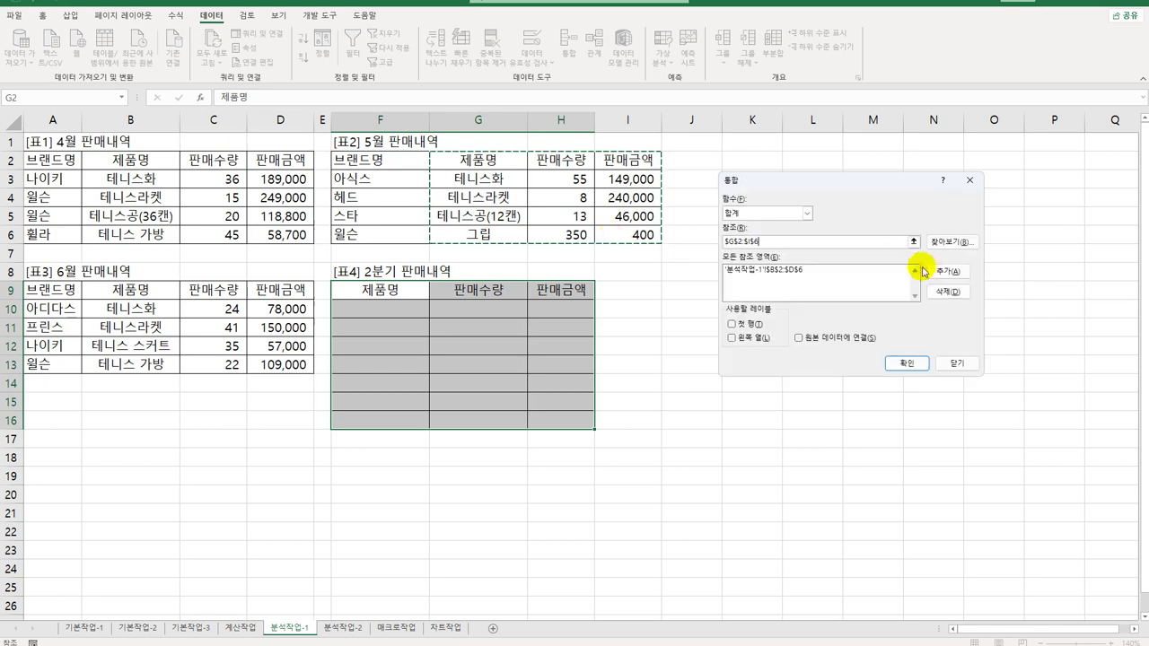
pyautogui.click(947, 270)
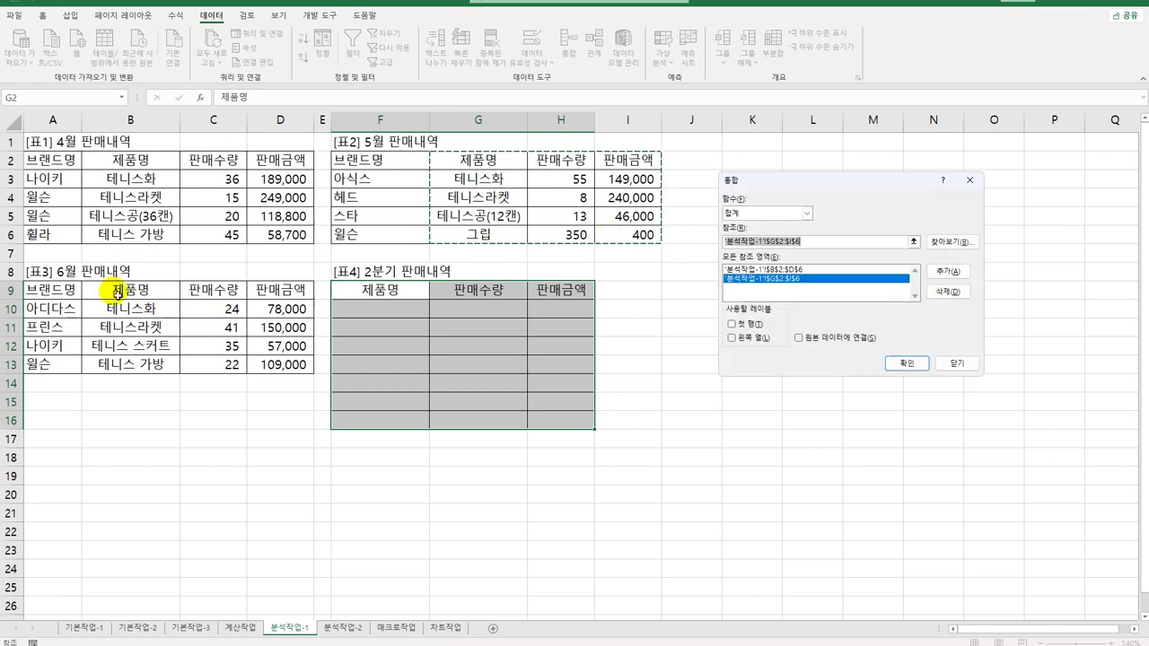
pyautogui.moveTo(121, 287); pyautogui.dragTo(255, 361)
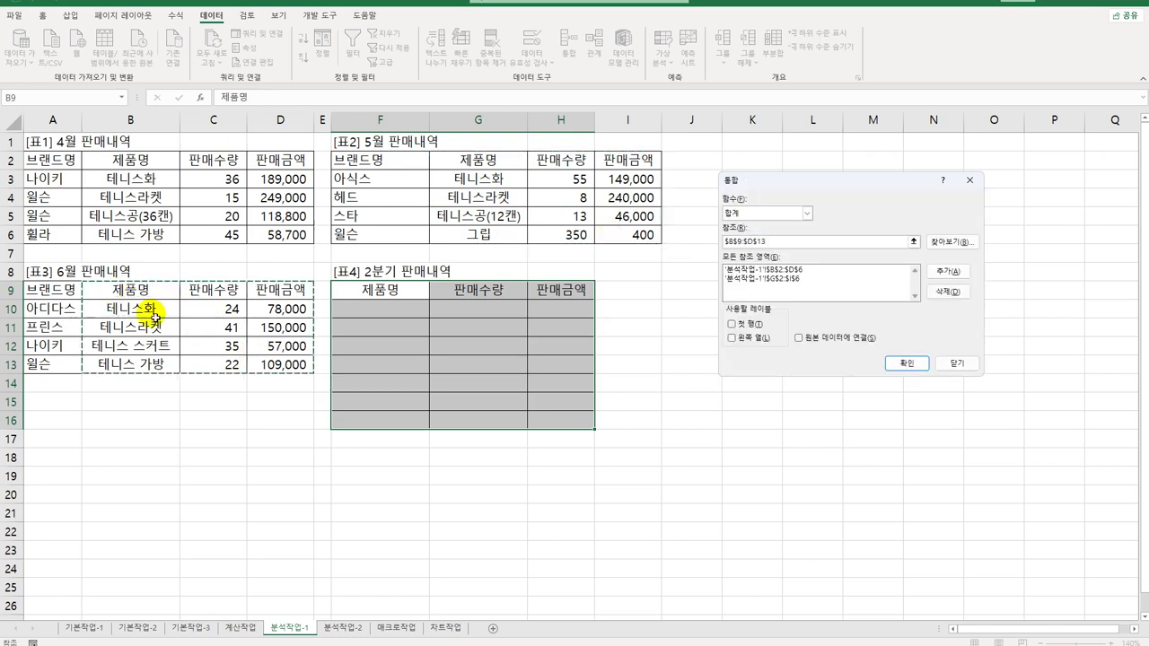
pyautogui.click(948, 271)
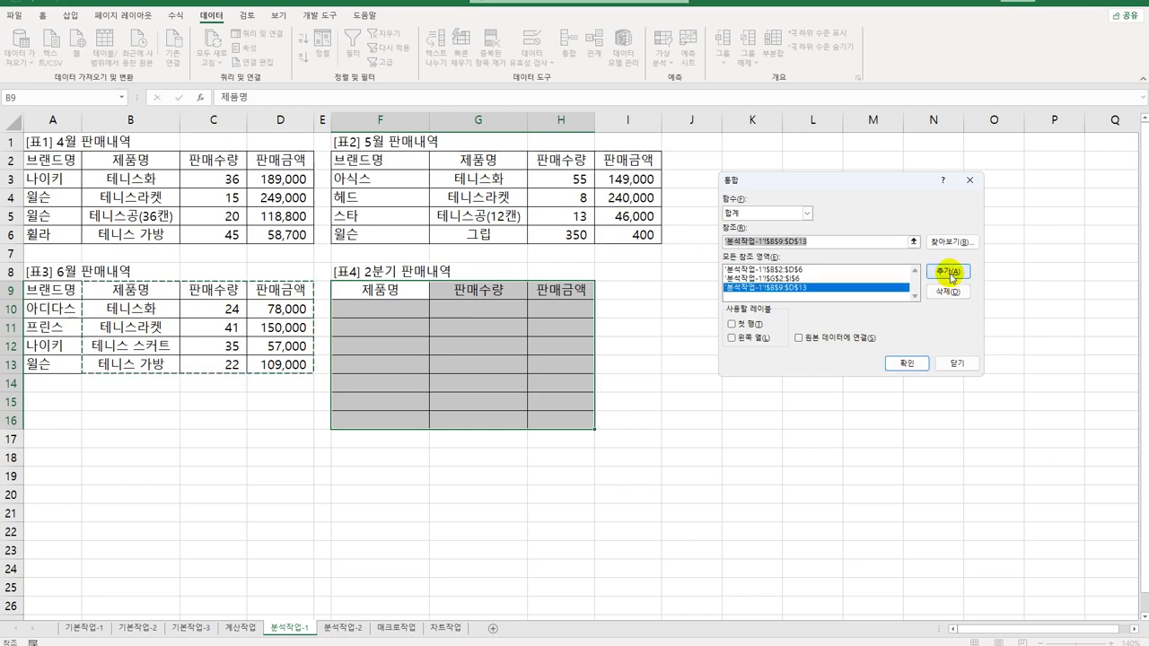
# Use both the first row (첫 행) and left column (왼쪽 열) as labels and run the consolidation into 표4
pyautogui.click(745, 325)
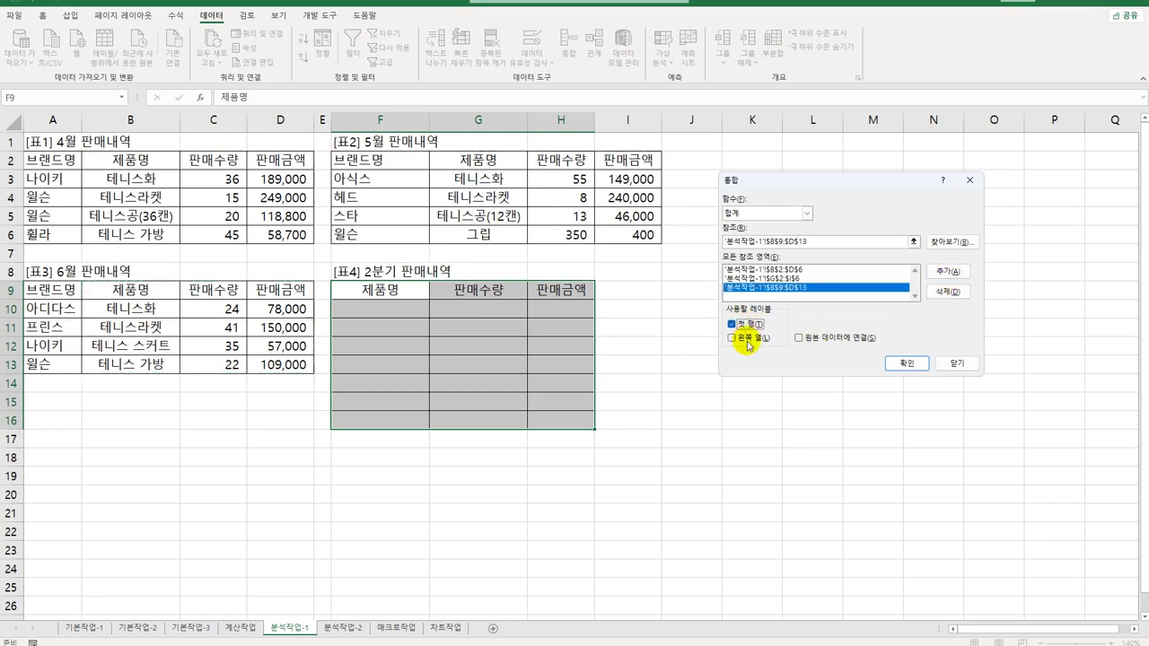
pyautogui.click(747, 340)
pyautogui.click(906, 363)
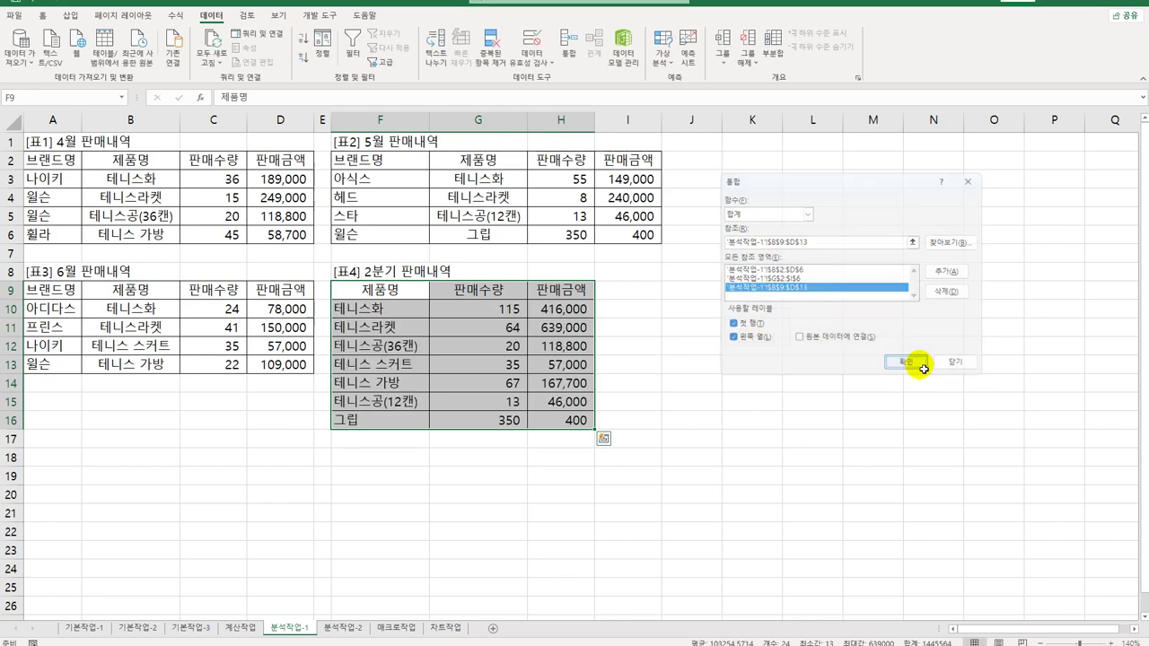
pyautogui.click(575, 420)
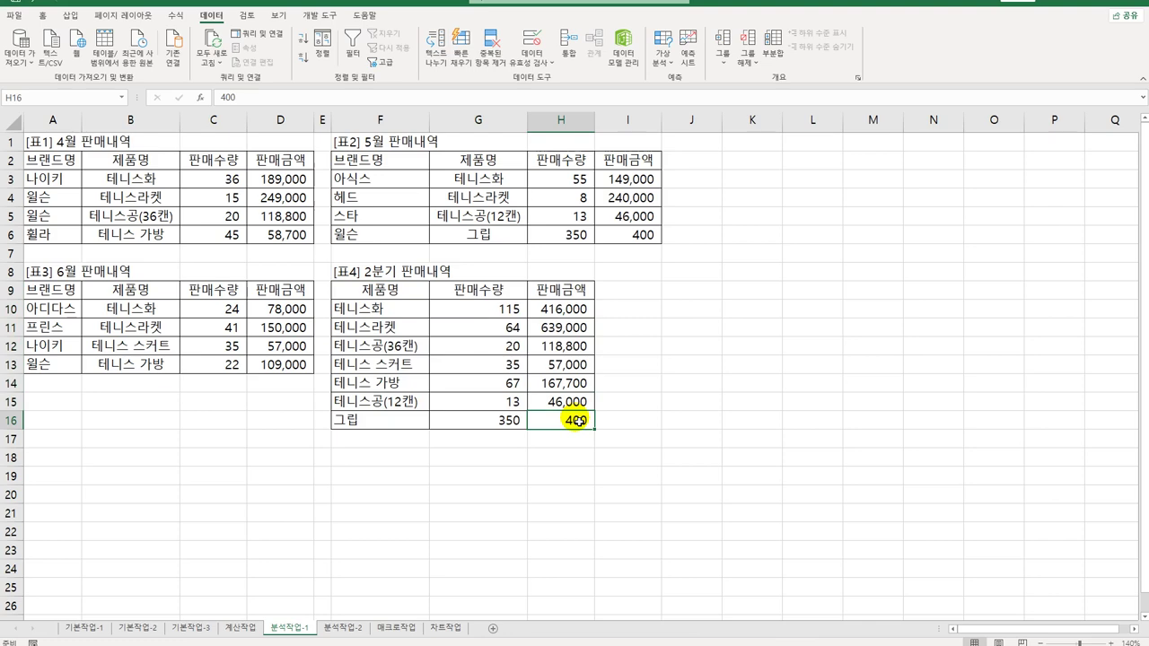
# On the 분석작업-2 sheet, enter =B10 in corner cell E4 to link it to the 판매수익 result
pyautogui.click(332, 628)
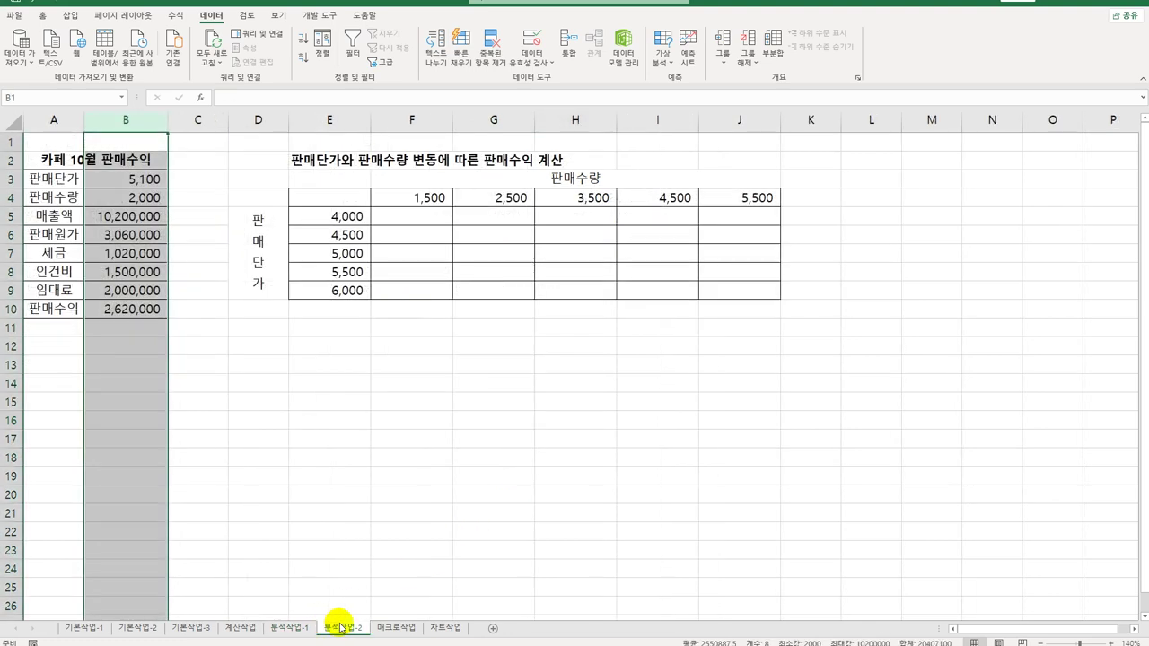
pyautogui.click(555, 474)
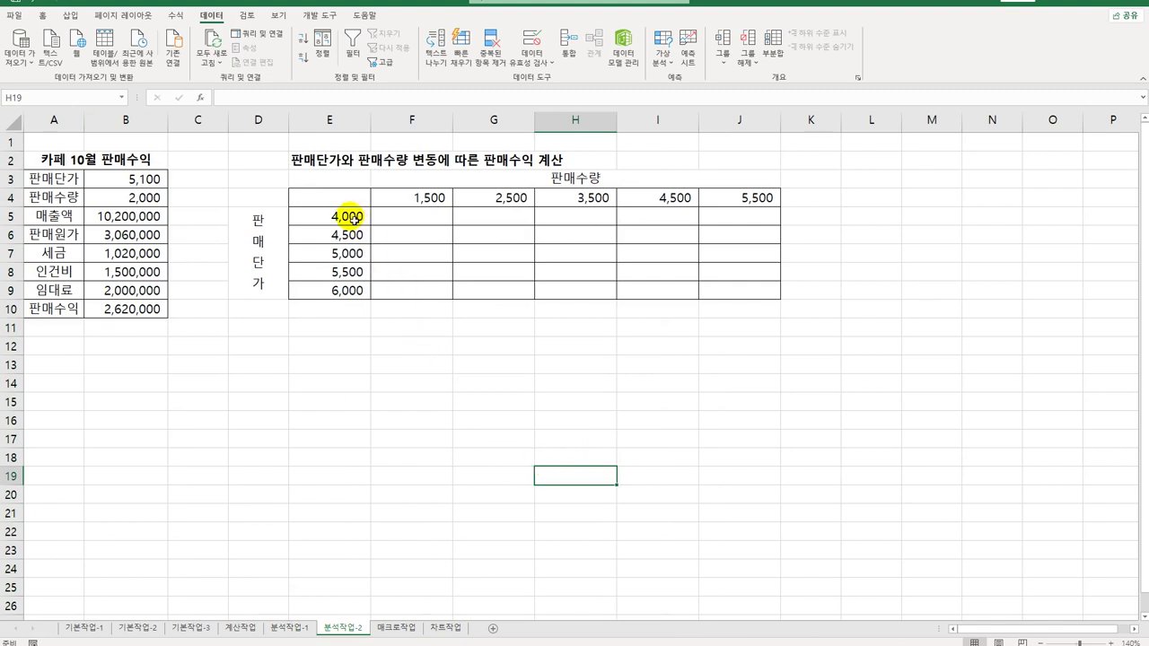
pyautogui.click(158, 316)
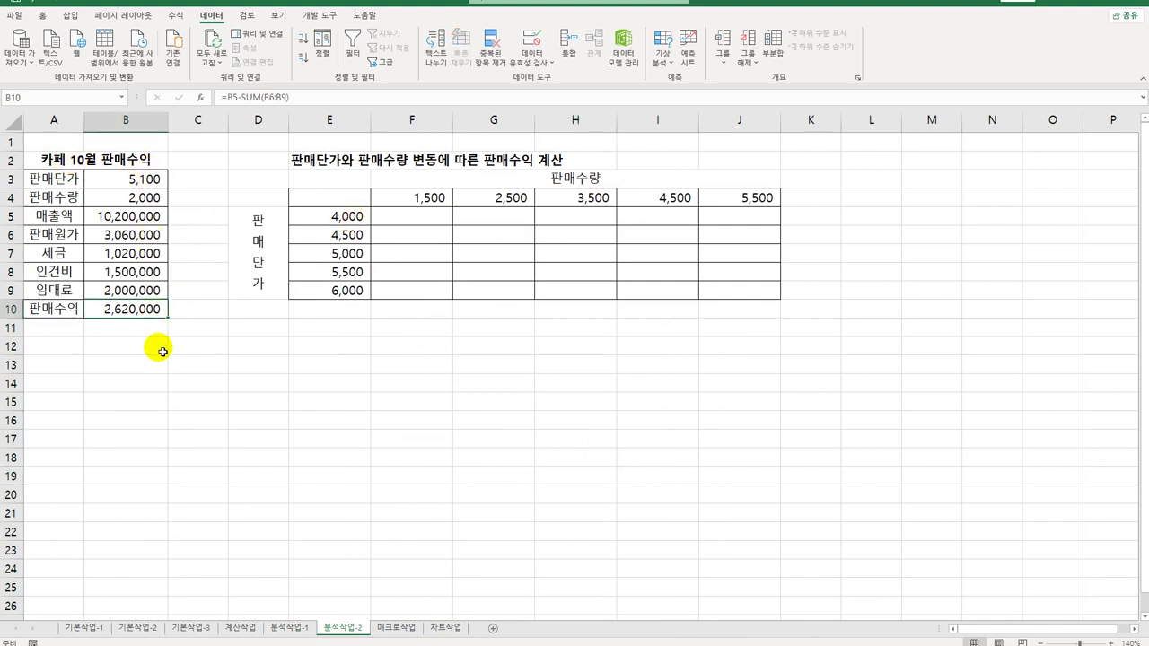
pyautogui.moveTo(323, 217); pyautogui.dragTo(316, 302)
pyautogui.moveTo(426, 195); pyautogui.dragTo(742, 207)
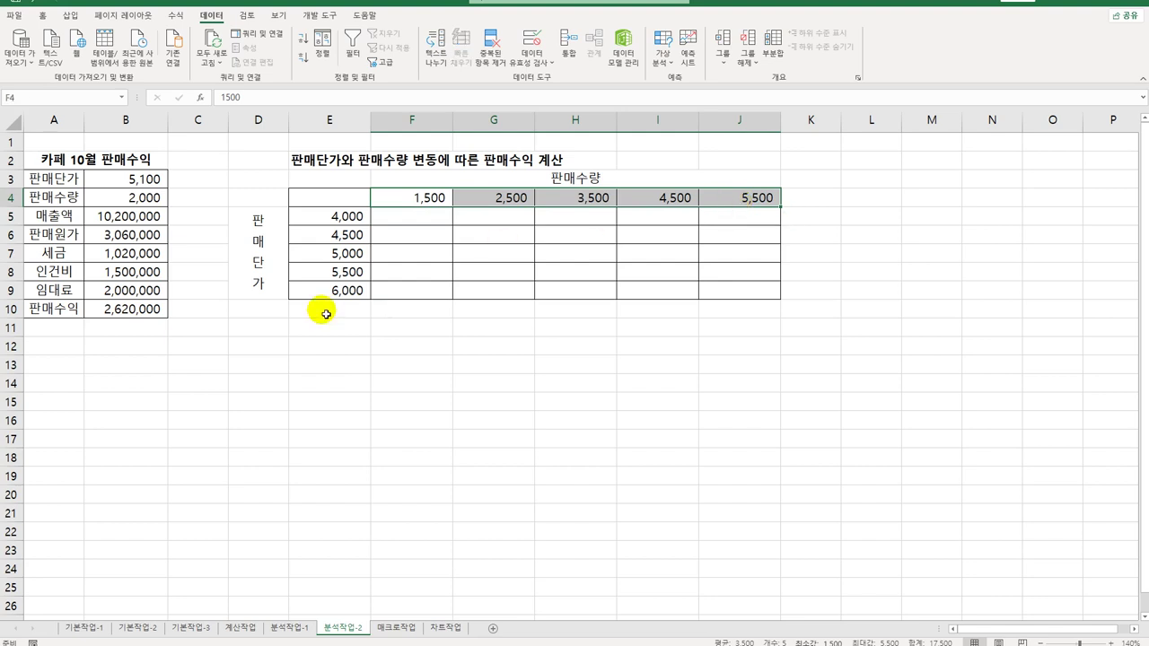
pyautogui.click(143, 310)
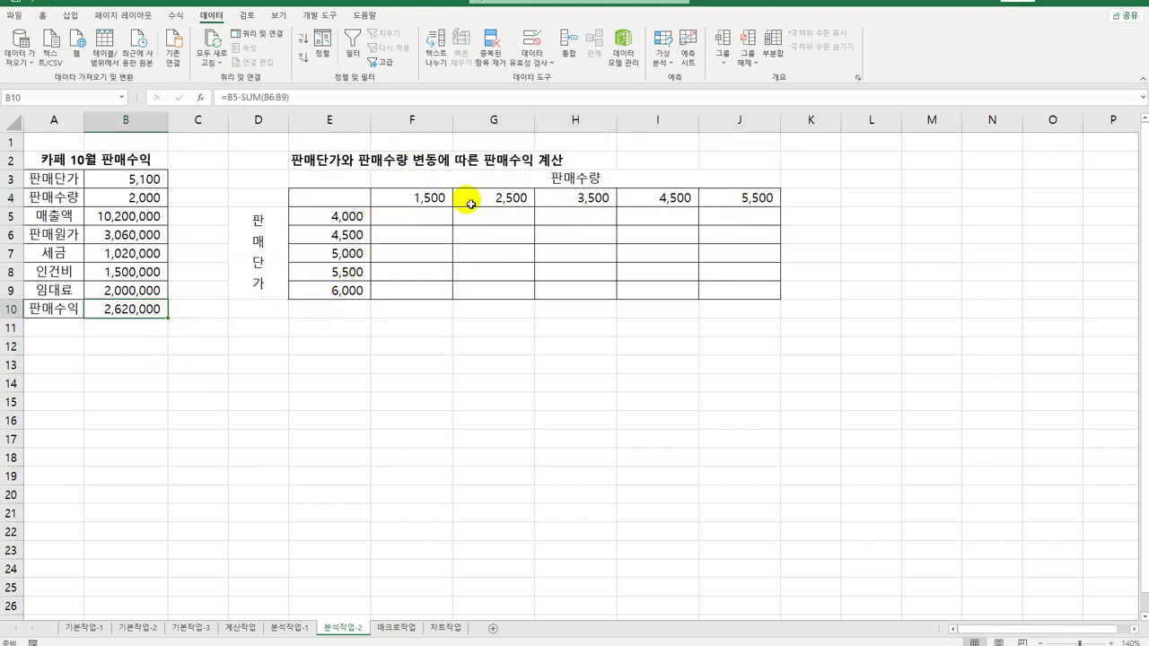
pyautogui.click(355, 199)
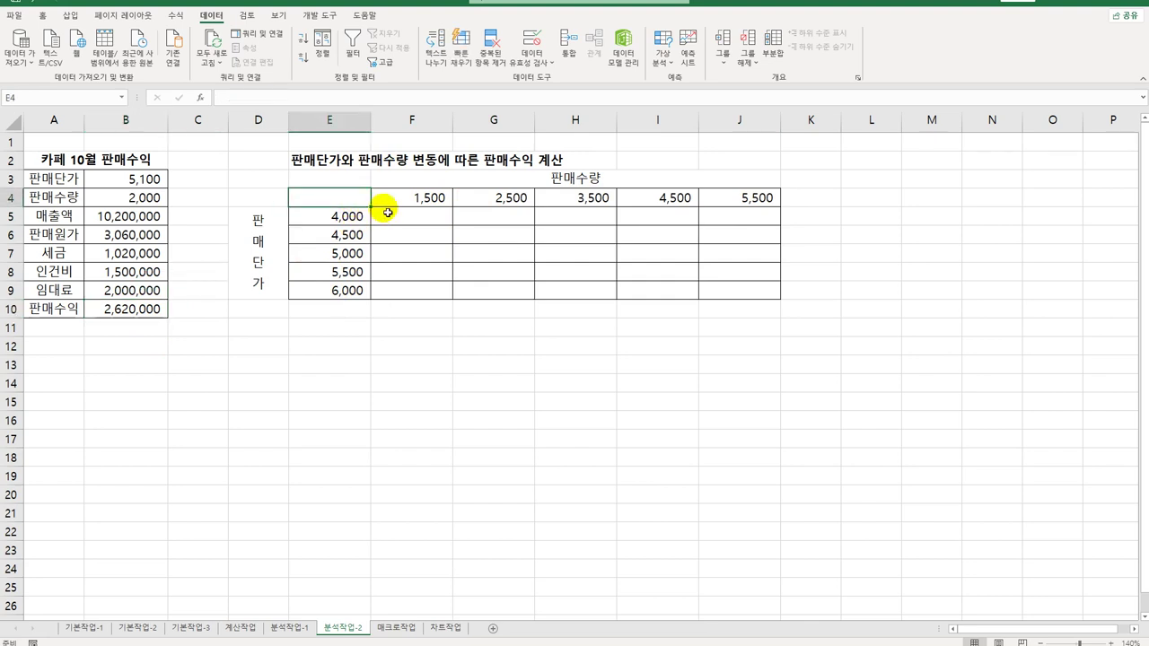
pyautogui.write('=')
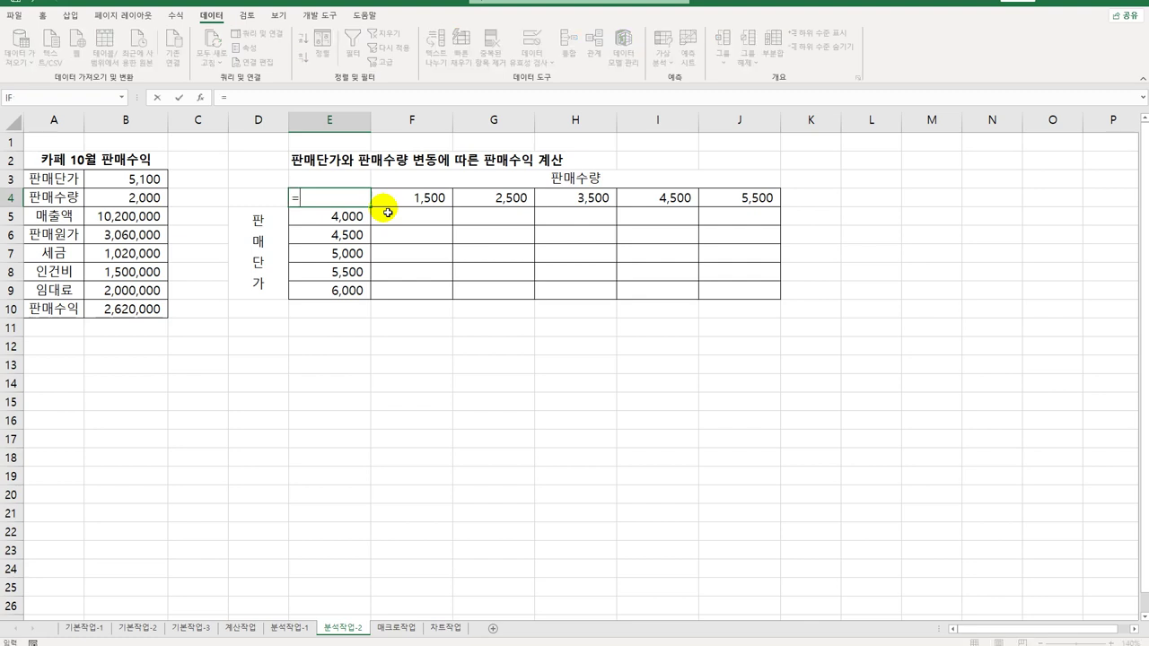
pyautogui.click(139, 314)
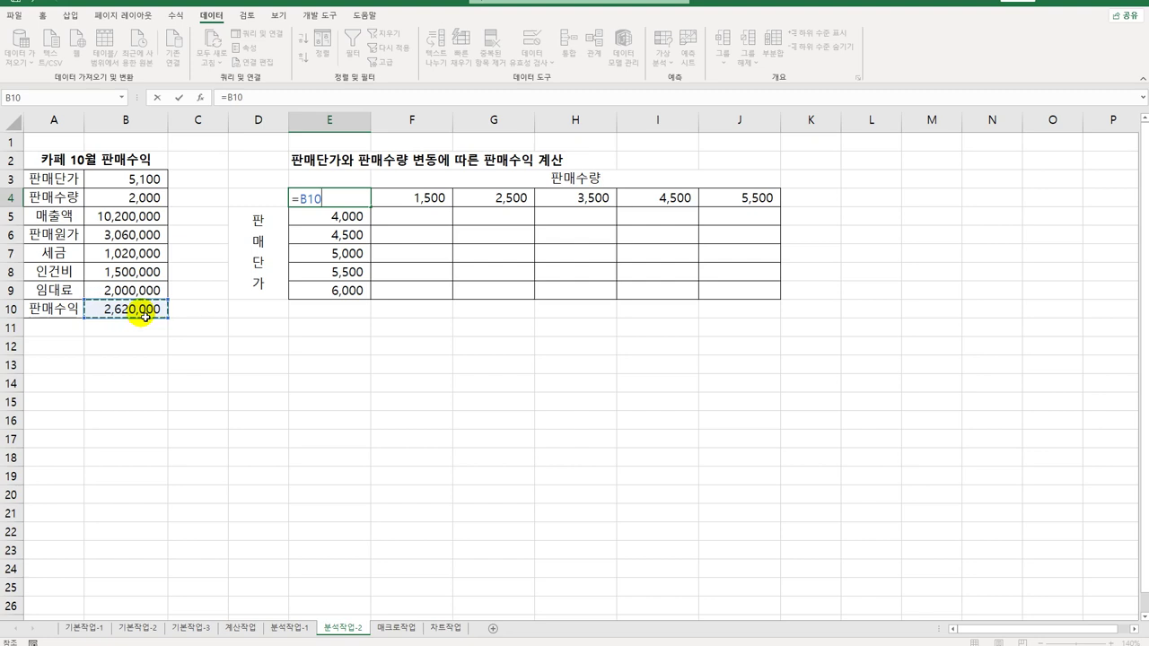
pyautogui.press('Return')
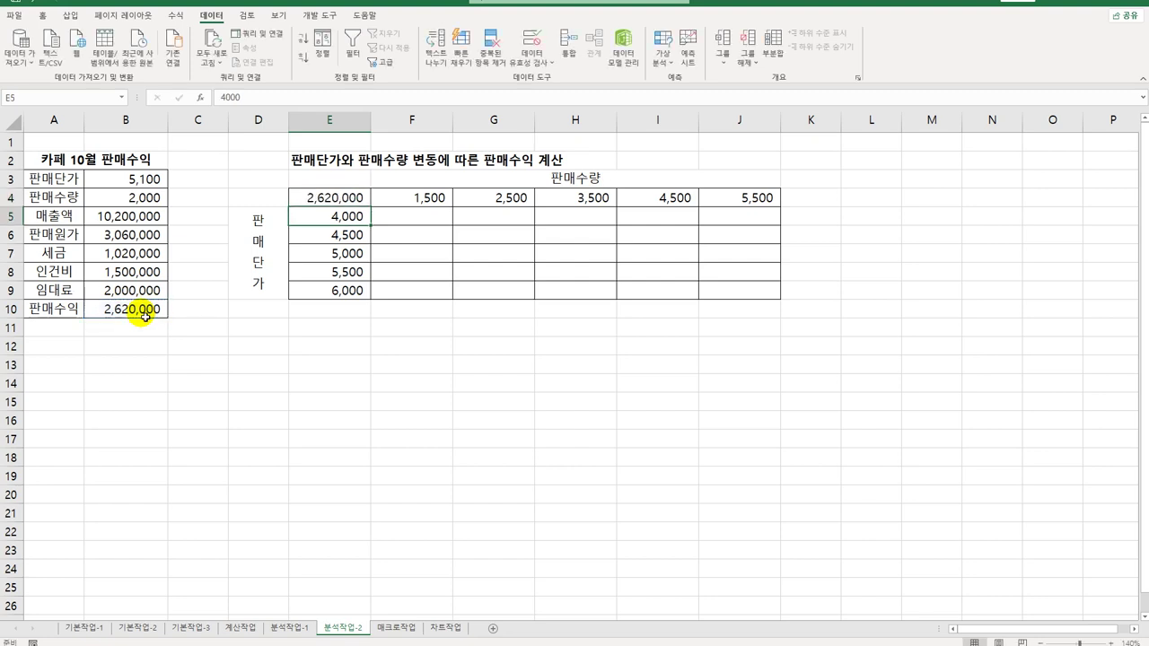
# Create a what-if data table over E4:J9 with B4 as the row input cell and B3 as the column input cell
pyautogui.moveTo(328, 195); pyautogui.dragTo(722, 289)
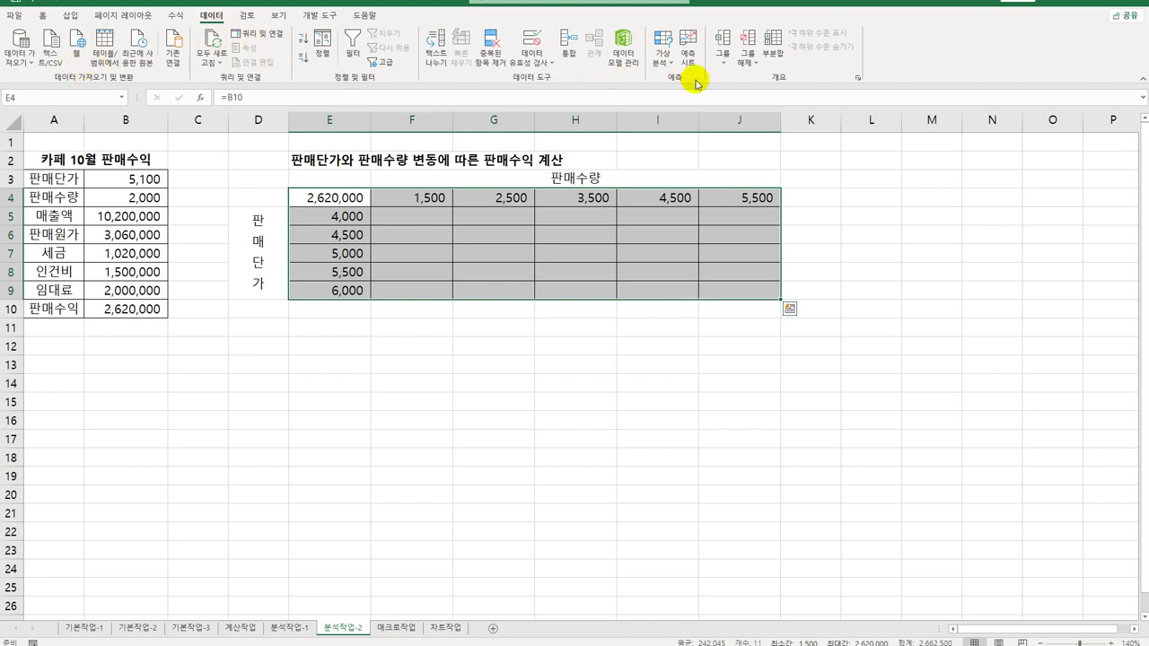
pyautogui.click(665, 54)
pyautogui.click(686, 110)
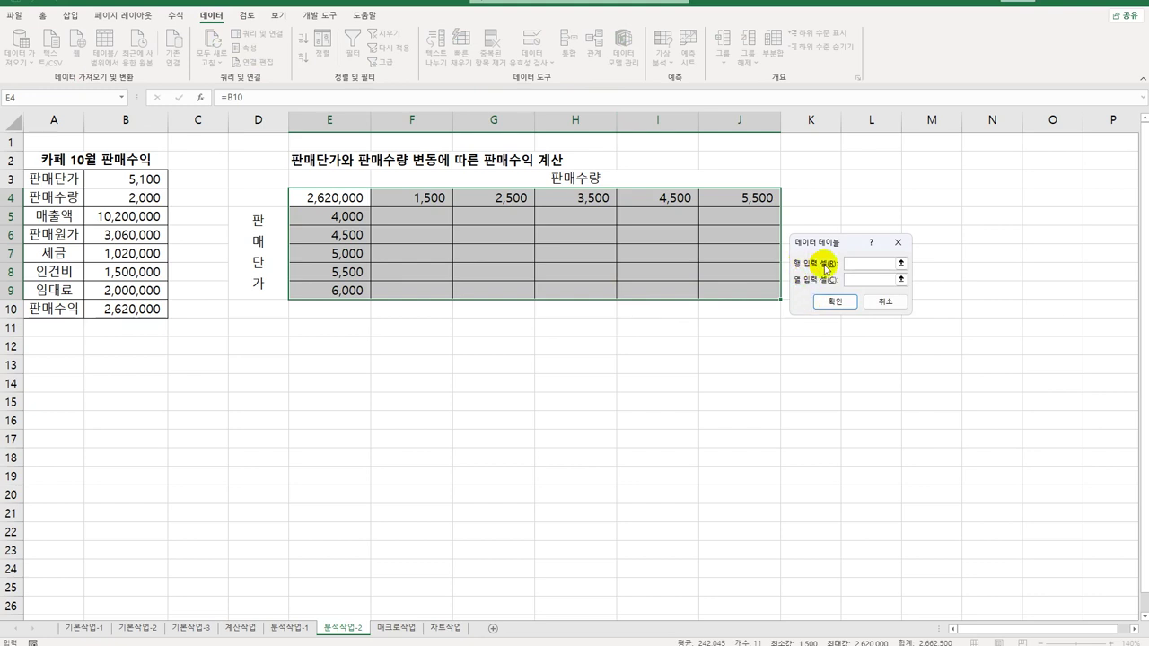
pyautogui.click(137, 197)
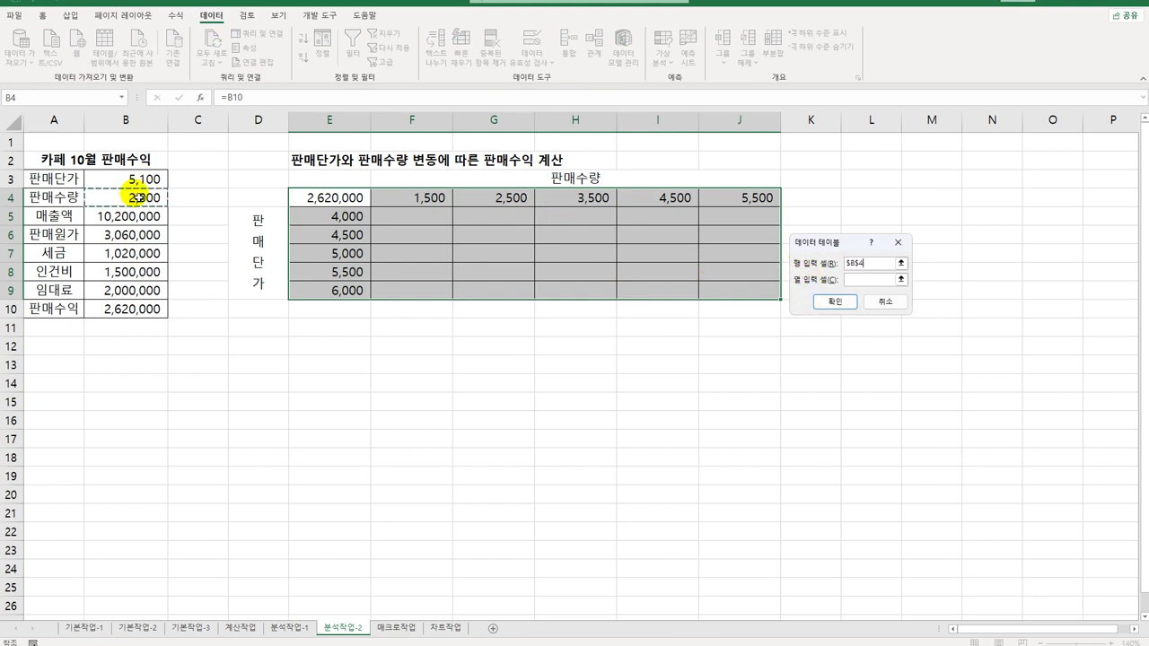
pyautogui.click(879, 280)
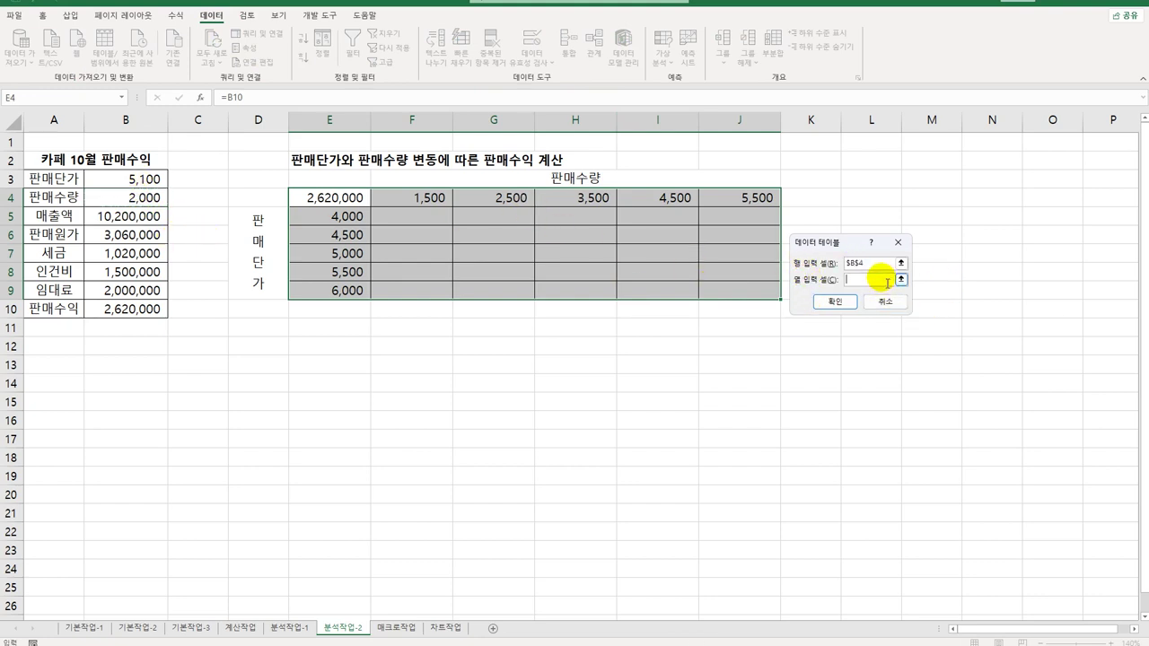
pyautogui.click(126, 179)
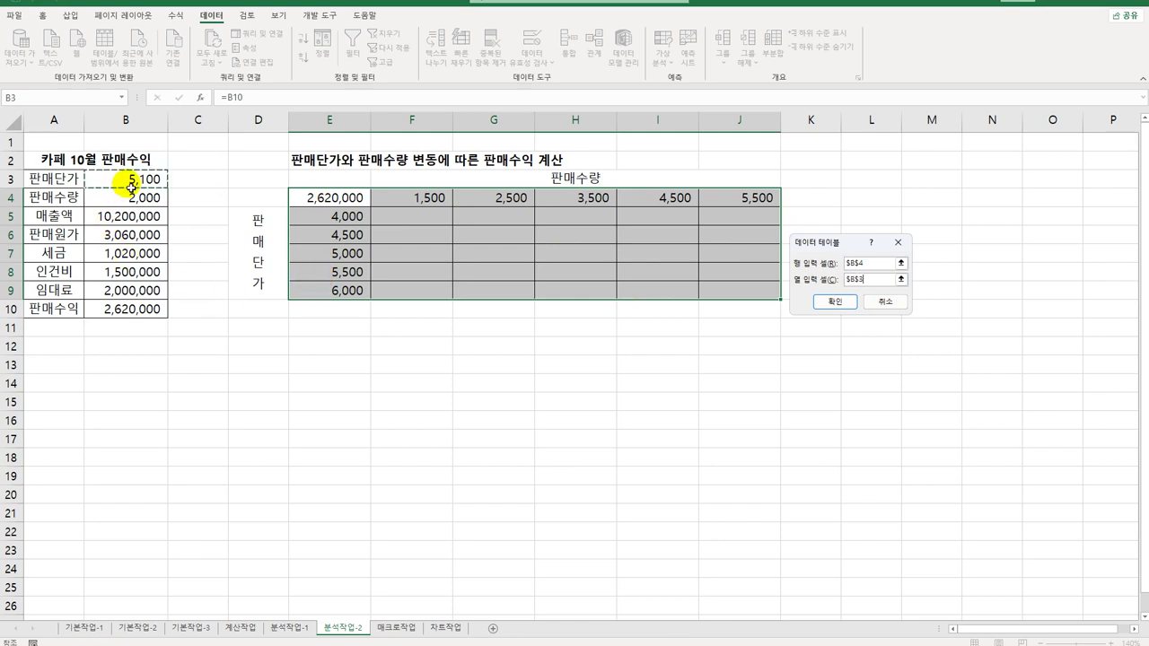
pyautogui.click(827, 306)
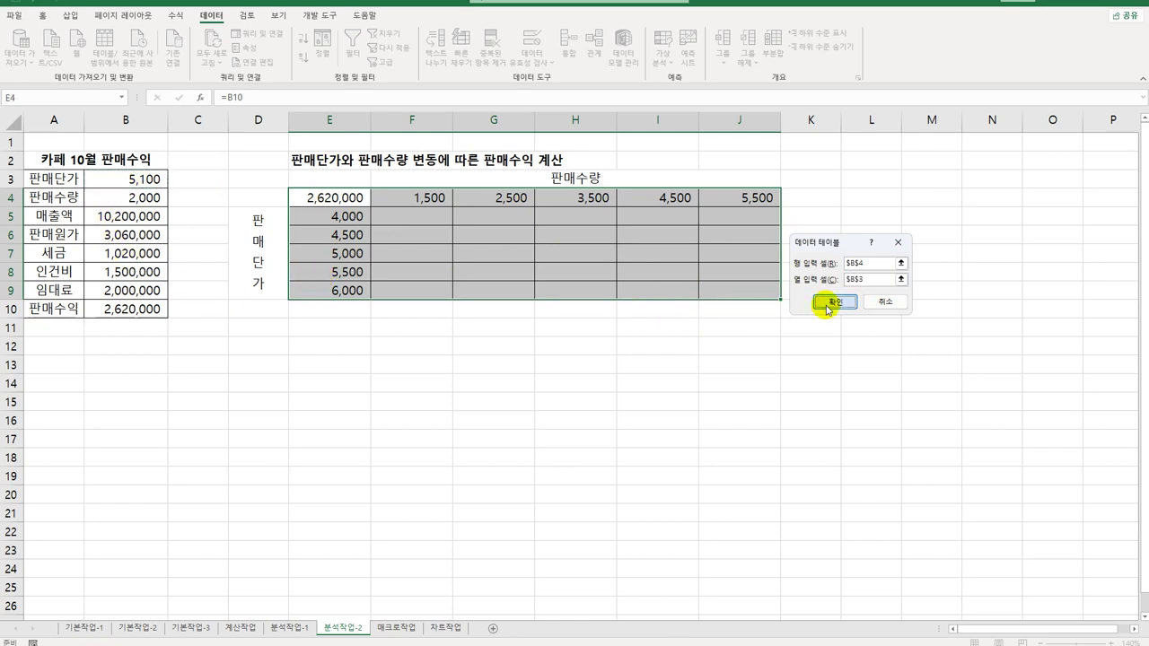
pyautogui.click(761, 293)
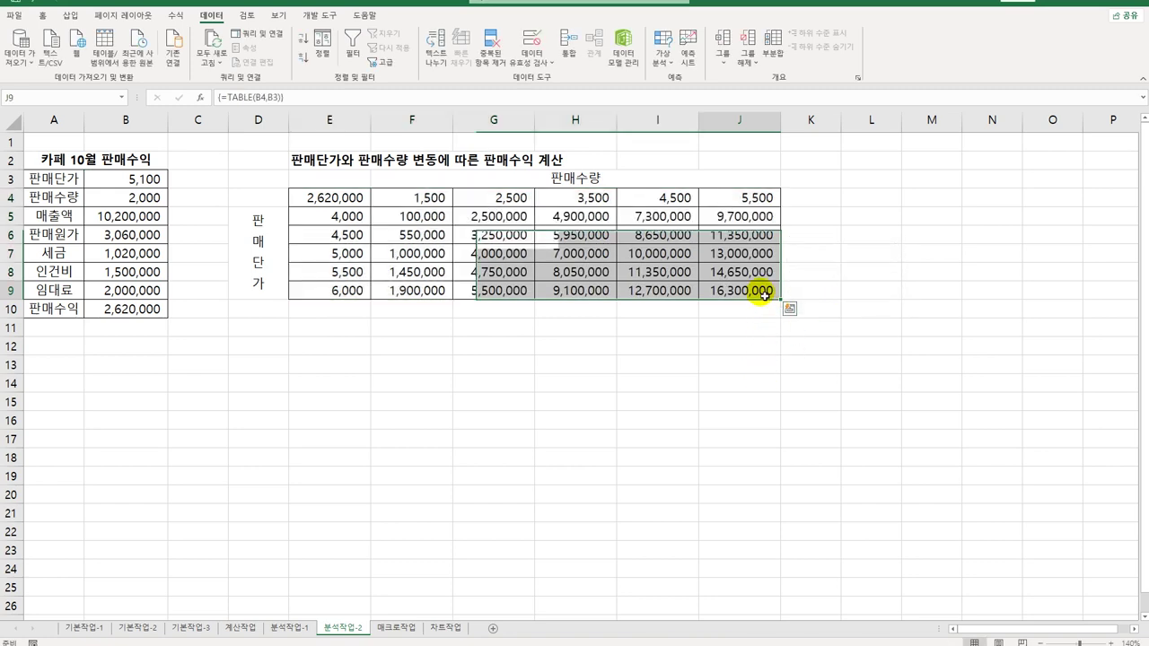
pyautogui.click(761, 292)
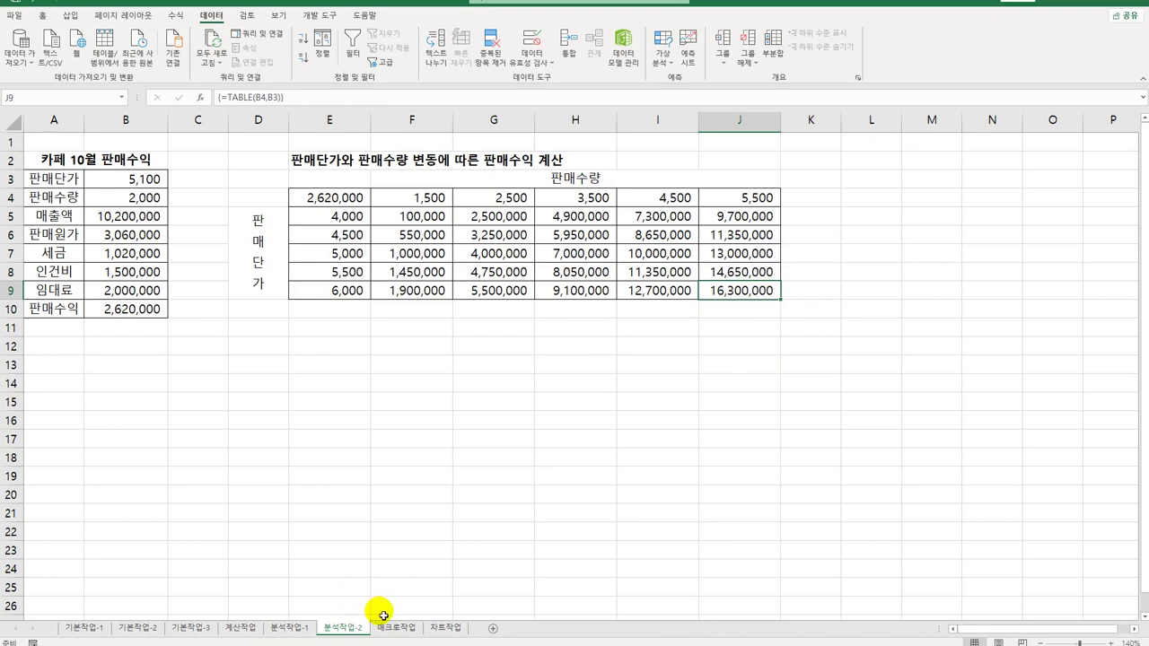
# On the 매크로작업 sheet, insert a form control button covering cells I3:J4
pyautogui.click(395, 629)
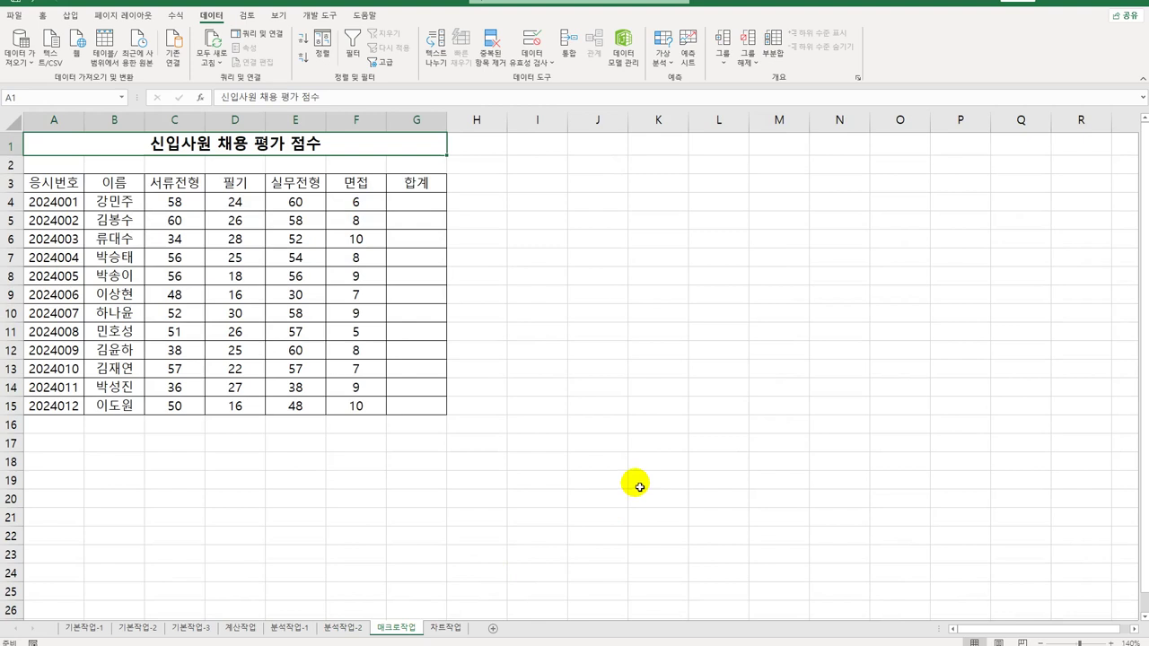
pyautogui.click(315, 16)
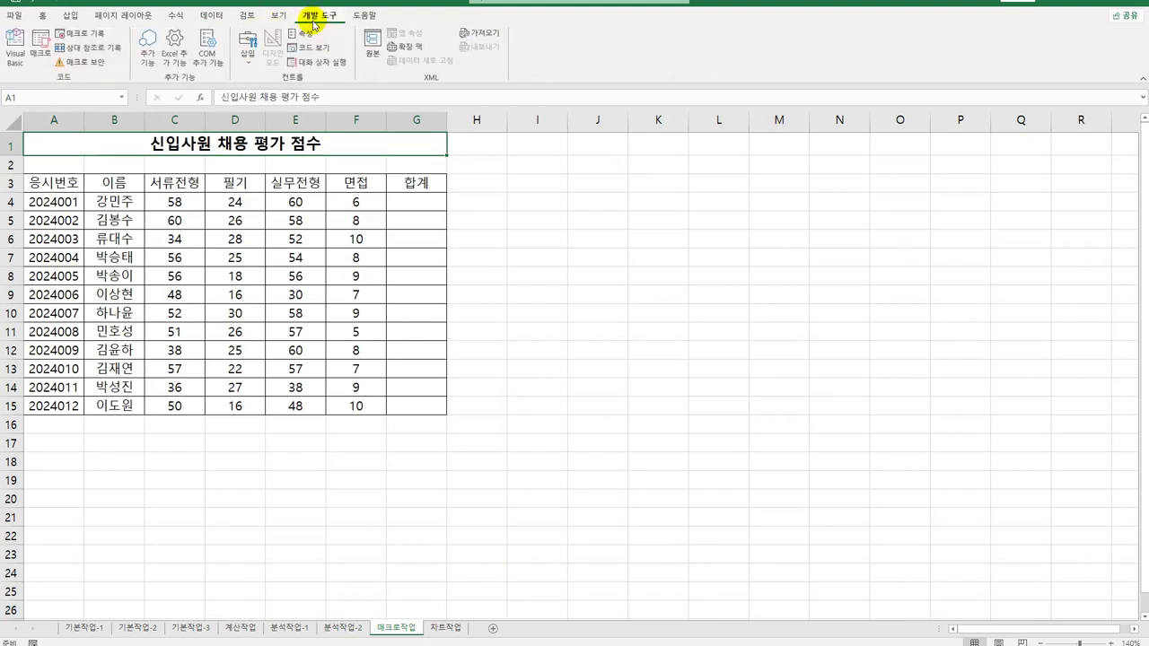
pyautogui.click(248, 47)
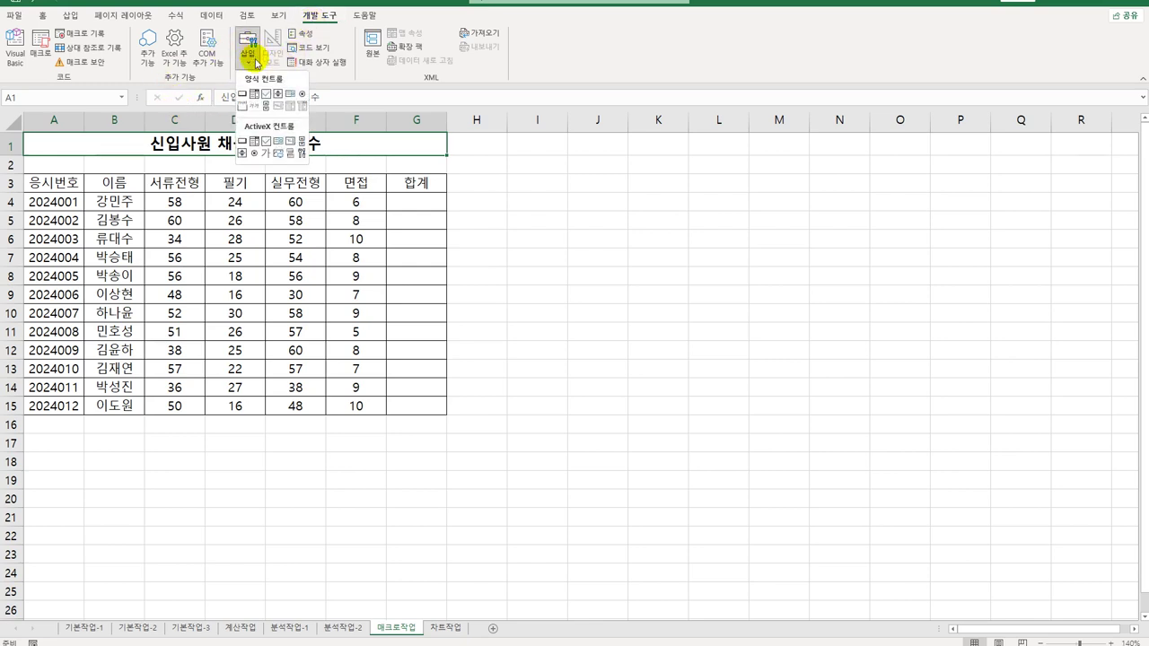
pyautogui.click(243, 94)
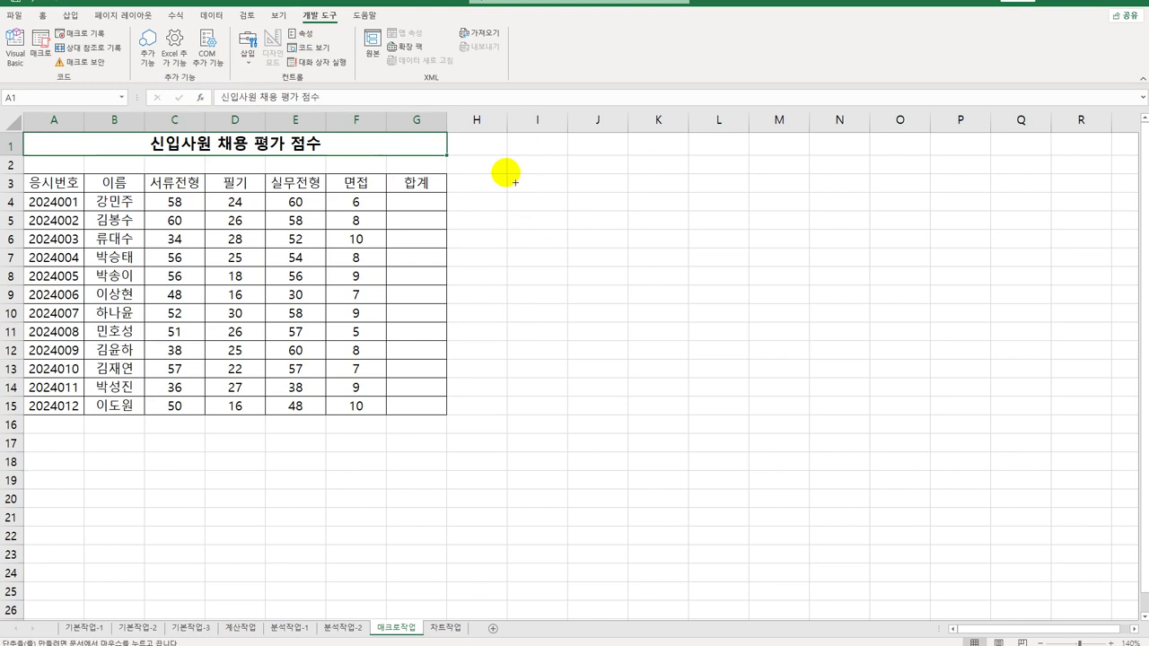
pyautogui.moveTo(515, 182); pyautogui.dragTo(606, 214)
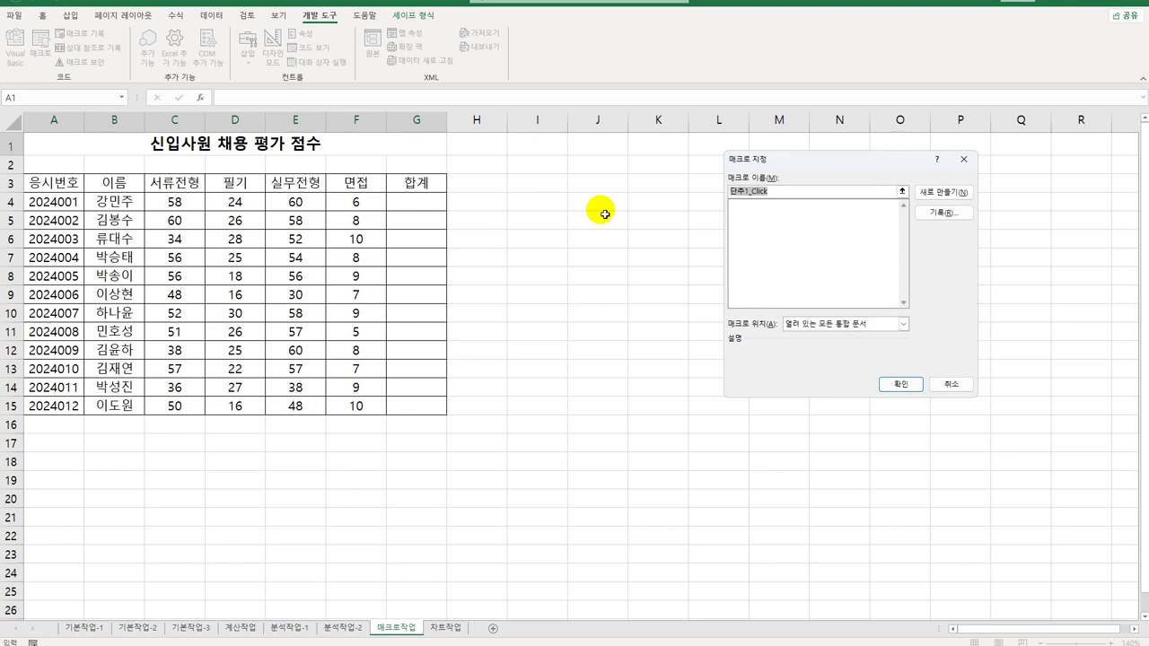
# Name the button's macro 합계 and start recording it
pyautogui.write('g')
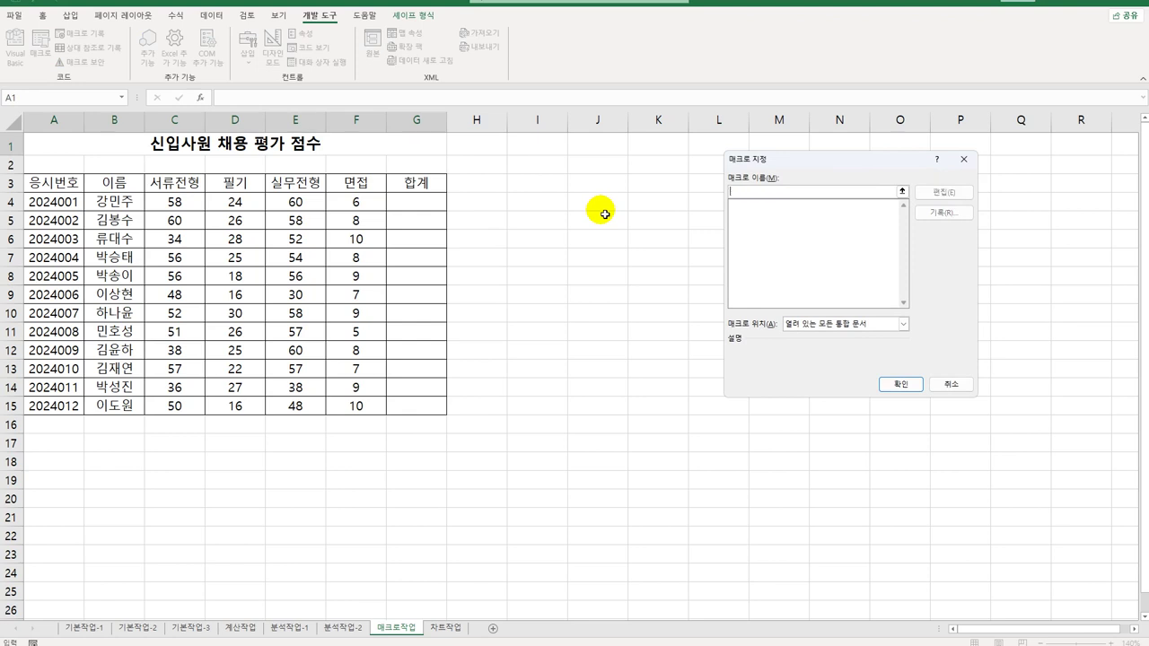
pyautogui.write('합계')
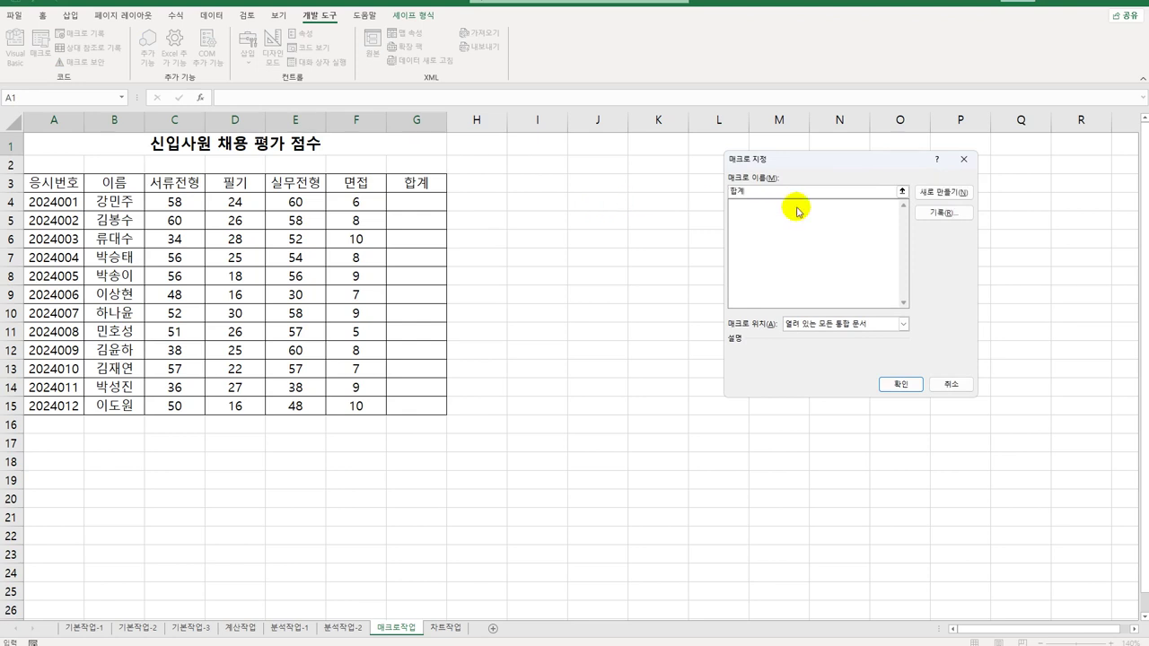
pyautogui.click(923, 216)
pyautogui.click(875, 359)
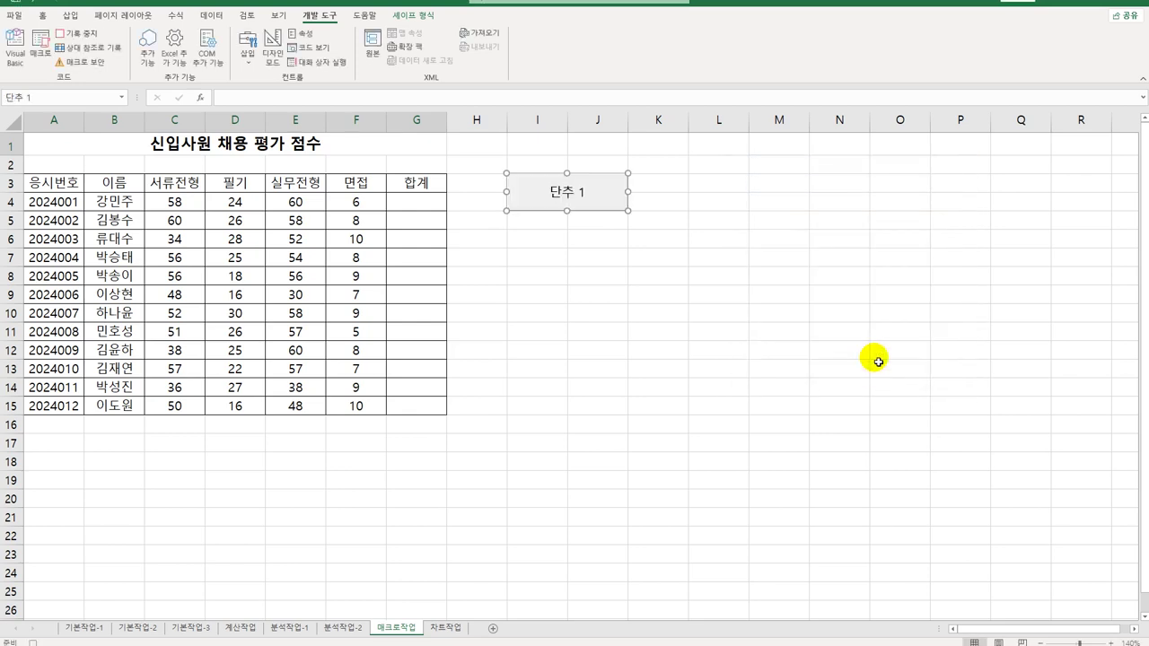
# Enter the formula =C4*0.4+D4+E4*0.6+F4 in the first 합계 cell, G4
pyautogui.click(406, 208)
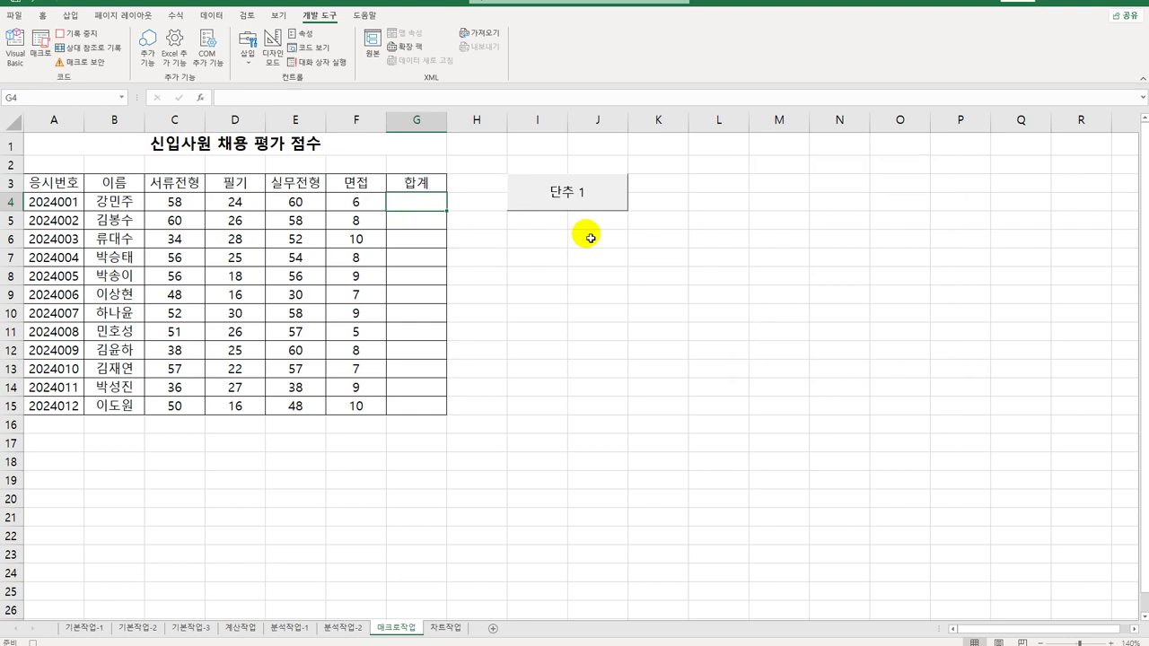
pyautogui.write('=')
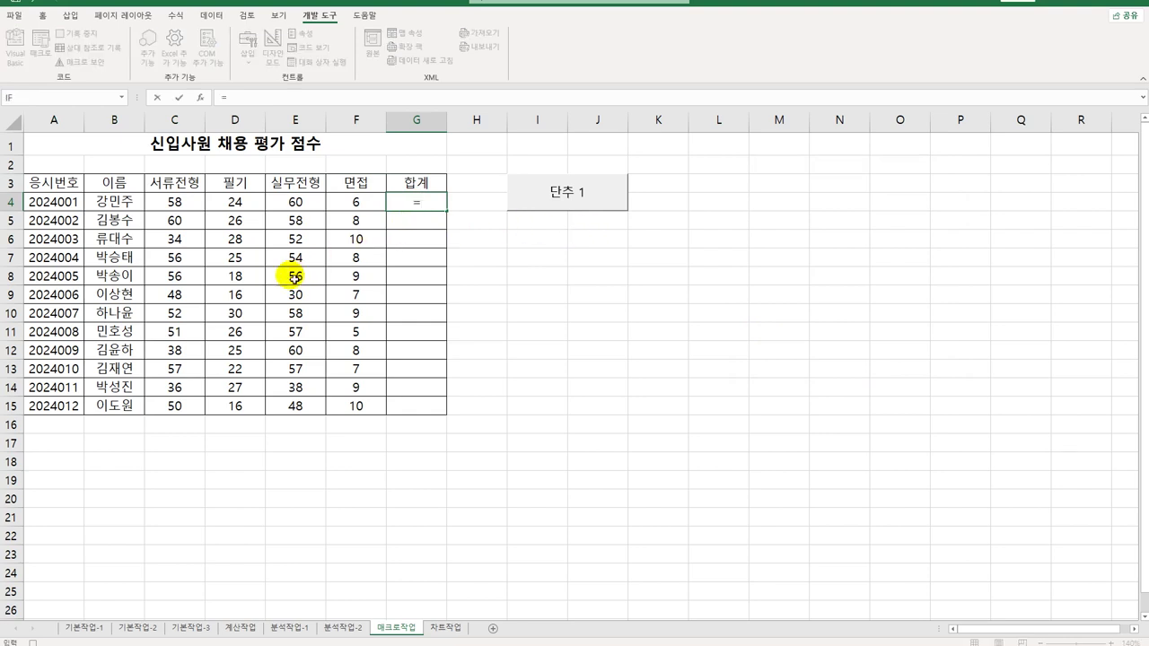
pyautogui.click(178, 203)
pyautogui.write('*0.4+')
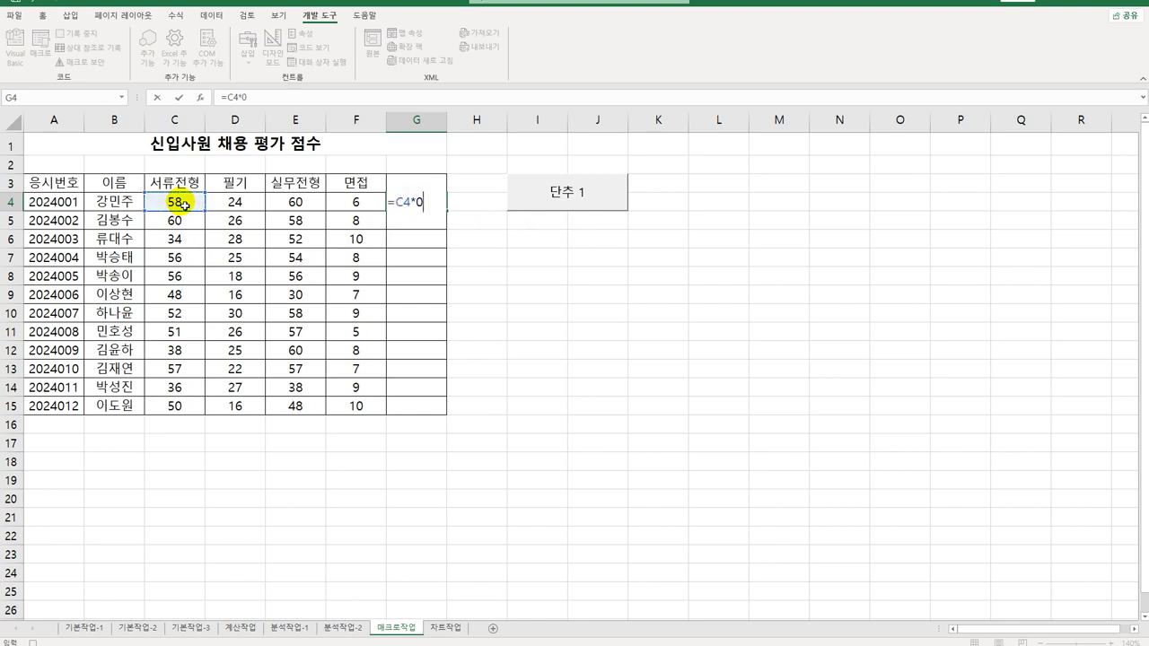
pyautogui.click(233, 203)
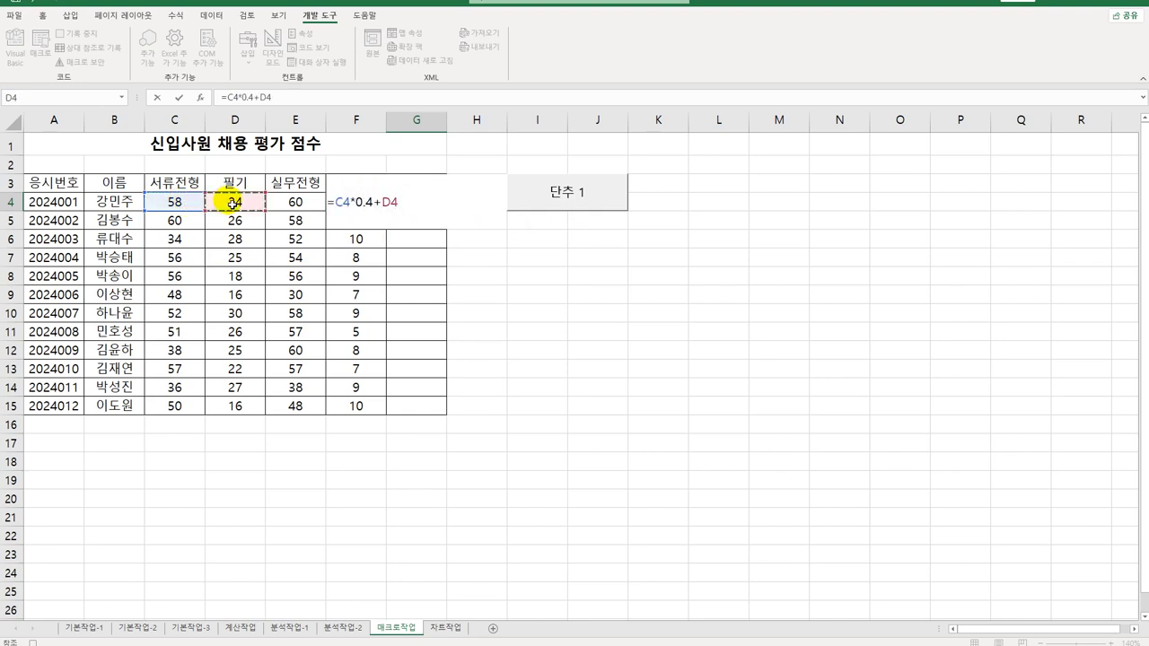
pyautogui.write('+')
pyautogui.click(285, 205)
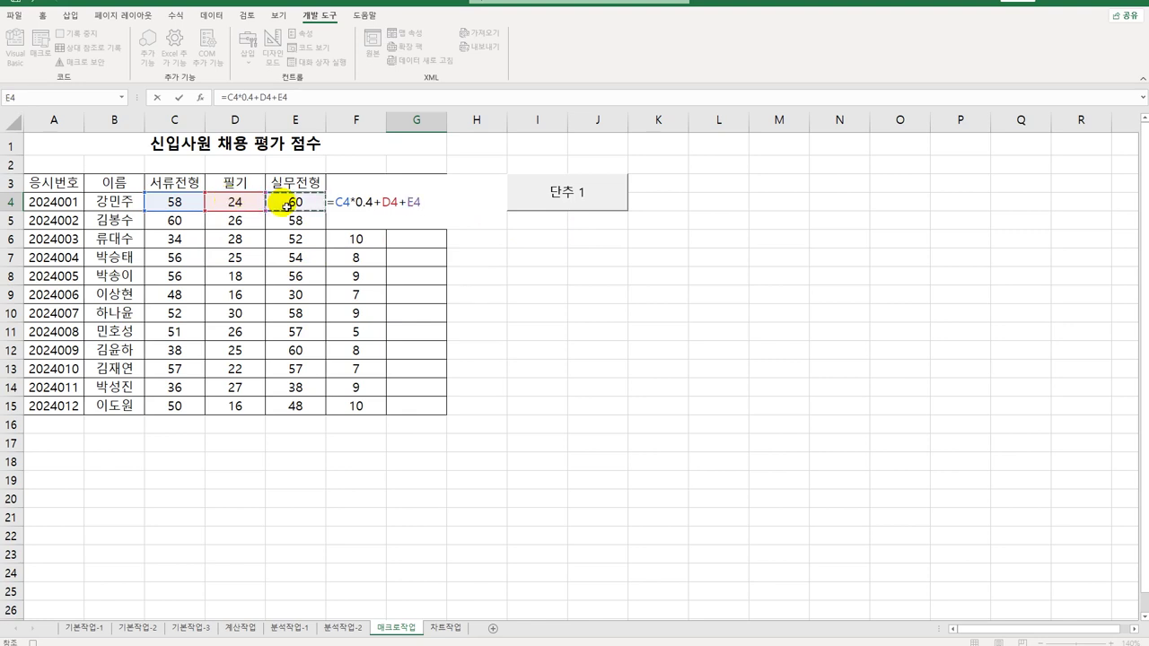
pyautogui.write('*')
pyautogui.press('Left')
pyautogui.press('Return')
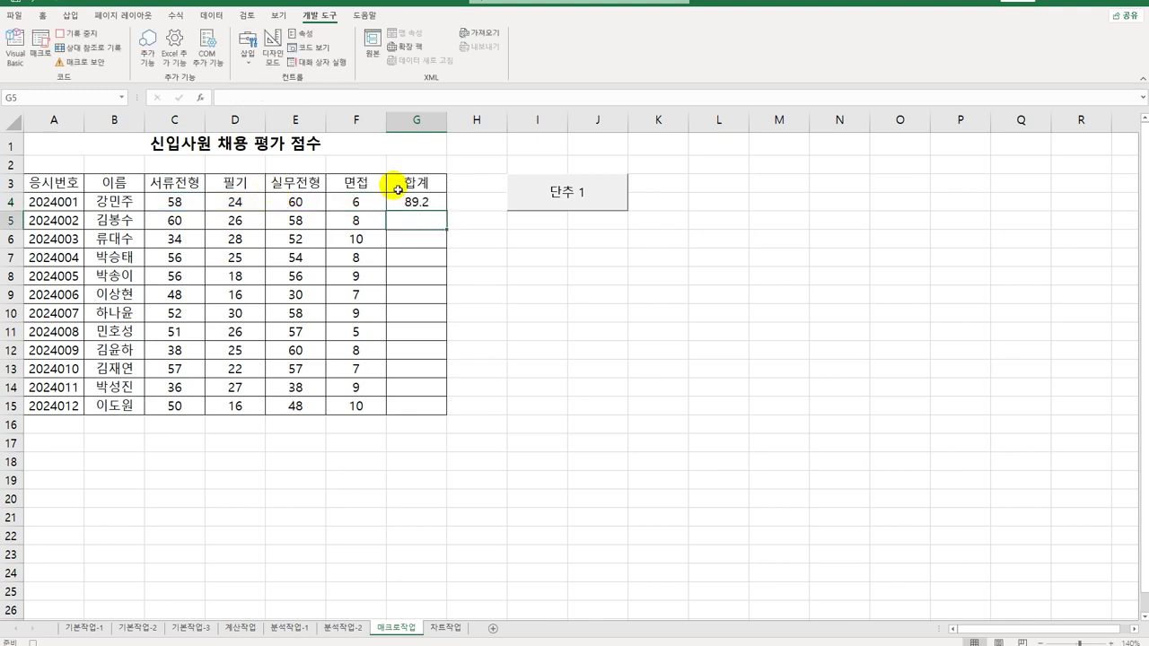
# Fill the G4 formula down through G15 and stop recording the 합계 macro
pyautogui.click(419, 203)
pyautogui.moveTo(446, 211); pyautogui.dragTo(423, 406)
pyautogui.click(429, 205)
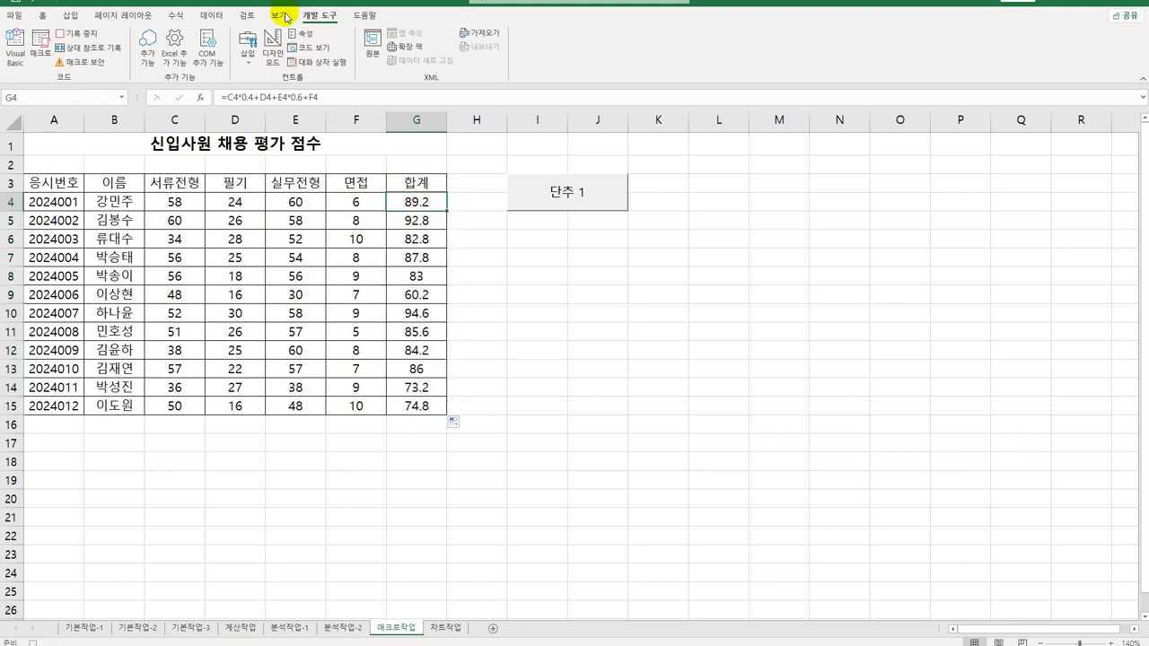
pyautogui.click(79, 34)
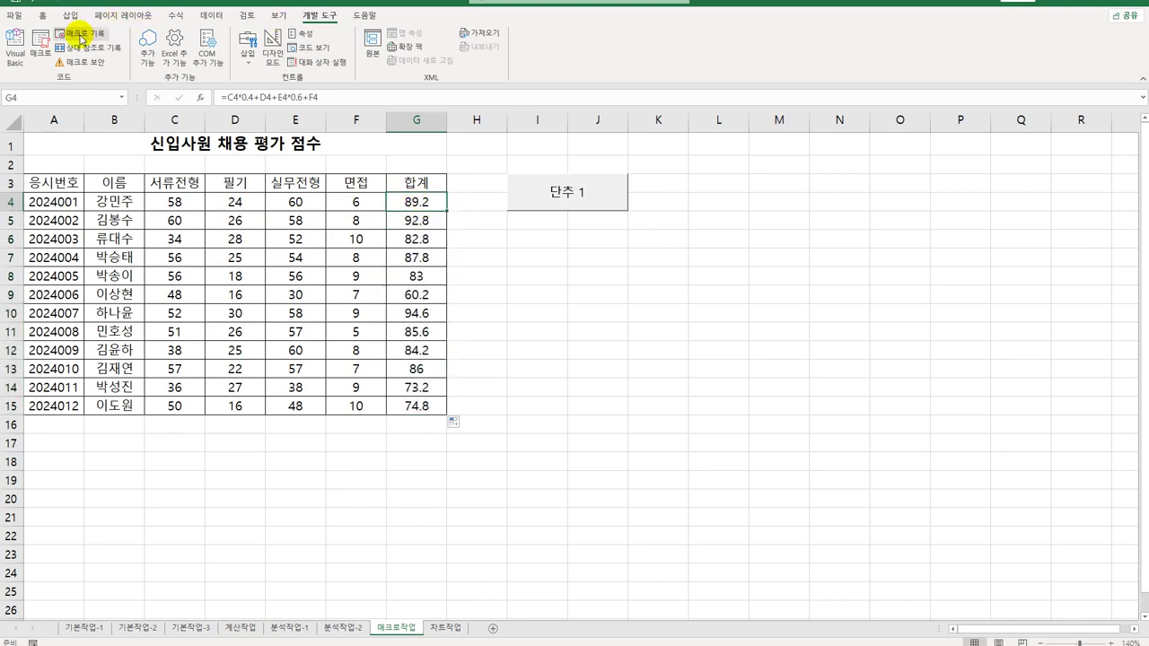
# Change the form control button's label to 합계
pyautogui.rightClick(577, 199)
pyautogui.click(611, 254)
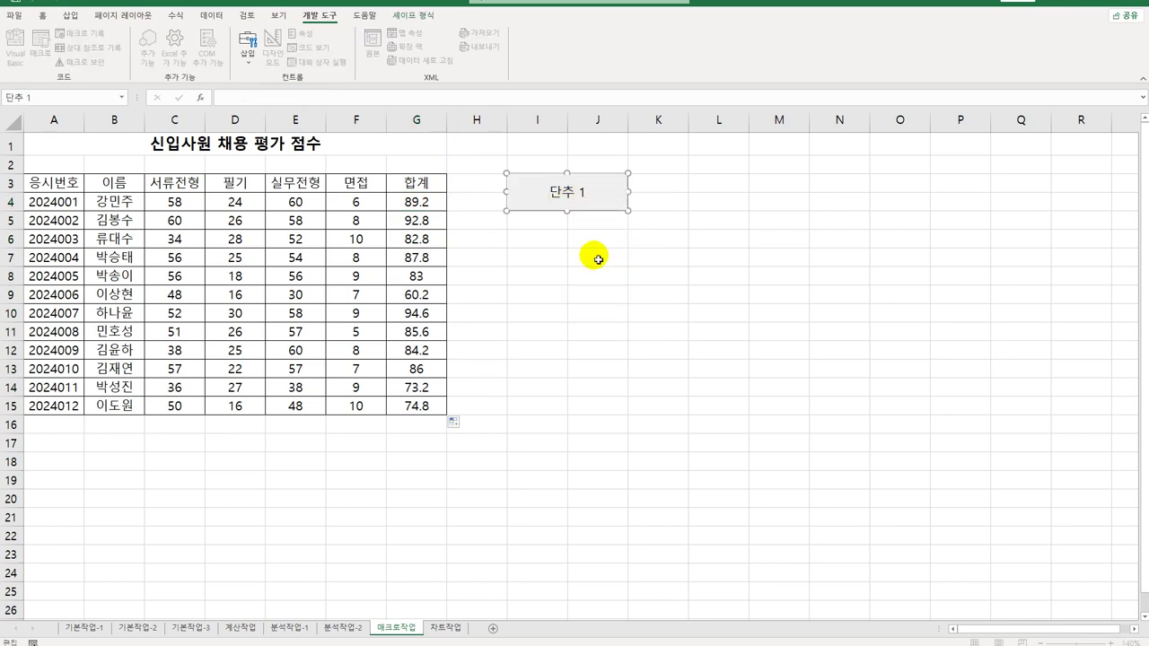
pyautogui.hotkey('ctrl', 'a')
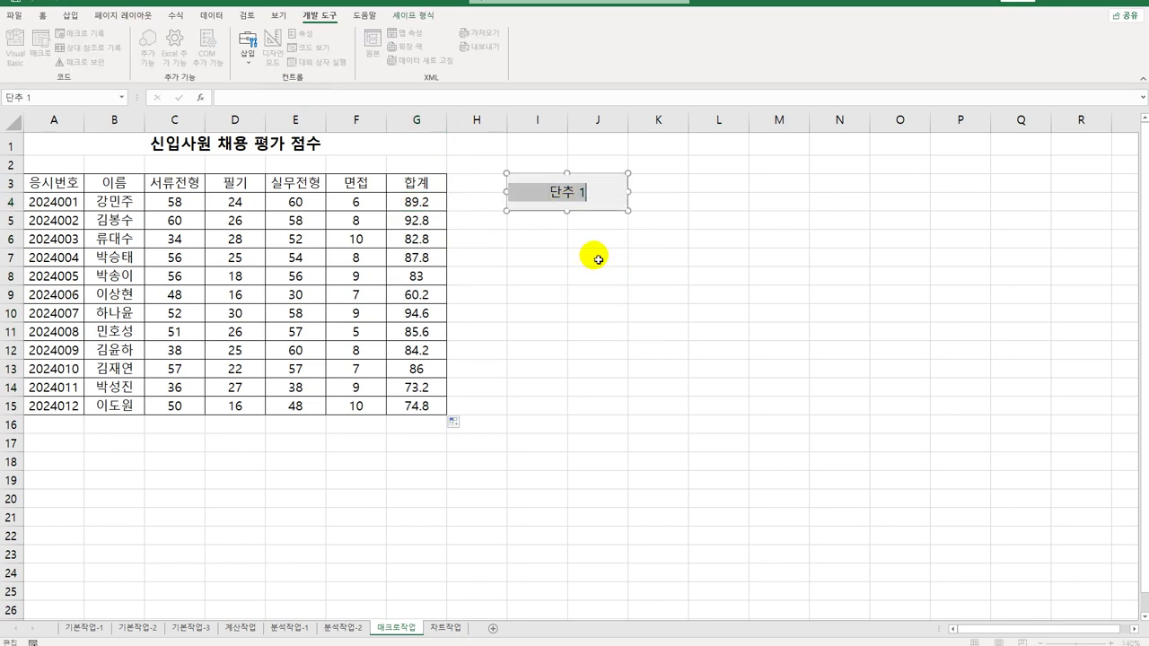
pyautogui.write('합ㄱ')
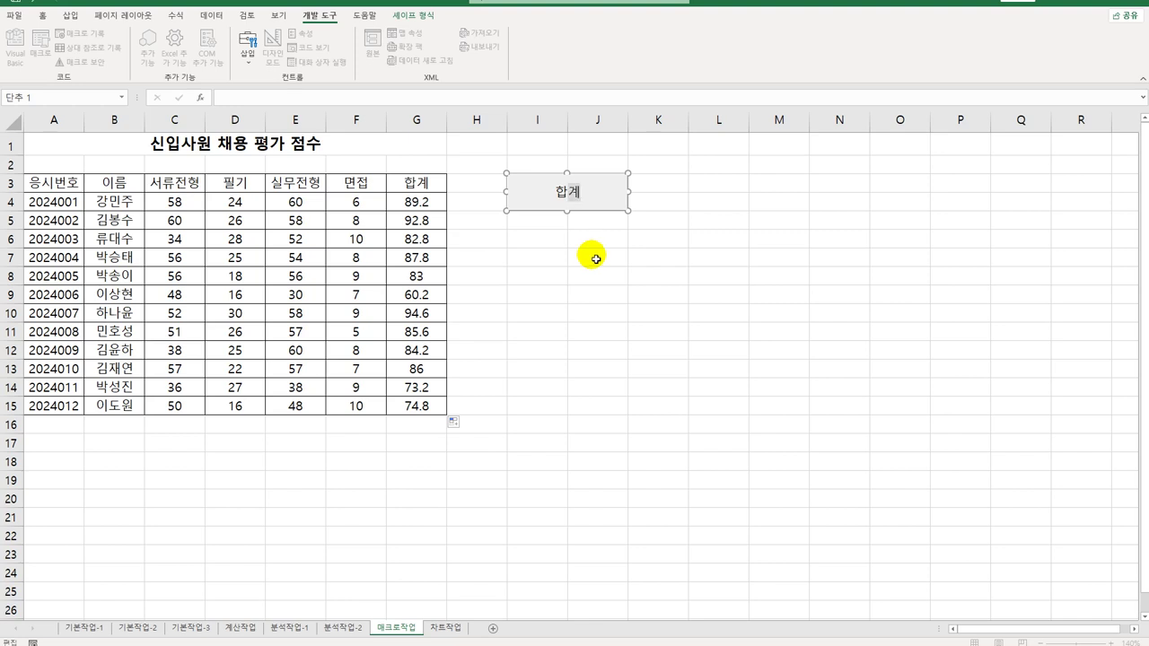
pyautogui.click(624, 337)
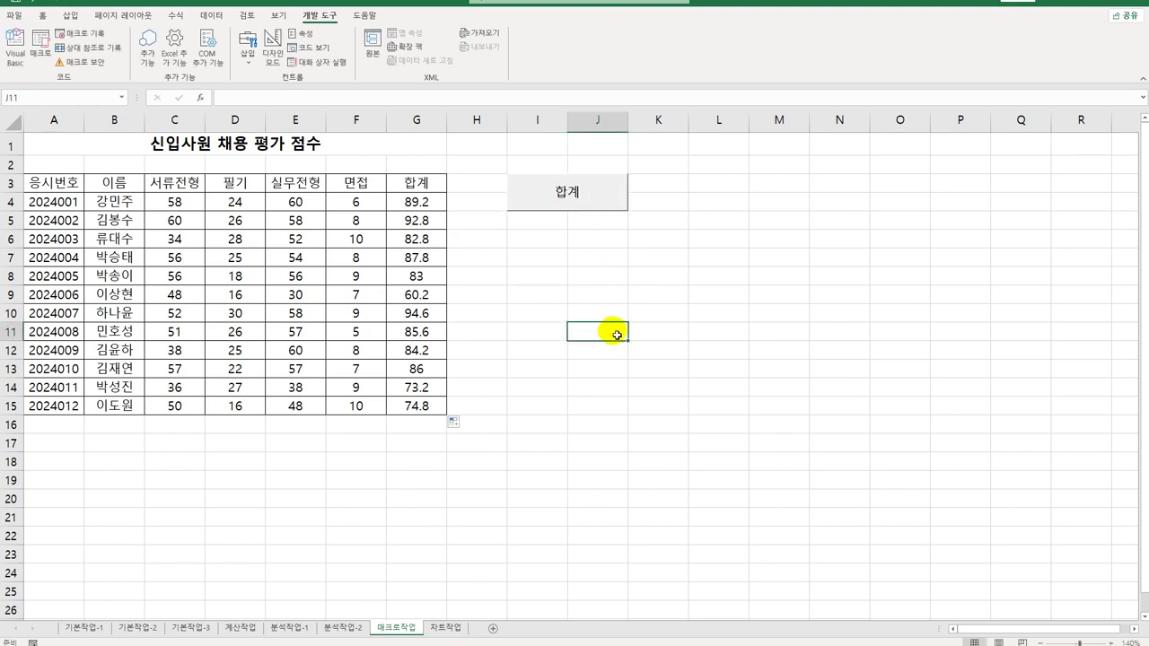
# Insert a pentagon block arrow shape covering cells I6:J7 and label it 서식
pyautogui.click(70, 16)
pyautogui.click(144, 45)
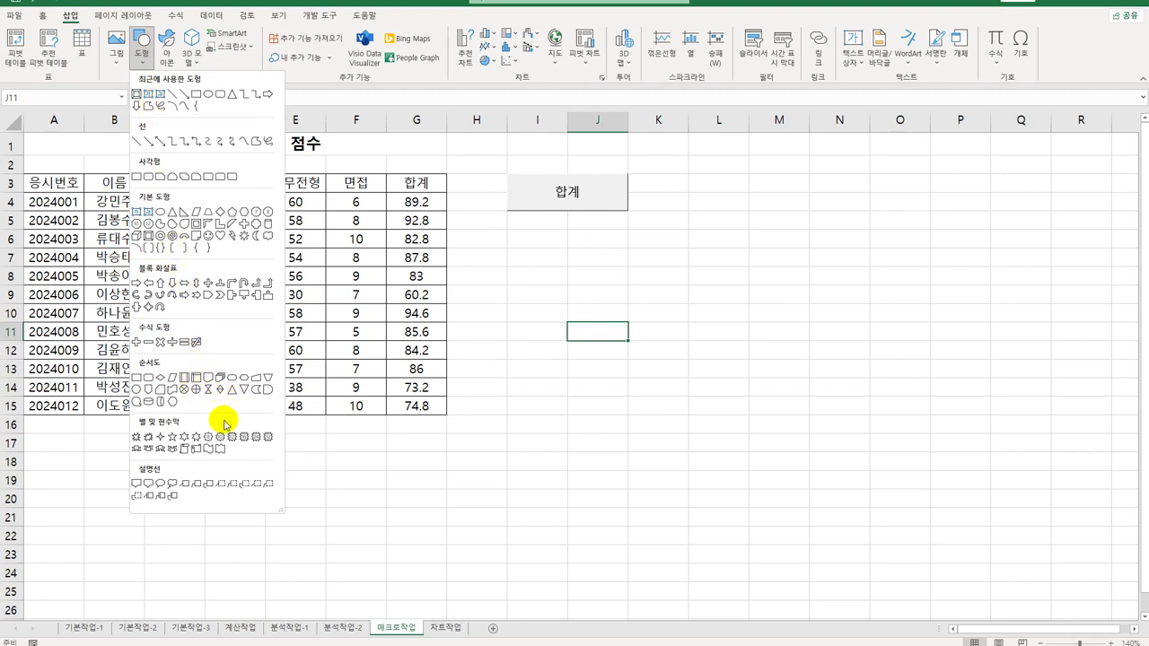
pyautogui.click(208, 295)
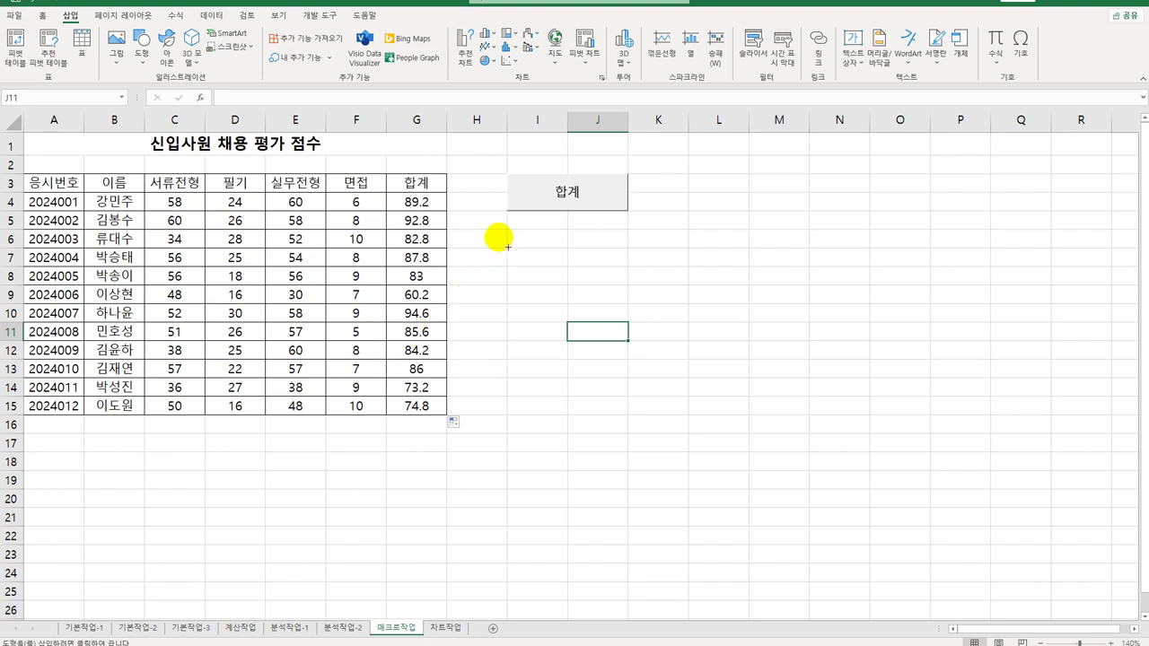
pyautogui.moveTo(516, 240); pyautogui.dragTo(616, 270)
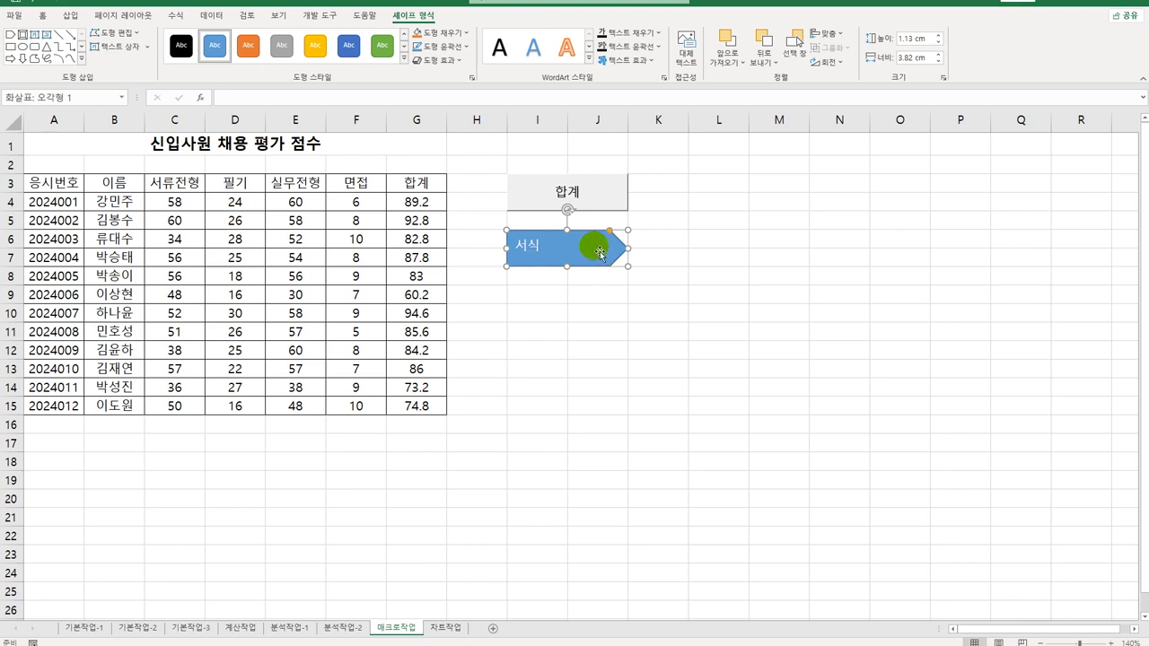
# Assign a new macro named 서식 to the pentagon arrow shape and start recording it
pyautogui.rightClick(599, 252)
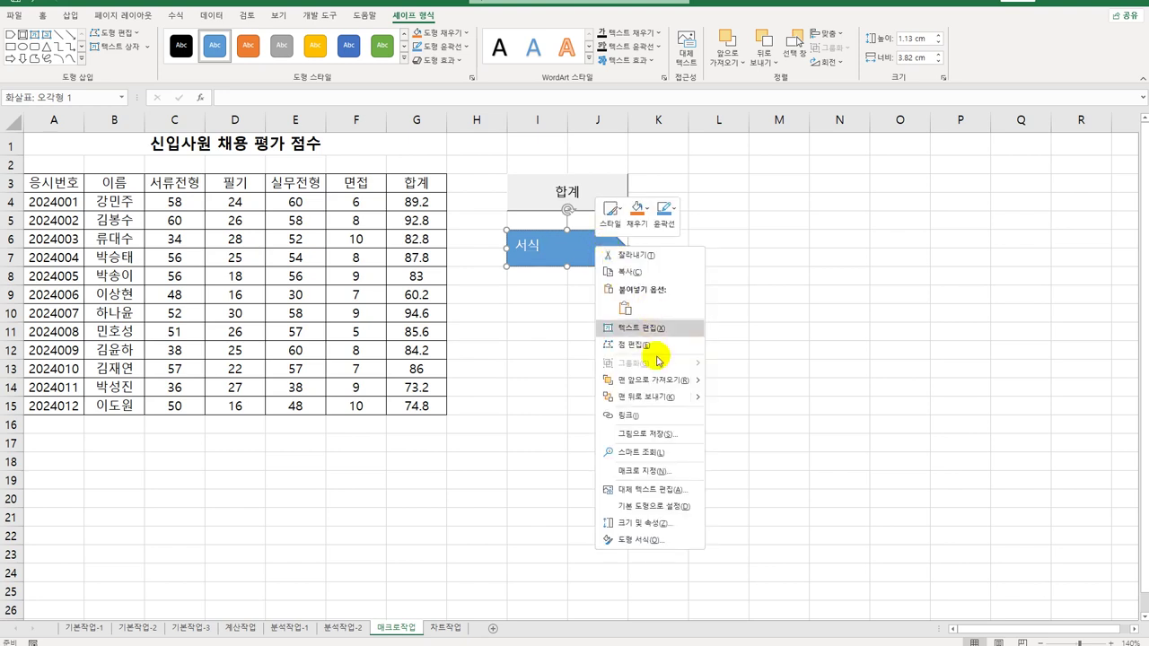
pyautogui.click(653, 465)
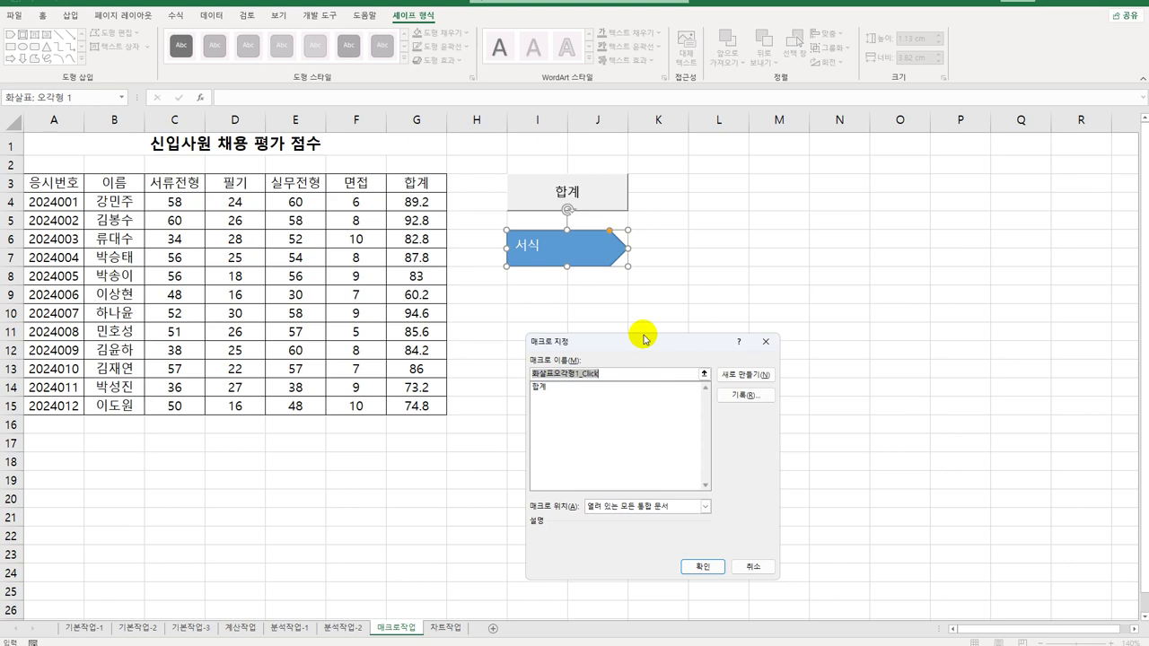
pyautogui.write('ㅅ')
pyautogui.write('식')
pyautogui.click(743, 395)
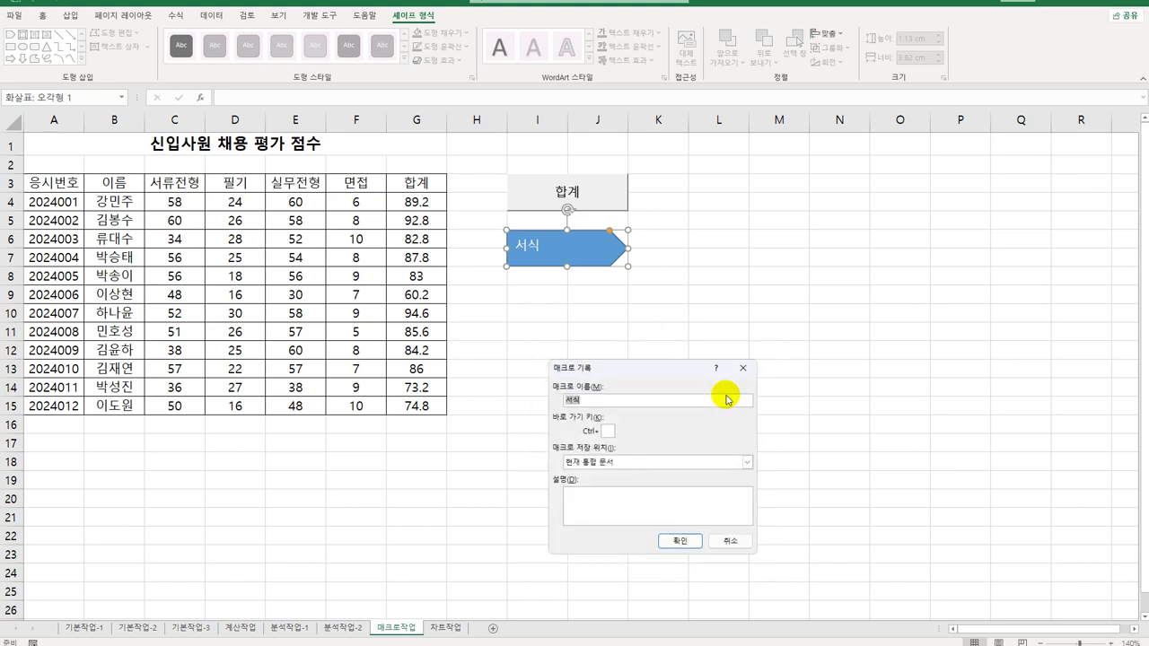
pyautogui.click(677, 541)
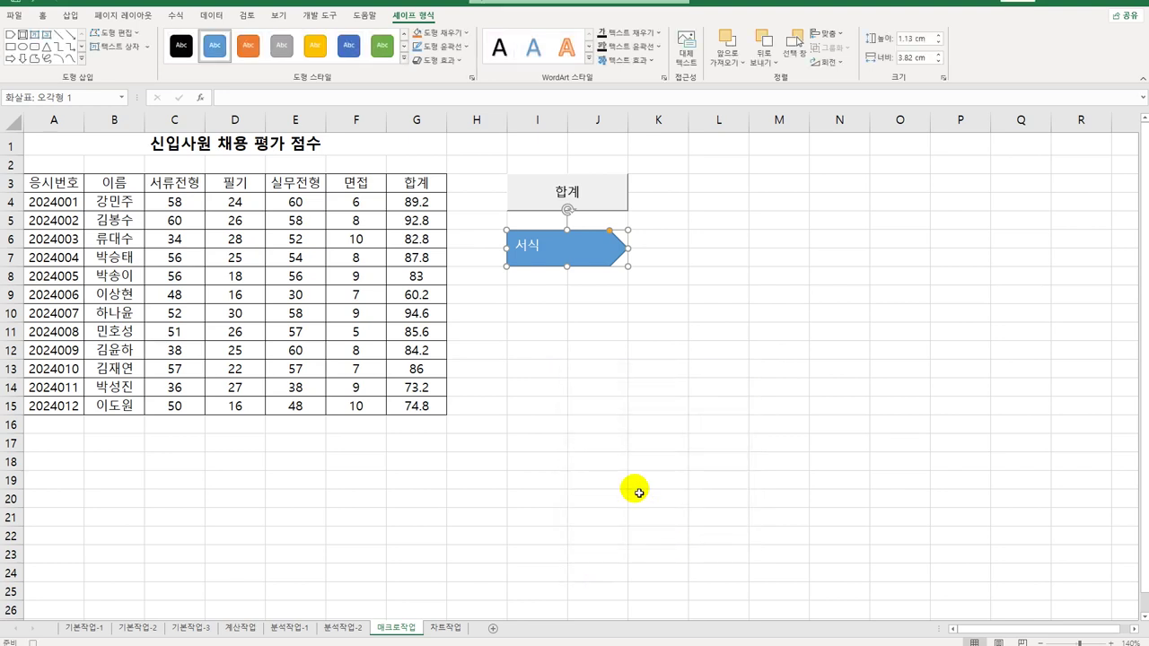
# Give the header cells A3:G3 the standard purple font color and a yellow fill
pyautogui.moveTo(54, 183); pyautogui.dragTo(387, 179)
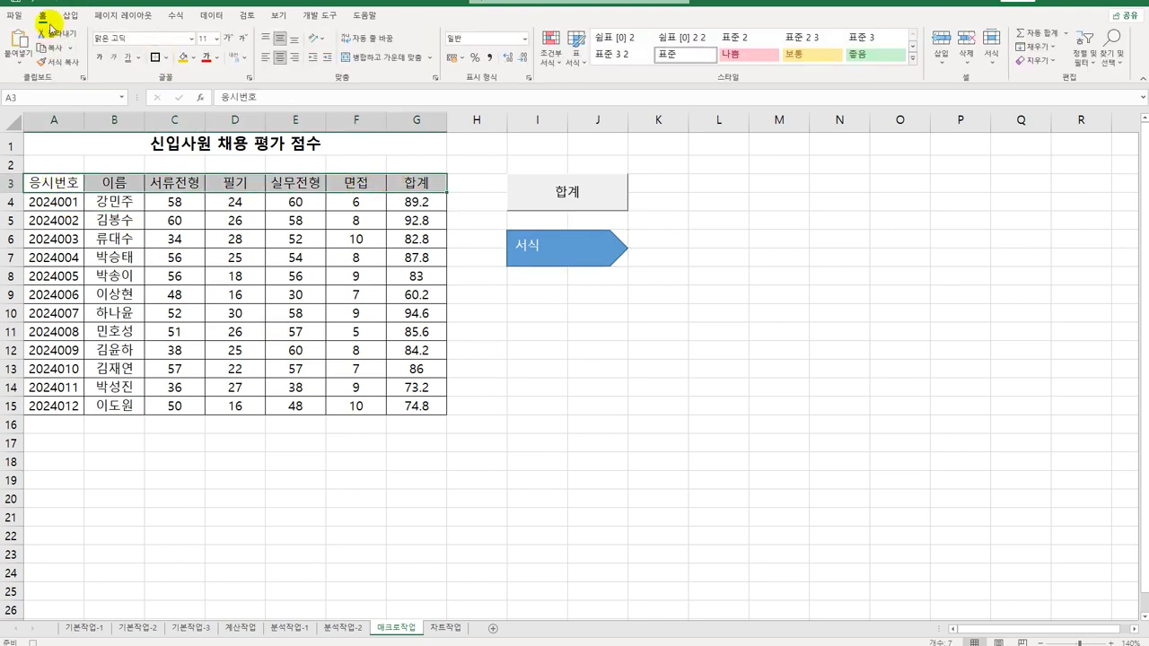
pyautogui.click(217, 58)
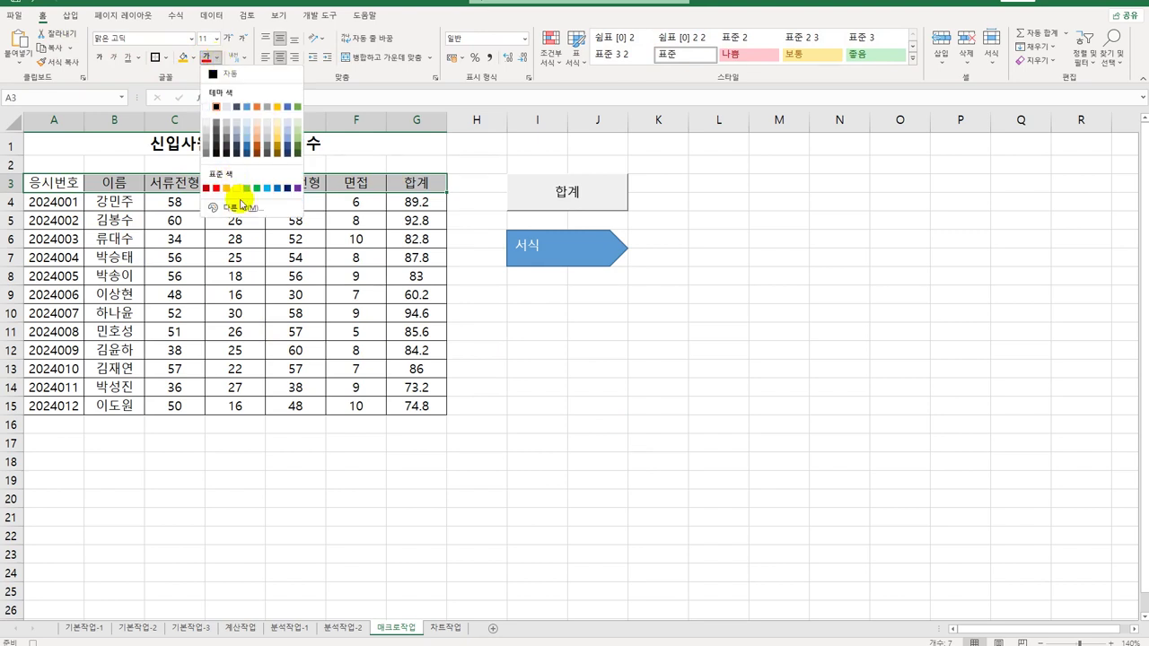
pyautogui.click(297, 187)
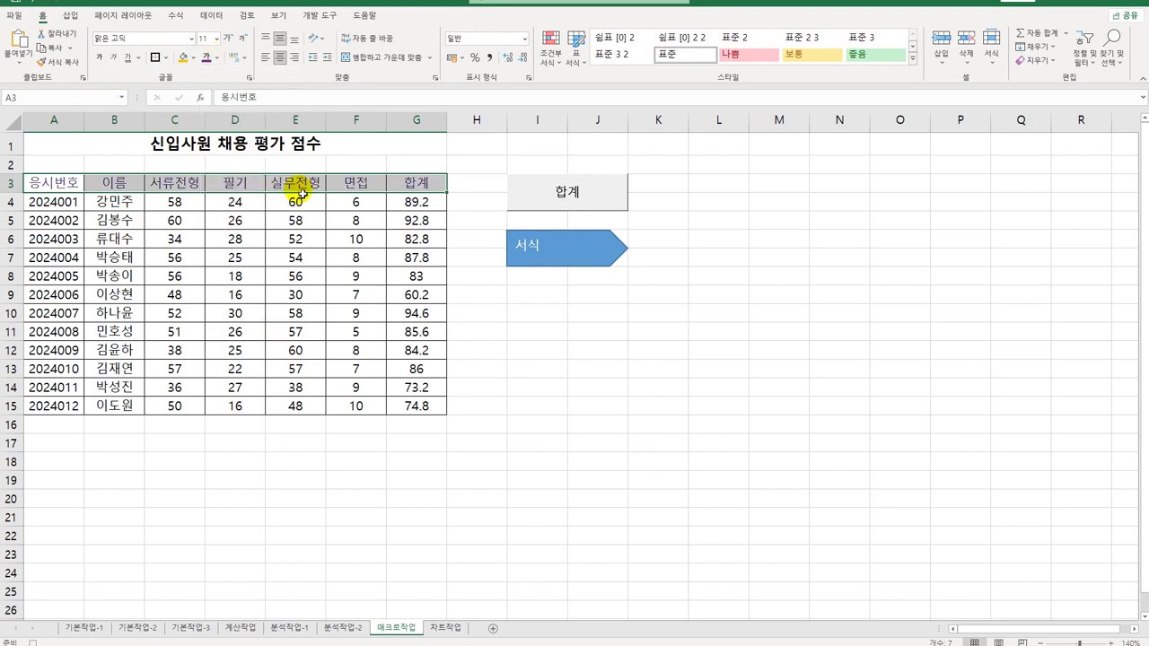
pyautogui.click(193, 59)
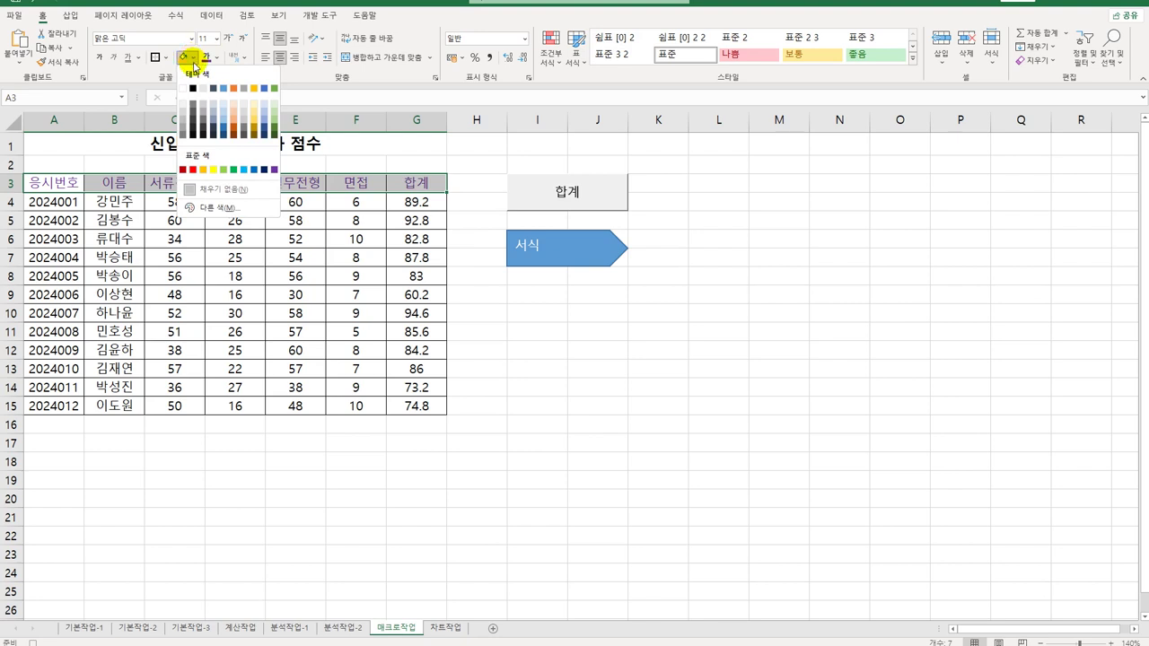
pyautogui.click(211, 173)
# Make the 합계 header in G3 bold and stop recording the 서식 macro
pyautogui.click(399, 185)
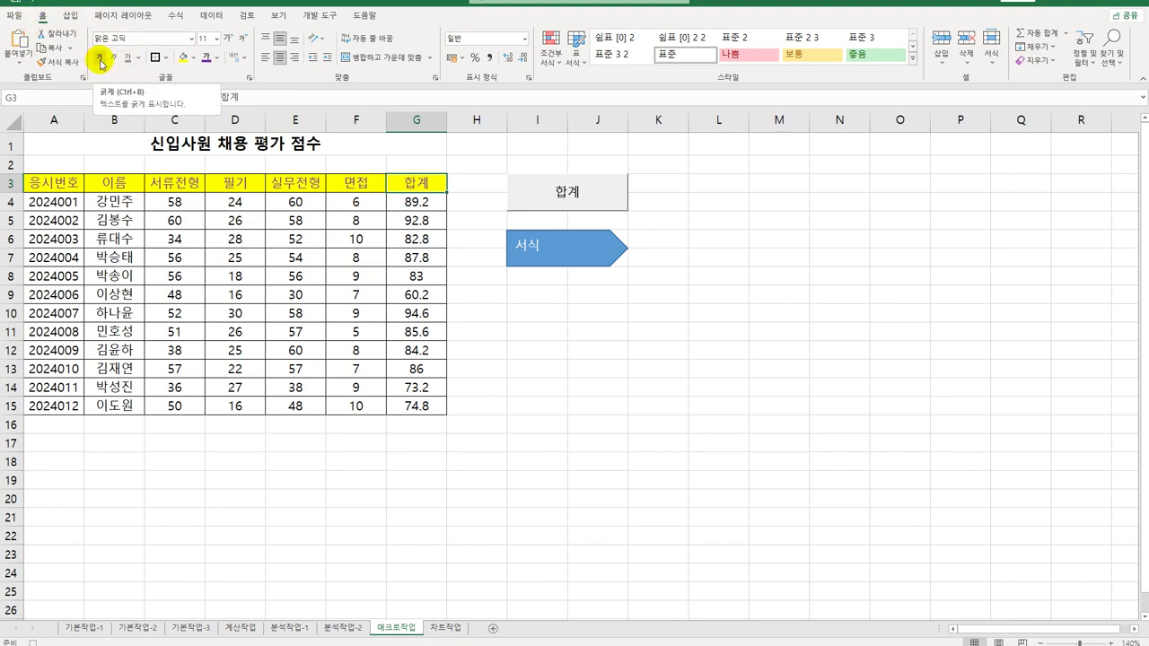
pyautogui.click(102, 61)
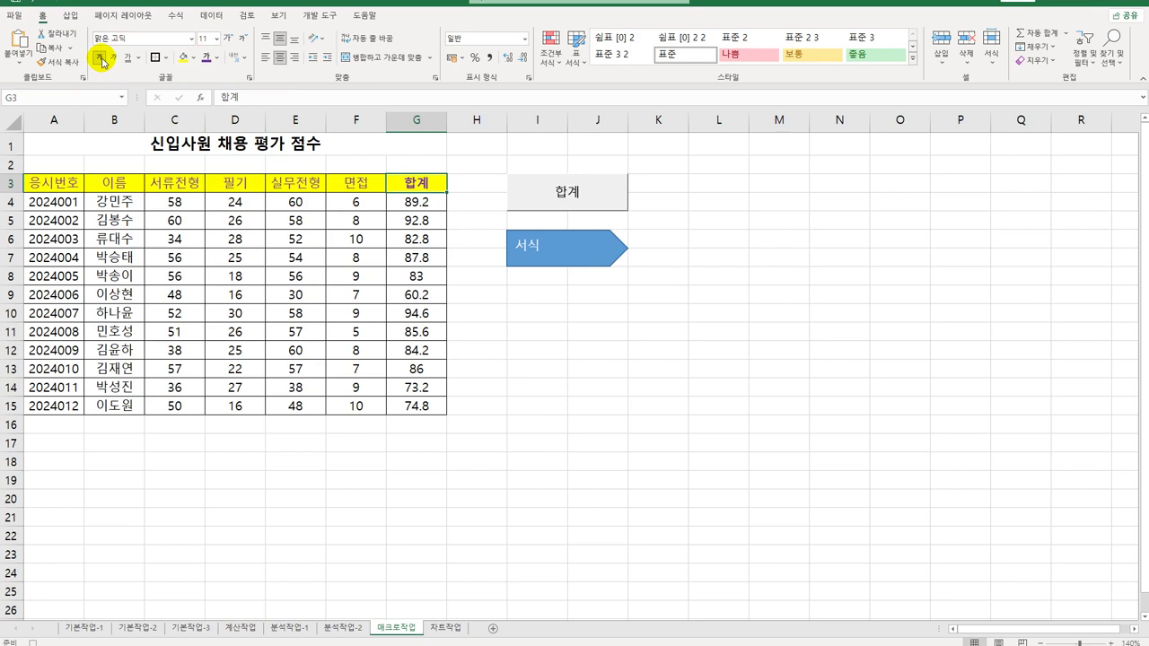
pyautogui.click(319, 15)
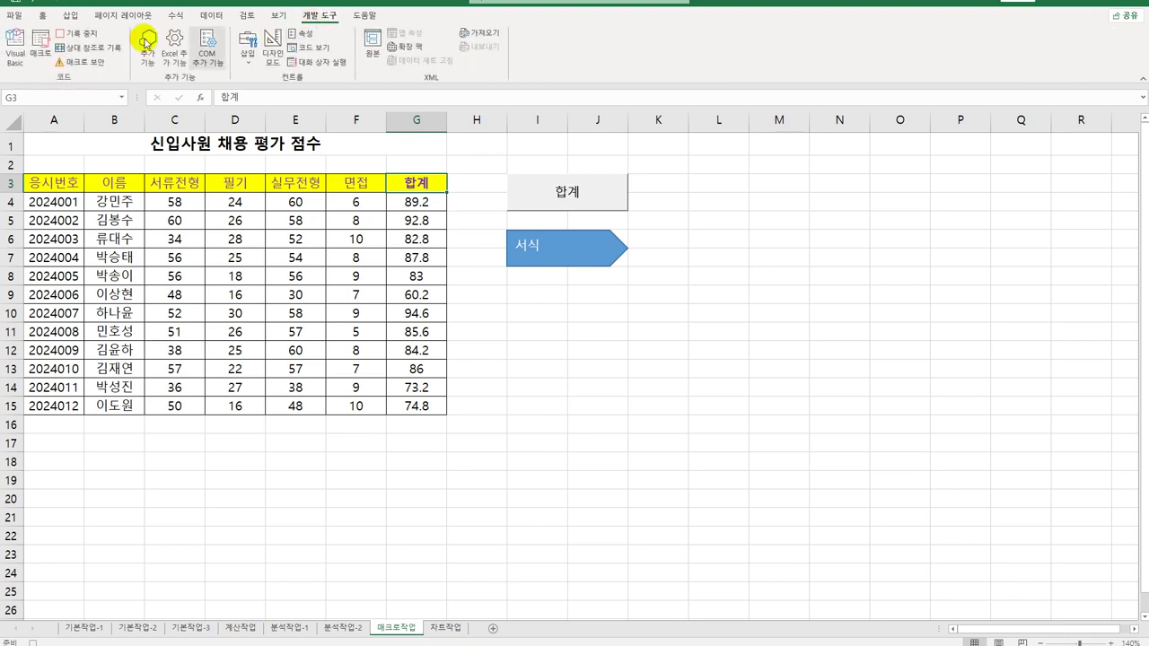
pyautogui.click(75, 33)
pyautogui.click(616, 384)
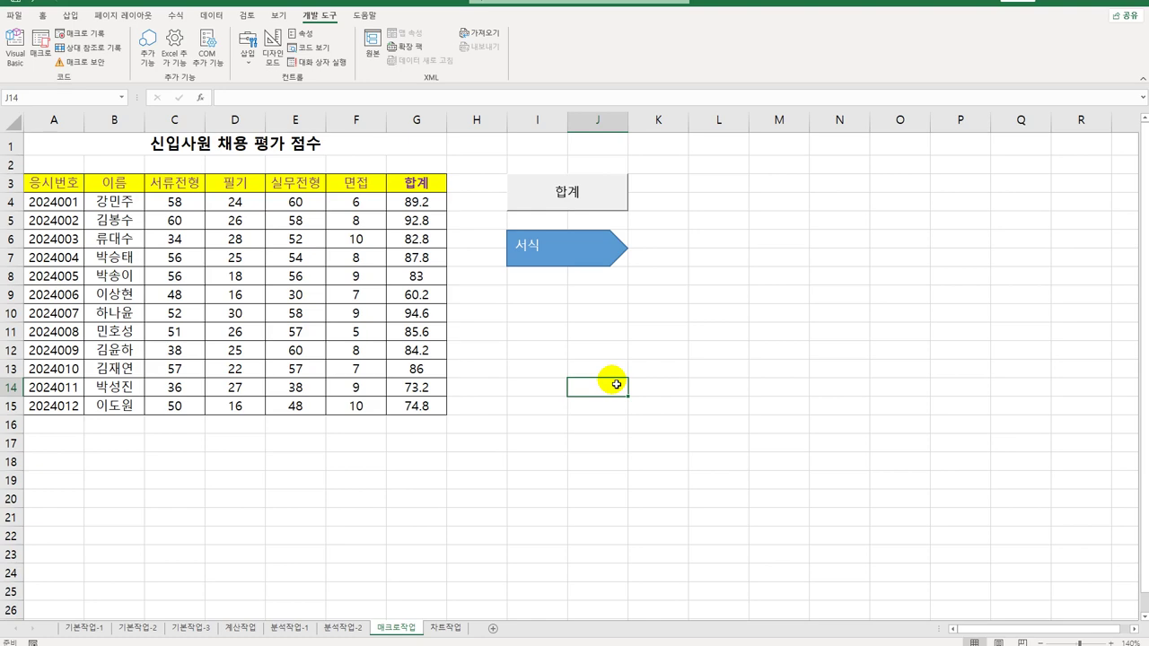
# On the 차트작업 sheet, change the column chart to a line chart with markers
pyautogui.click(445, 628)
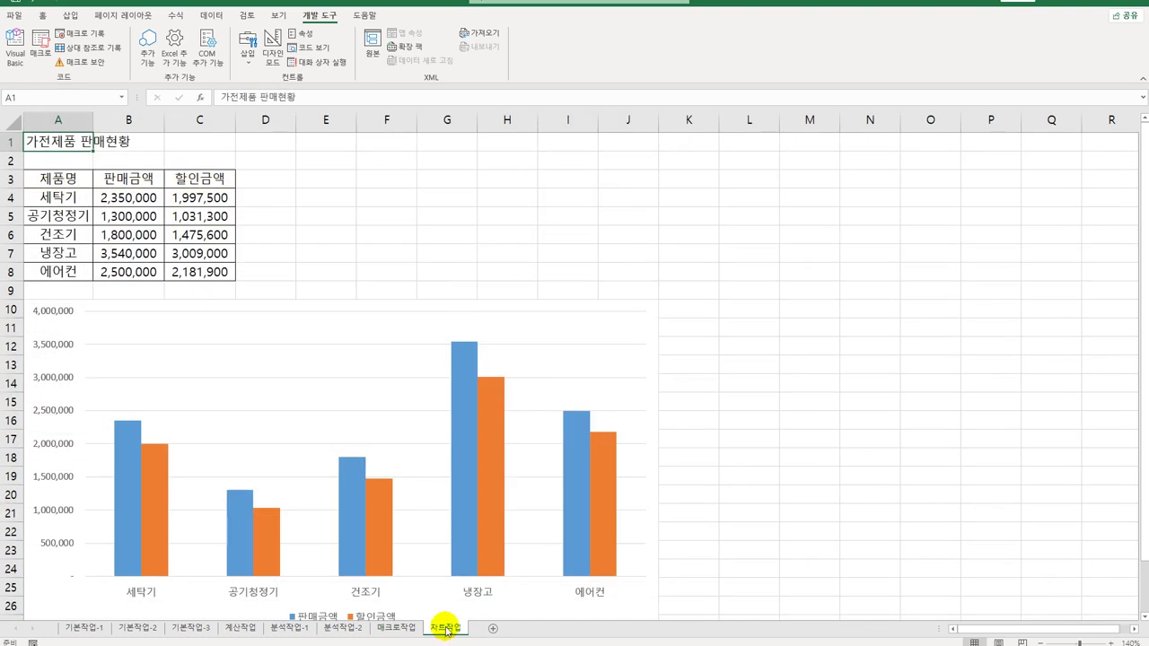
pyautogui.scroll(-3, 647, 459)
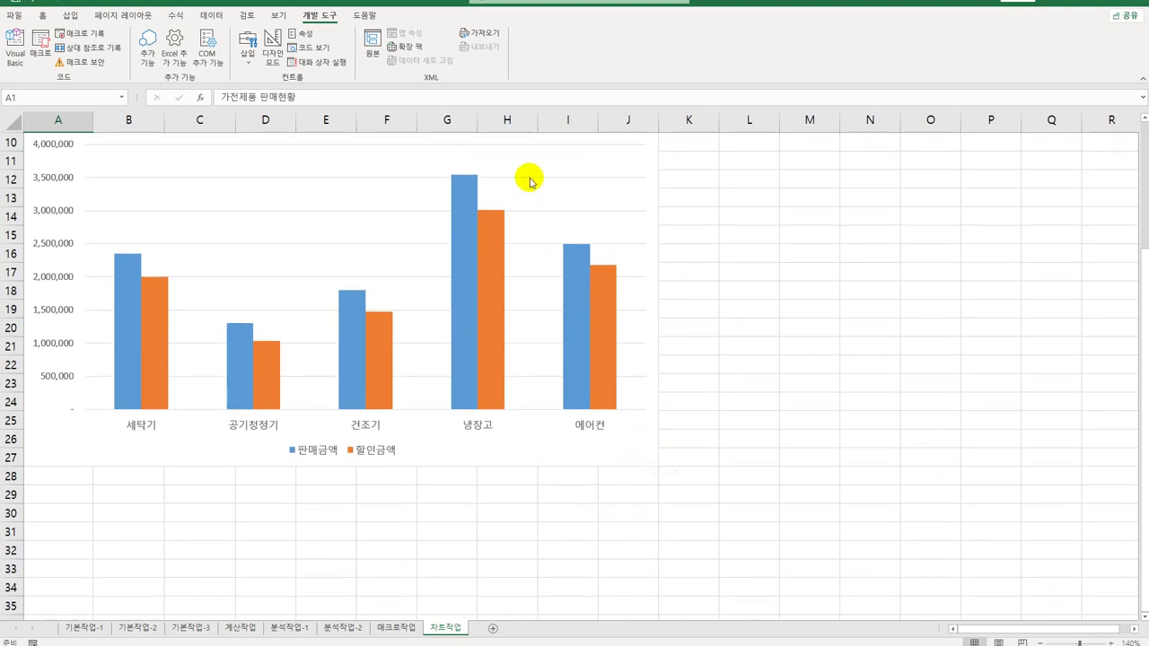
pyautogui.rightClick(544, 151)
pyautogui.click(620, 197)
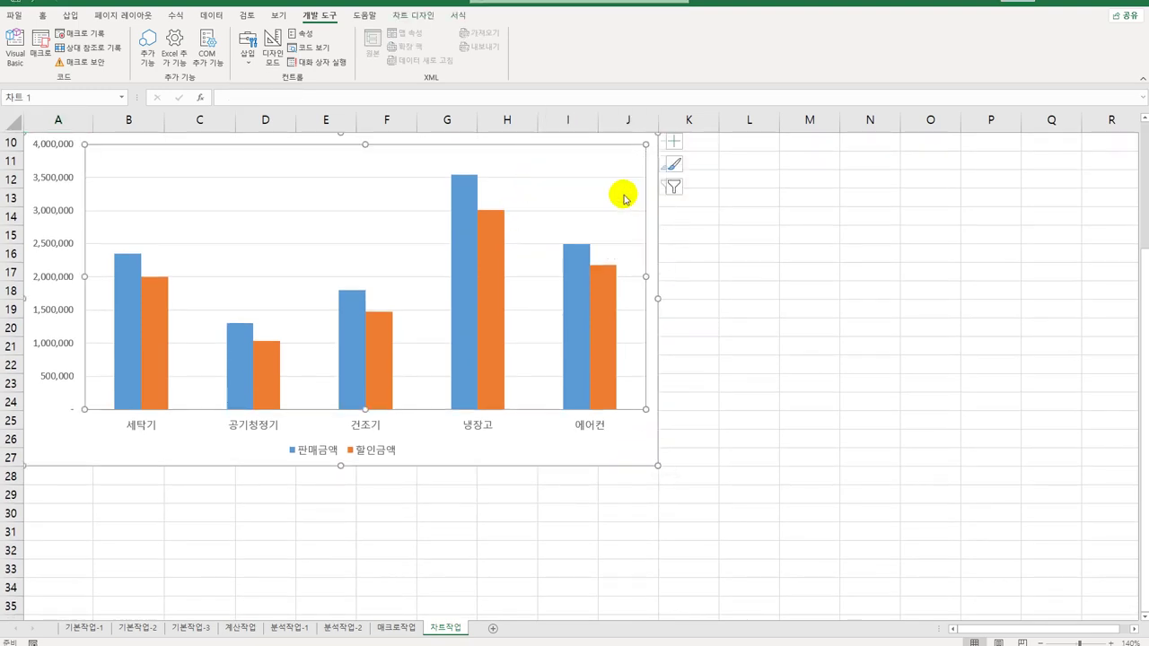
pyautogui.click(432, 232)
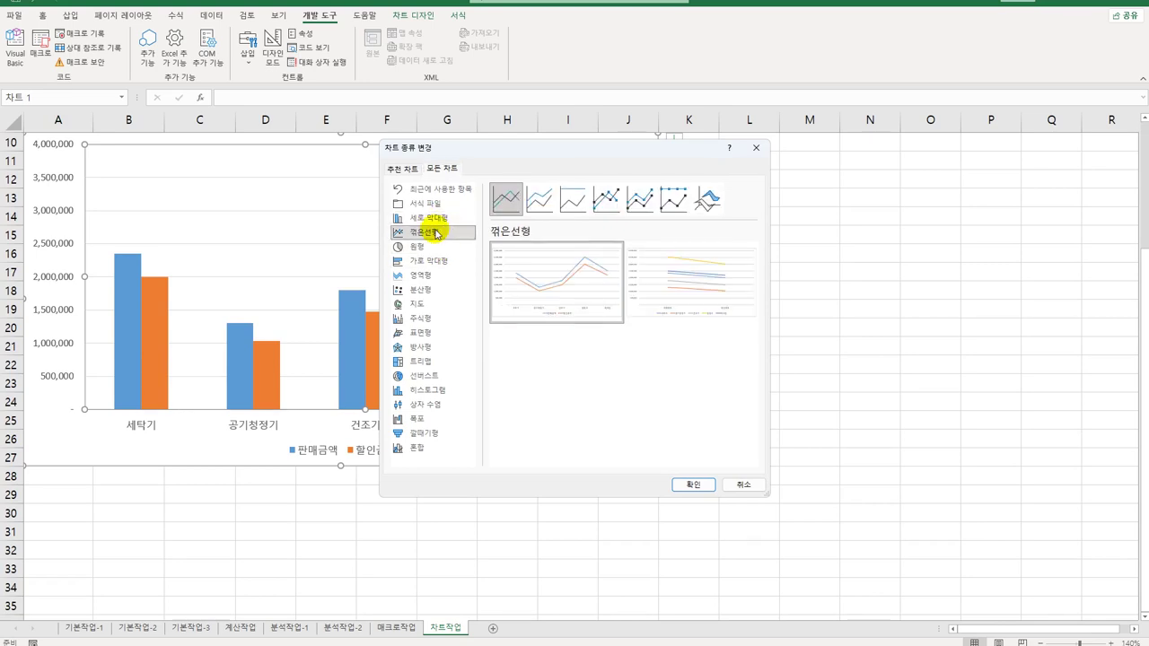
pyautogui.click(610, 205)
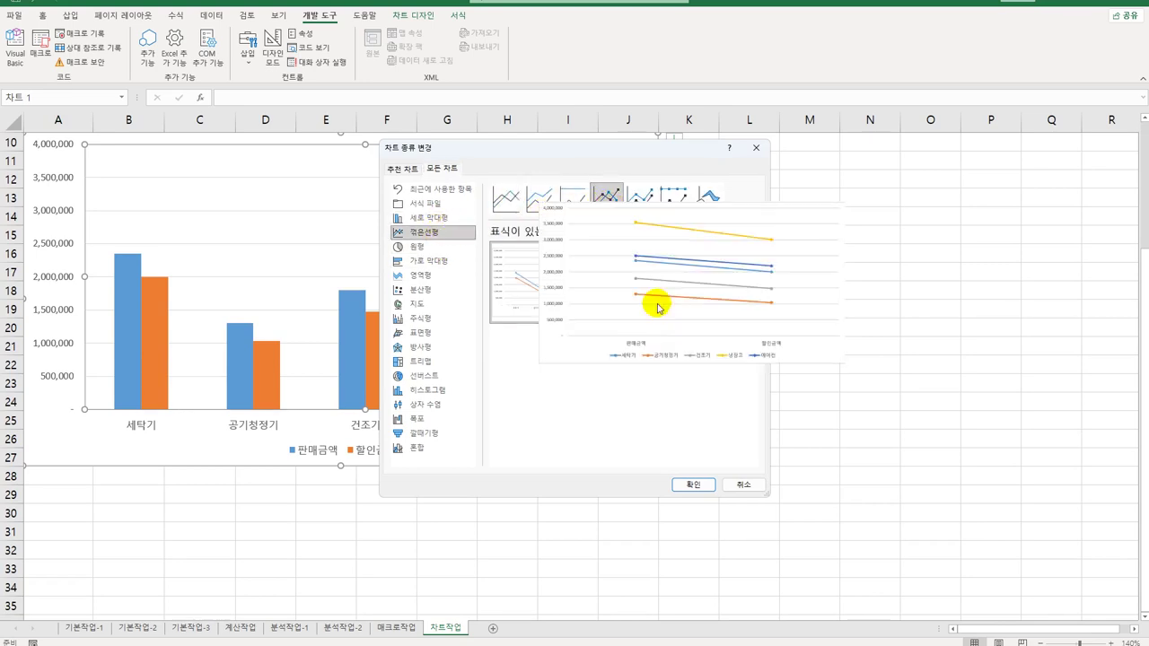
pyautogui.click(691, 485)
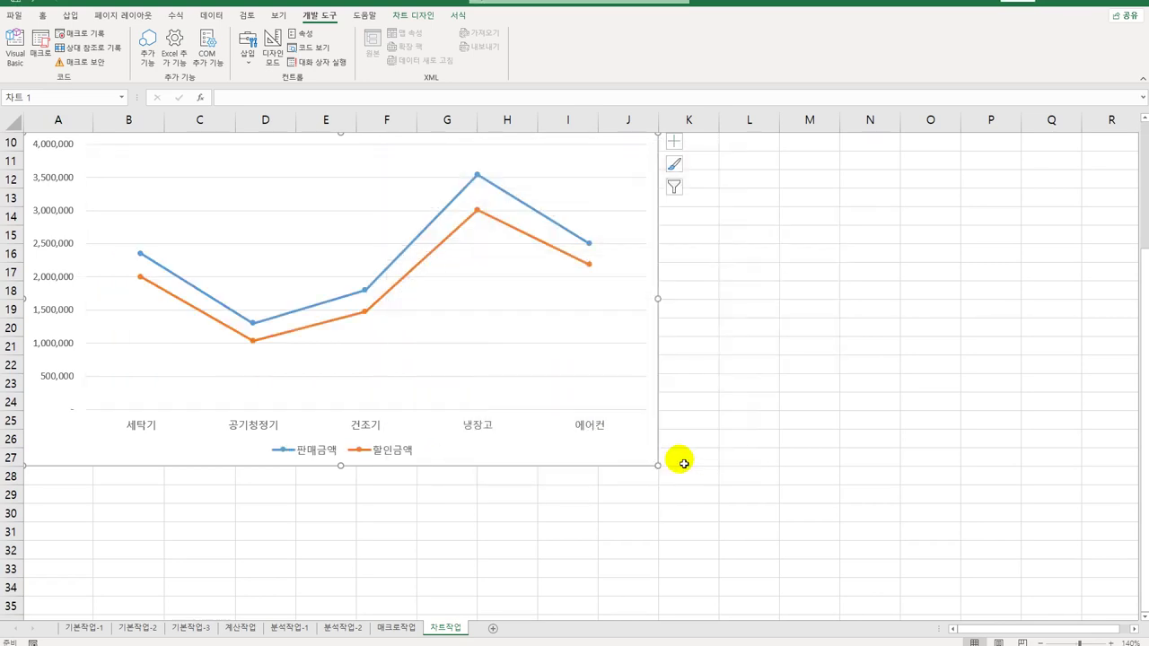
# Add a chart title element to the line chart
pyautogui.click(673, 141)
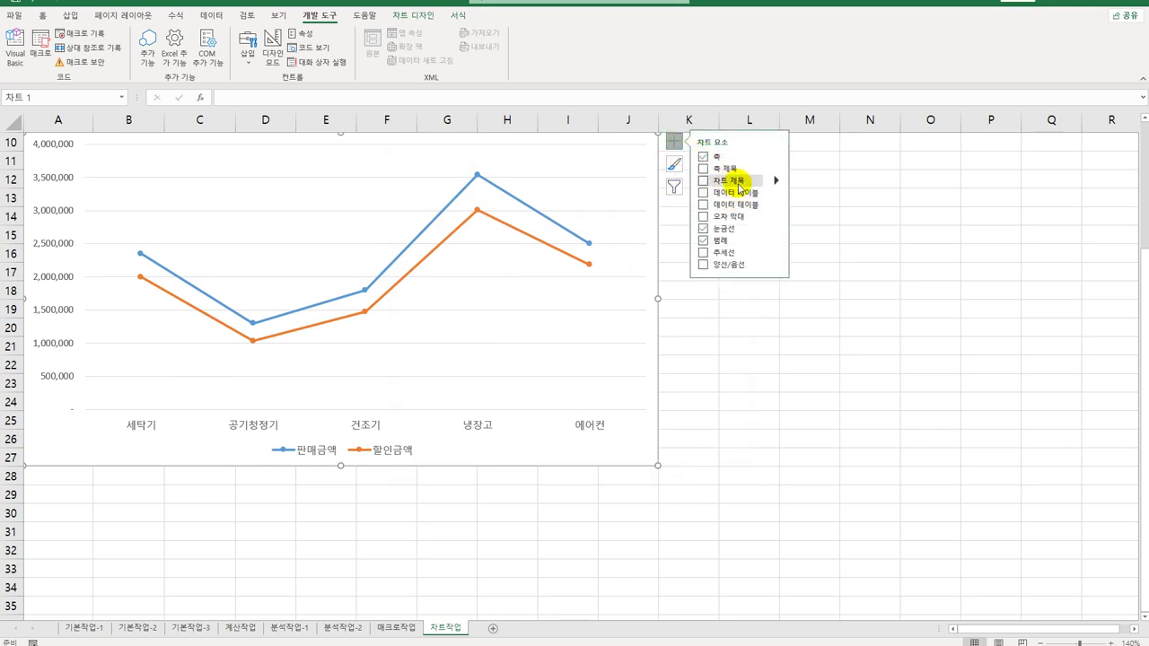
pyautogui.click(729, 181)
pyautogui.scroll(3, 756, 323)
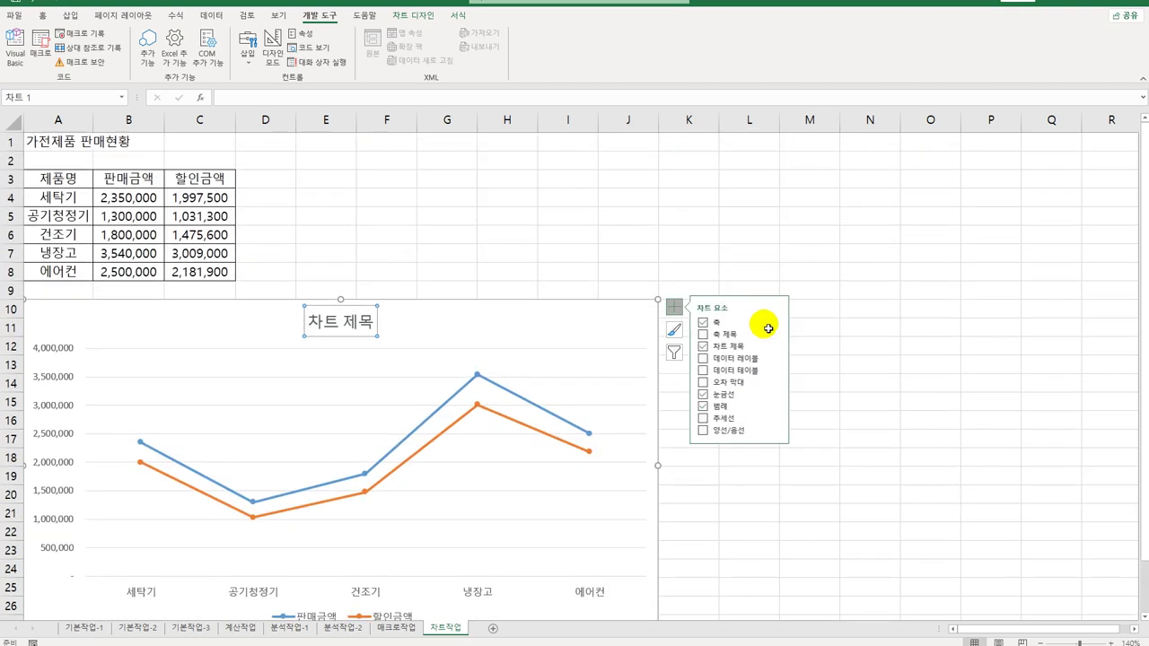
# Link the chart title to cell A1 of the 차트작업 sheet
pyautogui.write('=')
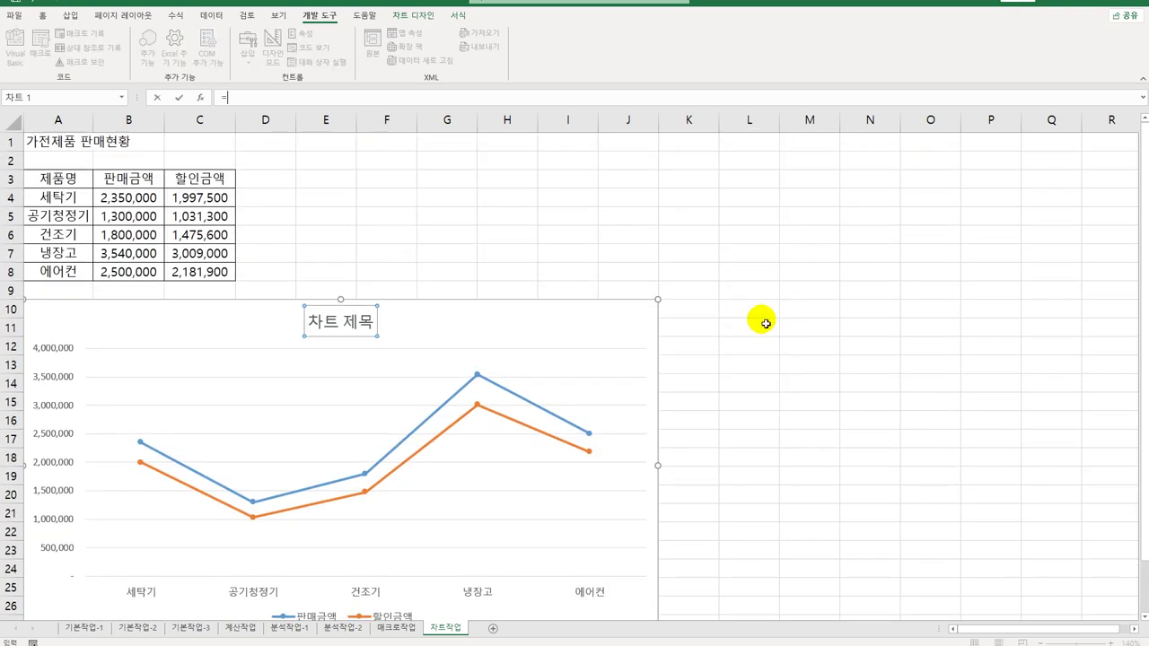
pyautogui.click(81, 146)
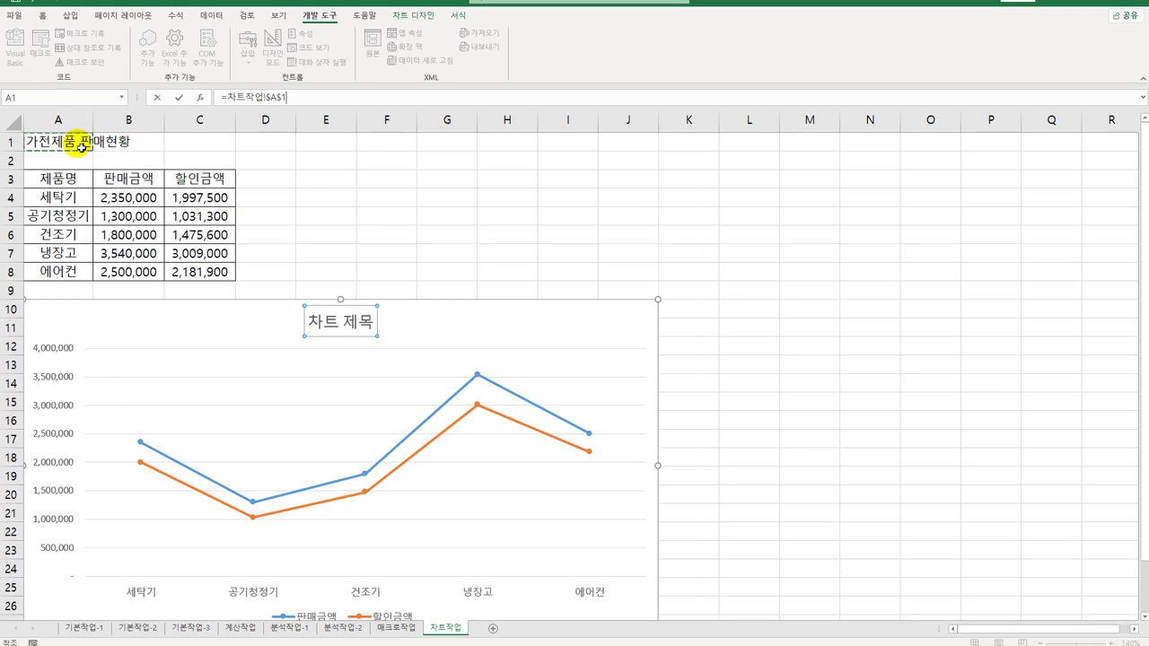
pyautogui.press('Return')
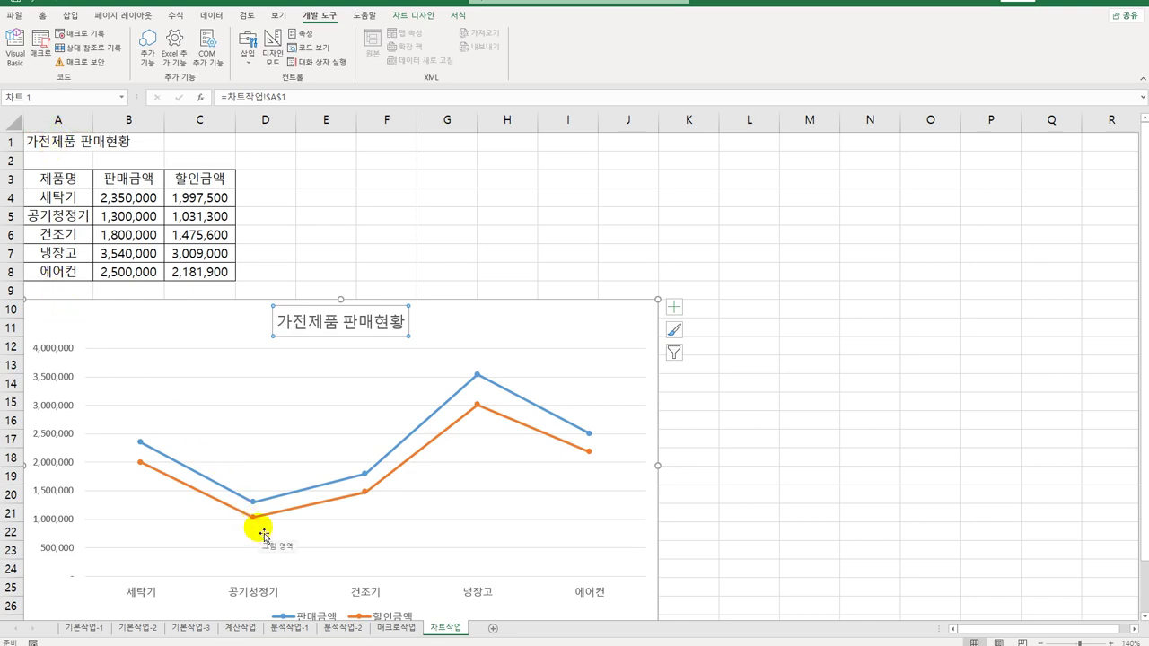
# Add a data label to only the 공기청정기 point of the 할인금액 series, showing series name and value, positioned below (아래쪽)
pyautogui.scroll(-3, 261, 528)
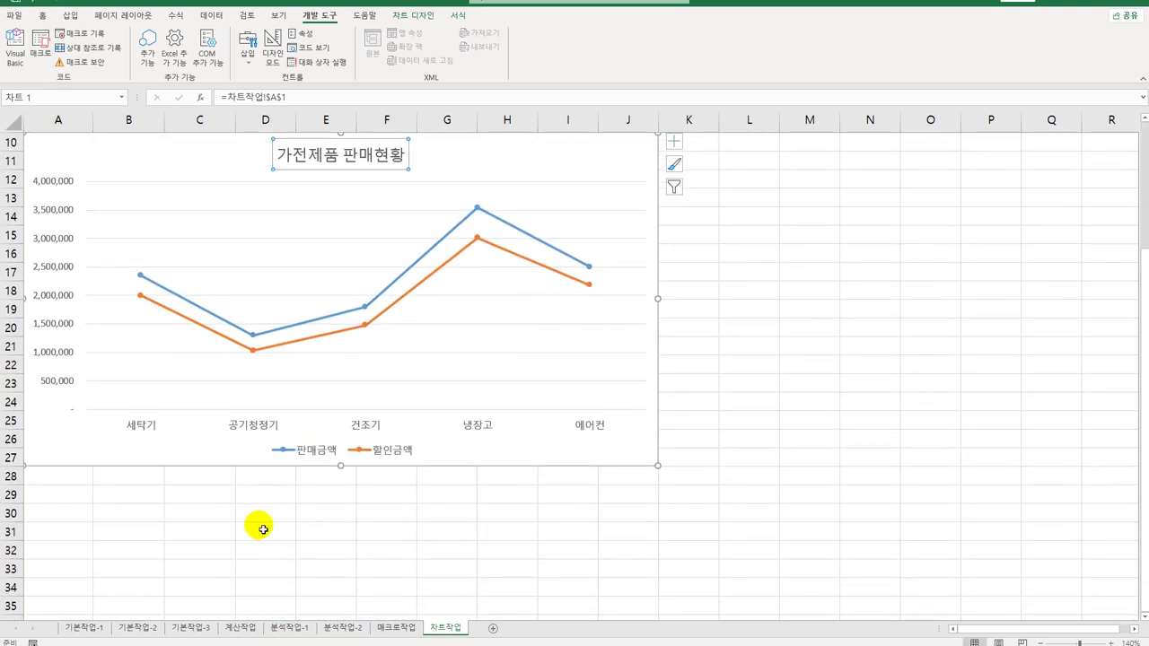
pyautogui.click(255, 353)
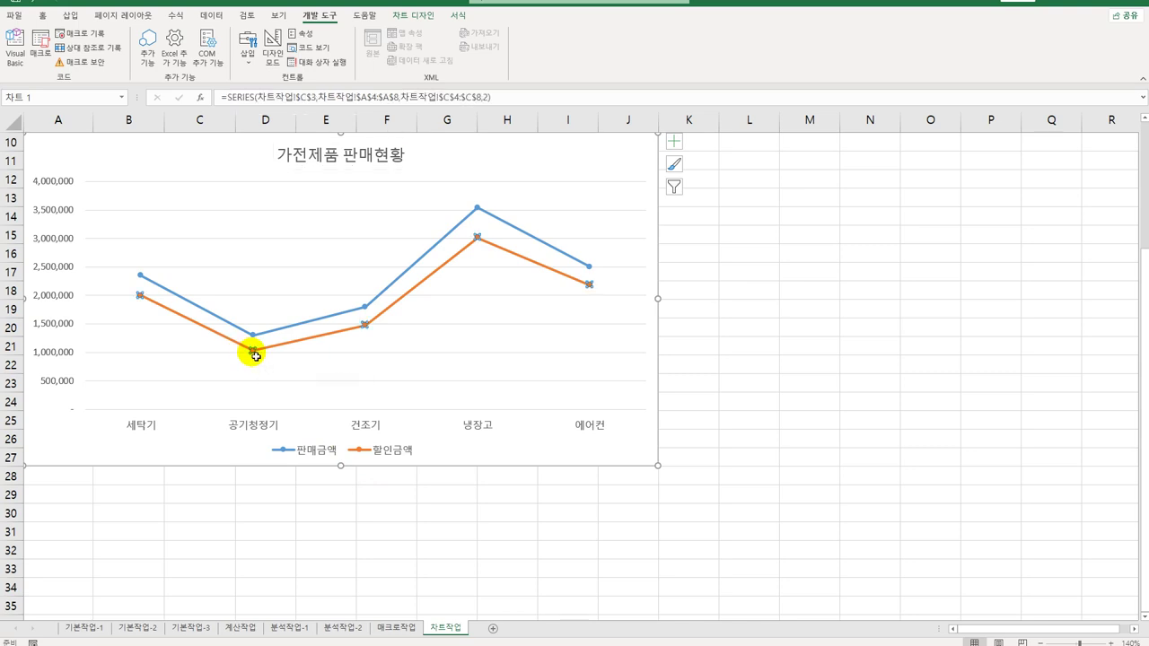
pyautogui.click(256, 355)
pyautogui.rightClick(257, 354)
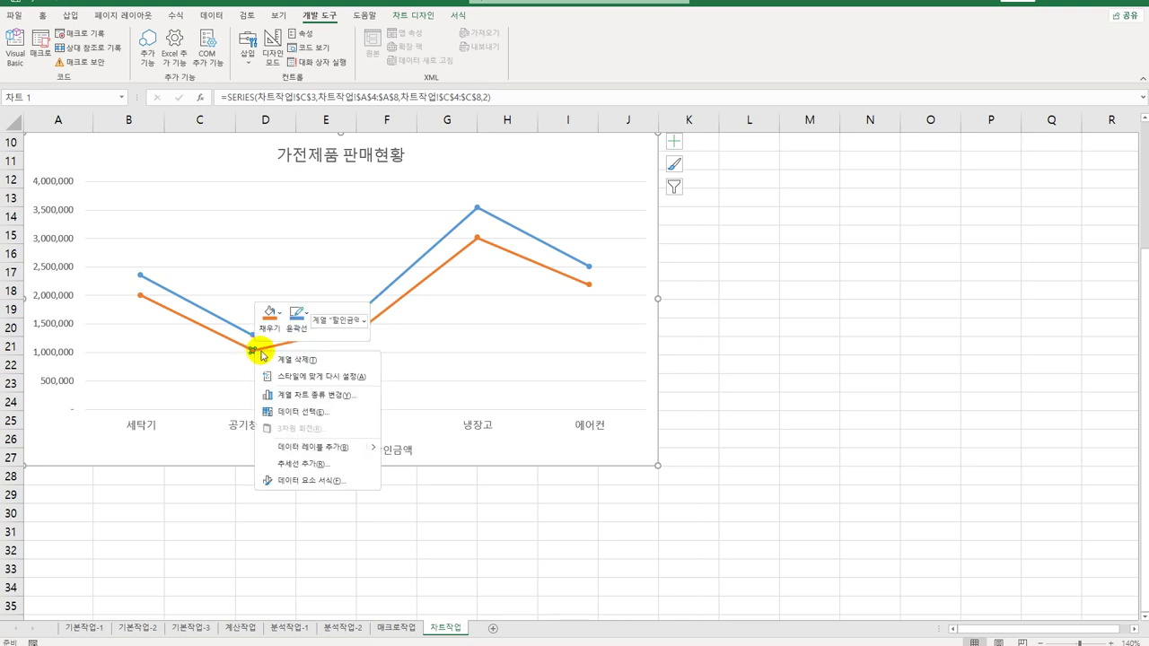
pyautogui.moveTo(377, 446)
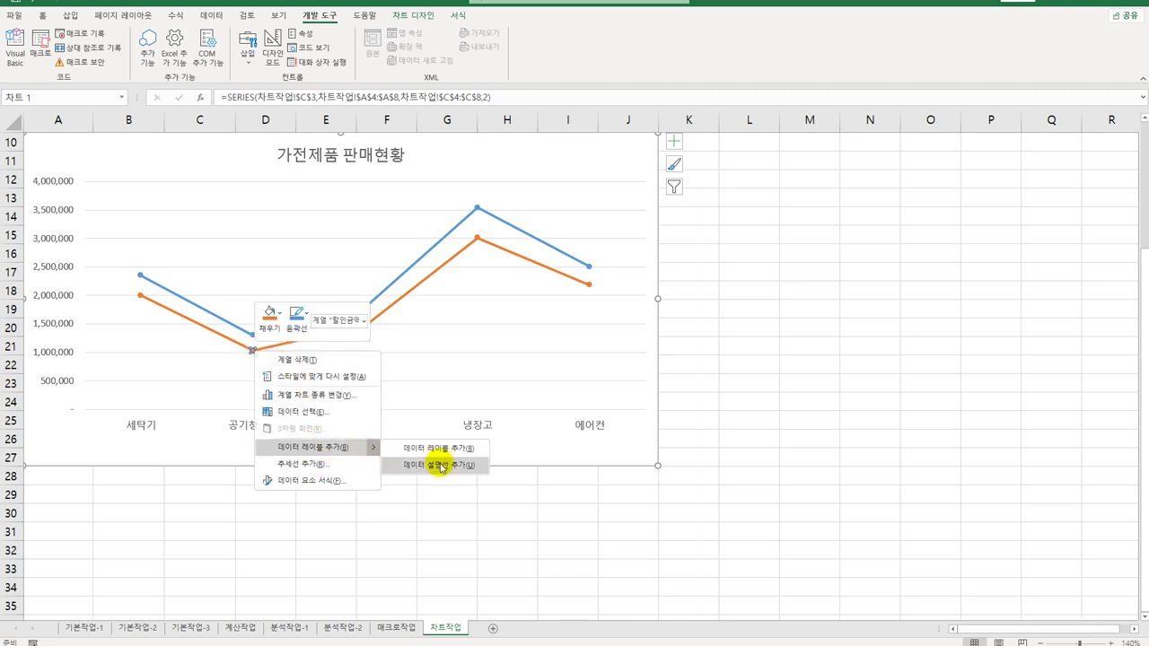
pyautogui.click(674, 141)
pyautogui.click(674, 141)
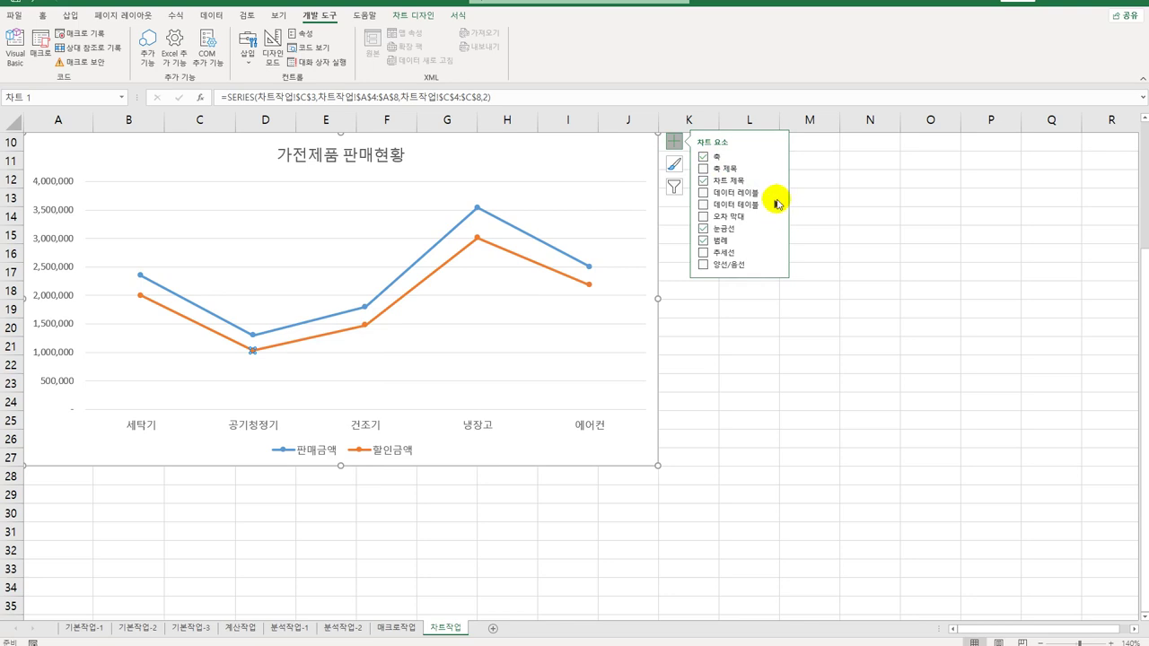
pyautogui.moveTo(777, 192)
pyautogui.click(818, 281)
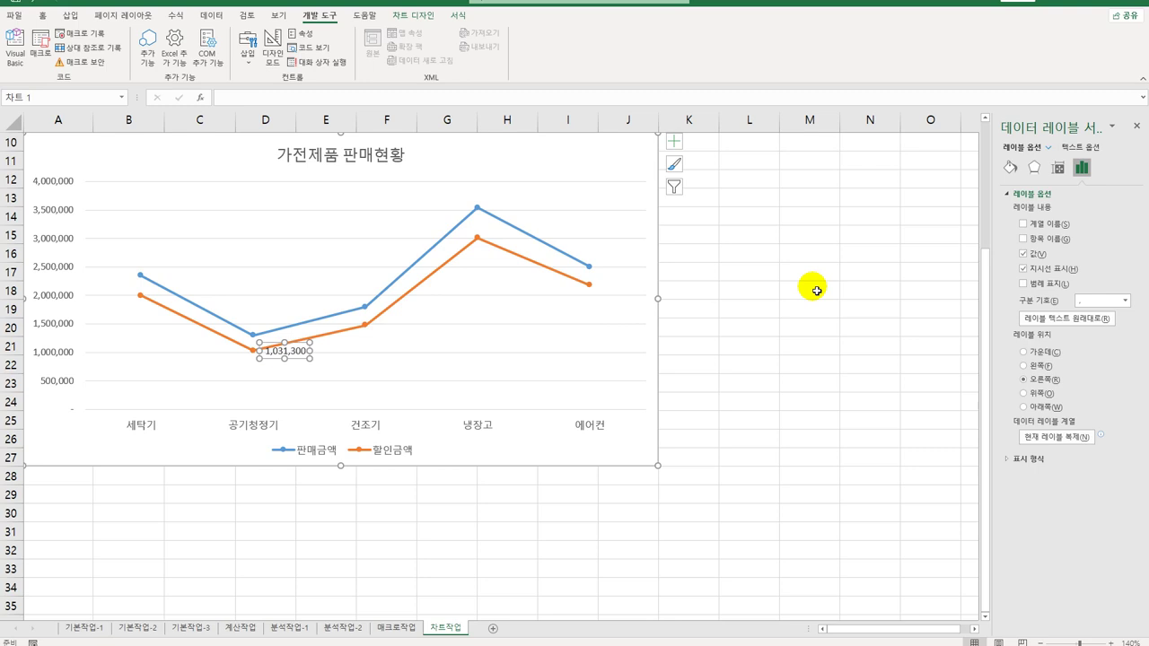
pyautogui.click(1023, 224)
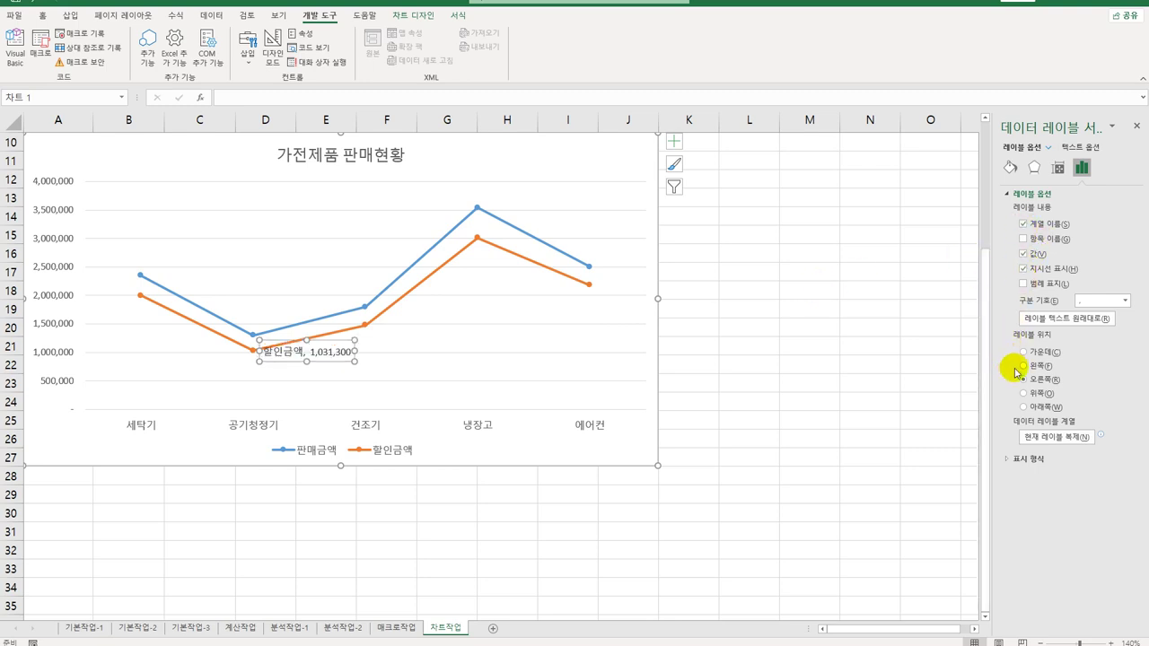
pyautogui.click(1024, 408)
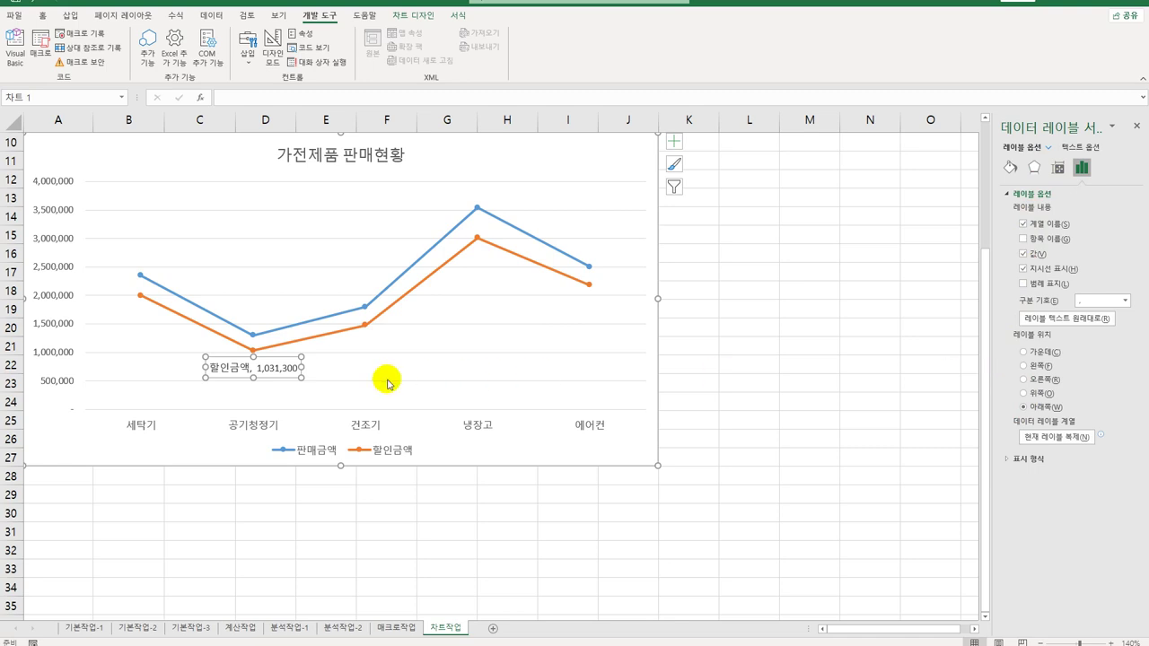
pyautogui.click(40, 267)
pyautogui.rightClick(40, 267)
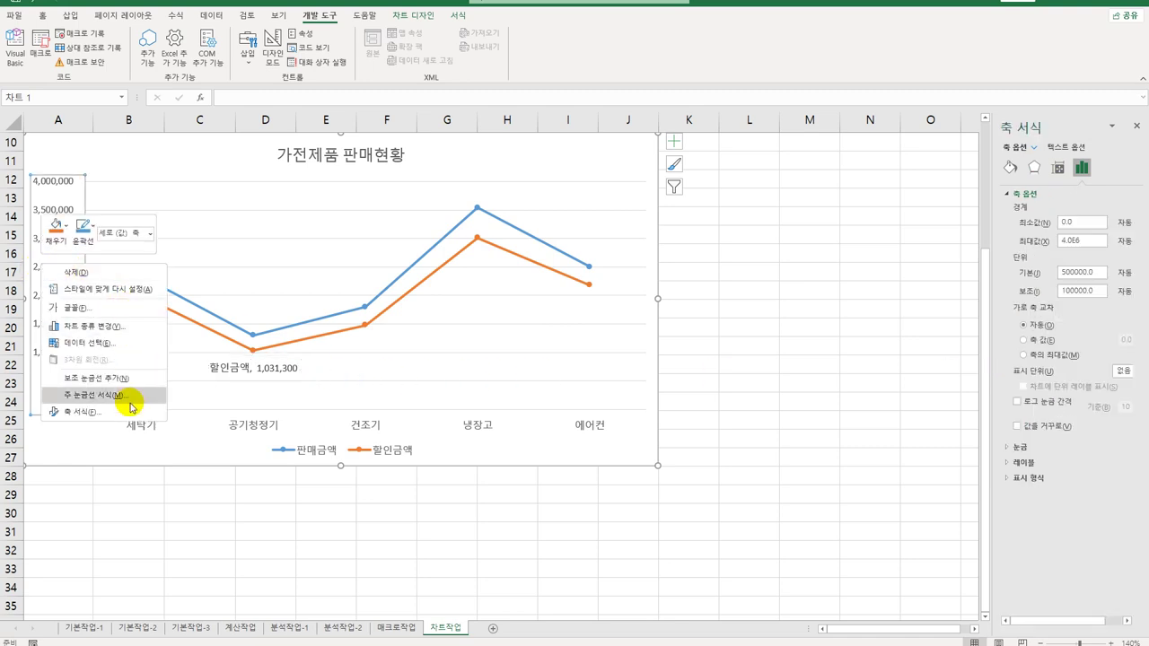
pyautogui.press('Escape')
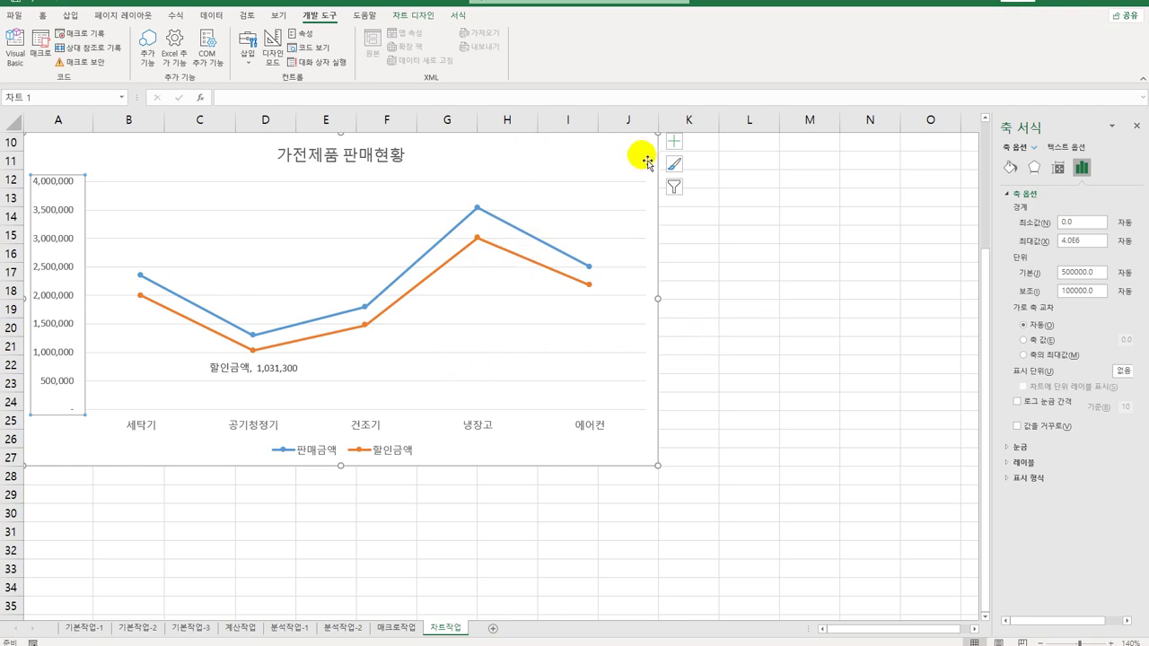
# Add a primary vertical (기본 세로) axis title to the chart
pyautogui.click(671, 141)
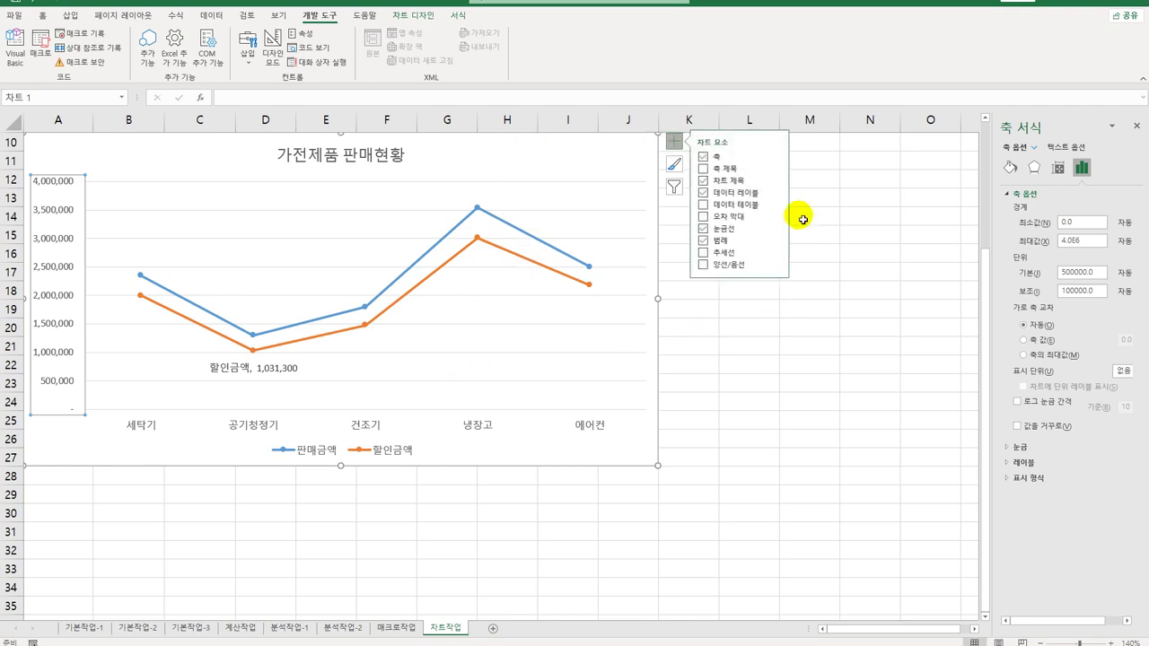
pyautogui.click(776, 167)
pyautogui.click(836, 183)
# Change the vertical axis title text to 금액 and set its text direction to 세로
pyautogui.click(45, 289)
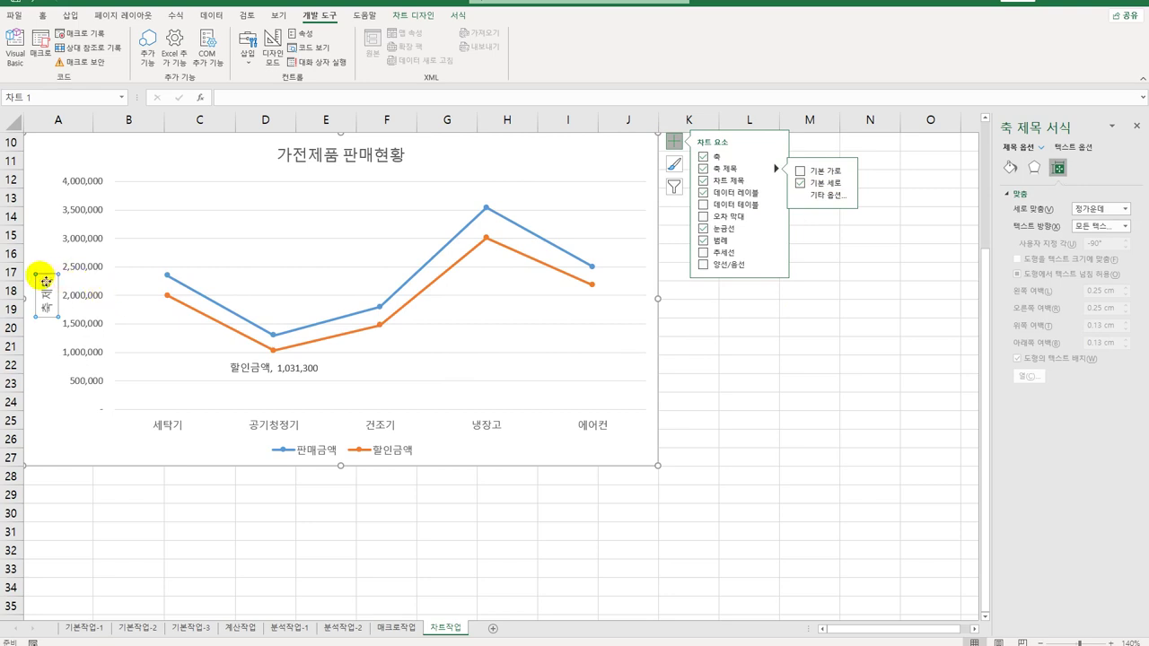
pyautogui.moveTo(40, 284); pyautogui.dragTo(48, 308)
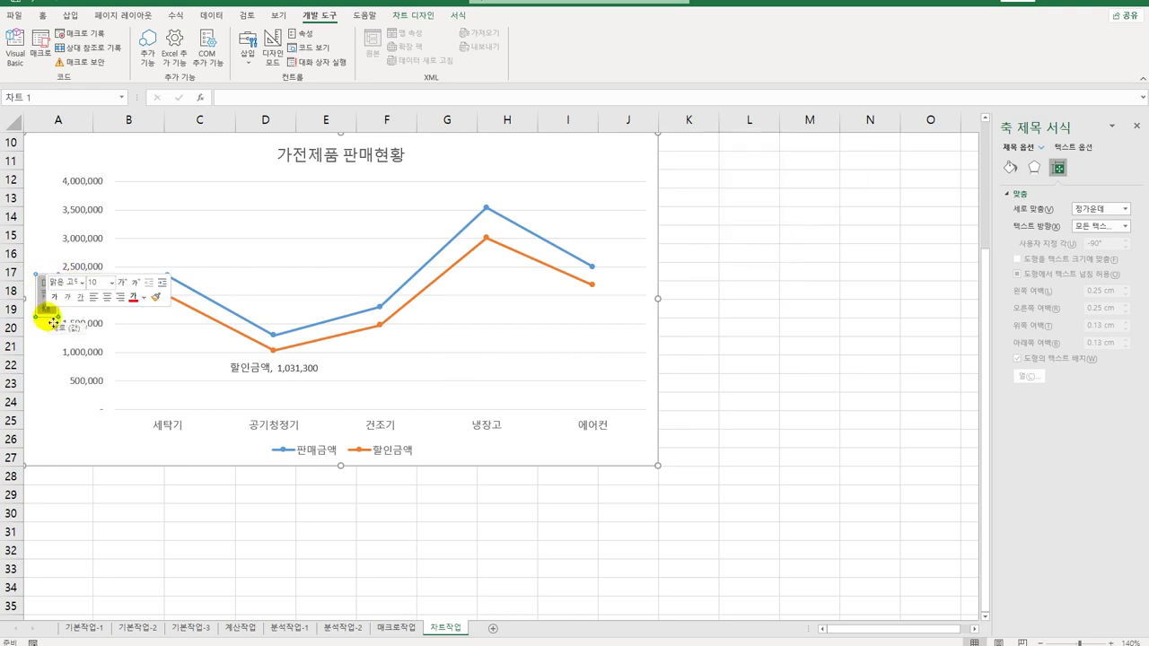
pyautogui.write('합')
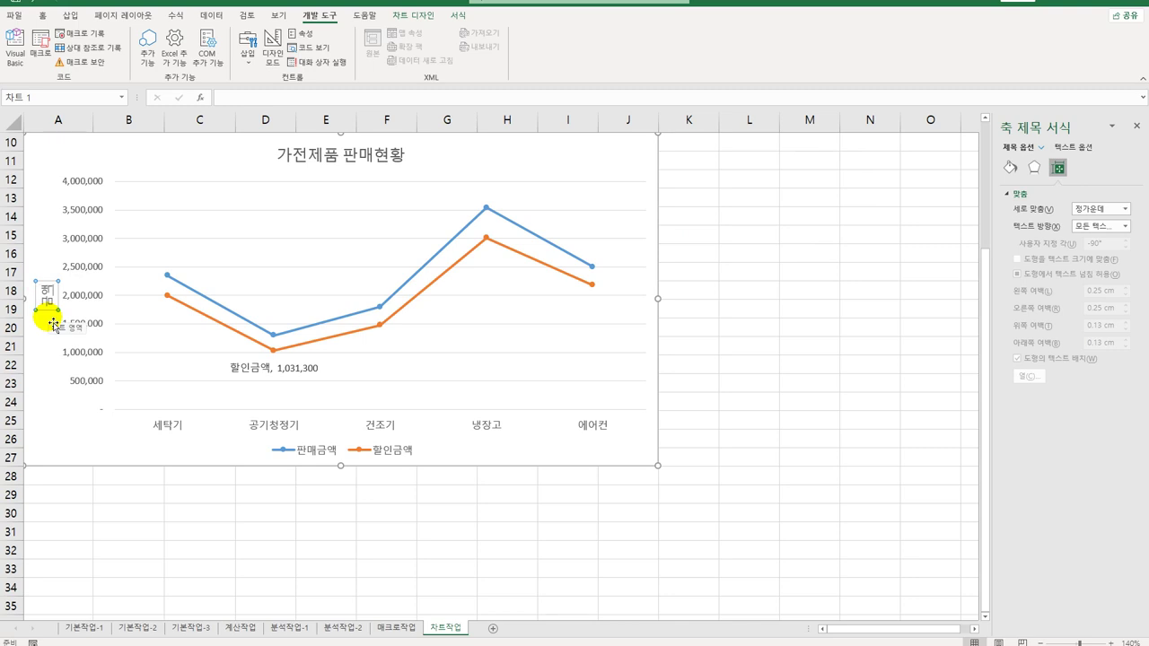
pyautogui.write('금')
pyautogui.press('Escape')
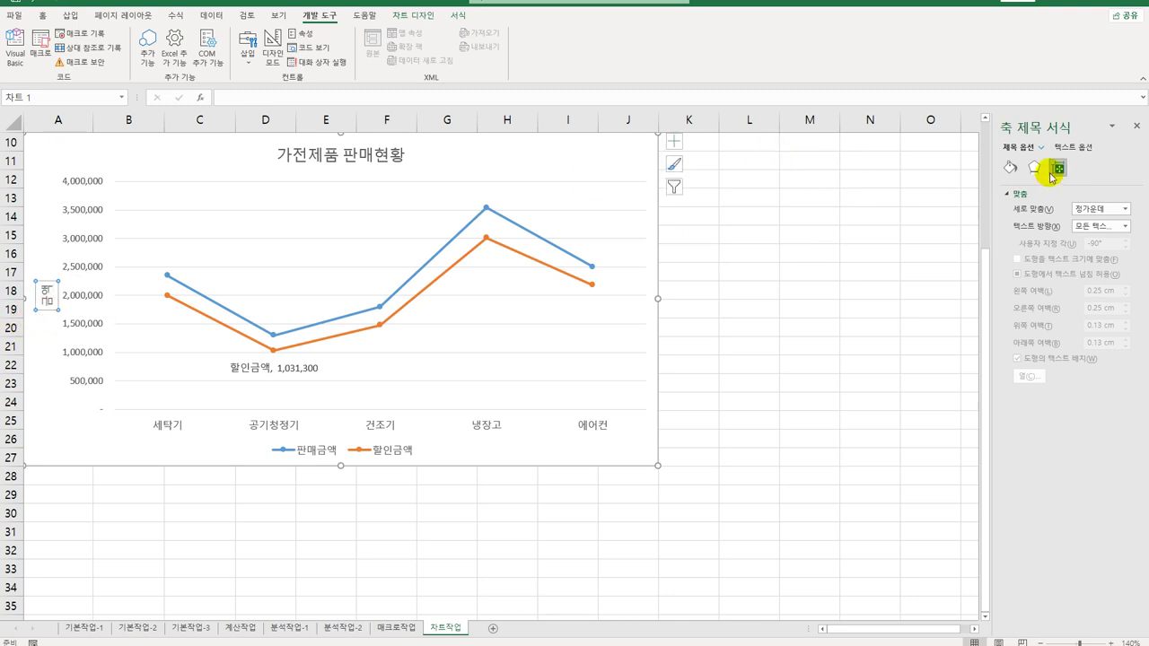
pyautogui.click(1124, 226)
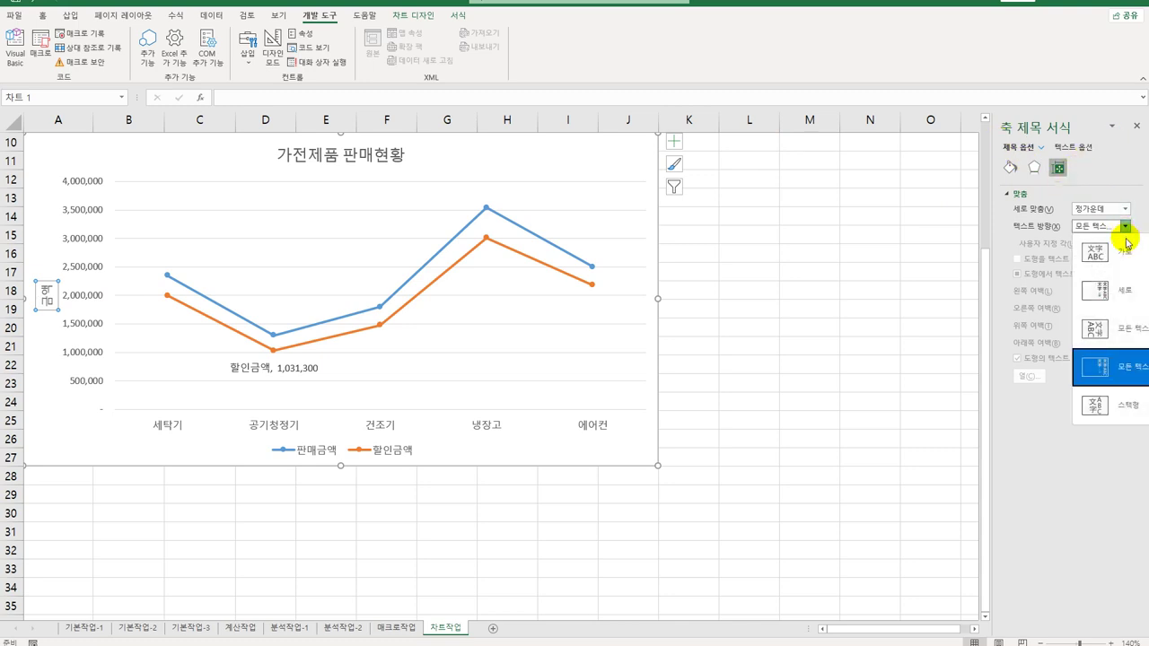
pyautogui.click(1122, 286)
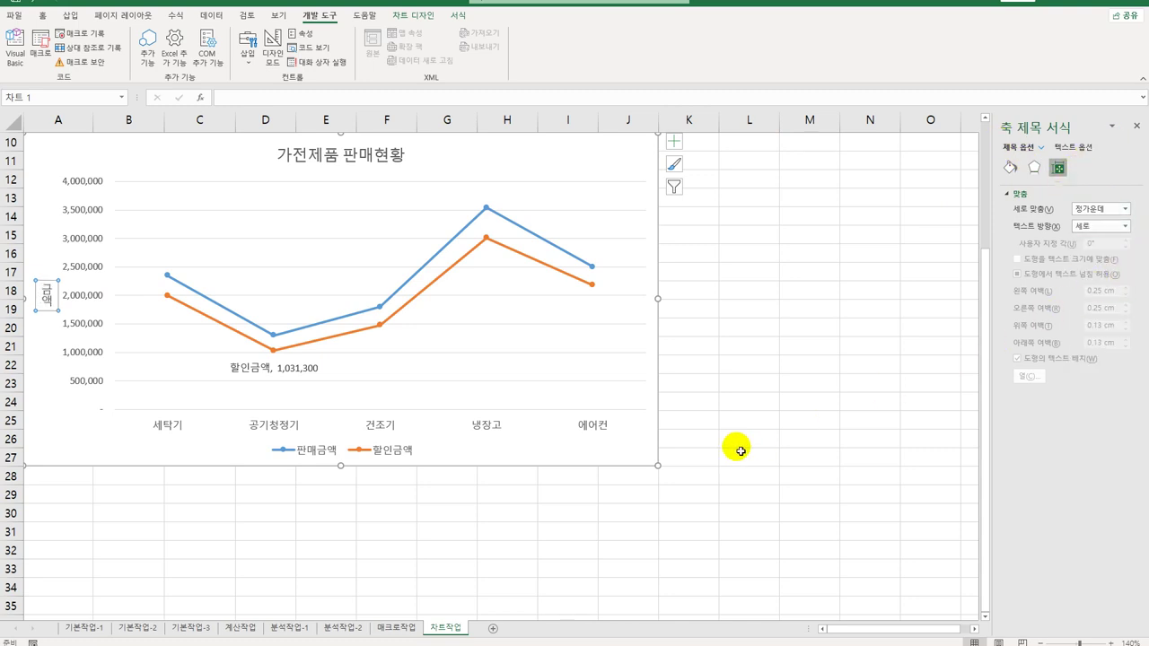
# Apply the smallest blue glow (네온) shape effect to the chart area
pyautogui.click(657, 414)
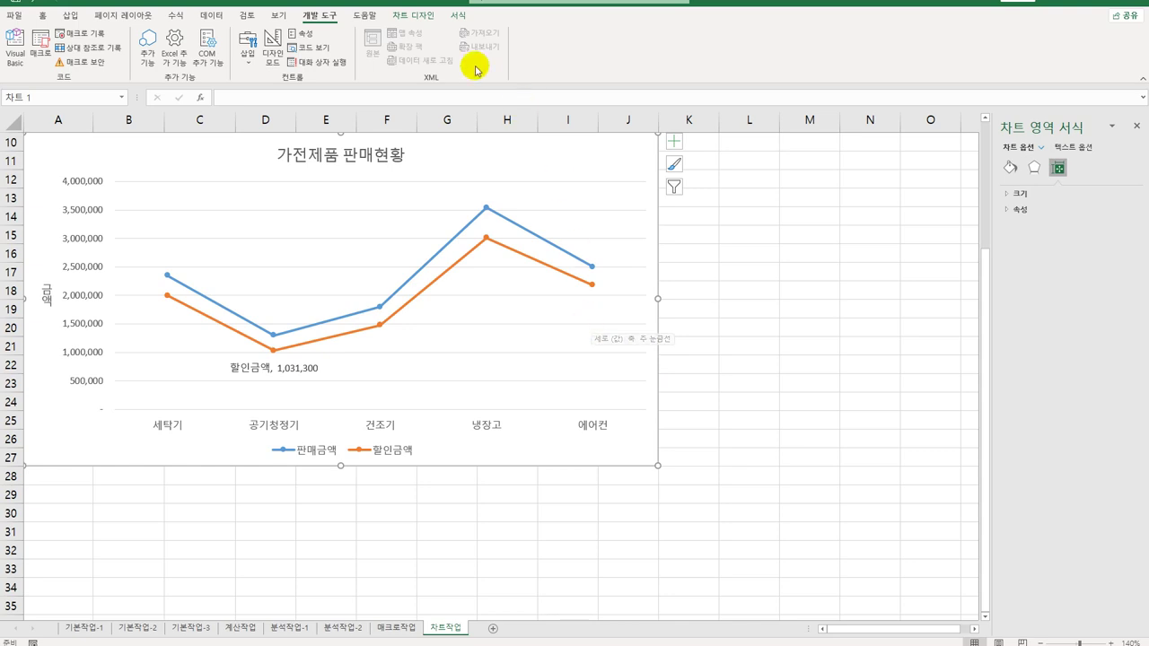
pyautogui.click(456, 15)
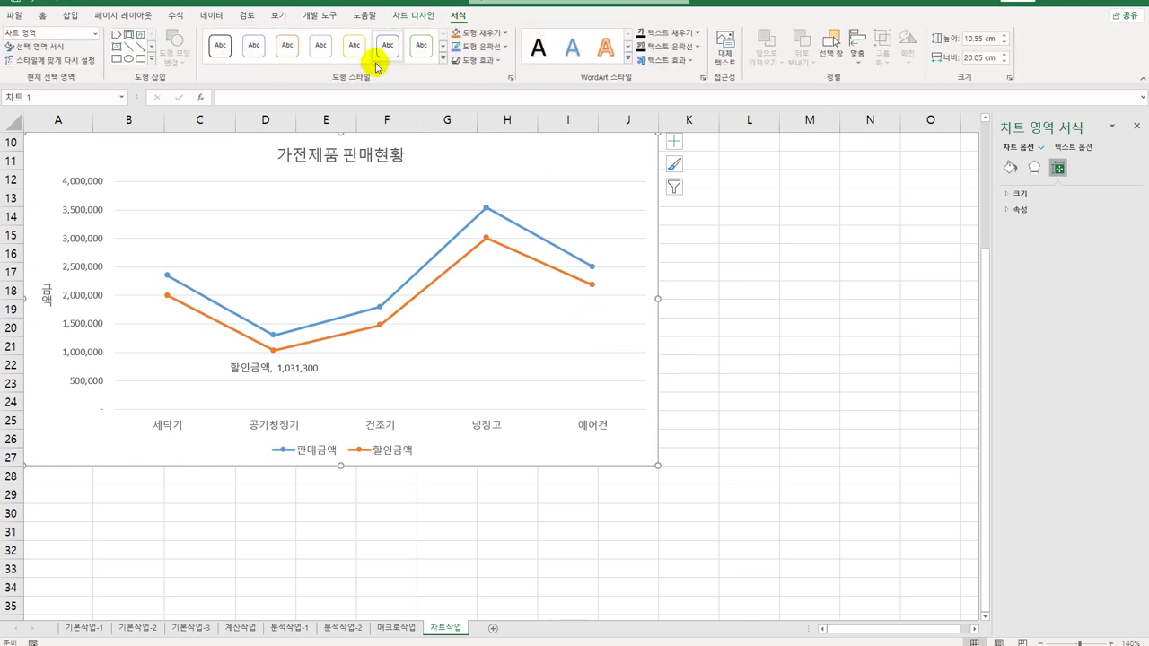
pyautogui.click(477, 59)
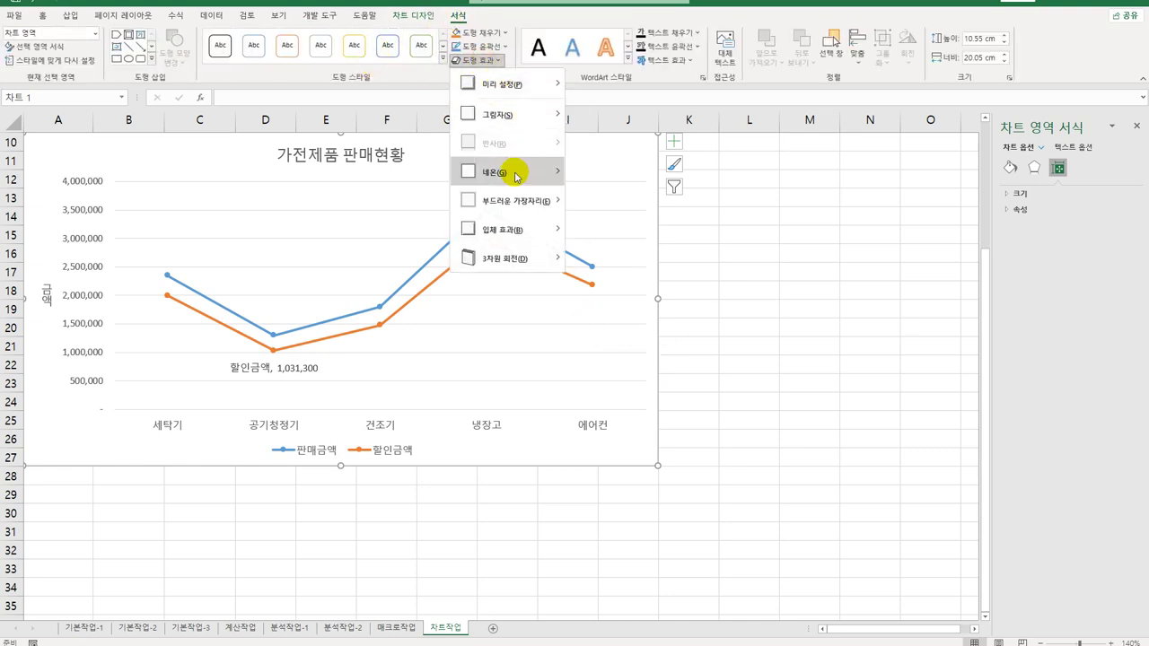
pyautogui.moveTo(510, 171)
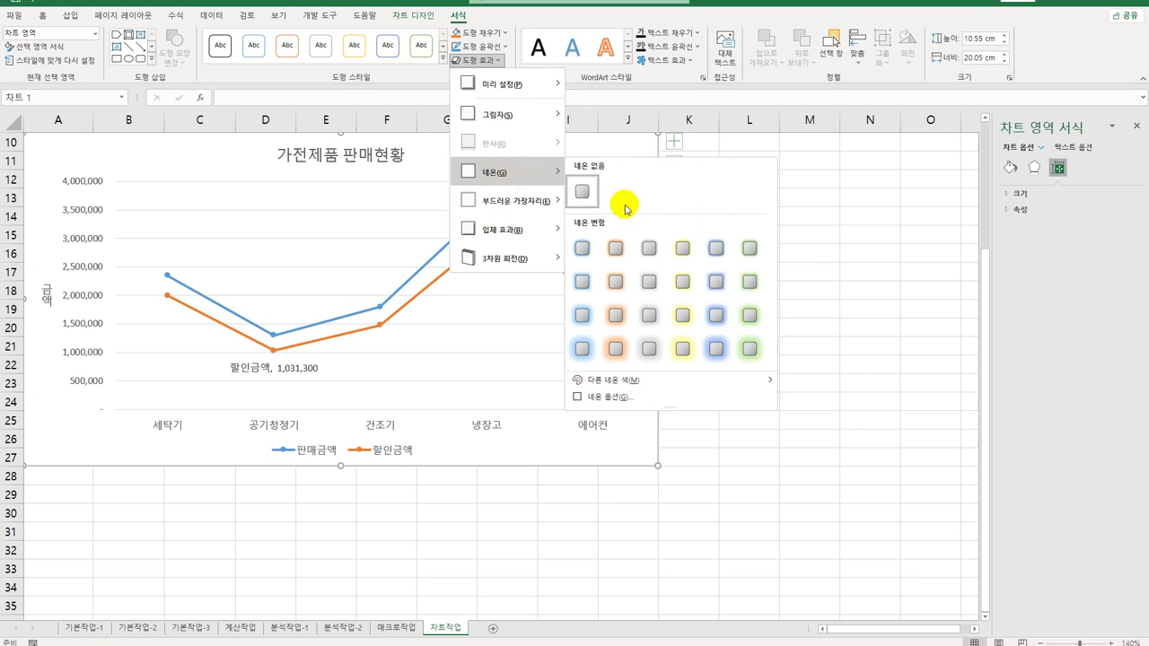
pyautogui.click(581, 249)
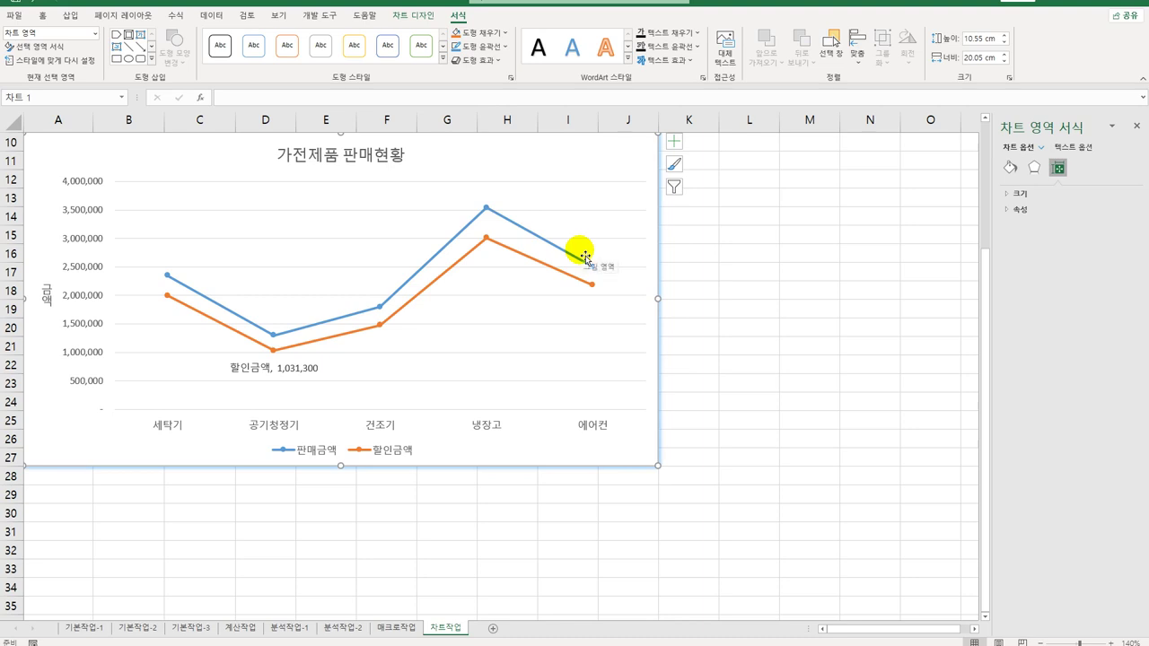
# Give the chart area border rounded corners (둥근 모서리) and deselect the chart
pyautogui.click(1009, 168)
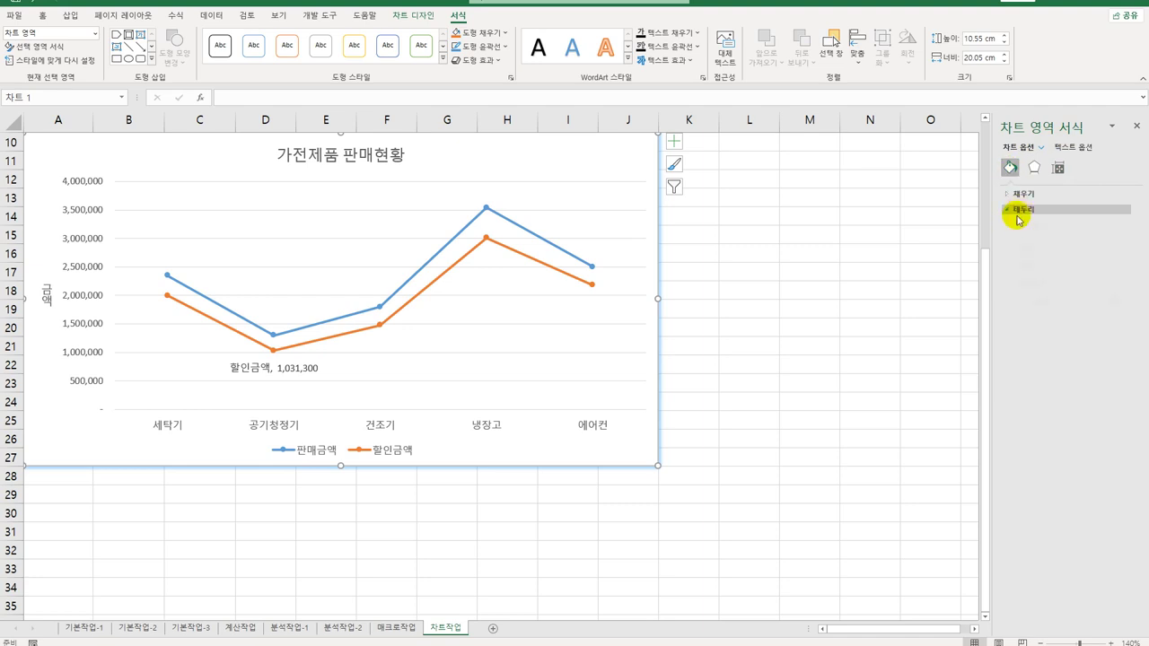
pyautogui.click(1018, 212)
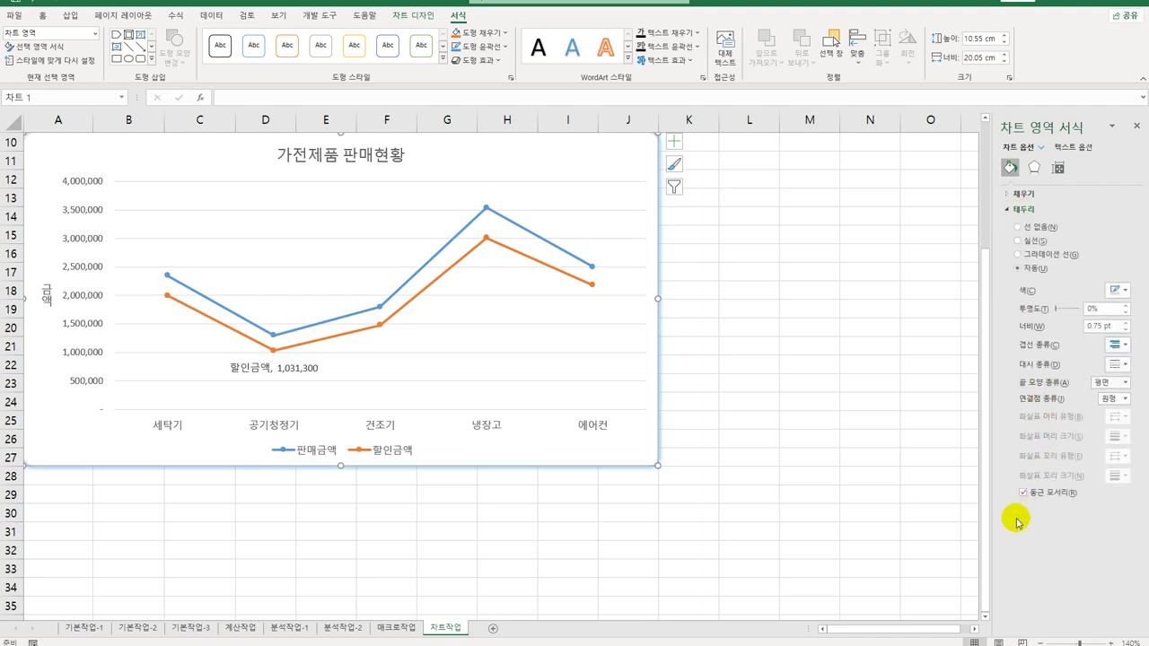
pyautogui.click(858, 467)
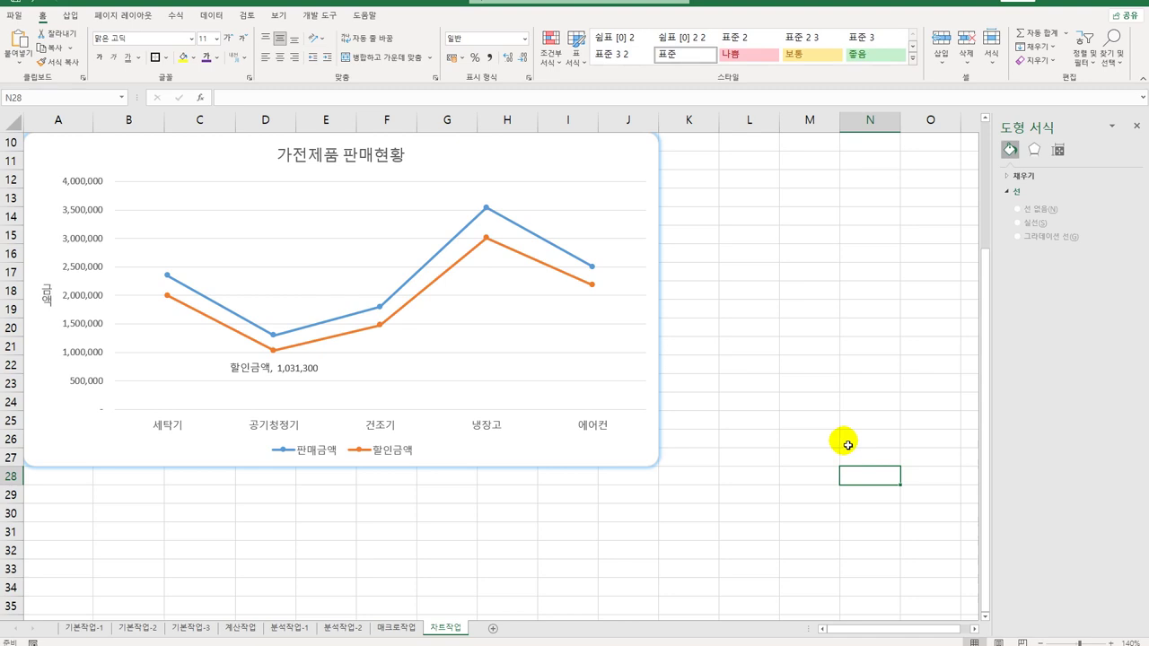
pyautogui.scroll(2, 847, 444)
pyautogui.scroll(-2, 848, 444)
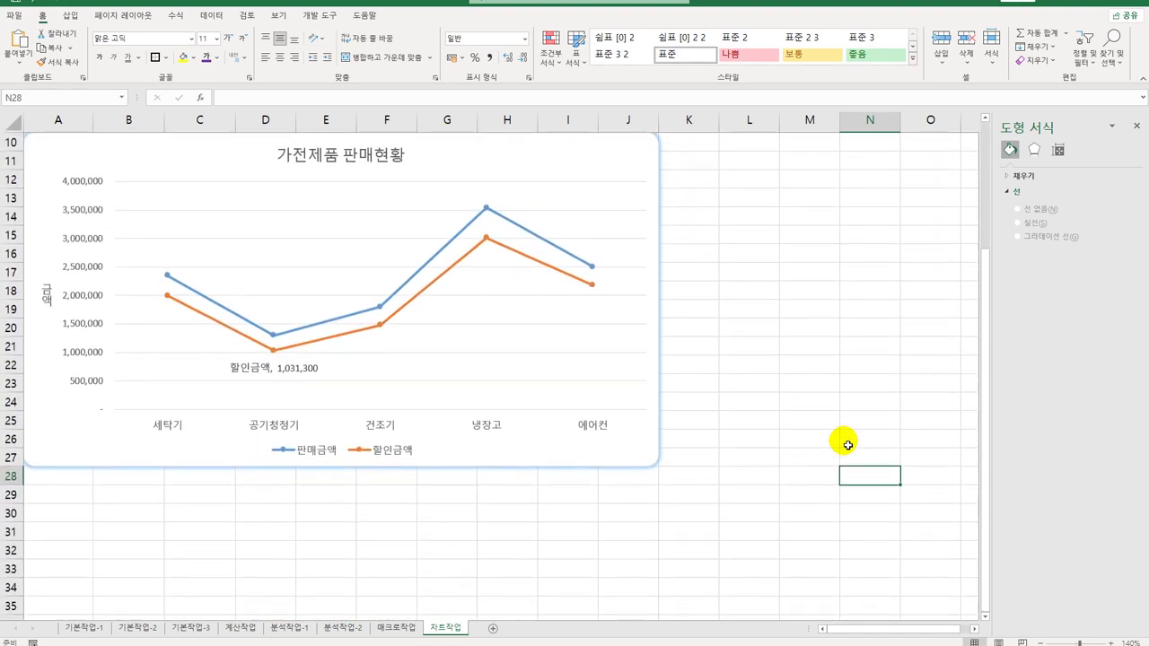